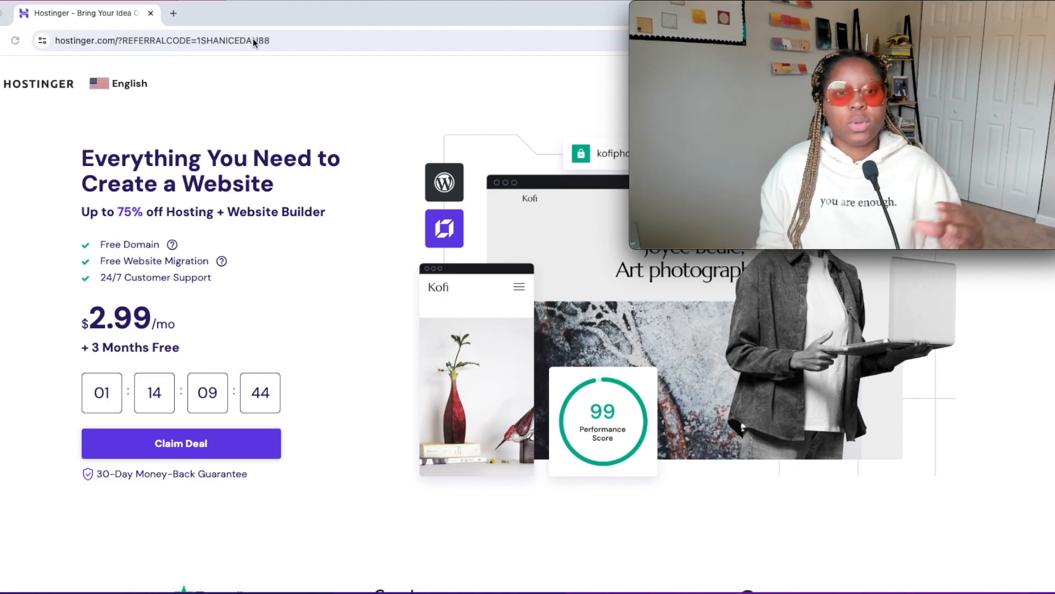
# Examine the hosting offer and compare the Premium, Business and Cloud Startup plans, including their managed WordPress features and WooCommerce support.
pyautogui.scroll(-1, 273, 280)
pyautogui.scroll(-1, 274, 279)
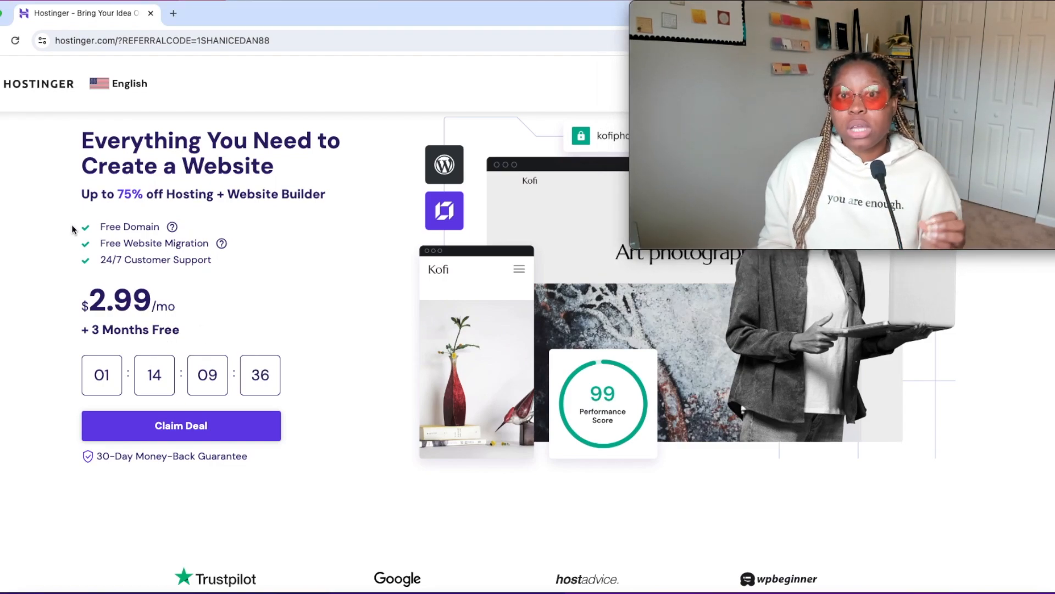
pyautogui.moveTo(71, 224); pyautogui.dragTo(215, 234)
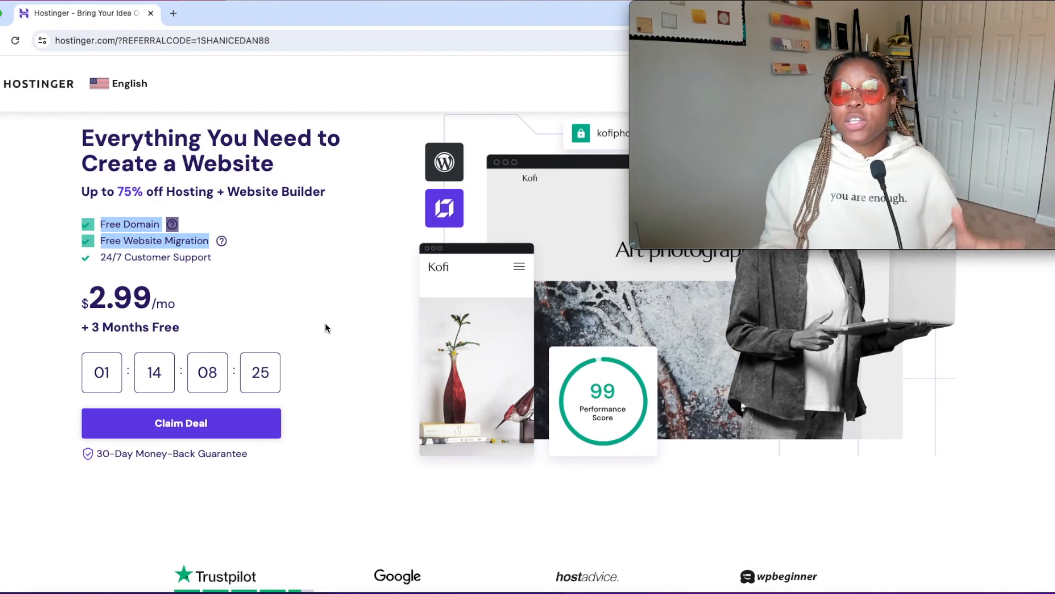
pyautogui.scroll(-1, 325, 324)
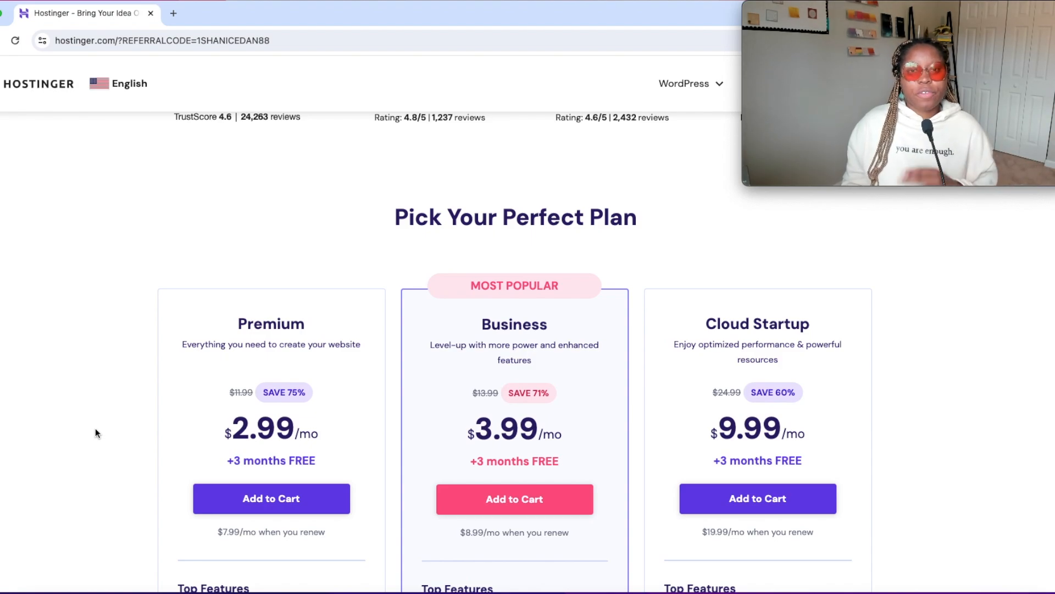
pyautogui.scroll(-2, 116, 442)
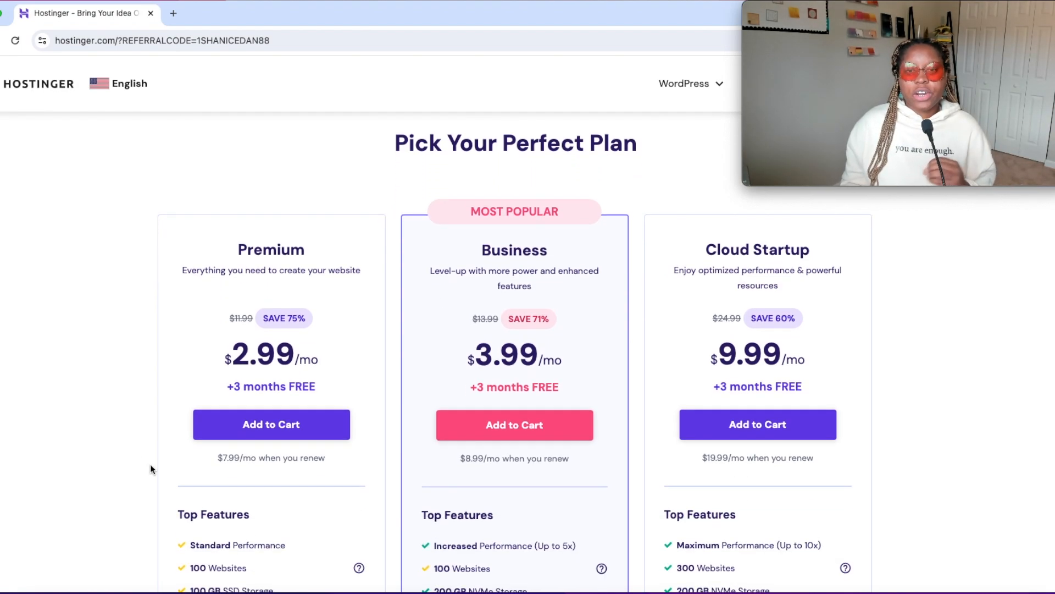
pyautogui.scroll(-1, 65, 477)
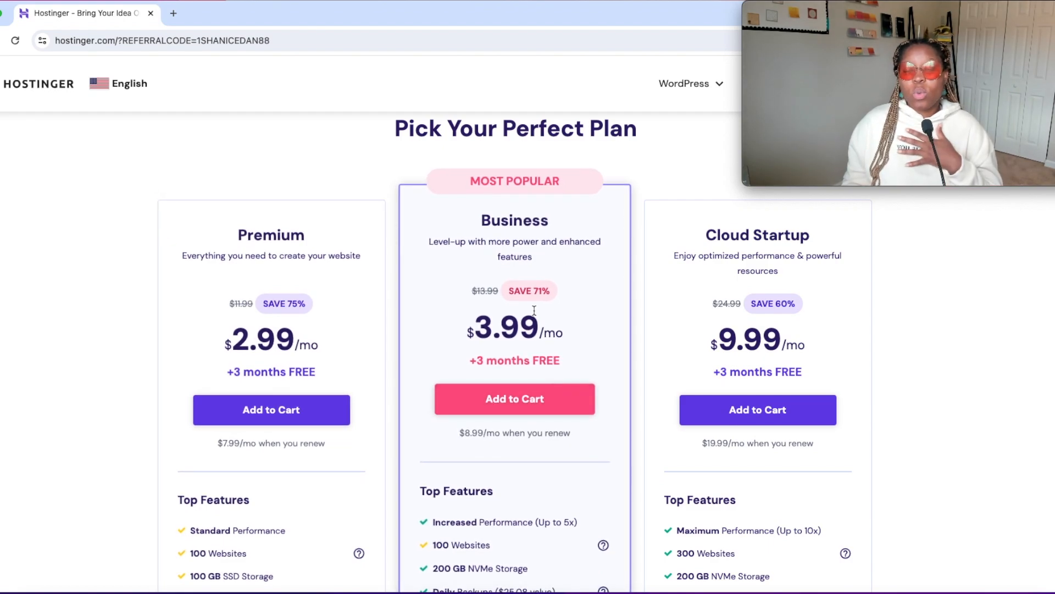
pyautogui.scroll(-1, 536, 378)
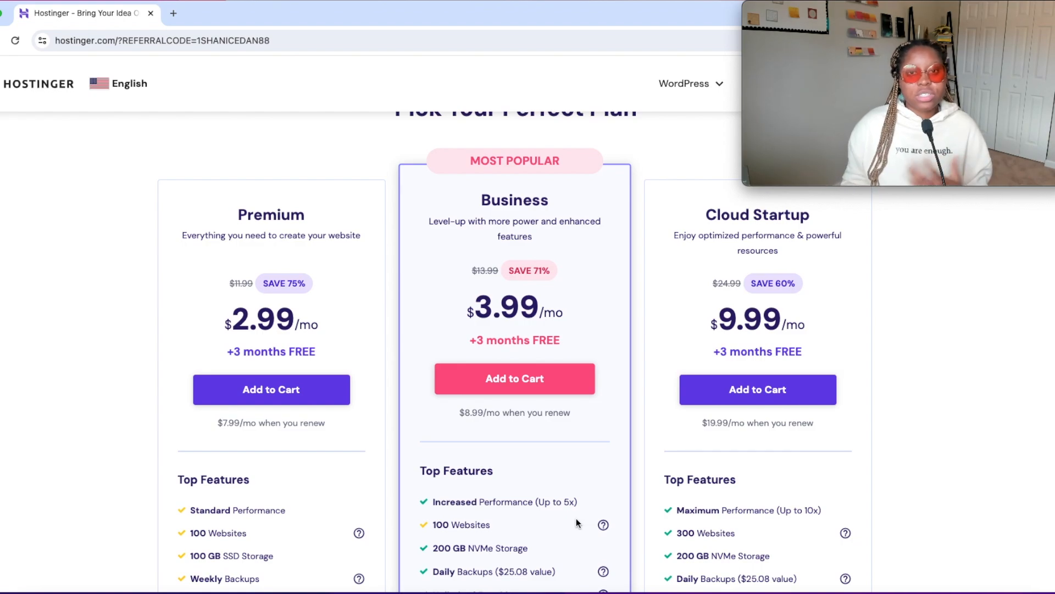
pyautogui.scroll(-1, 576, 514)
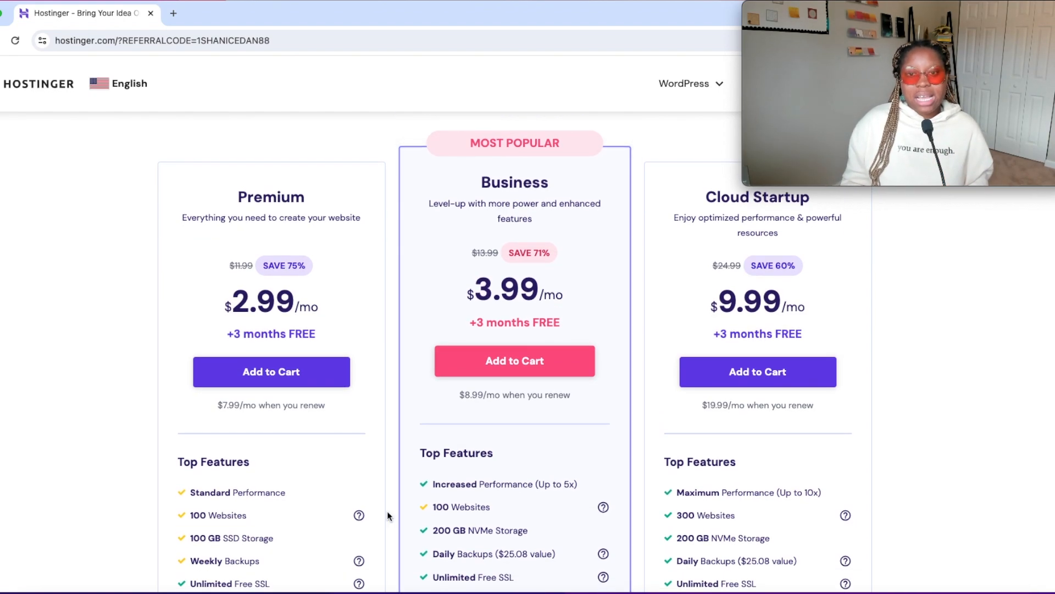
pyautogui.scroll(-2, 345, 505)
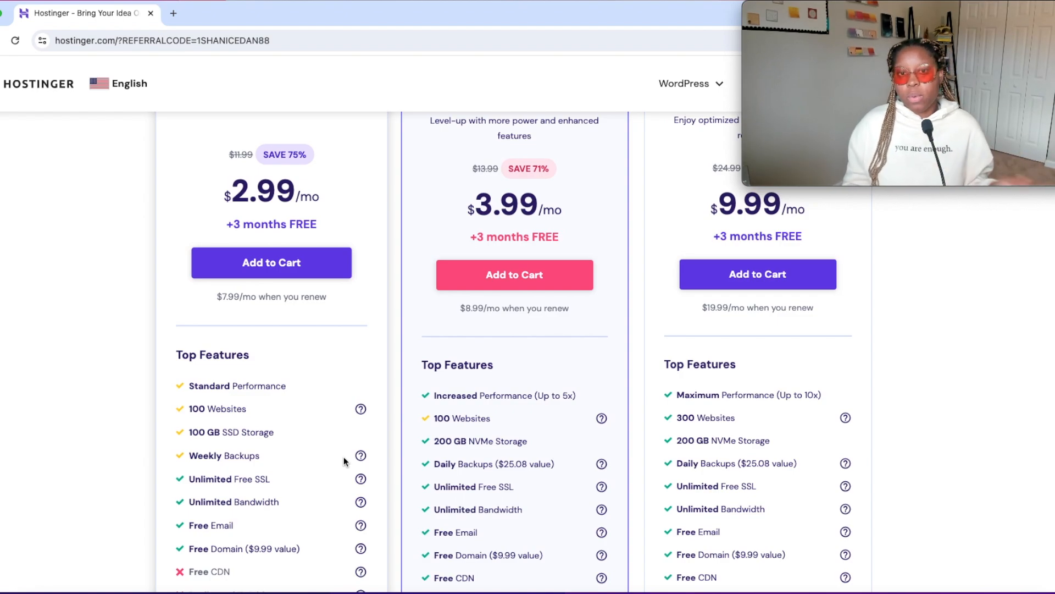
pyautogui.scroll(-10, 341, 457)
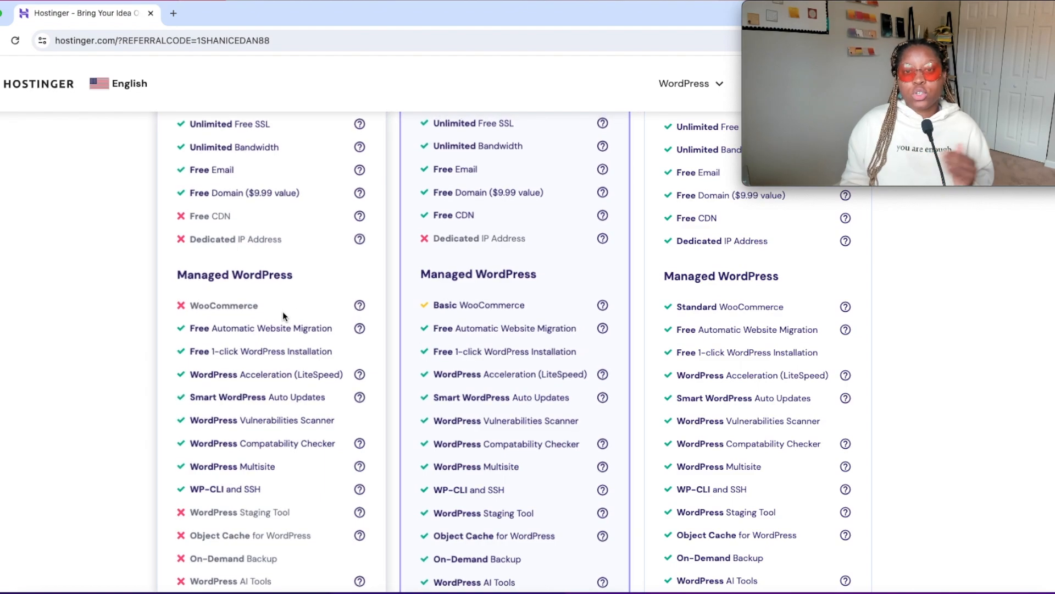
pyautogui.moveTo(341, 304); pyautogui.dragTo(133, 295)
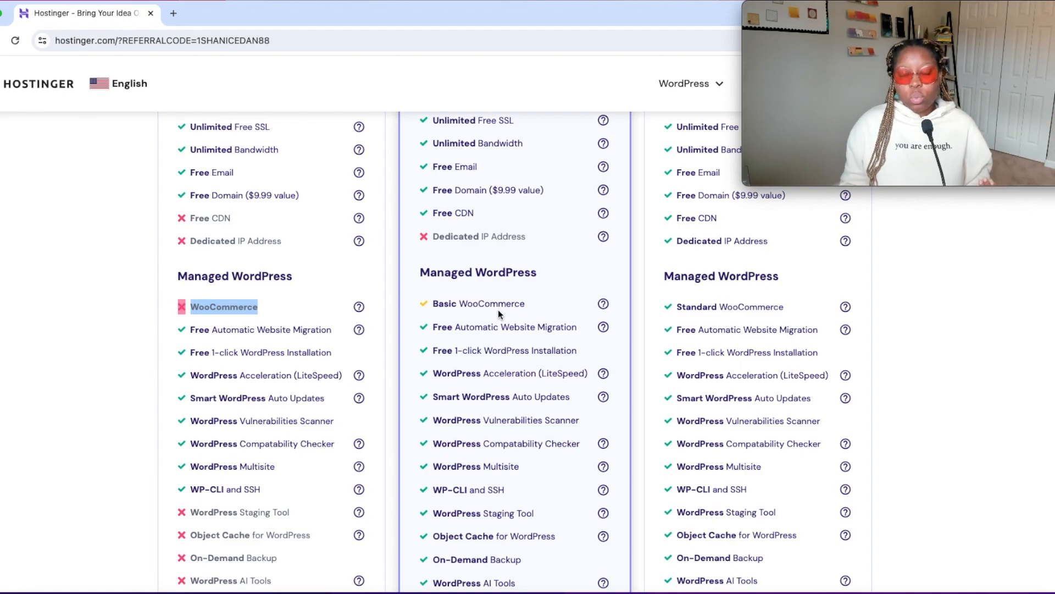
pyautogui.moveTo(543, 302); pyautogui.dragTo(419, 306)
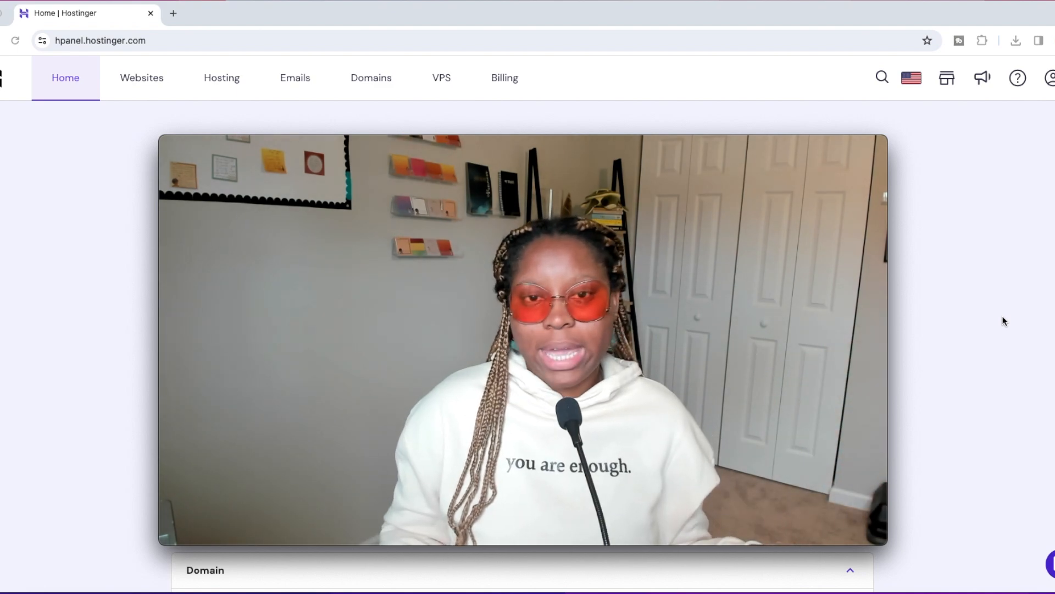
# Start connecting a website on werksession.com to the hosting plan and choose Business as the website type.
pyautogui.click(368, 81)
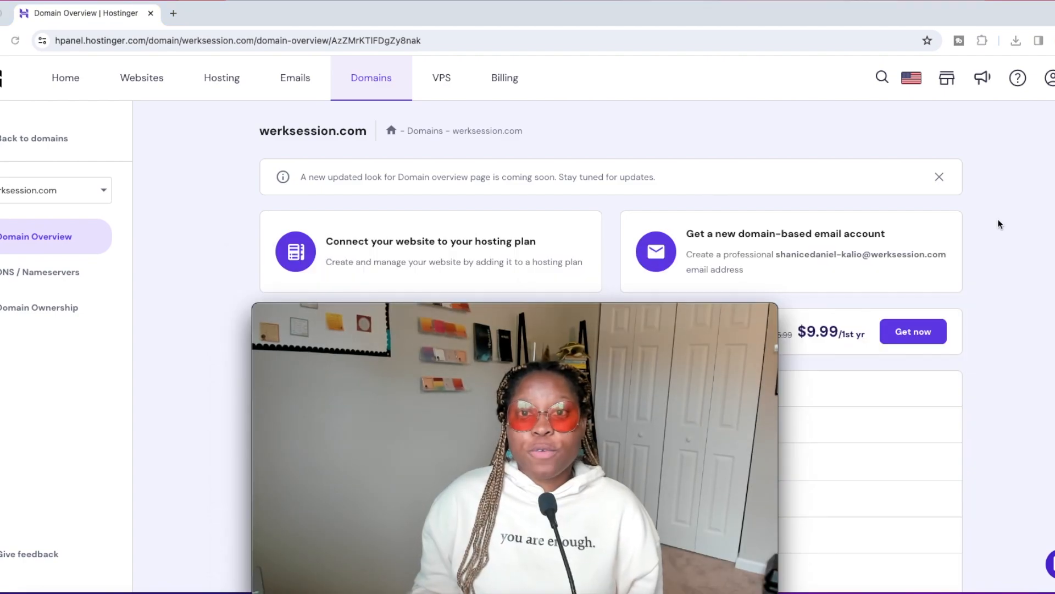
pyautogui.click(380, 313)
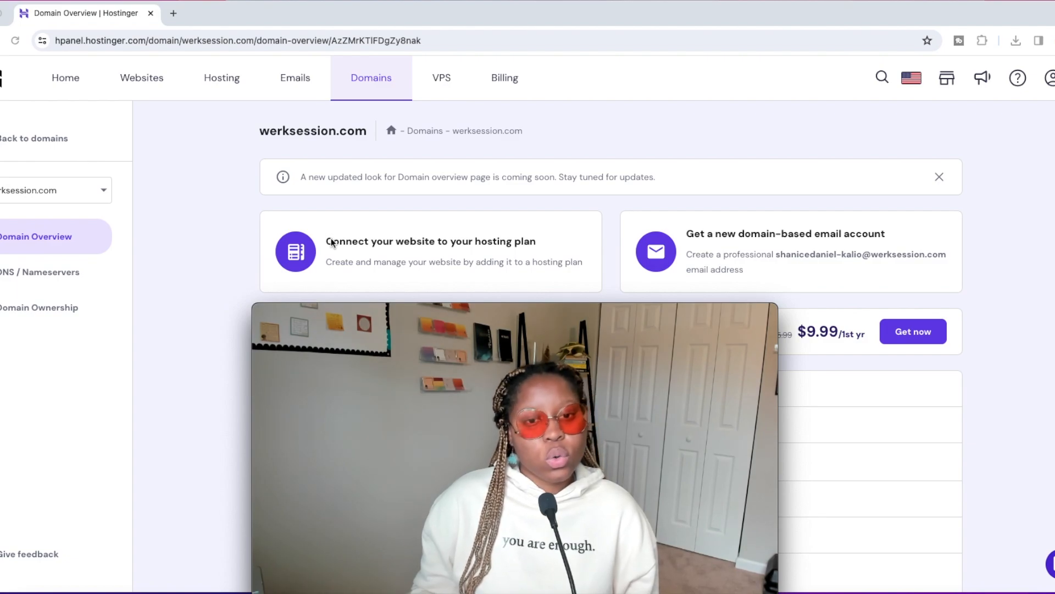
pyautogui.click(460, 237)
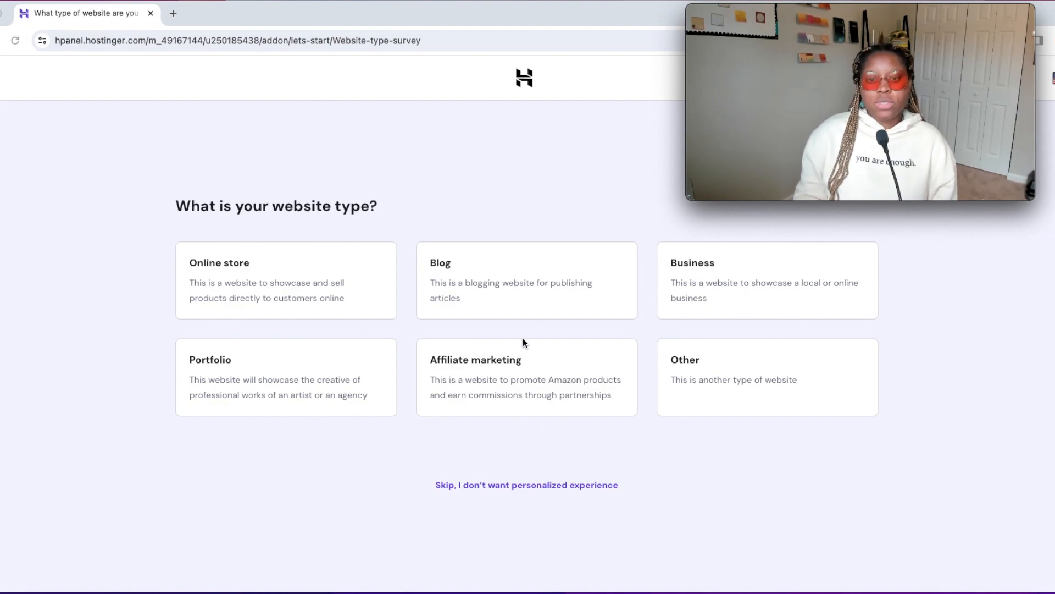
pyautogui.click(726, 294)
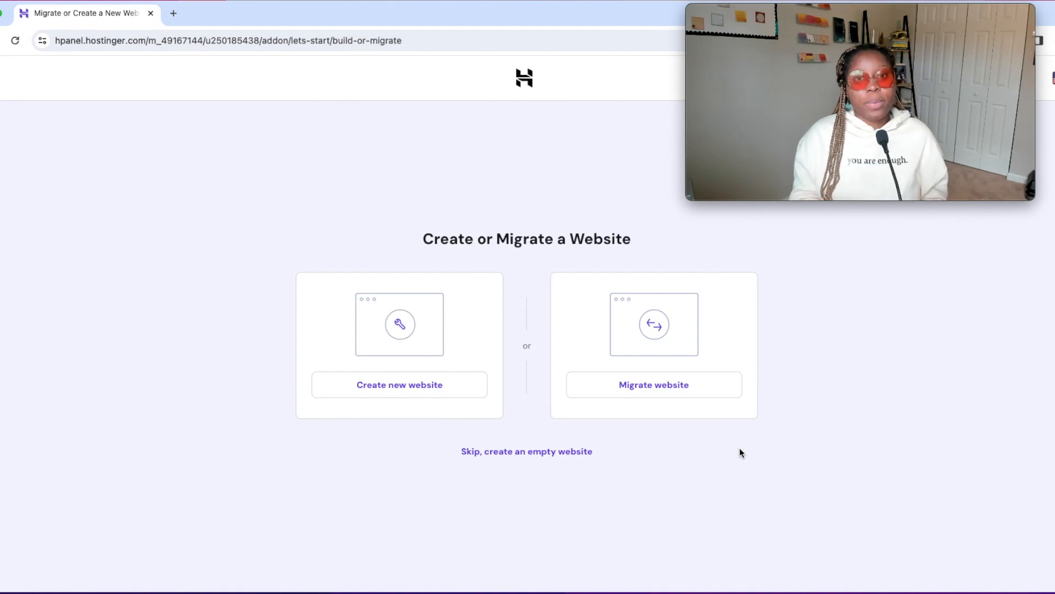
pyautogui.click(693, 377)
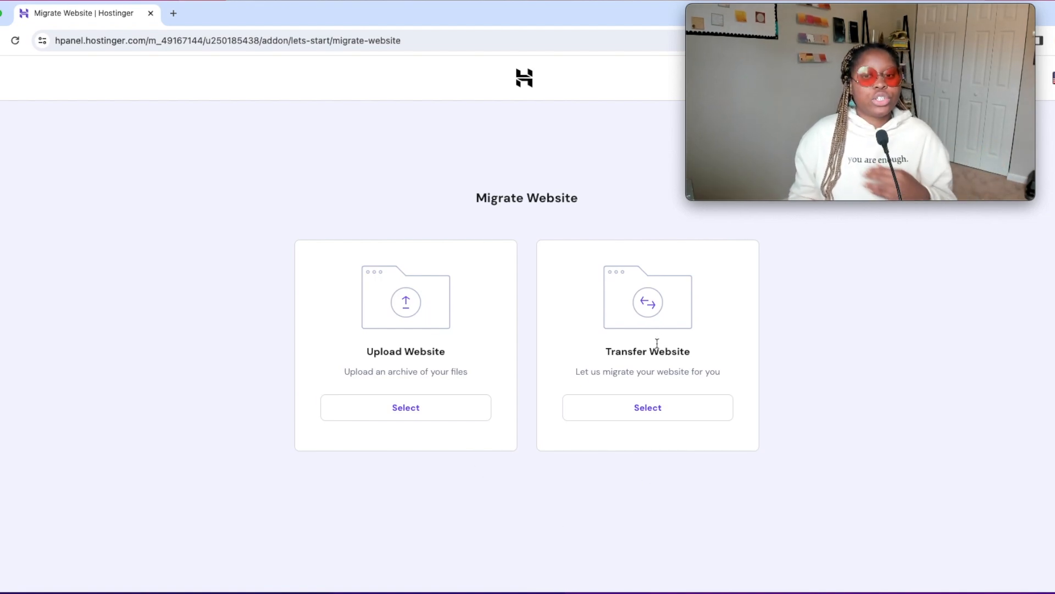
pyautogui.moveTo(565, 379); pyautogui.dragTo(721, 372)
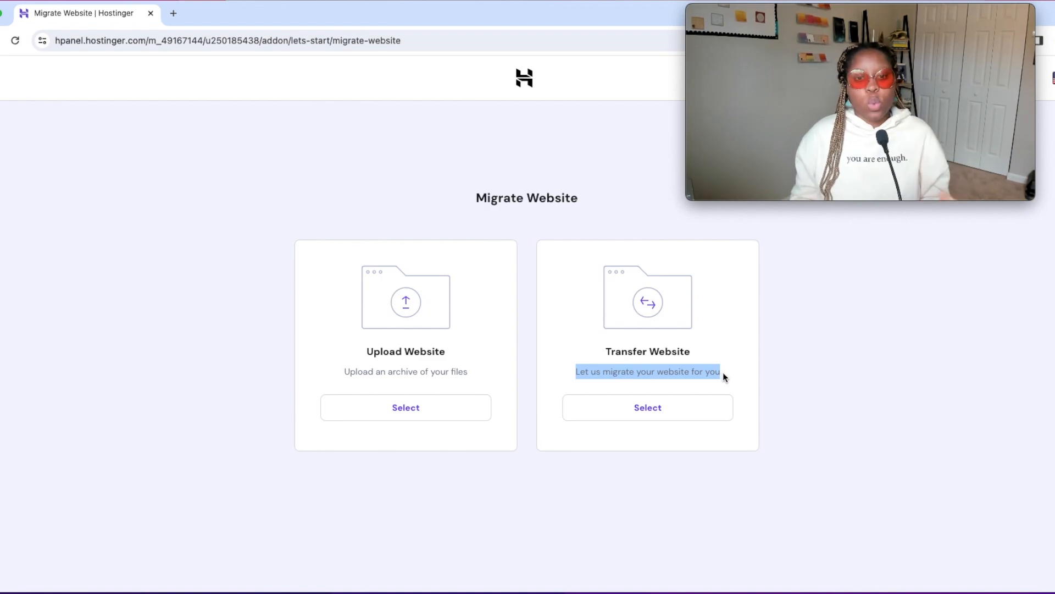
pyautogui.click(2, 82)
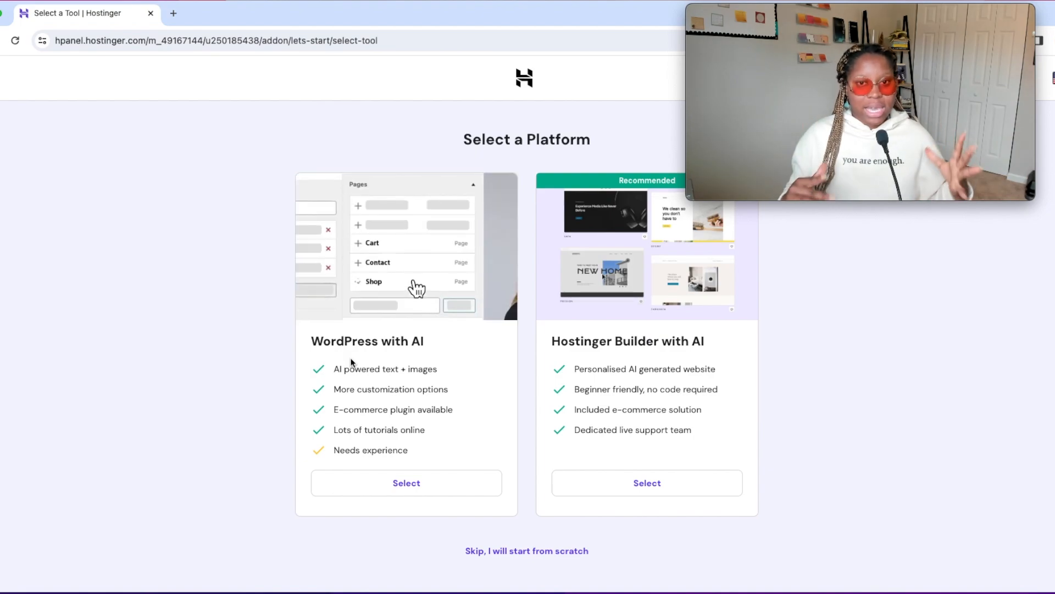
# Select WordPress with AI as the platform for the new website and skip adding plugins.
pyautogui.click(537, 553)
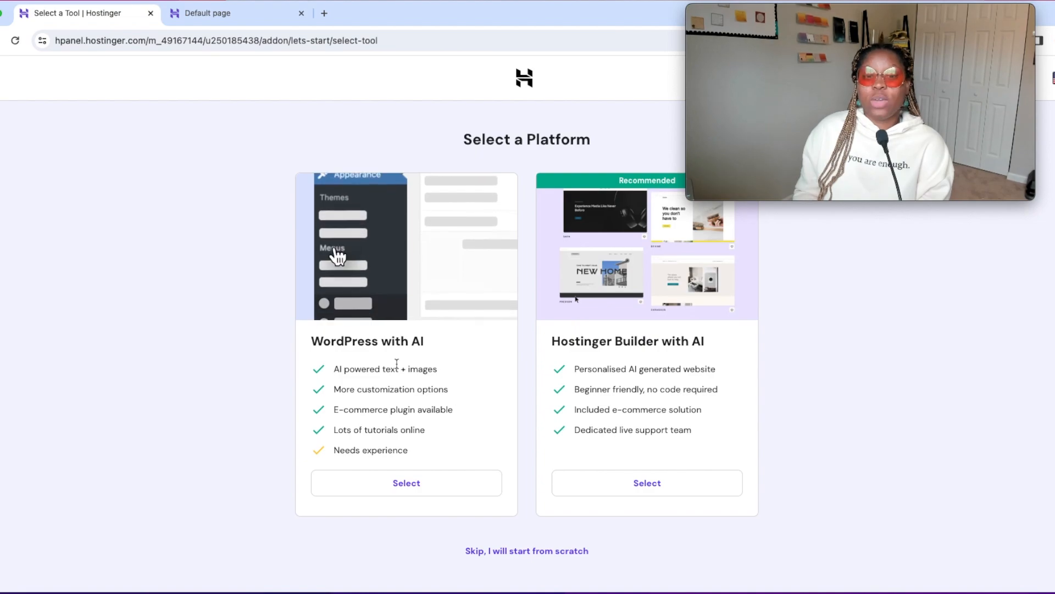
pyautogui.click(419, 488)
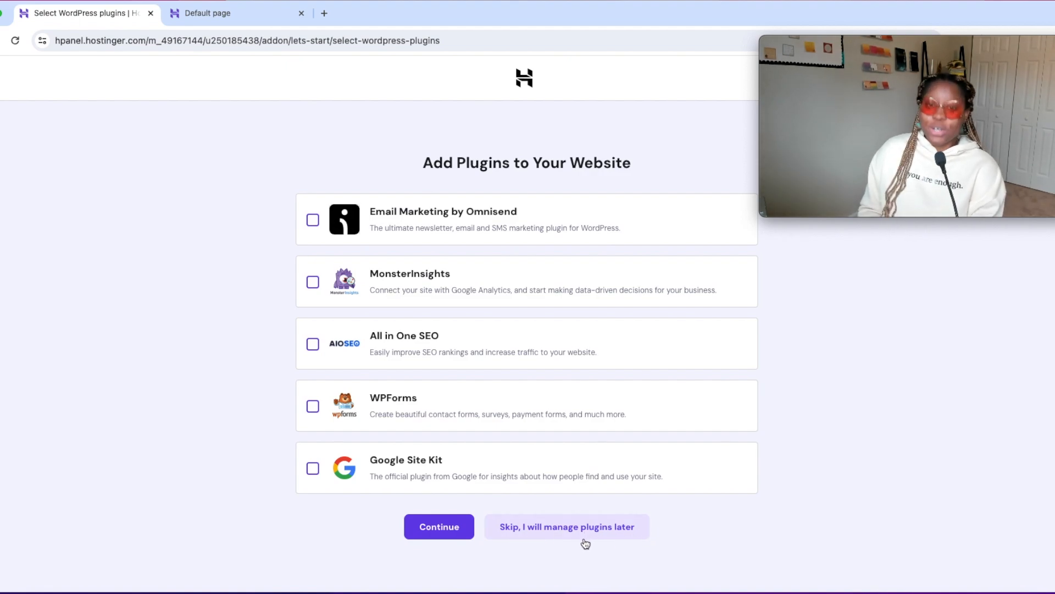
pyautogui.click(570, 527)
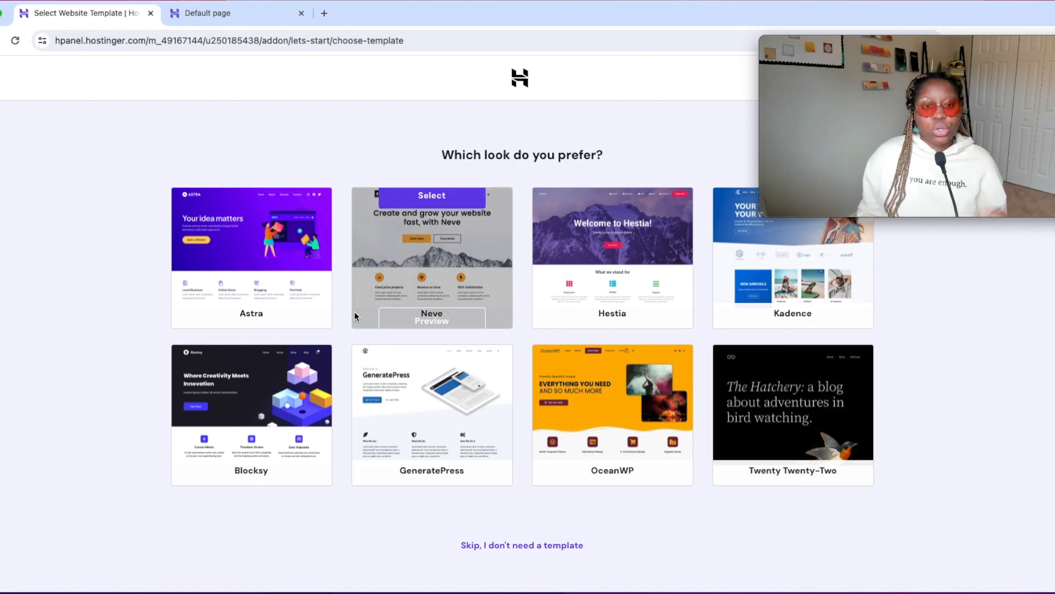
# Select the GeneratePress template as the look of the website.
pyautogui.moveTo(643, 421)
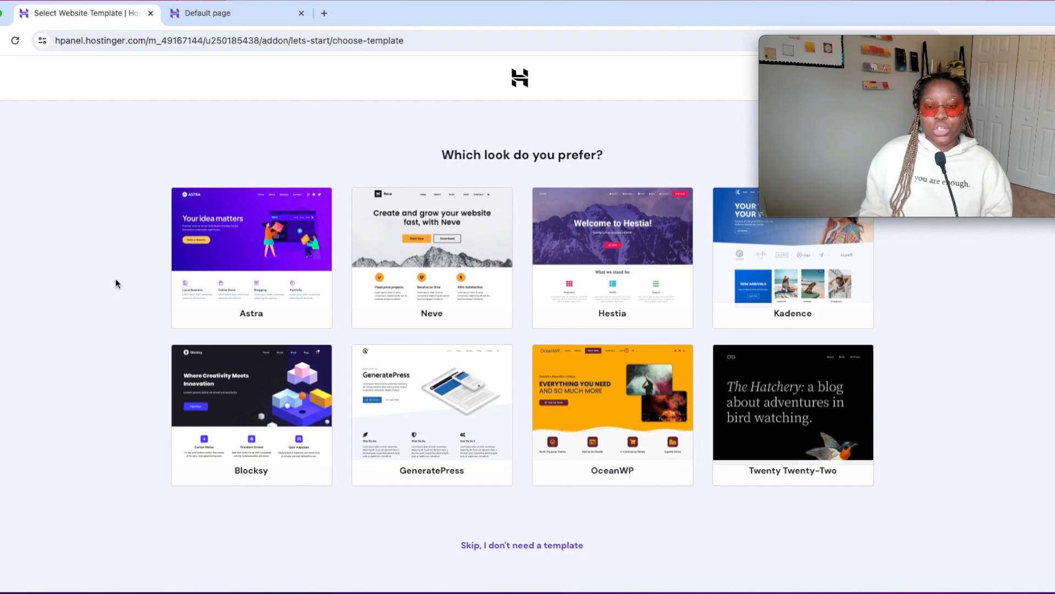
pyautogui.scroll(-1, 143, 311)
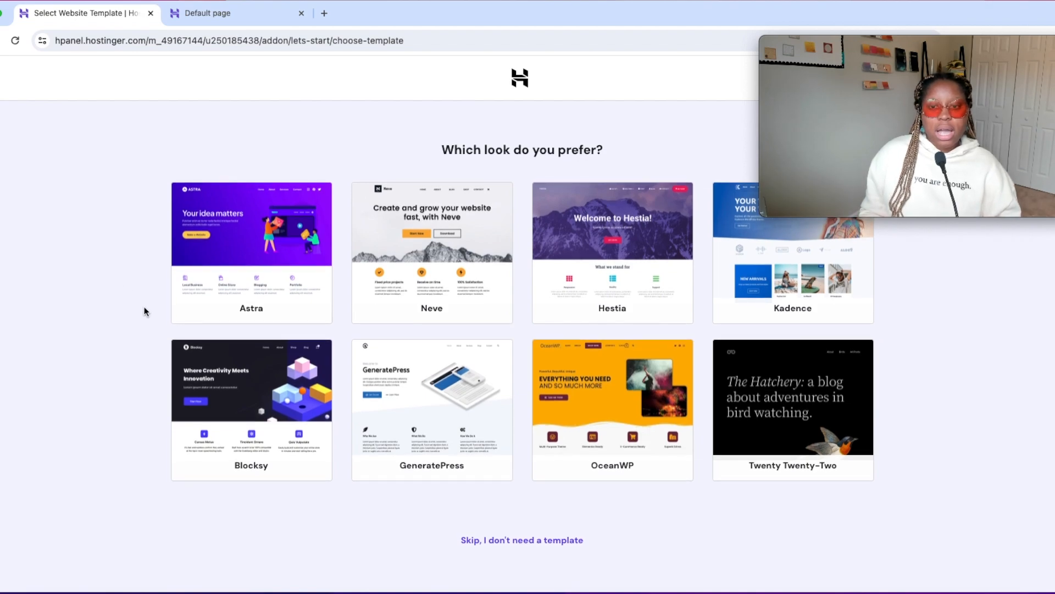
pyautogui.moveTo(432, 409)
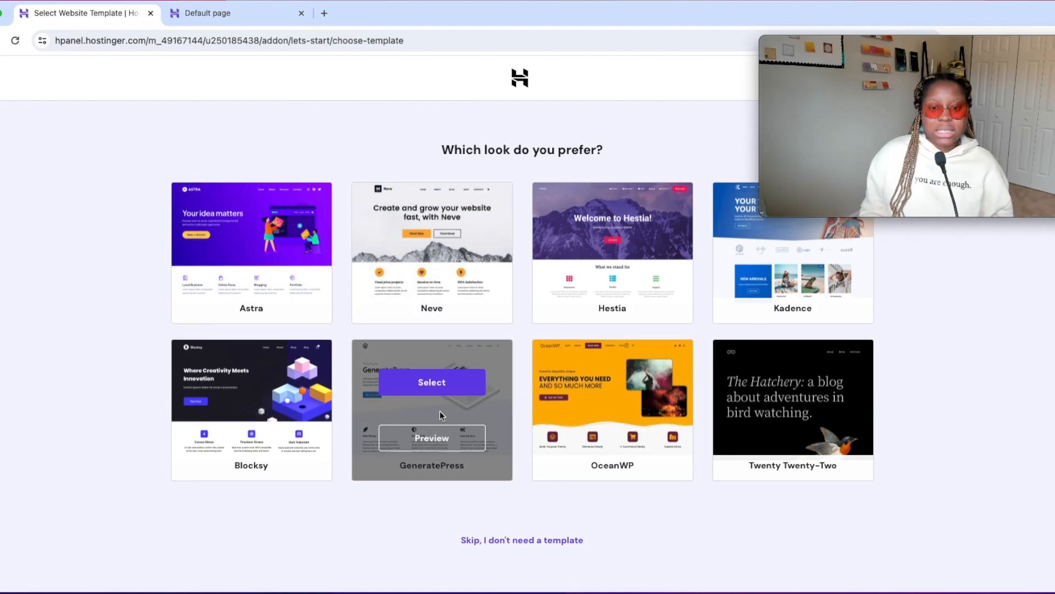
pyautogui.click(438, 381)
# Enter Werk Session as the brand name for the AI text creation.
pyautogui.click(384, 281)
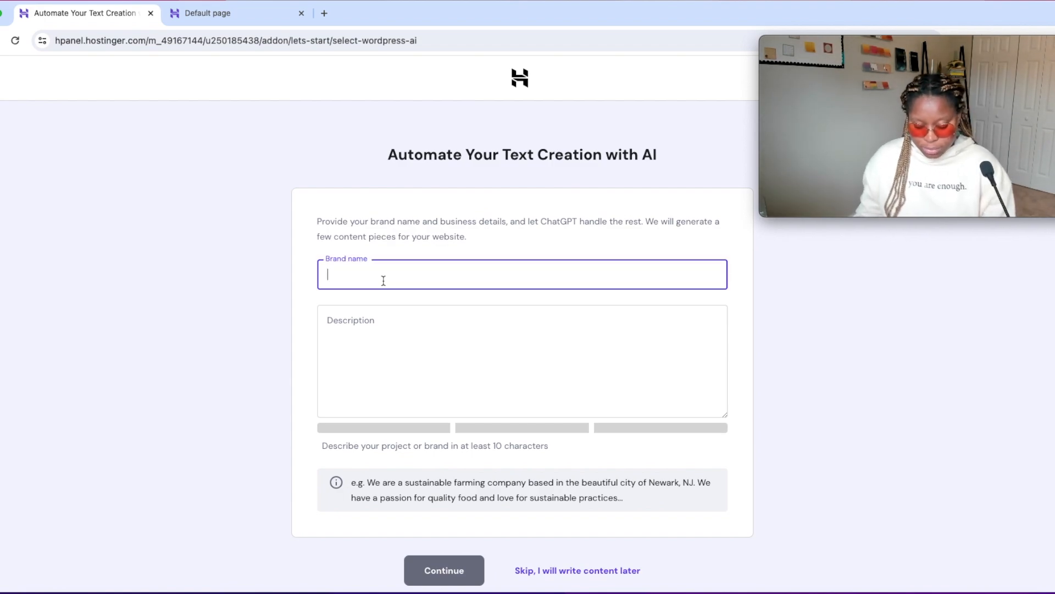
pyautogui.write('Werk ')
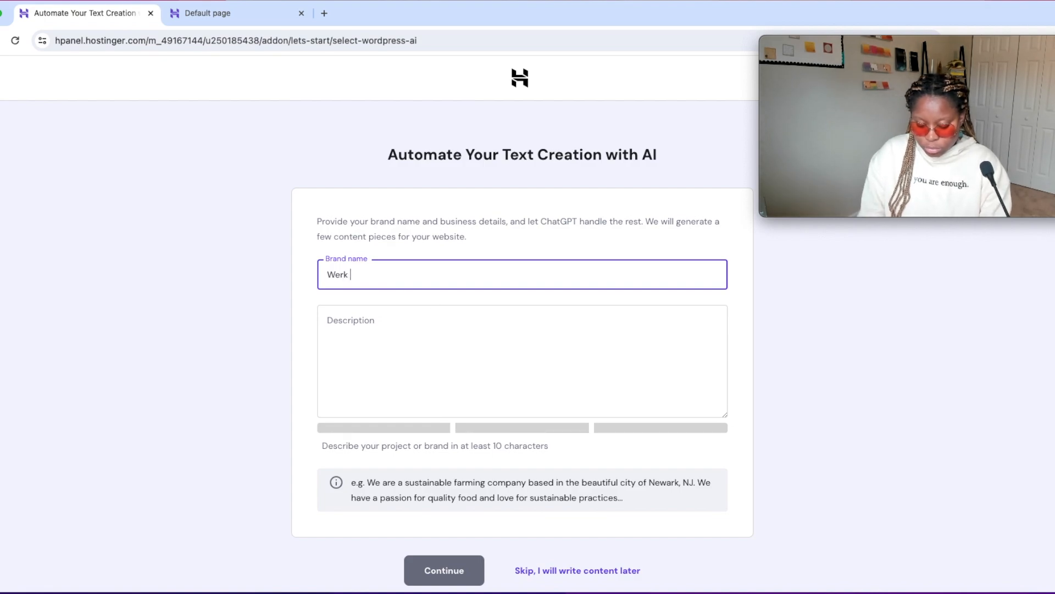
pyautogui.write('Session')
# Submit the brand description "Werk Session is a Content Management Agency. I offer services as an E-commerce Manager.".
pyautogui.click(448, 325)
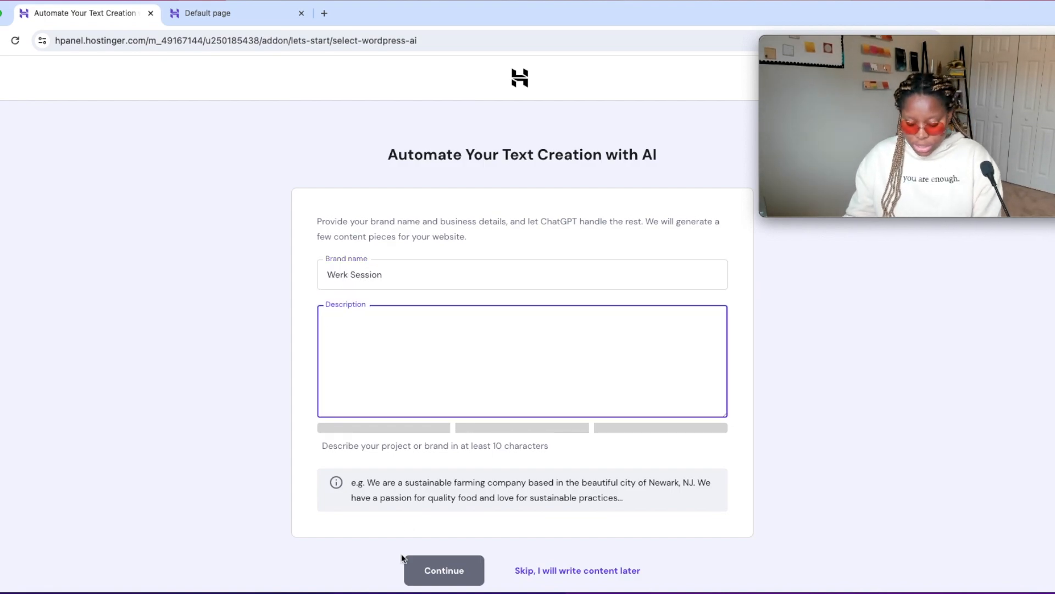
pyautogui.press('Return')
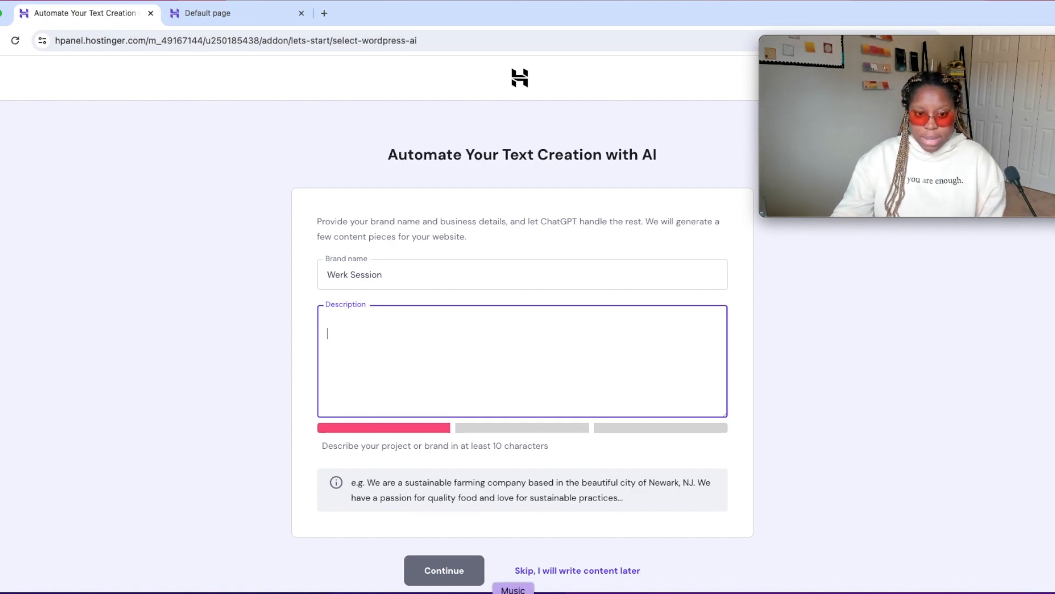
pyautogui.write('Werk ')
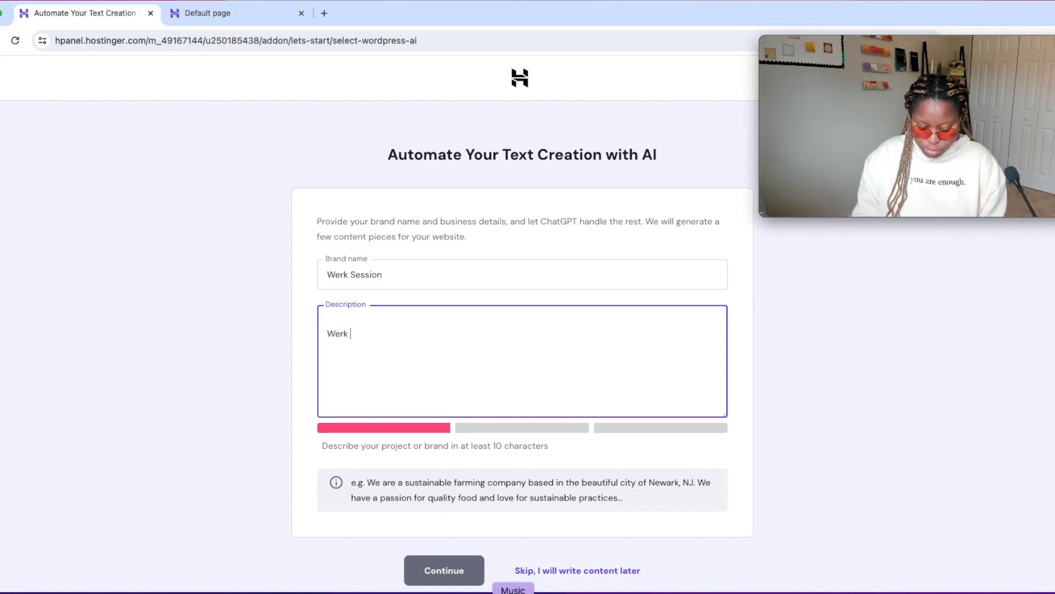
pyautogui.write('Session is a ')
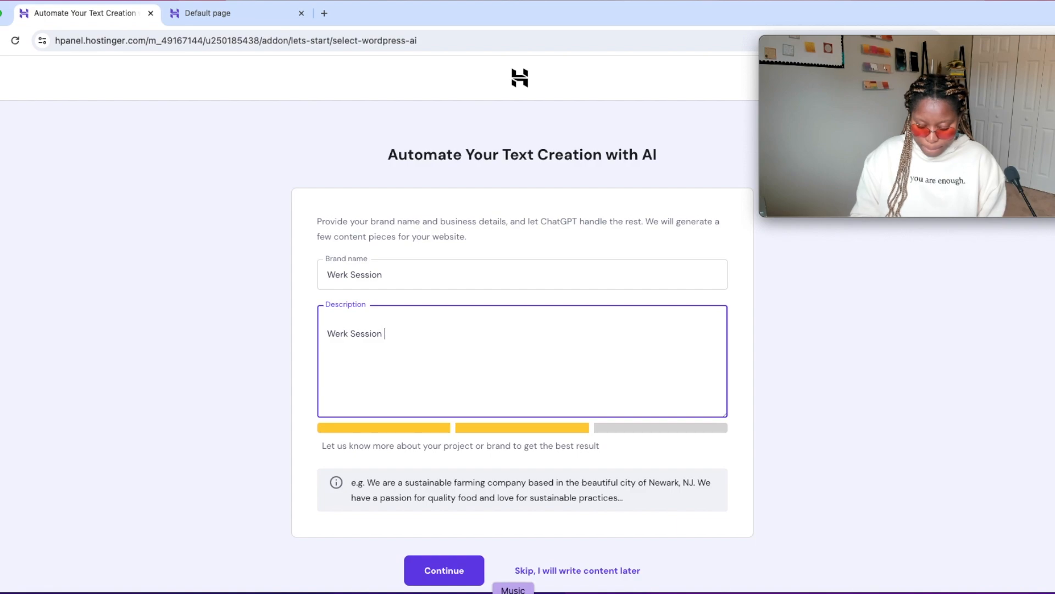
pyautogui.write('Co')
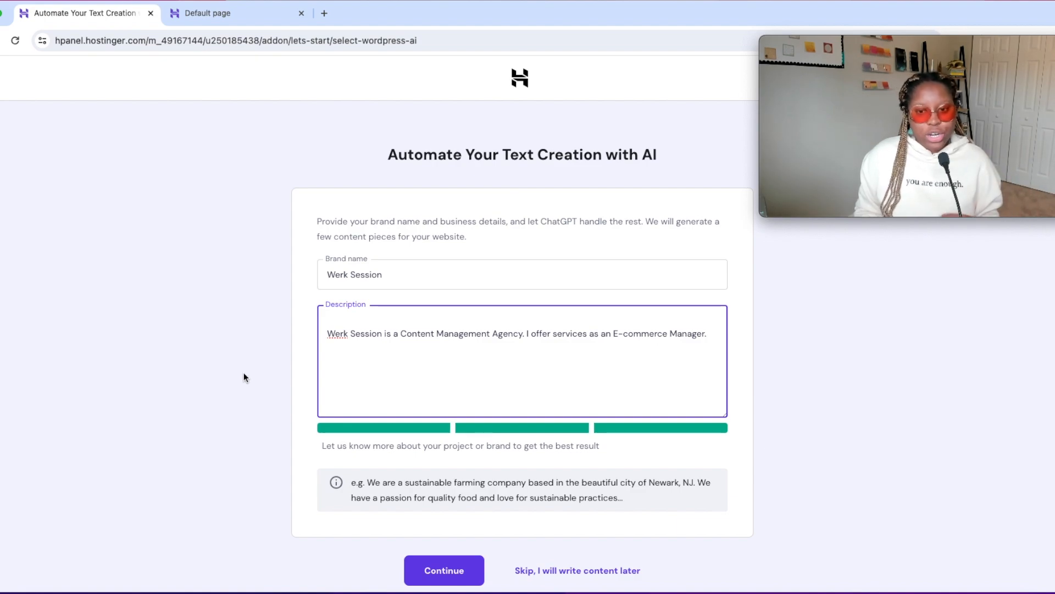
pyautogui.scroll(-1, 500, 510)
pyautogui.click(444, 533)
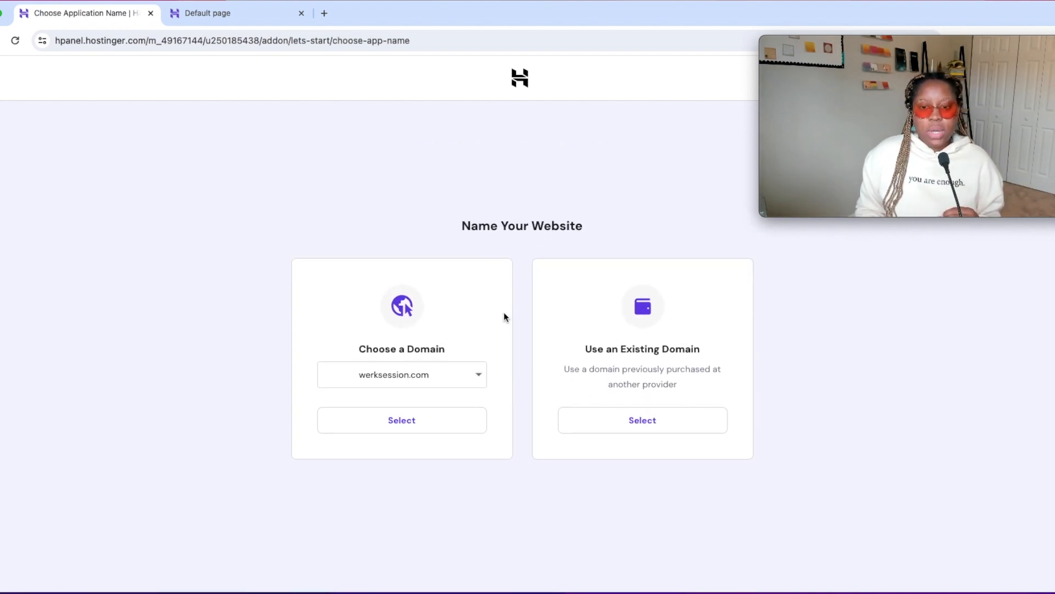
# Assign the werksession.com domain to the website, open its WordPress admin panel and highlight the wp-admin part of the address.
pyautogui.click(452, 424)
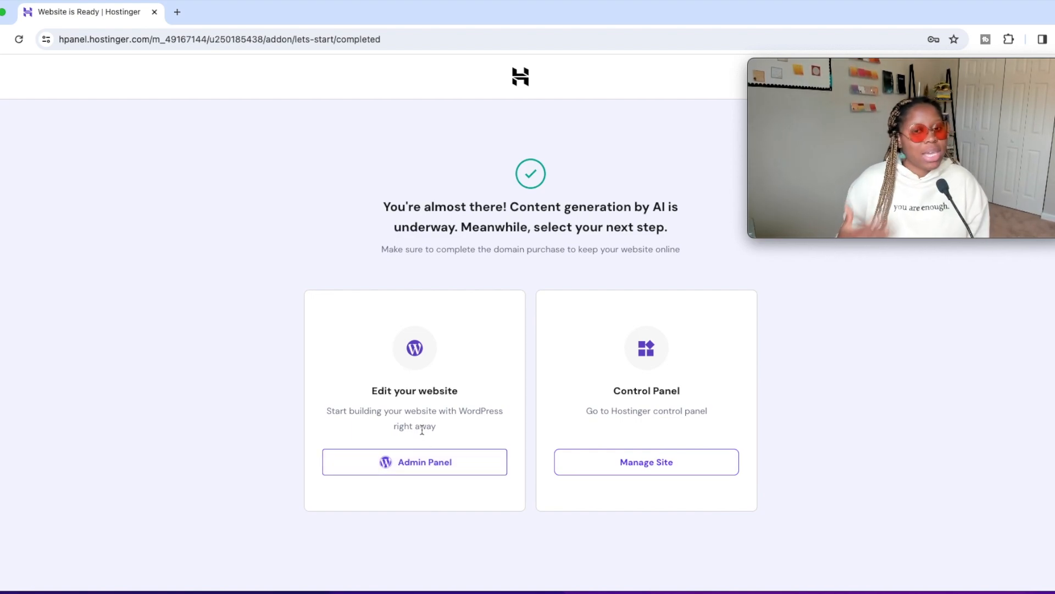
pyautogui.click(438, 462)
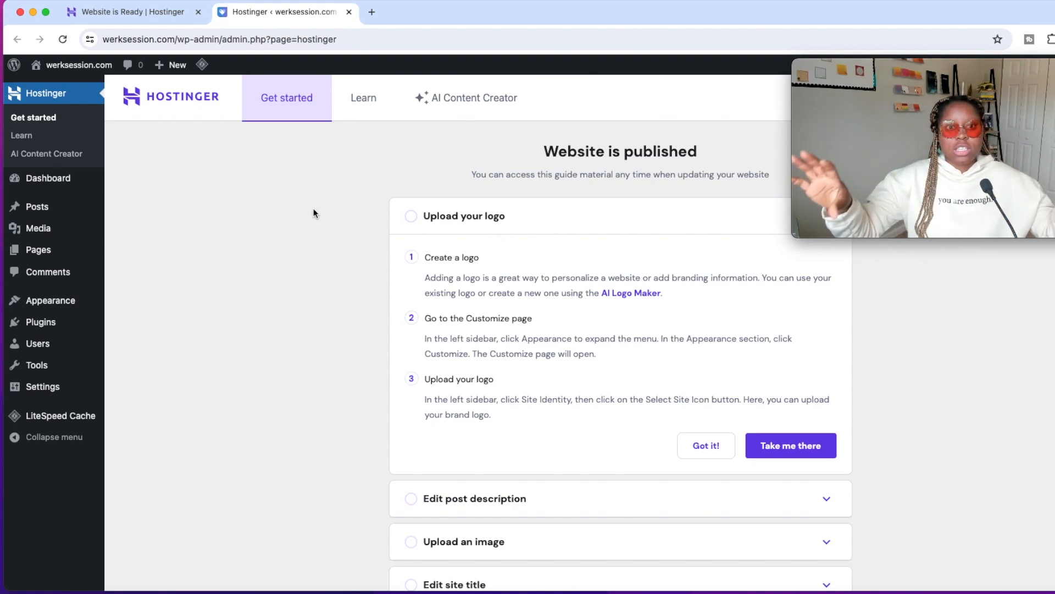
pyautogui.moveTo(221, 39); pyautogui.dragTo(83, 41)
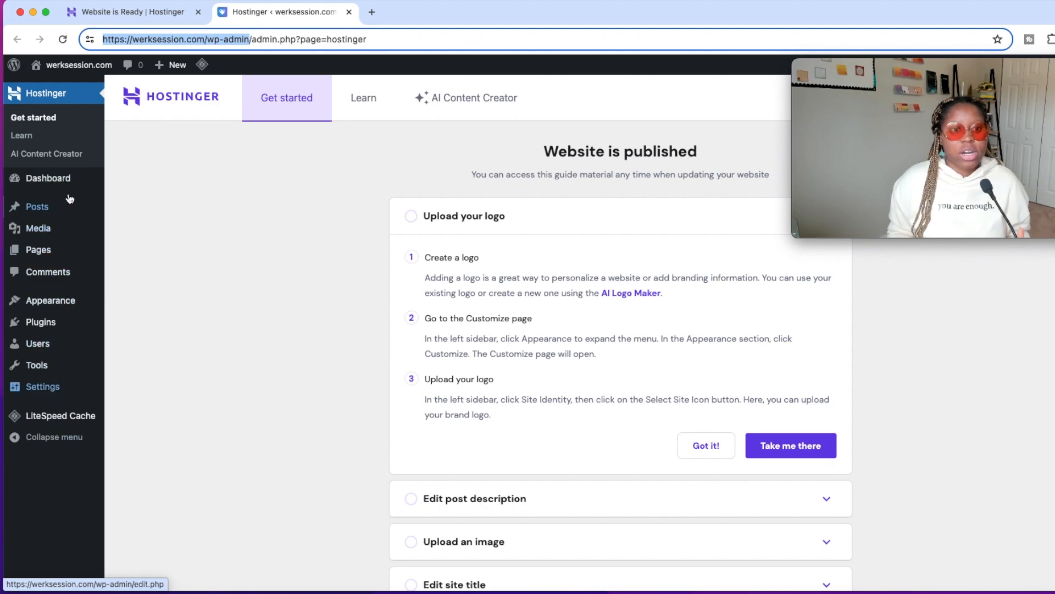
# Look through the Dashboard, Posts, Media, Pages, Appearance and Plugins entries of the WordPress admin menu and the Hostinger getting-started guide.
pyautogui.moveTo(61, 177)
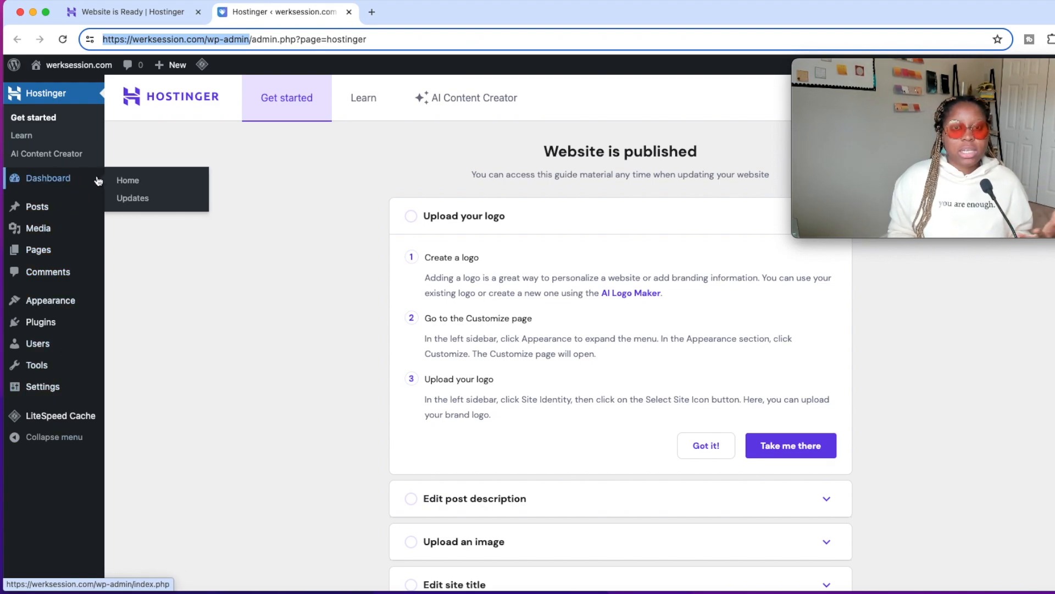
pyautogui.moveTo(59, 215)
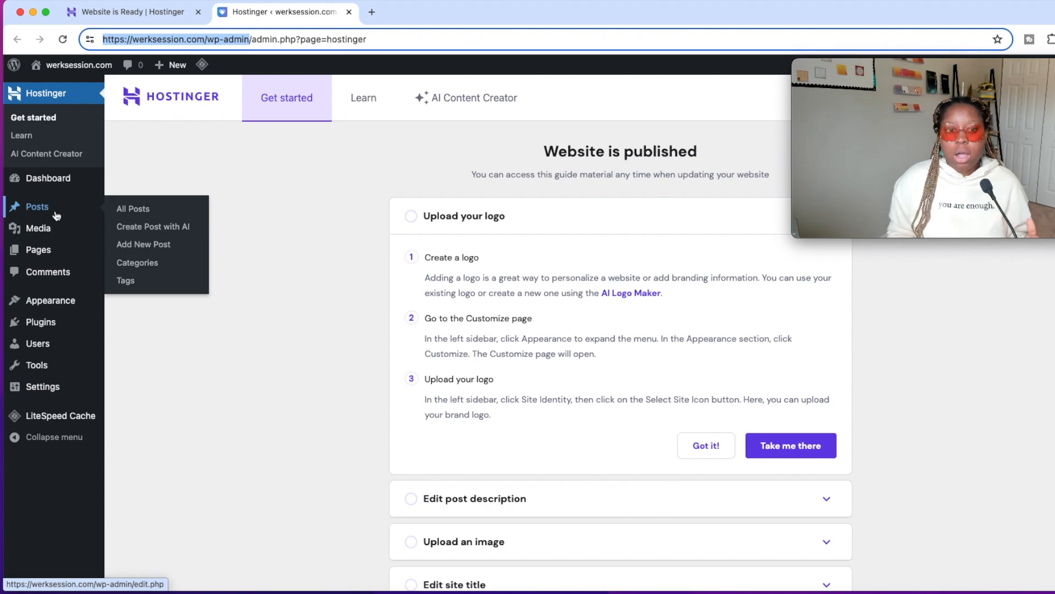
pyautogui.moveTo(53, 237)
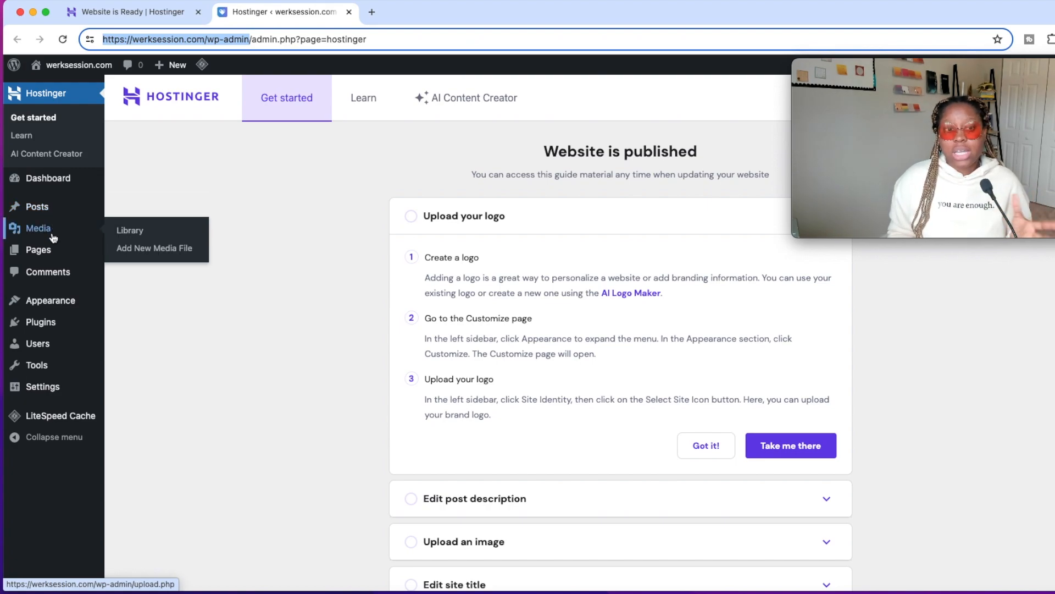
pyautogui.moveTo(52, 258)
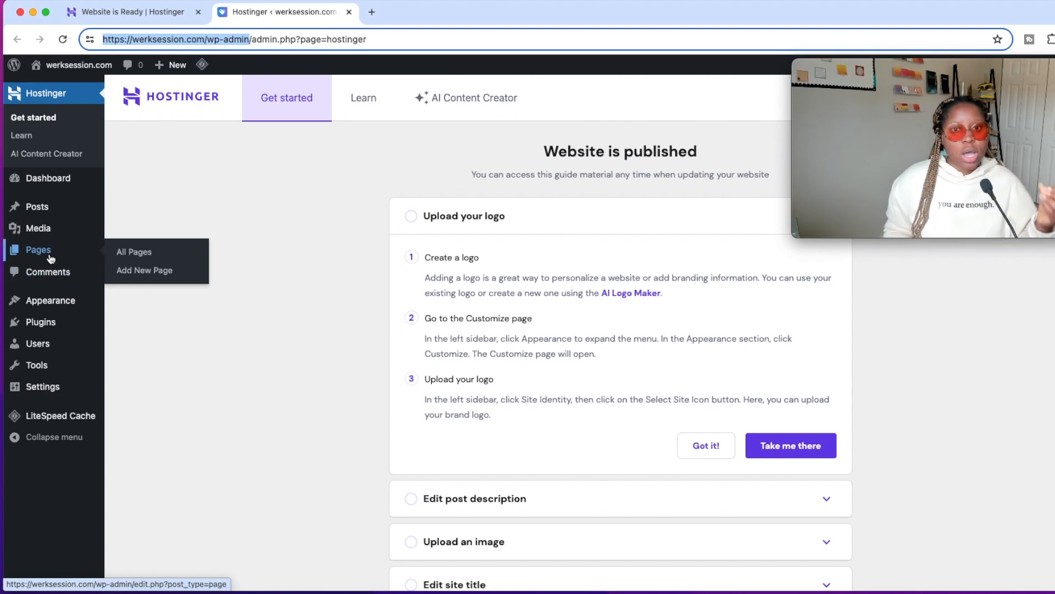
pyautogui.moveTo(61, 309)
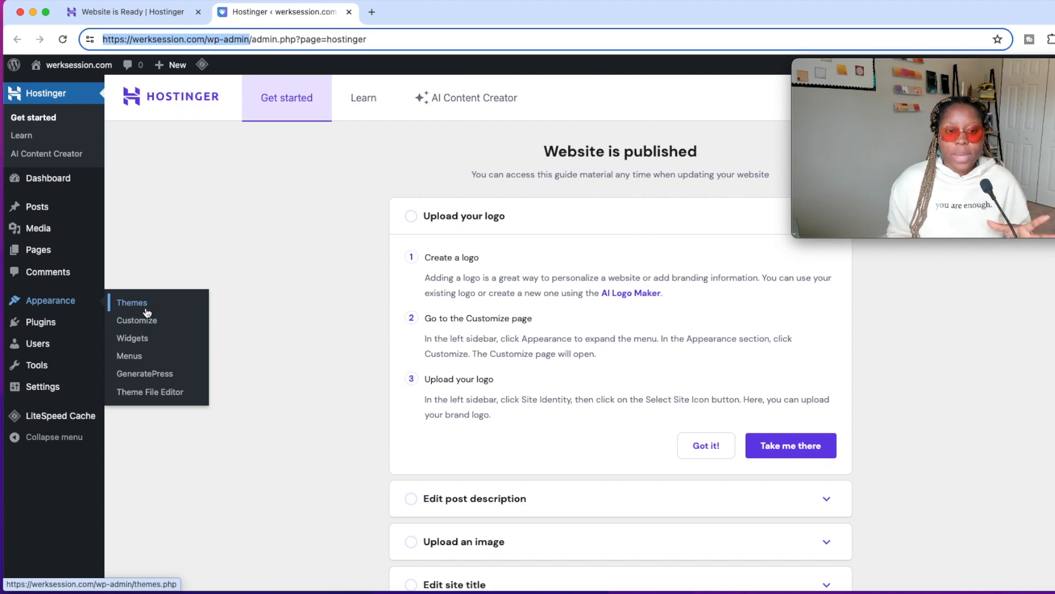
pyautogui.moveTo(54, 333)
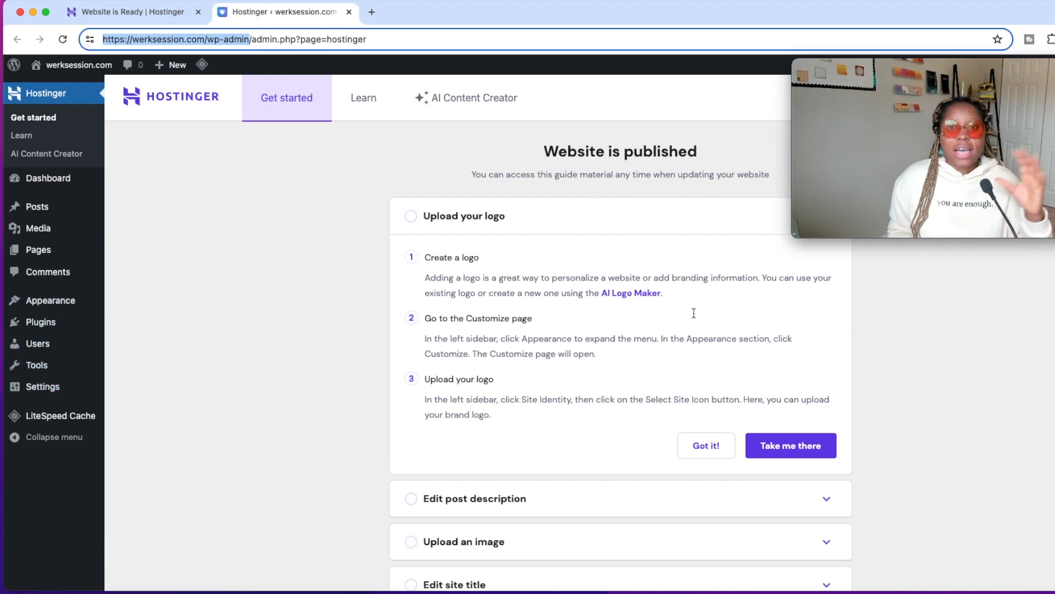
pyautogui.scroll(-1, 552, 387)
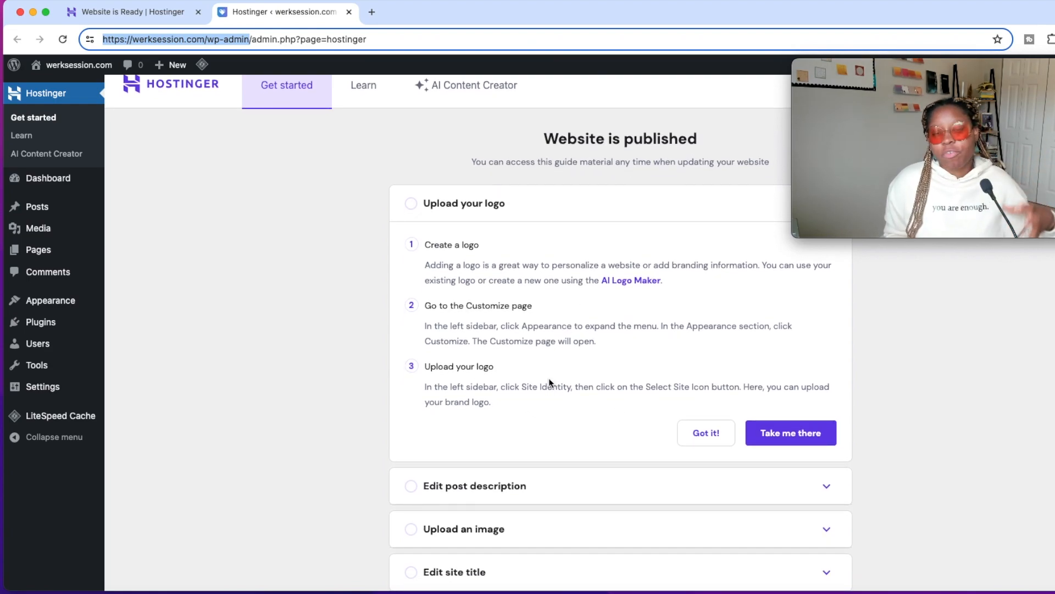
pyautogui.scroll(1, 549, 382)
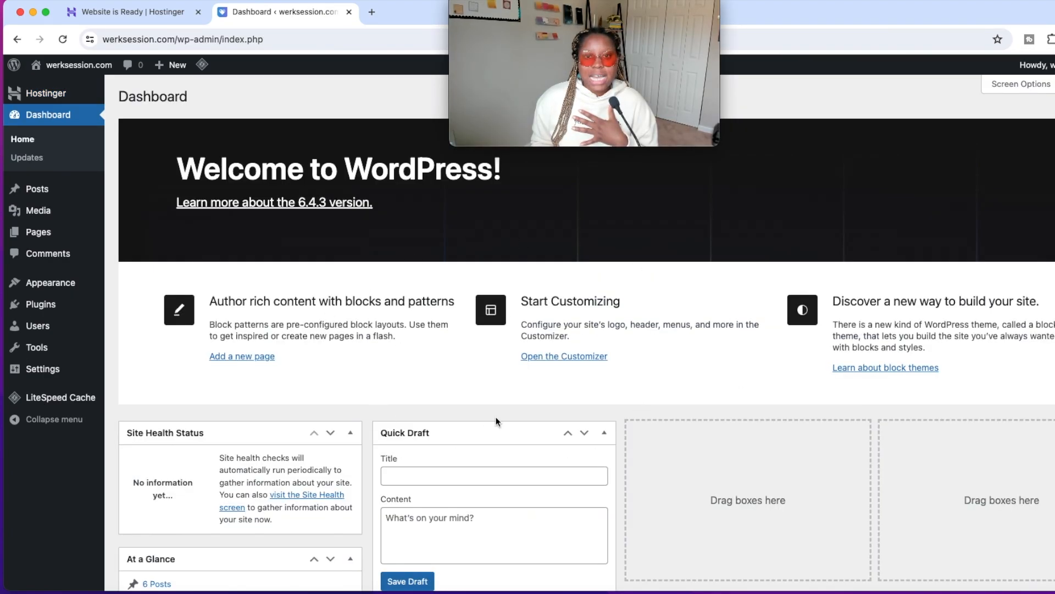
# Open the site's installed themes and bring up the catalogue for adding a new theme.
pyautogui.moveTo(44, 282)
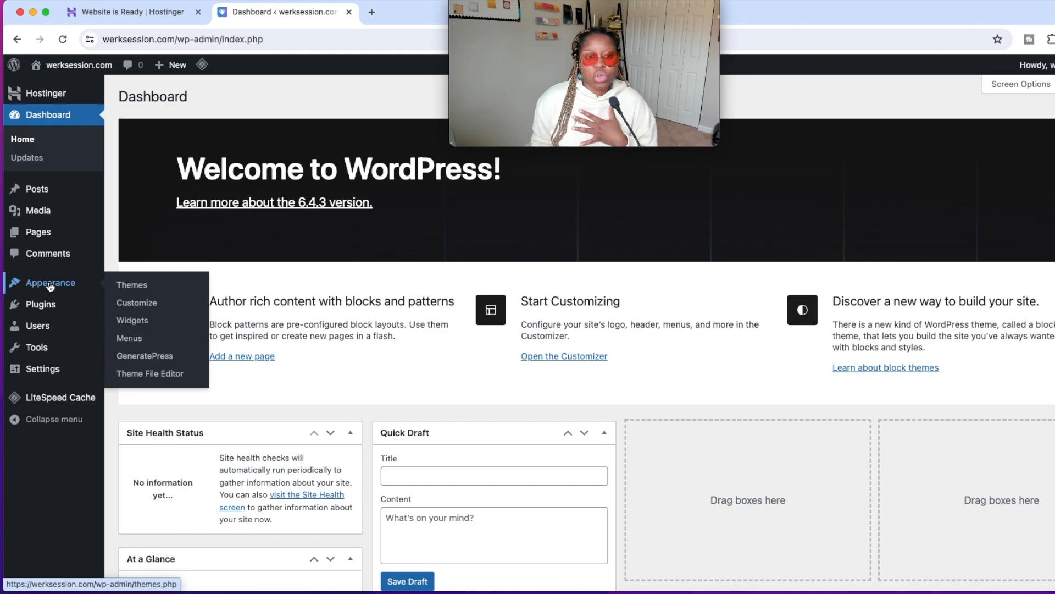
pyautogui.click(135, 287)
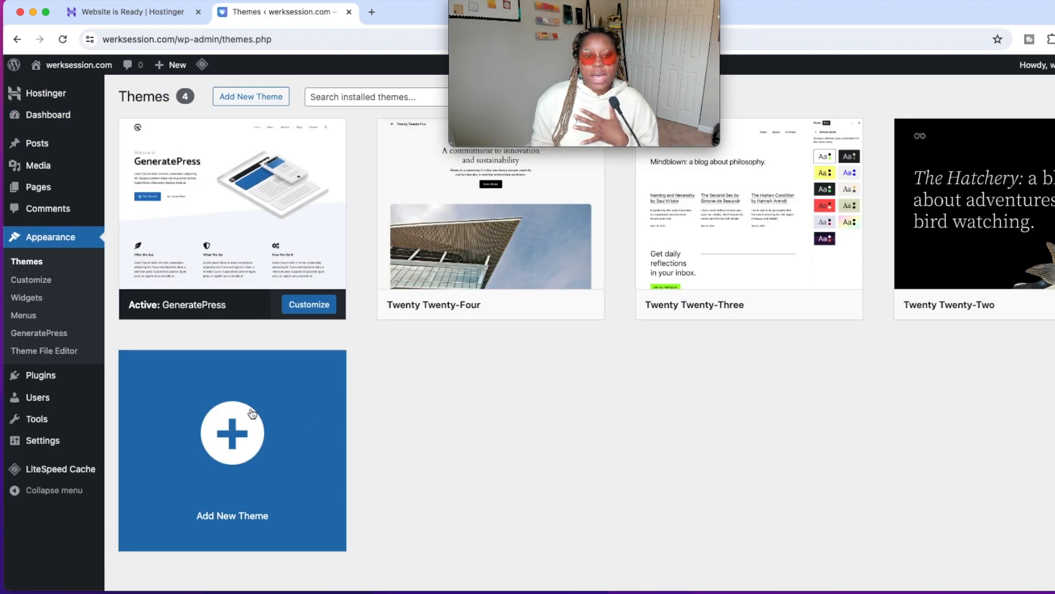
pyautogui.click(251, 99)
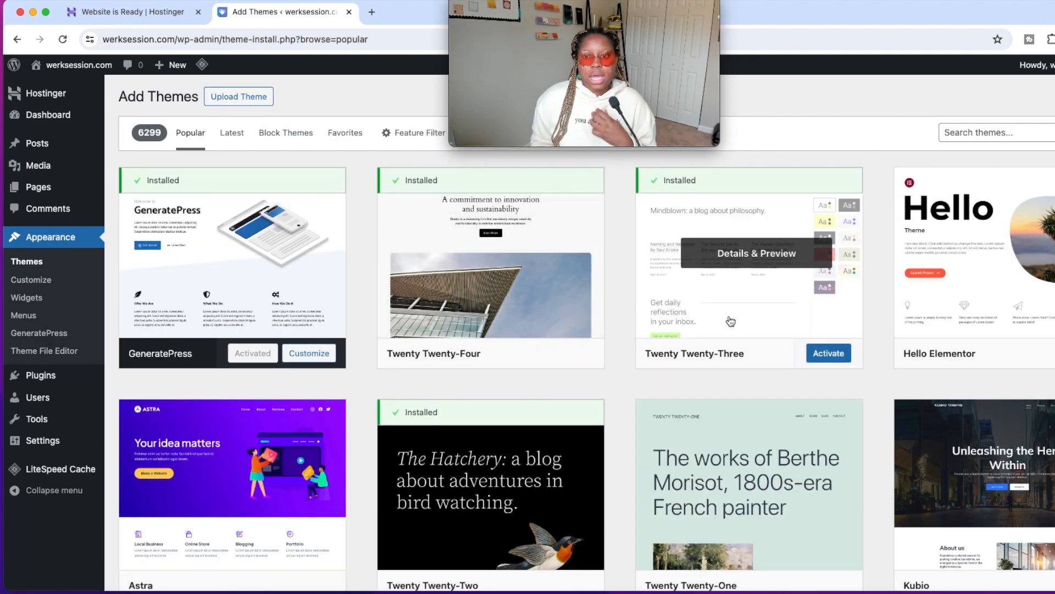
# Browse the popular WordPress themes in the catalogue to compare their layouts for shops, blogs and business sites.
pyautogui.scroll(-3, 747, 422)
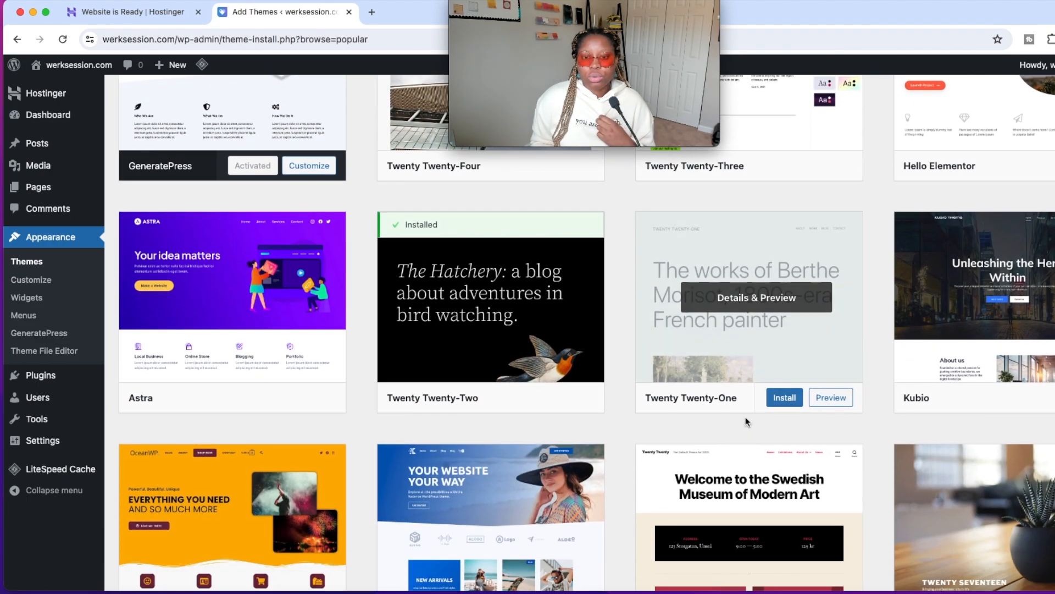
pyautogui.scroll(-2, 746, 422)
pyautogui.scroll(-3, 746, 422)
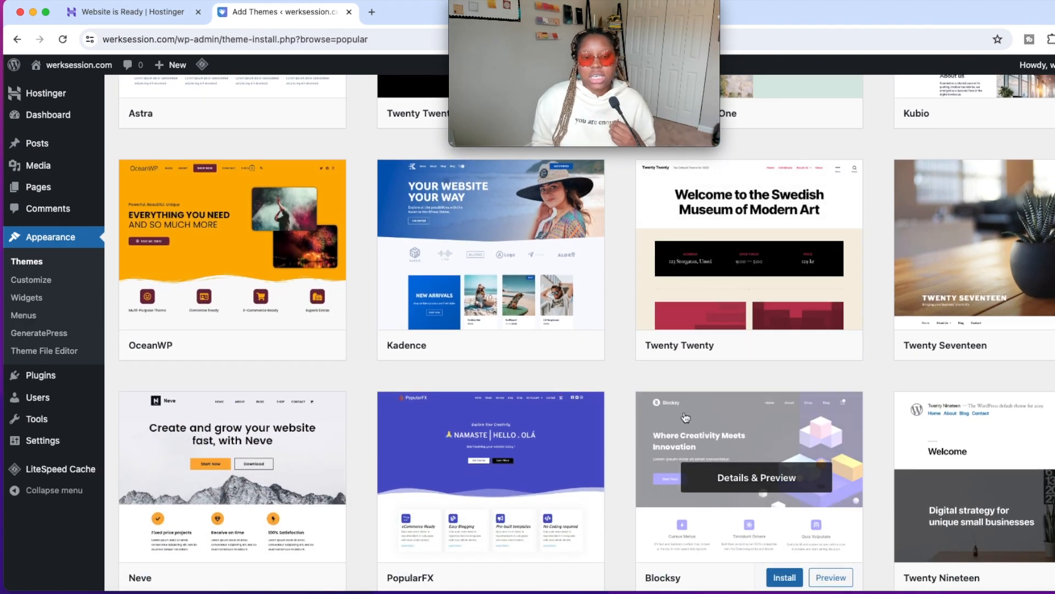
pyautogui.scroll(-1, 657, 412)
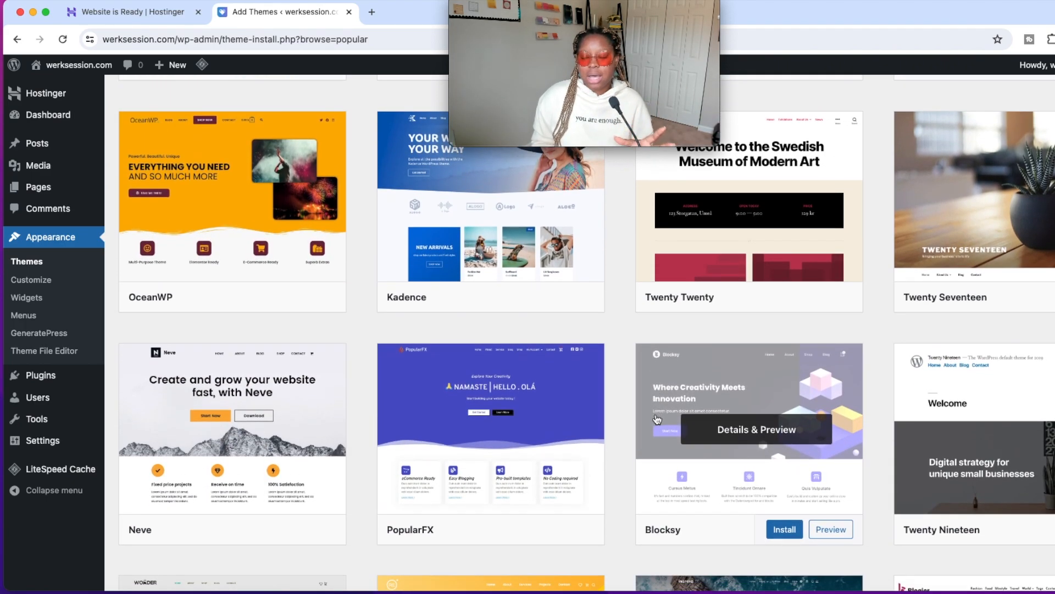
pyautogui.scroll(-5, 631, 434)
pyautogui.scroll(-6, 631, 434)
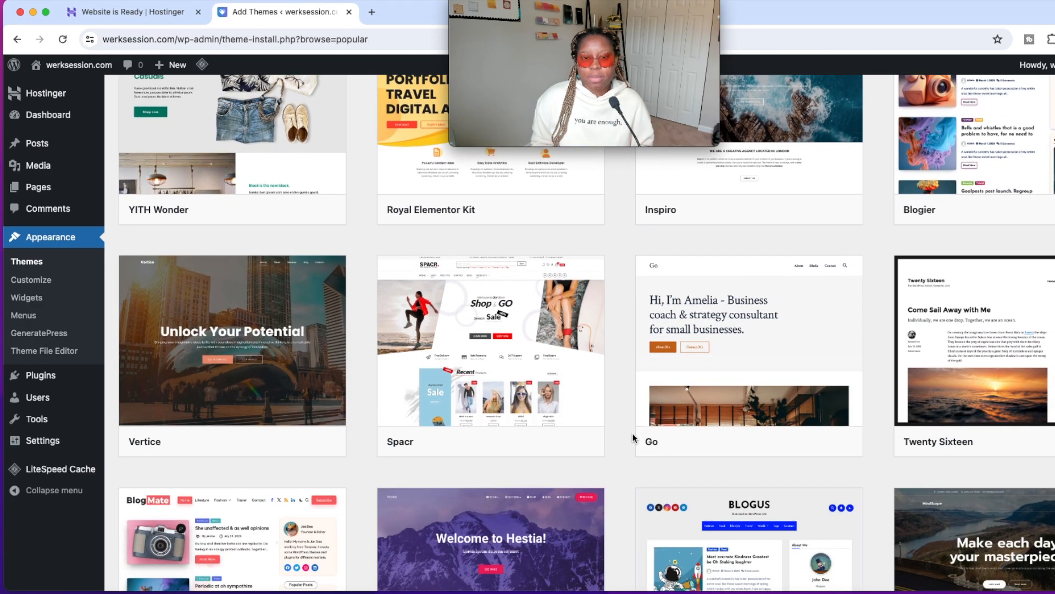
pyautogui.scroll(-3, 632, 437)
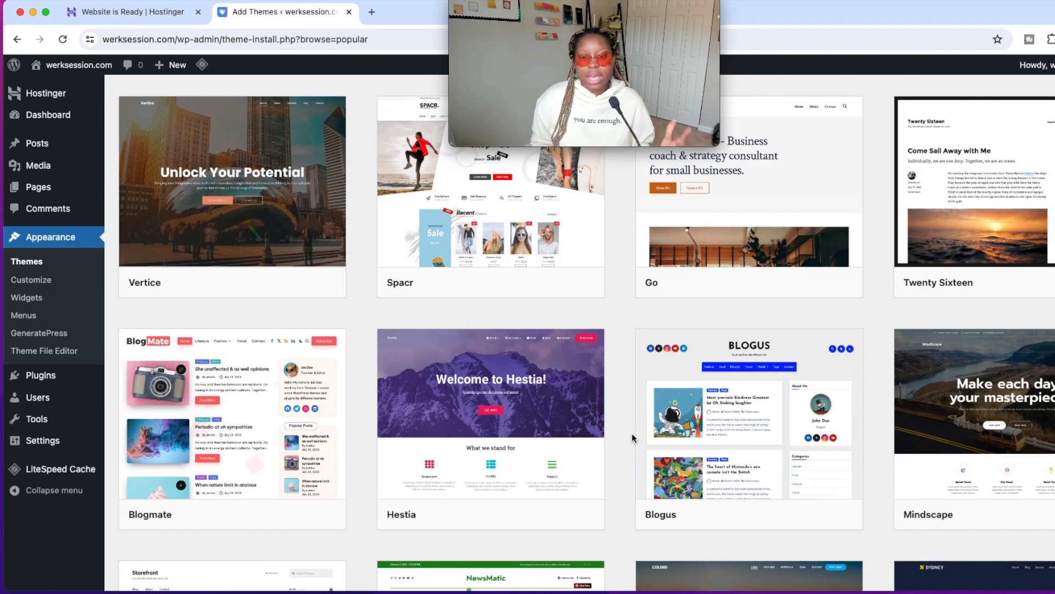
pyautogui.scroll(-5, 631, 438)
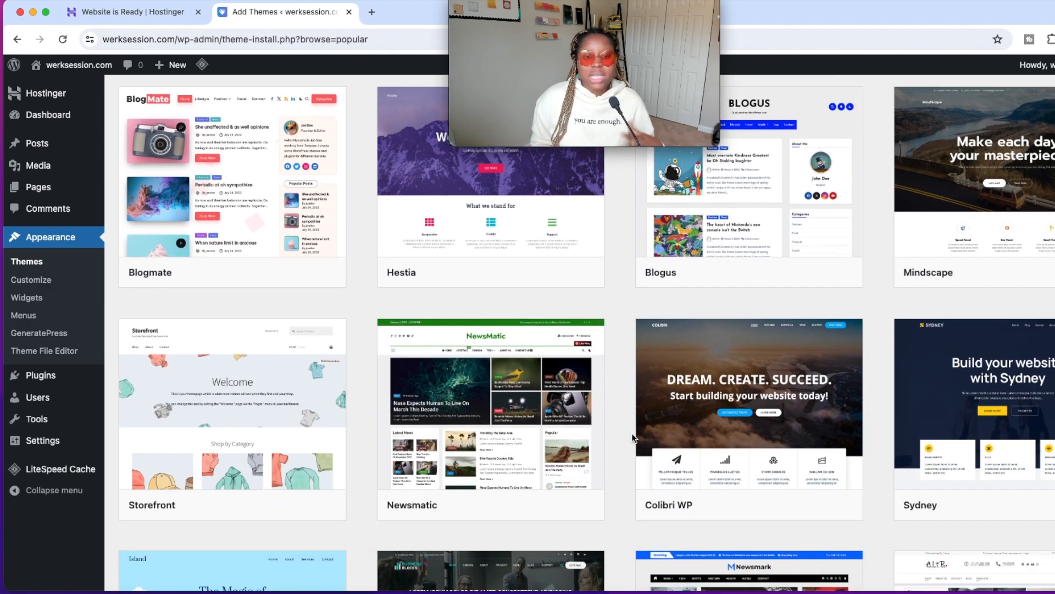
pyautogui.scroll(-1, 633, 440)
pyautogui.moveTo(286, 426)
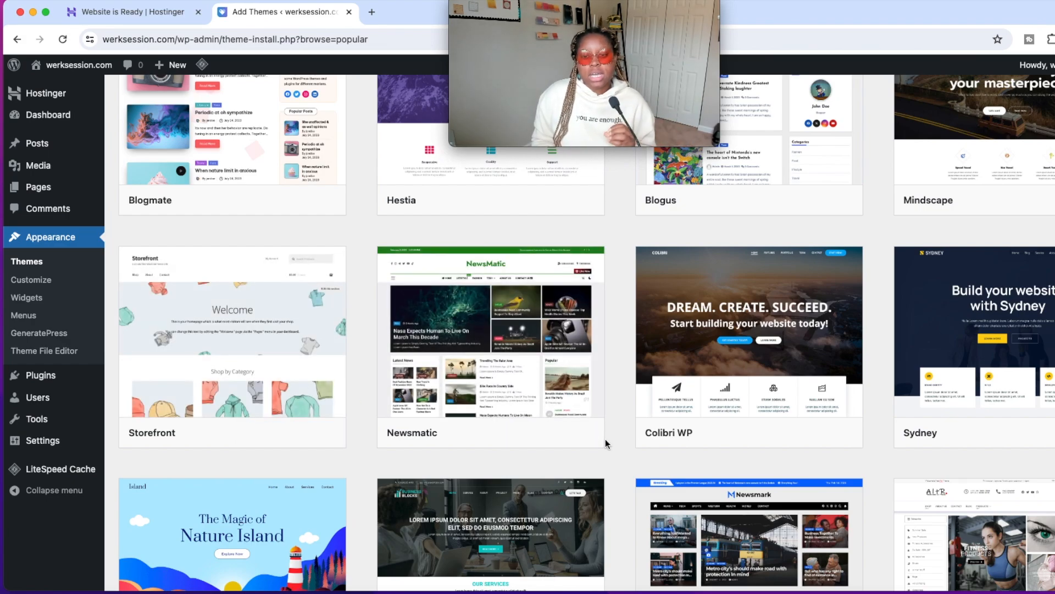
pyautogui.scroll(-2, 605, 438)
pyautogui.scroll(-5, 606, 440)
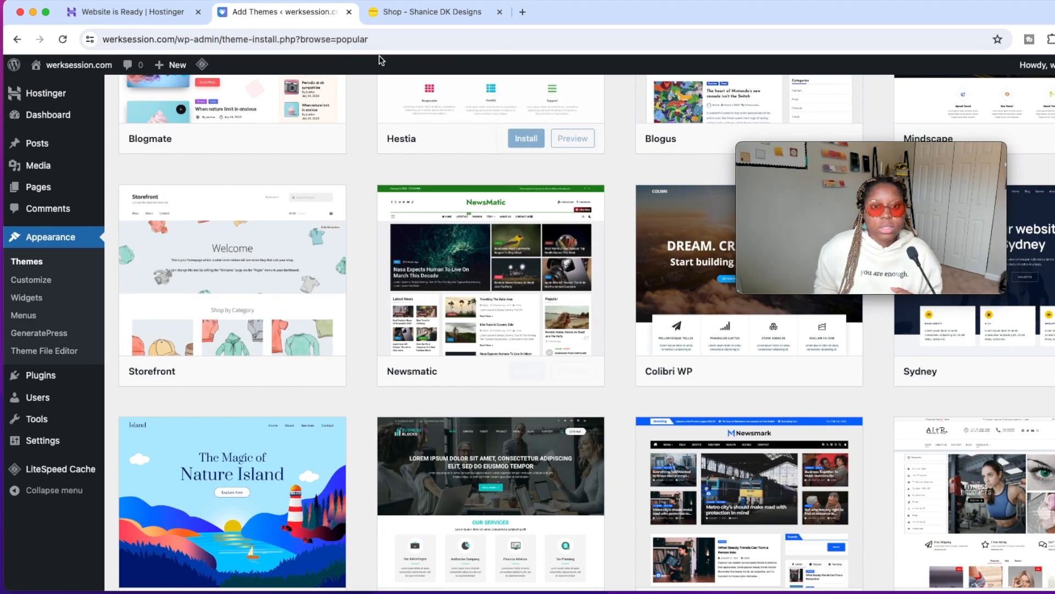
# Switch to the Shanice DK Designs website and examine the product layout and header of its shop page.
pyautogui.click(437, 18)
pyautogui.scroll(-5, 460, 330)
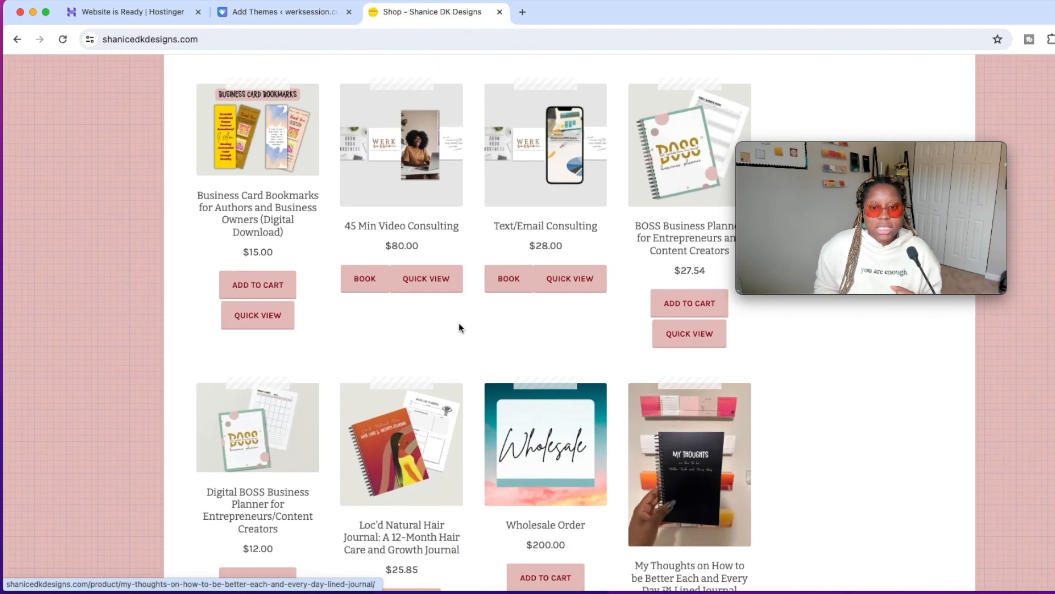
pyautogui.scroll(15, 464, 326)
pyautogui.scroll(-20, 509, 297)
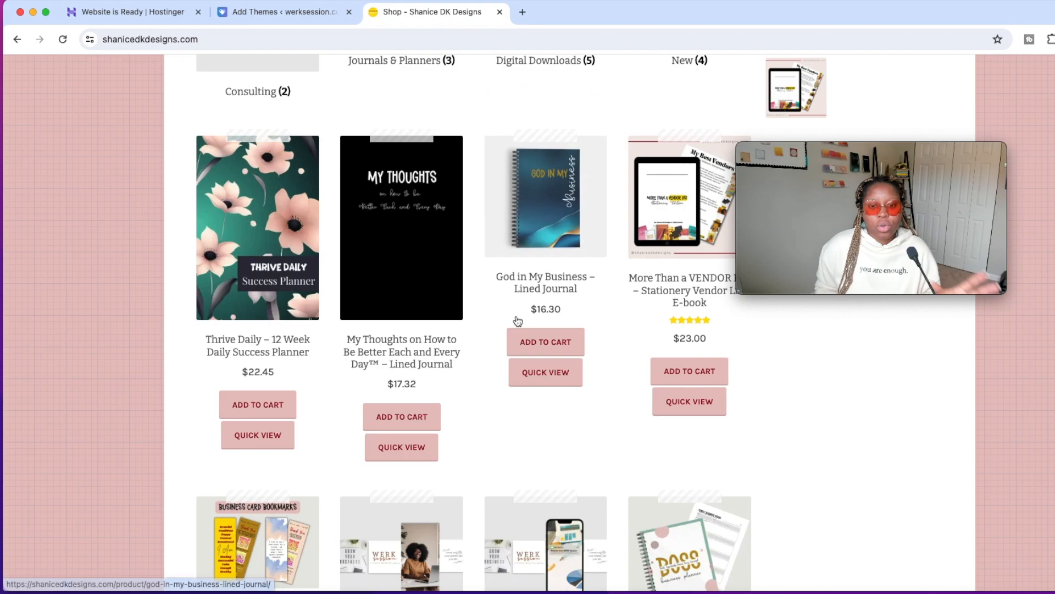
pyautogui.scroll(10, 517, 329)
pyautogui.scroll(10, 514, 330)
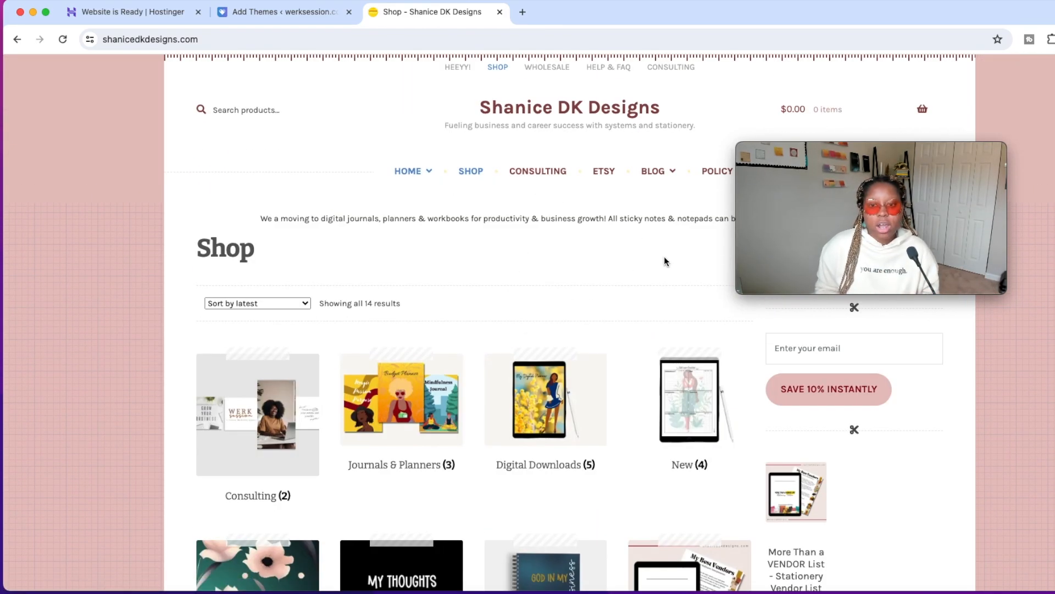
# Open the blog page of the Shanice DK Designs website and examine how its recent and full posts are laid out.
pyautogui.click(654, 172)
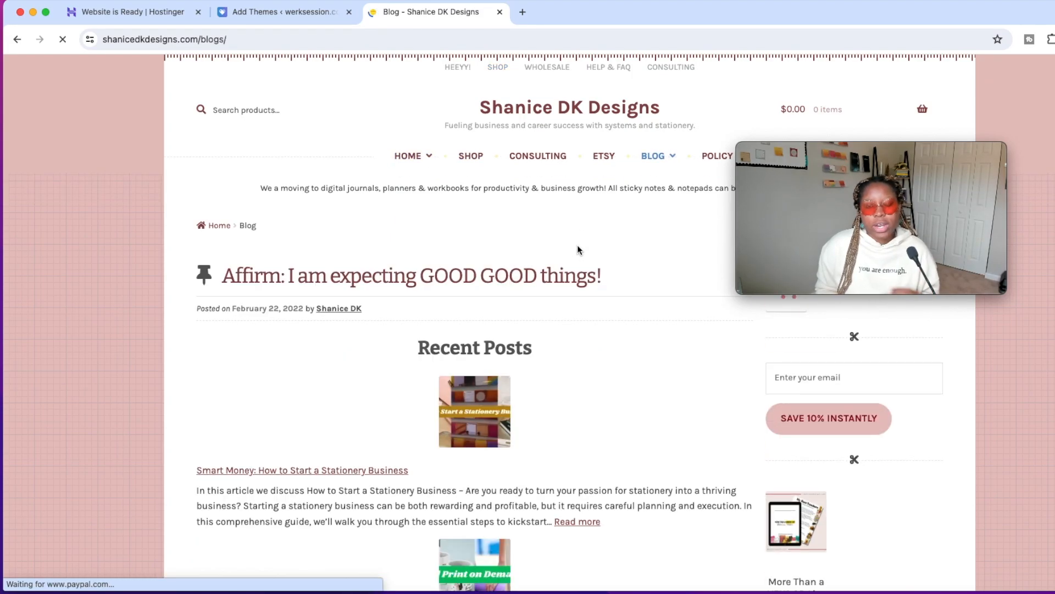
pyautogui.scroll(-3, 577, 321)
pyautogui.scroll(3, 576, 322)
pyautogui.scroll(-6, 576, 322)
pyautogui.scroll(4, 576, 326)
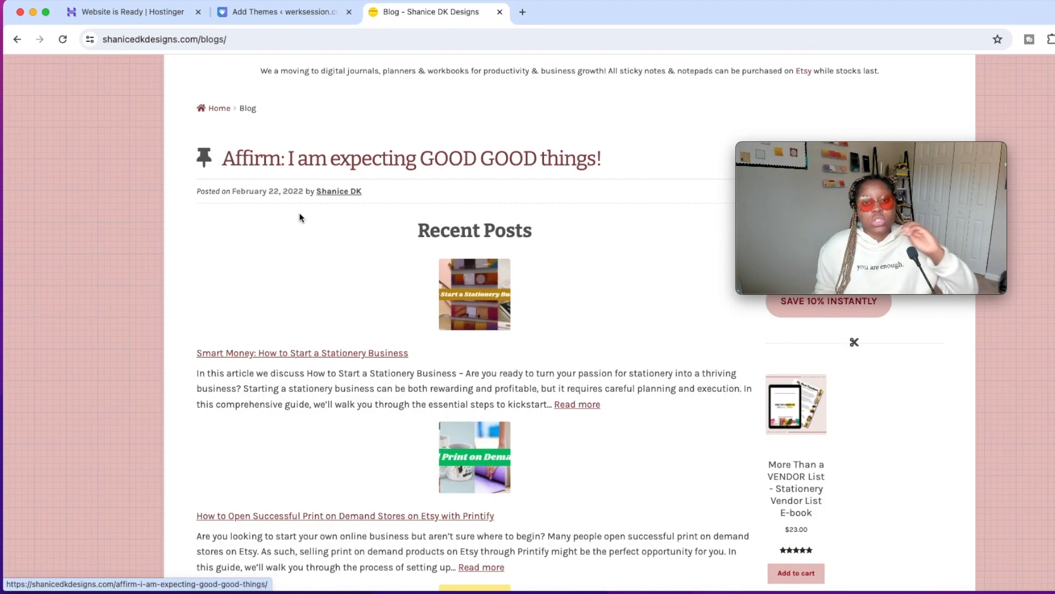
pyautogui.scroll(-4, 516, 281)
pyautogui.scroll(-20, 516, 282)
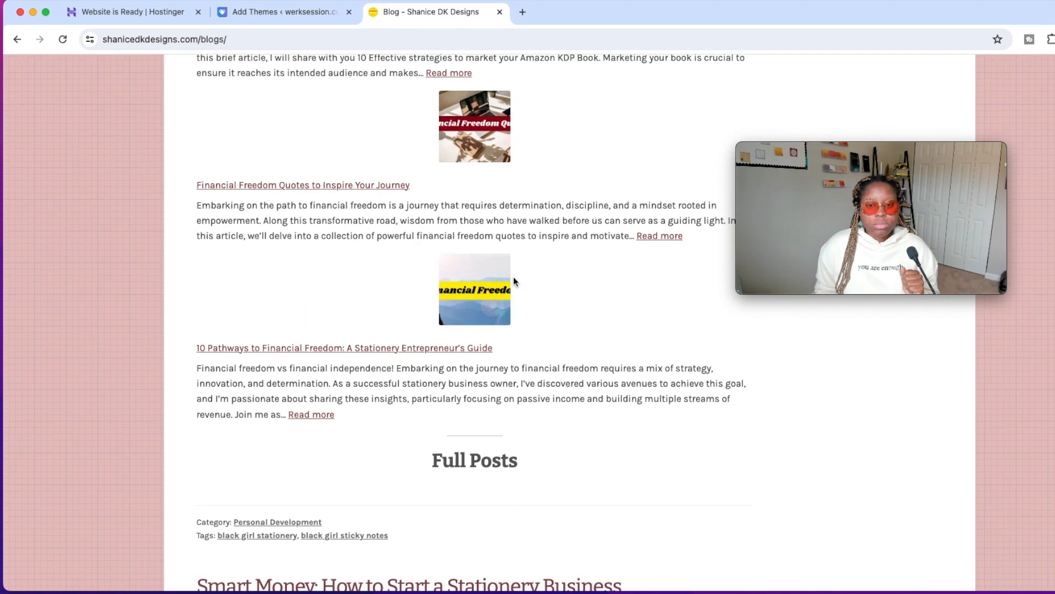
pyautogui.scroll(-20, 516, 280)
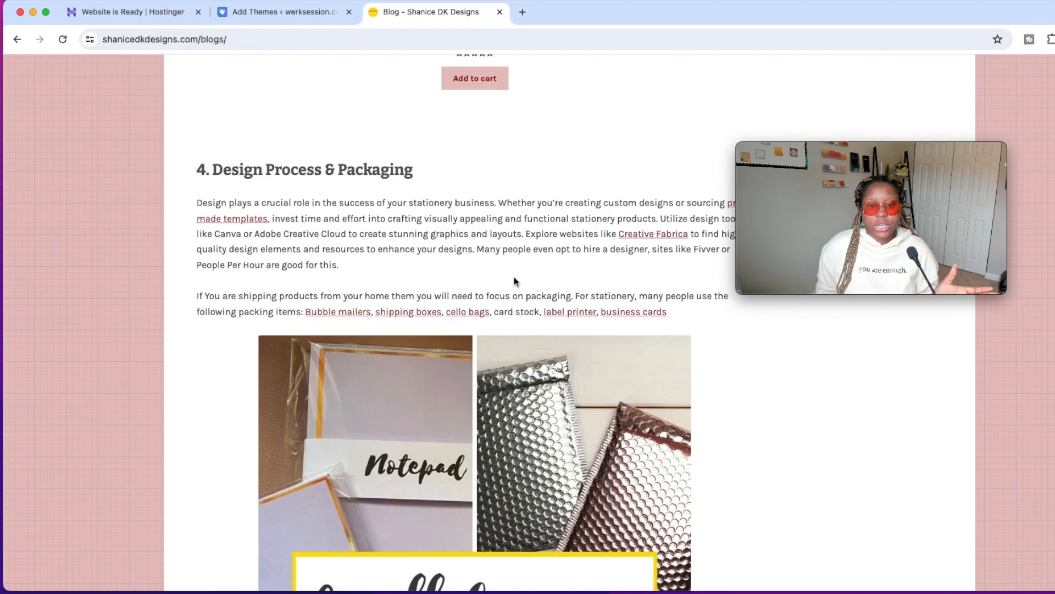
pyautogui.scroll(-20, 516, 280)
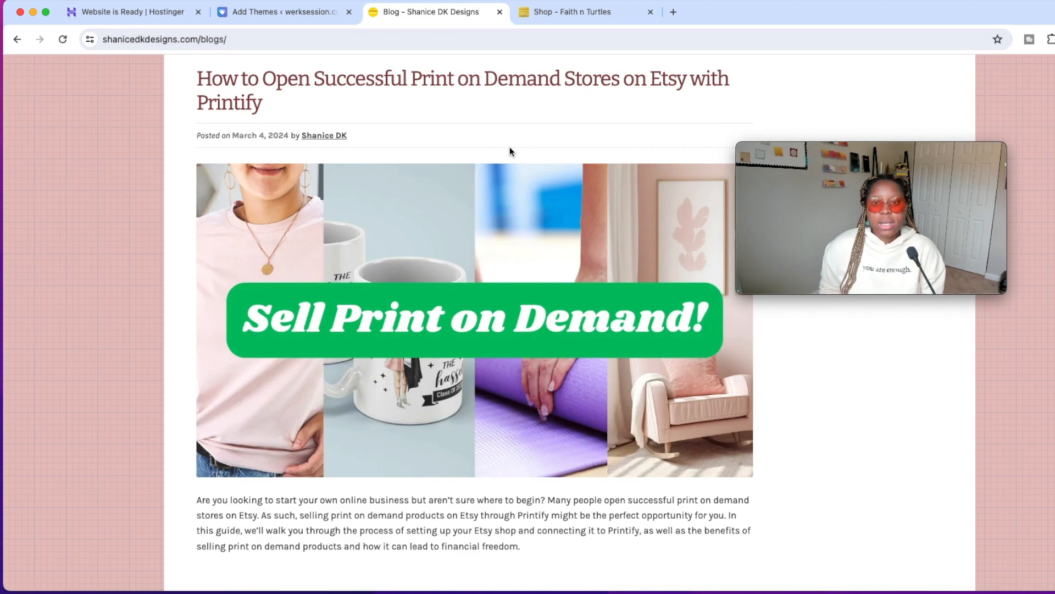
# Switch to the Faith n Turtles website and look over the banner, navigation and products on its shop page.
pyautogui.click(569, 12)
pyautogui.moveTo(873, 140); pyautogui.dragTo(986, 8)
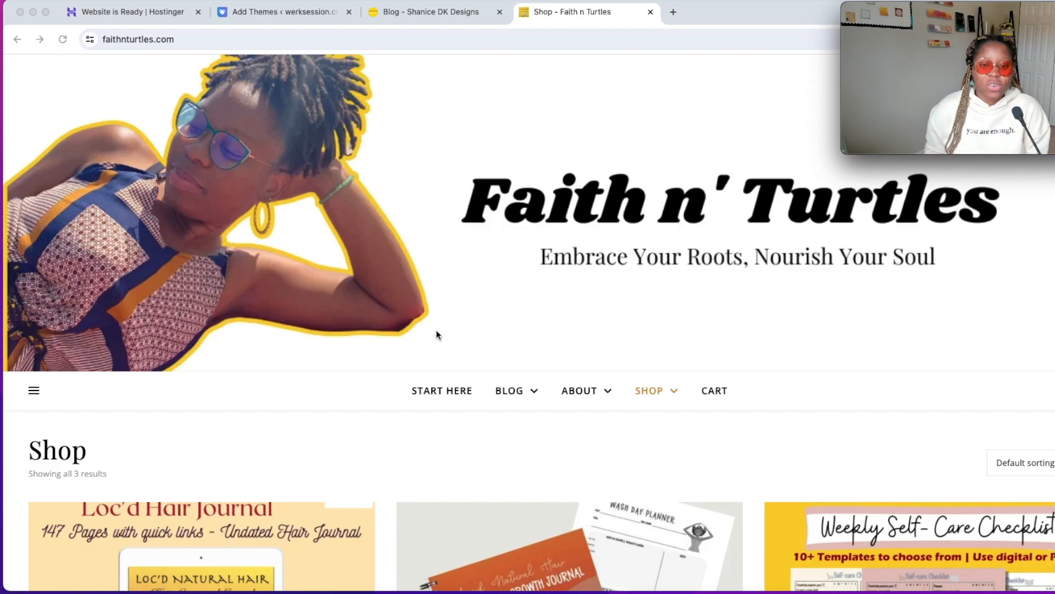
pyautogui.scroll(-10, 437, 332)
pyautogui.scroll(10, 383, 362)
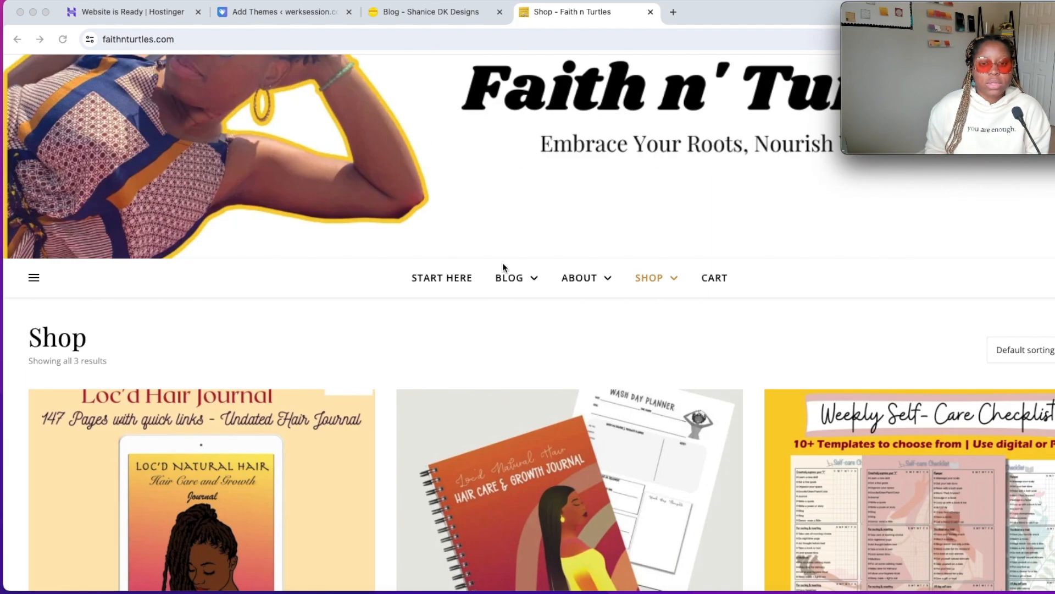
# Open the Faith n Turtles blog page and examine how its post excerpts, related articles and sidebar are arranged.
pyautogui.click(509, 280)
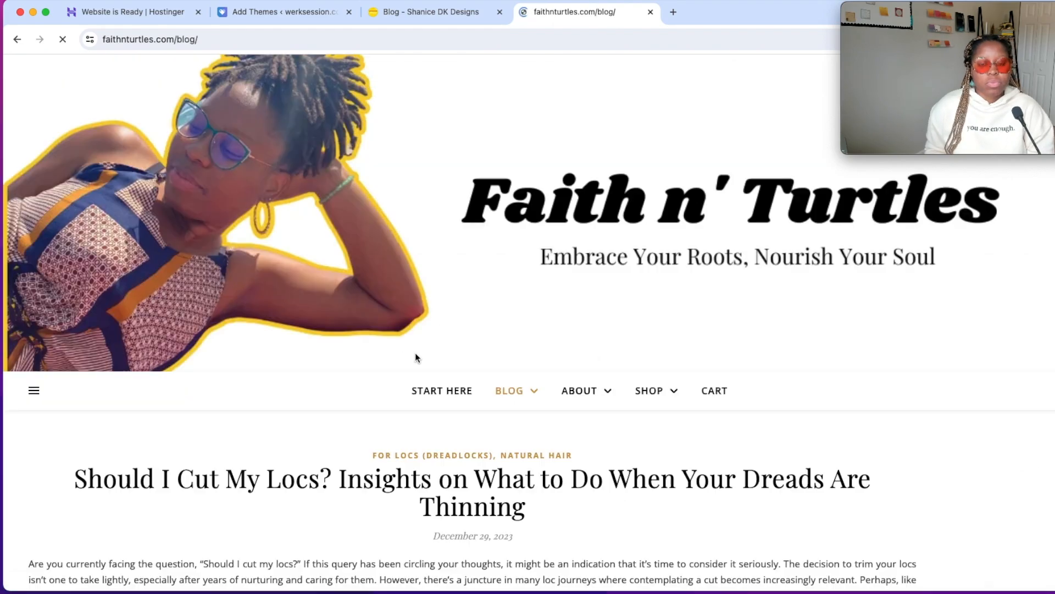
pyautogui.scroll(-7, 414, 352)
pyautogui.scroll(-12, 416, 359)
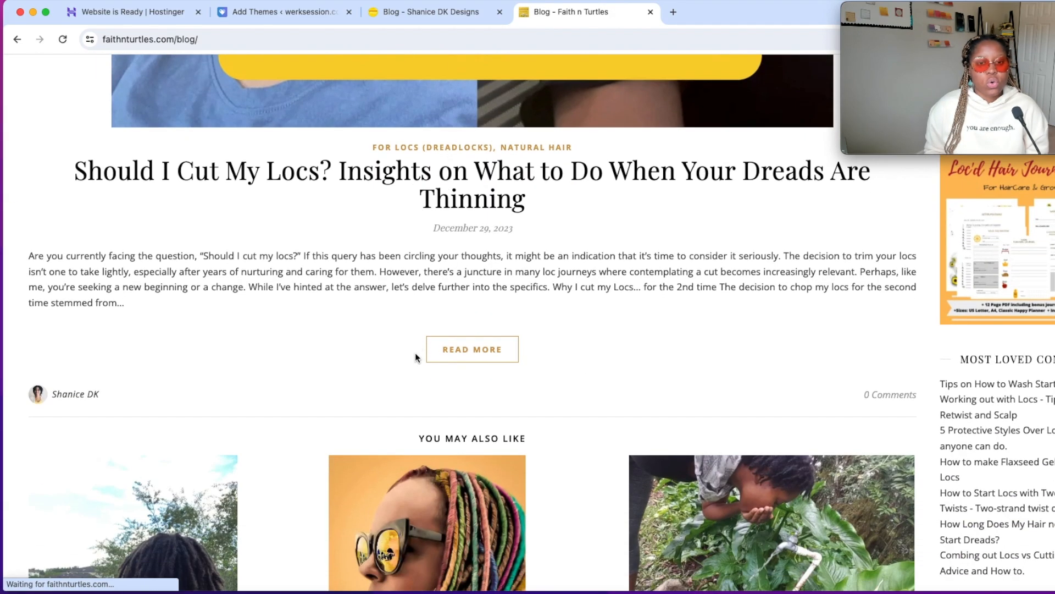
pyautogui.scroll(-7, 416, 356)
pyautogui.scroll(2, 417, 355)
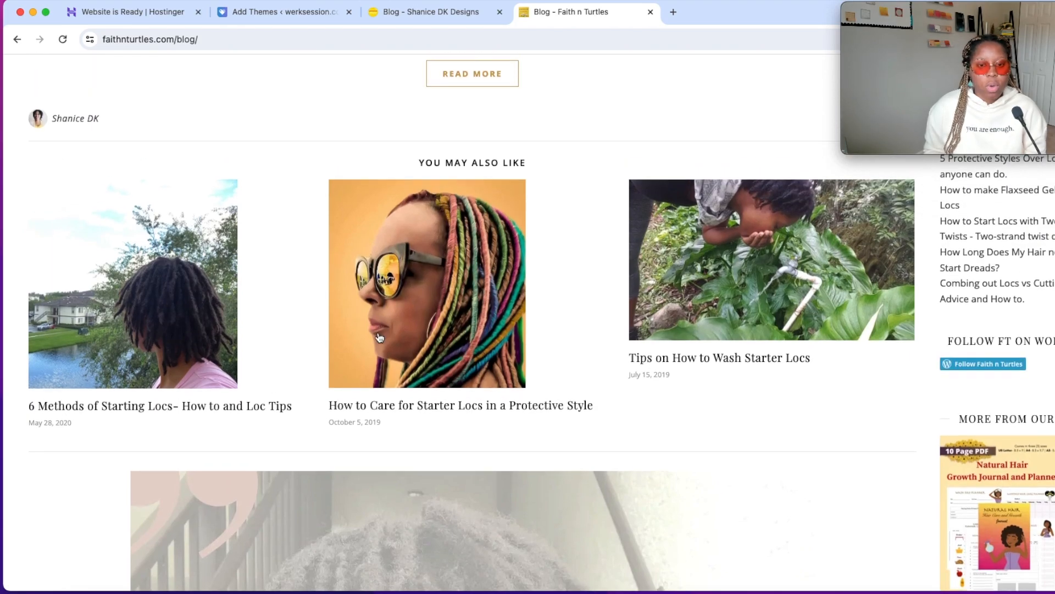
pyautogui.scroll(-15, 396, 347)
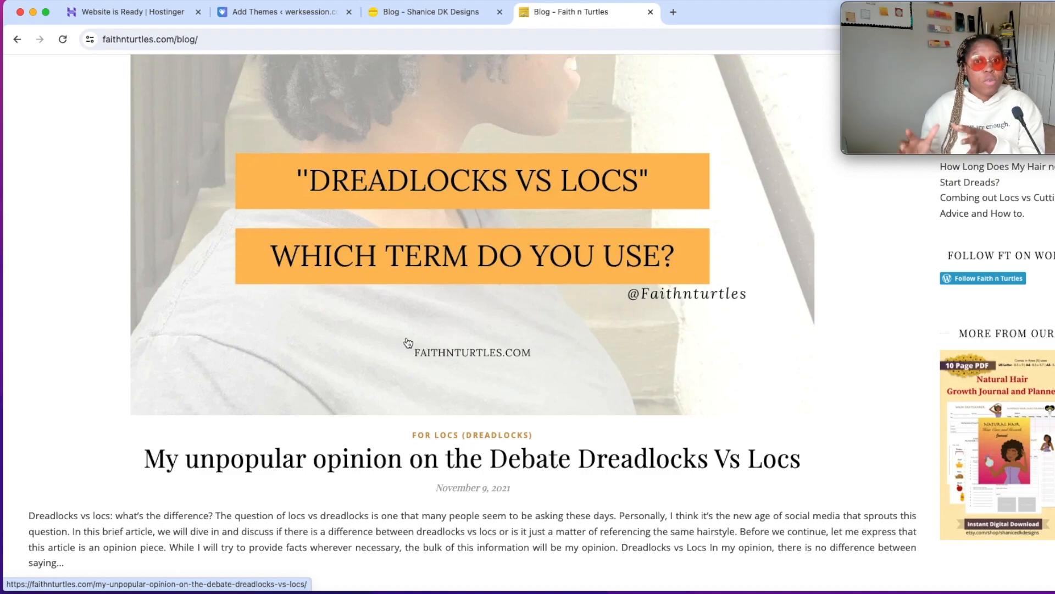
pyautogui.scroll(-8, 408, 343)
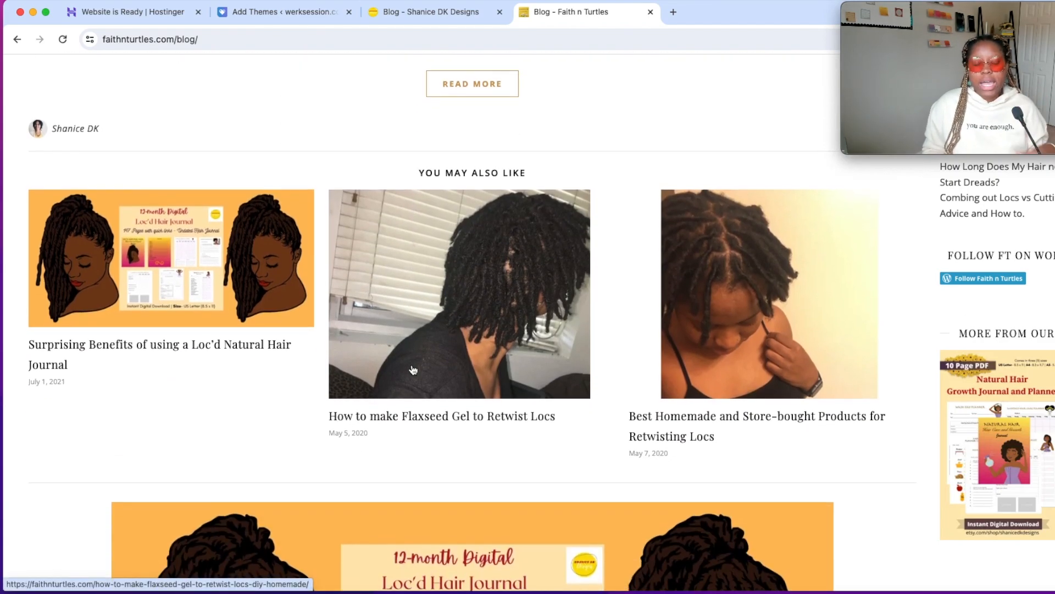
pyautogui.scroll(-20, 413, 369)
pyautogui.scroll(-10, 414, 367)
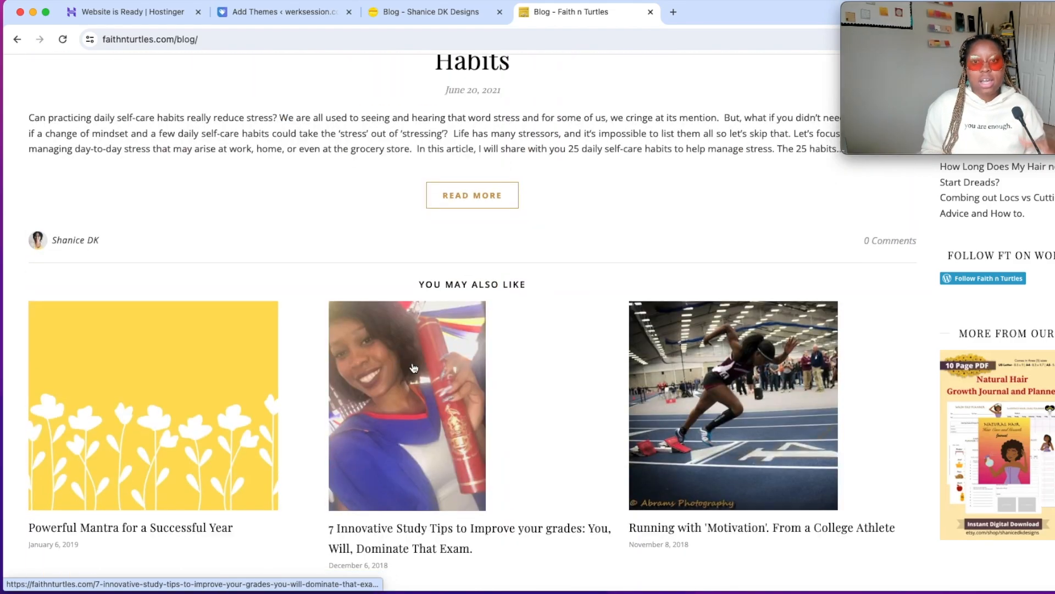
# Read further down the Faith n Turtles blog page and examine how post excerpts and related-article rows repeat.
pyautogui.scroll(-10, 414, 368)
pyautogui.scroll(-10, 414, 368)
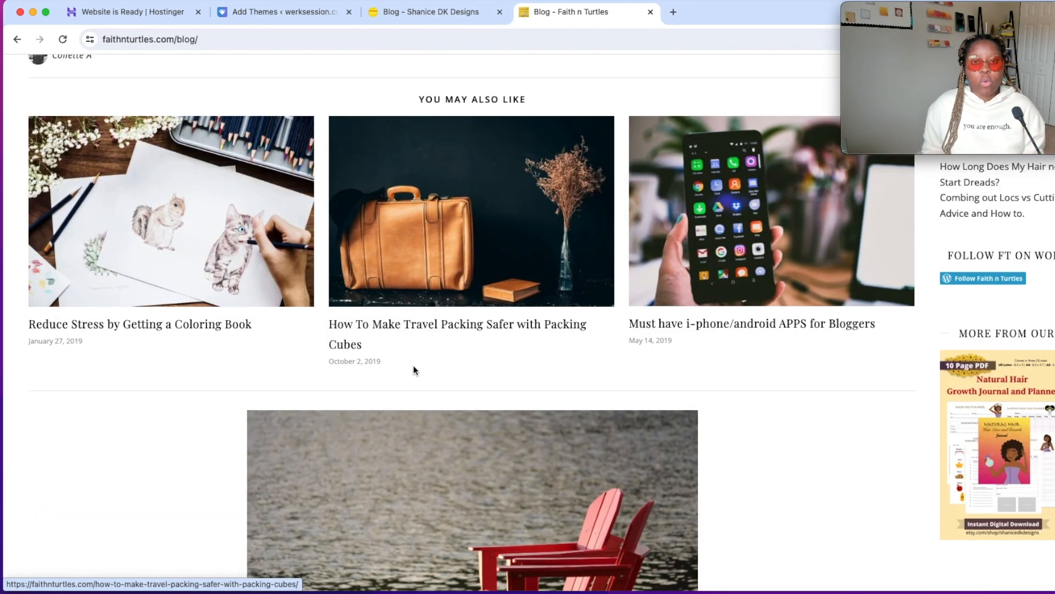
pyautogui.scroll(-20, 414, 365)
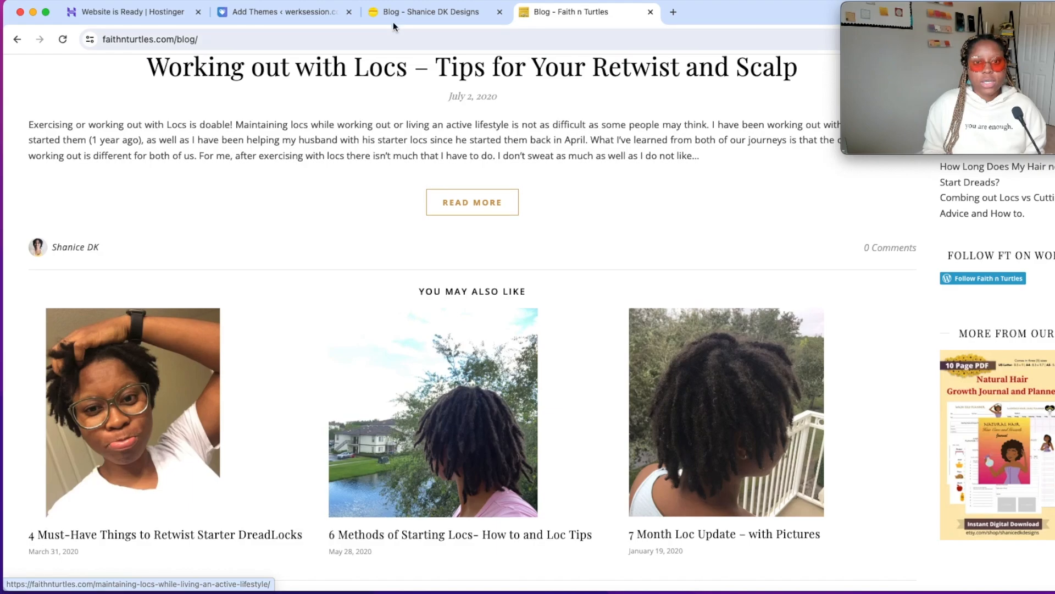
pyautogui.scroll(-5, 384, 233)
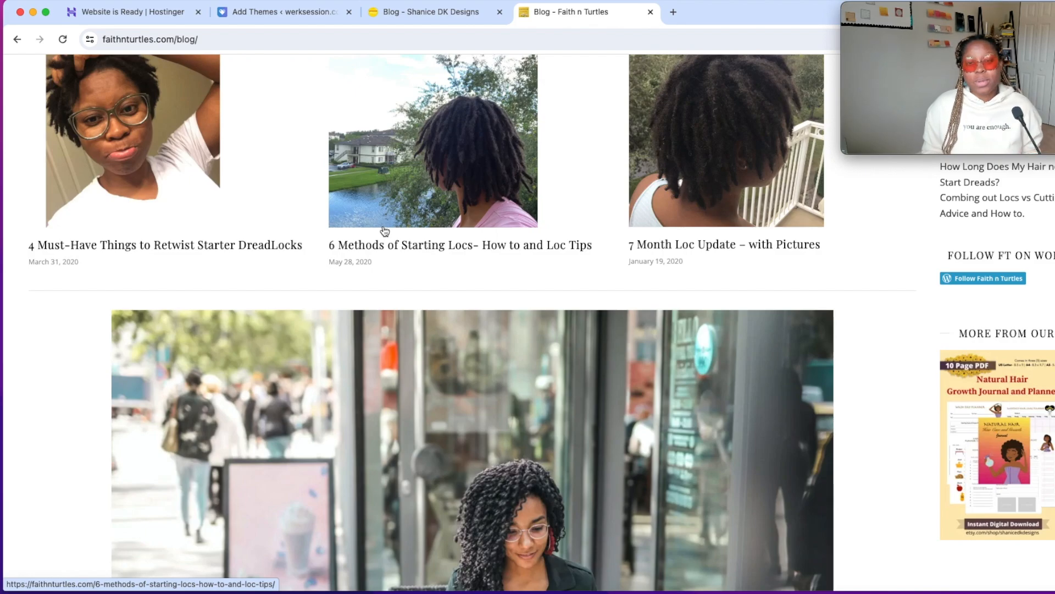
pyautogui.scroll(-1, 386, 227)
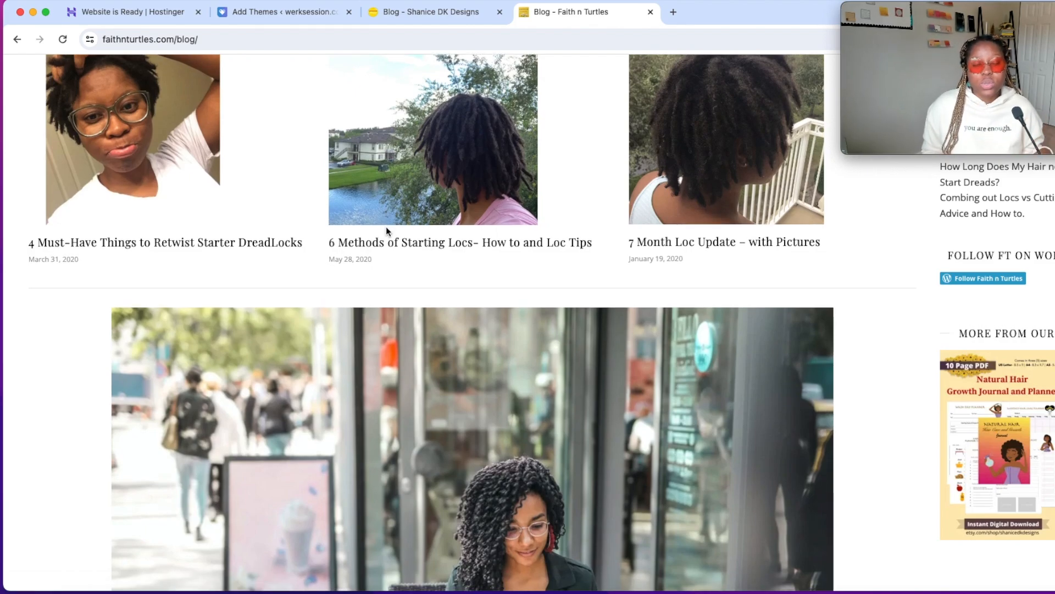
pyautogui.scroll(-12, 386, 227)
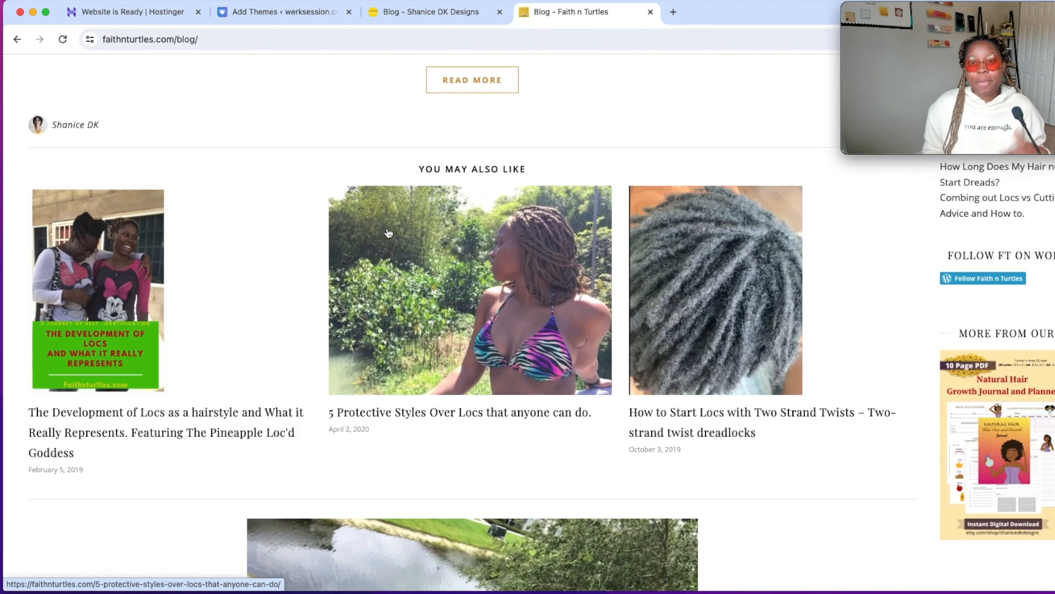
pyautogui.scroll(-8, 388, 232)
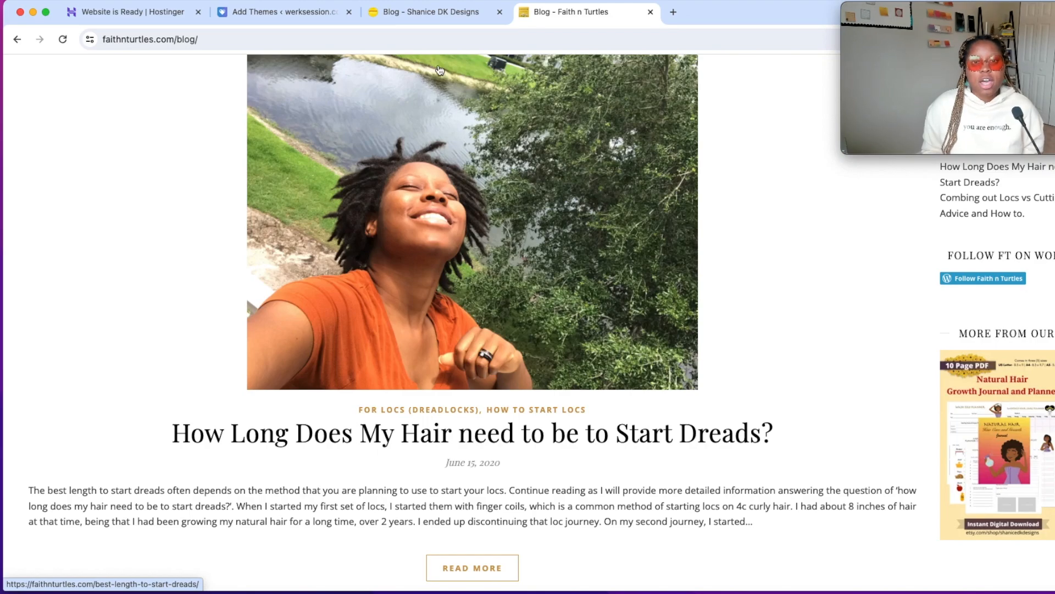
# Switch to the Shanice DK Designs website, review its full-length blog posts and open its shop page for comparison.
pyautogui.click(441, 14)
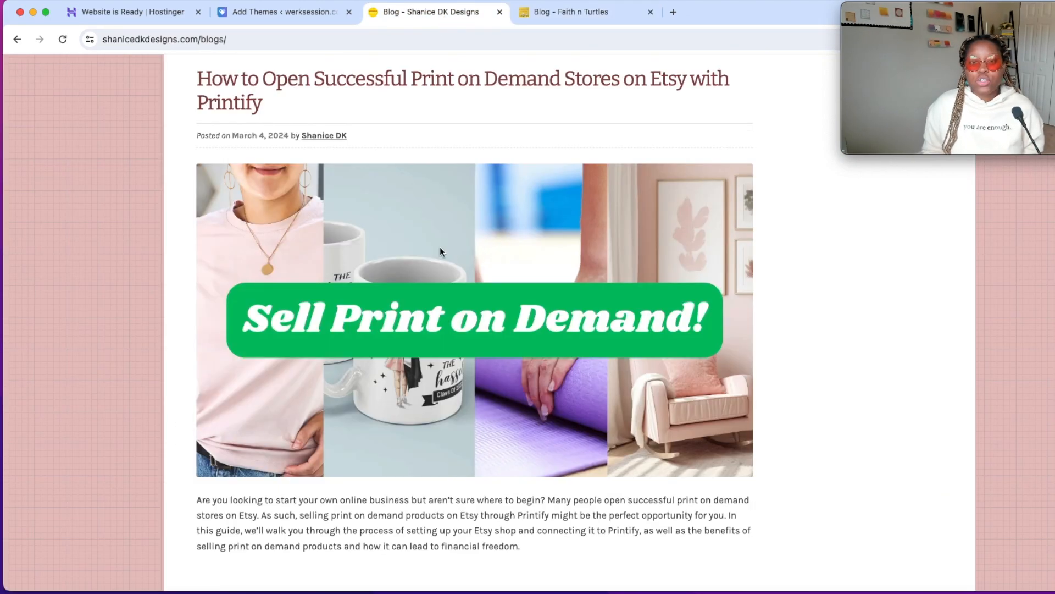
pyautogui.scroll(-15, 440, 252)
pyautogui.scroll(8, 381, 231)
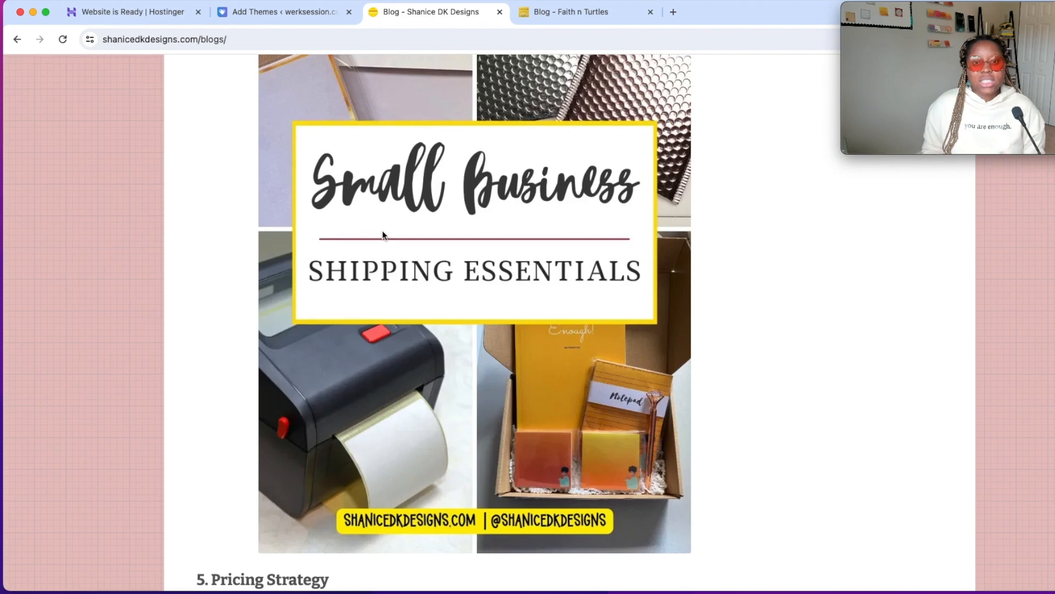
pyautogui.scroll(20, 382, 234)
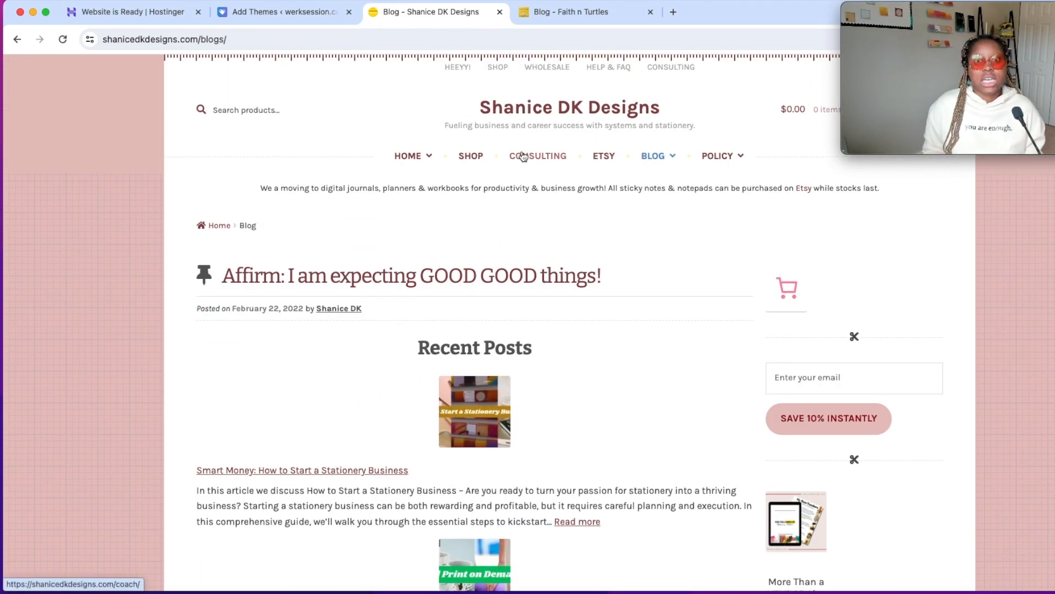
pyautogui.click(478, 158)
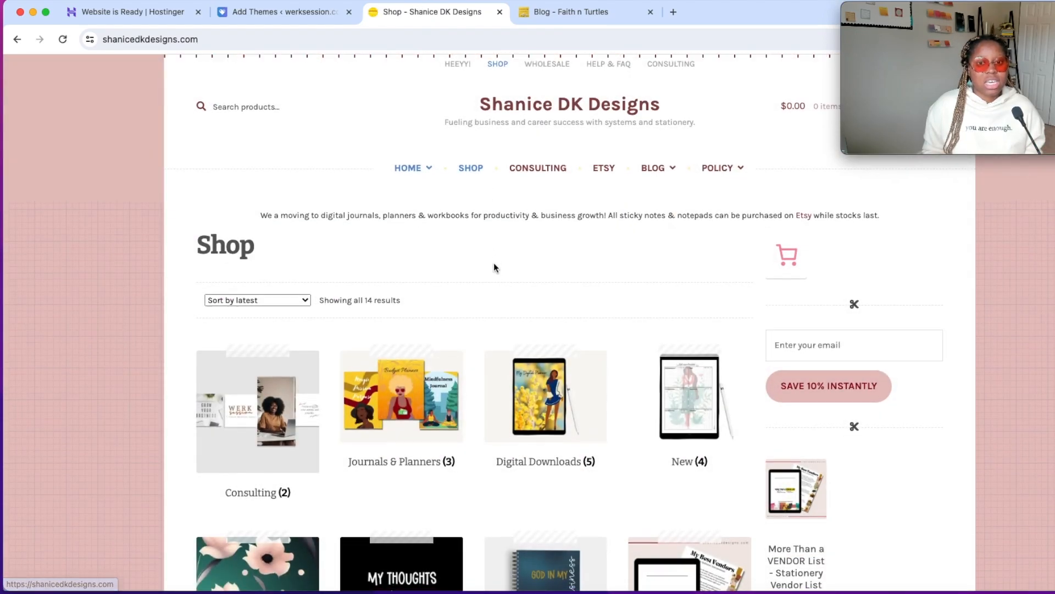
pyautogui.scroll(-10, 494, 262)
pyautogui.scroll(-5, 494, 266)
# Switch to the Faith n Turtles blog page and look back through its posts up to the header banner.
pyautogui.click(555, 12)
pyautogui.scroll(-10, 547, 280)
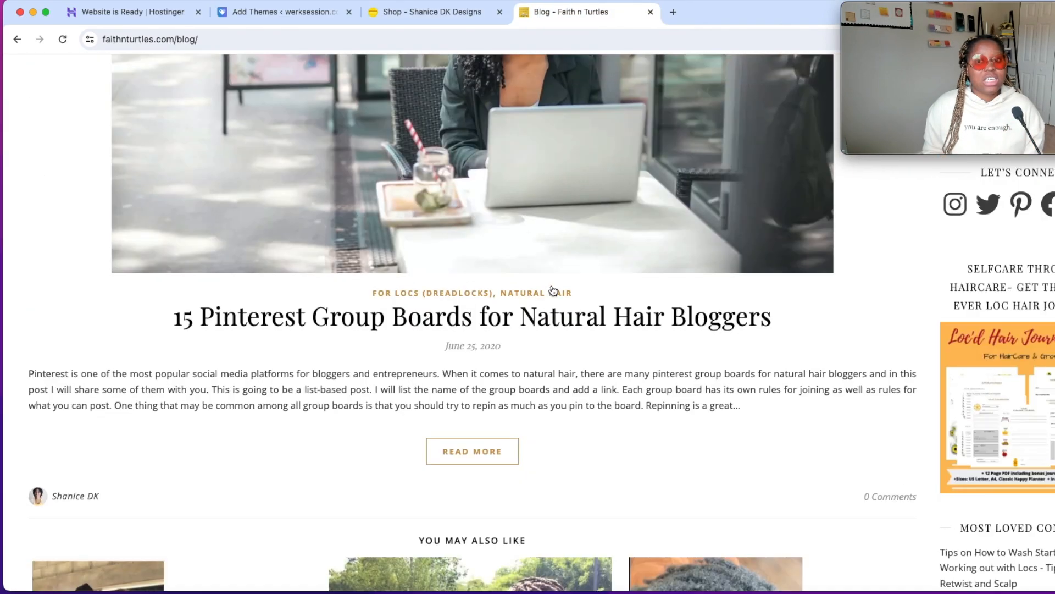
pyautogui.scroll(20, 546, 272)
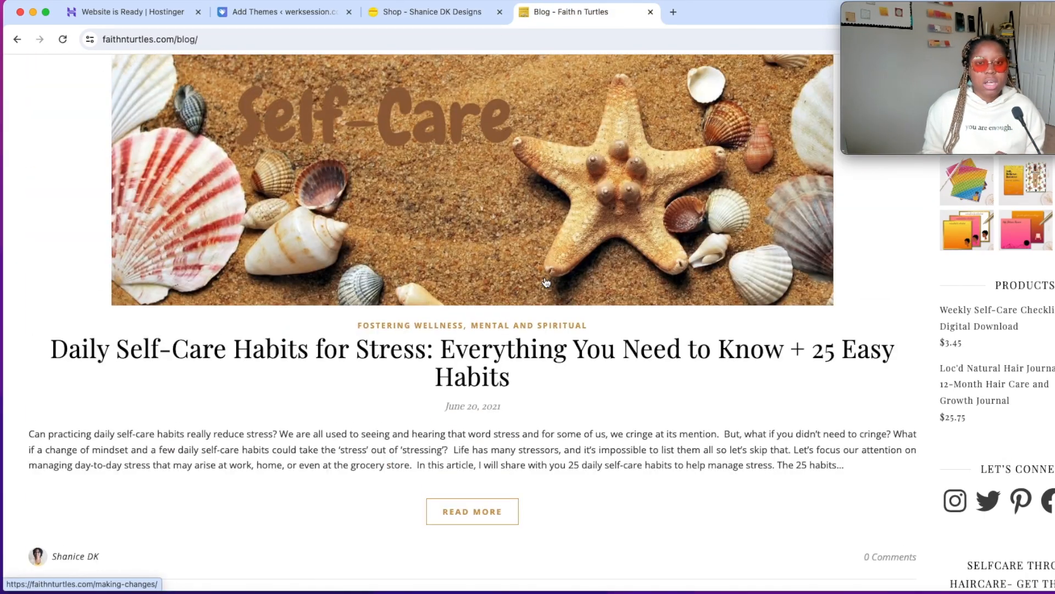
pyautogui.scroll(20, 544, 283)
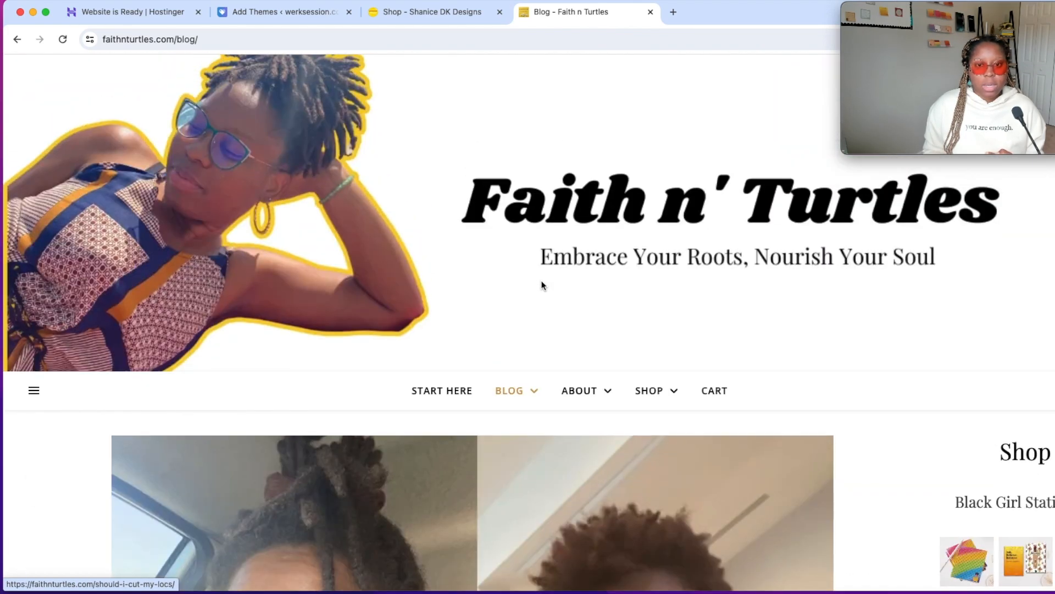
# Open the Faith n Turtles shop page and examine its product grid and navigation.
pyautogui.click(648, 390)
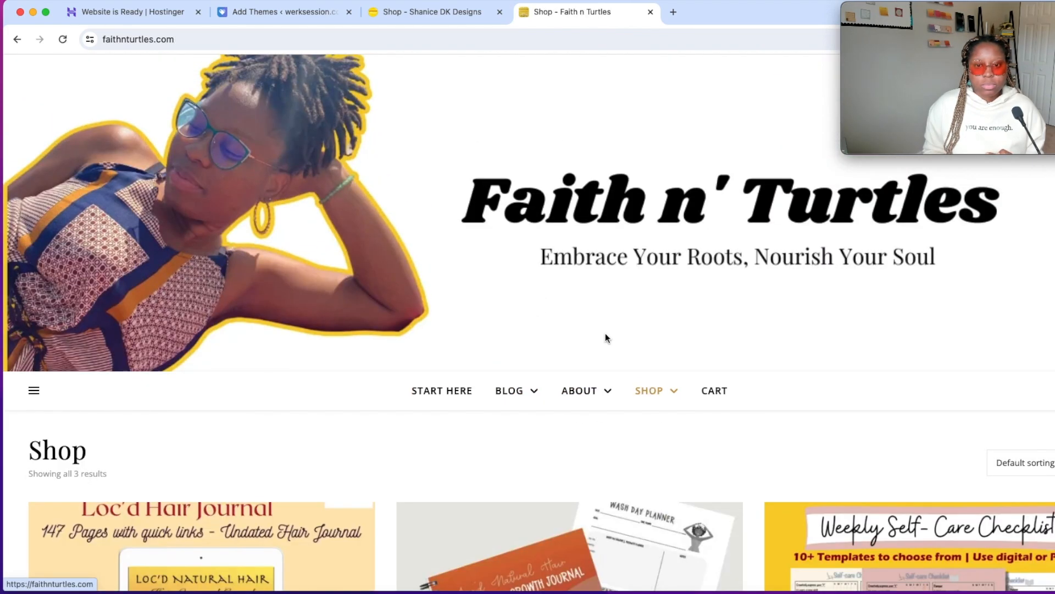
pyautogui.scroll(-4, 604, 338)
pyautogui.scroll(-4, 604, 338)
pyautogui.scroll(2, 659, 303)
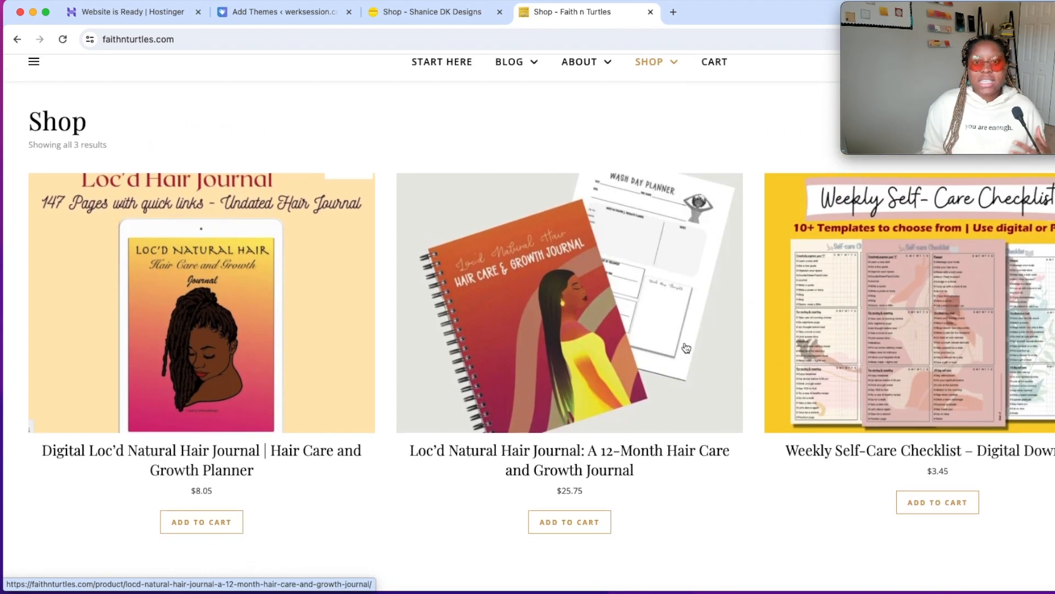
pyautogui.scroll(-1, 687, 348)
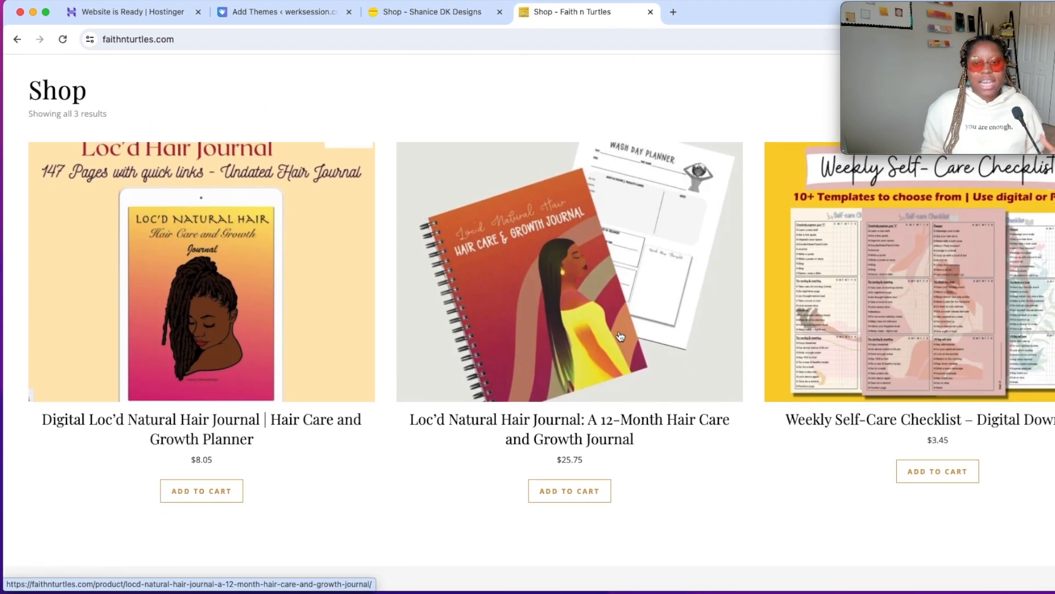
pyautogui.scroll(-3, 583, 352)
pyautogui.scroll(6, 464, 365)
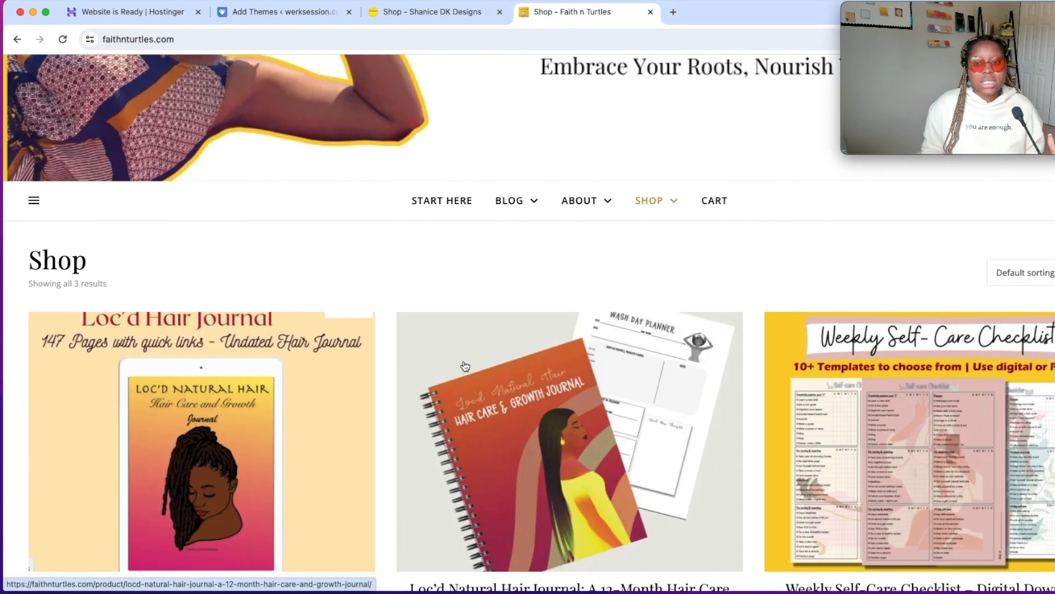
# Compare the Shanice DK Designs shop header with the Faith n Turtles shop page and check the latter's footer for the theme credit.
pyautogui.click(477, 13)
pyautogui.scroll(10, 448, 353)
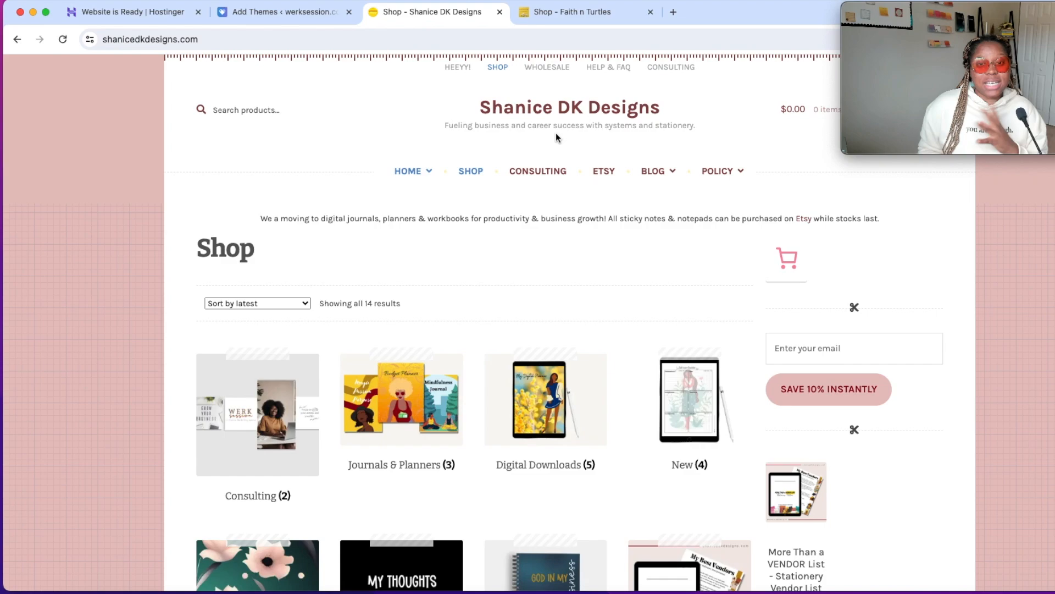
pyautogui.click(569, 12)
pyautogui.moveTo(590, 261)
pyautogui.scroll(-8, 582, 264)
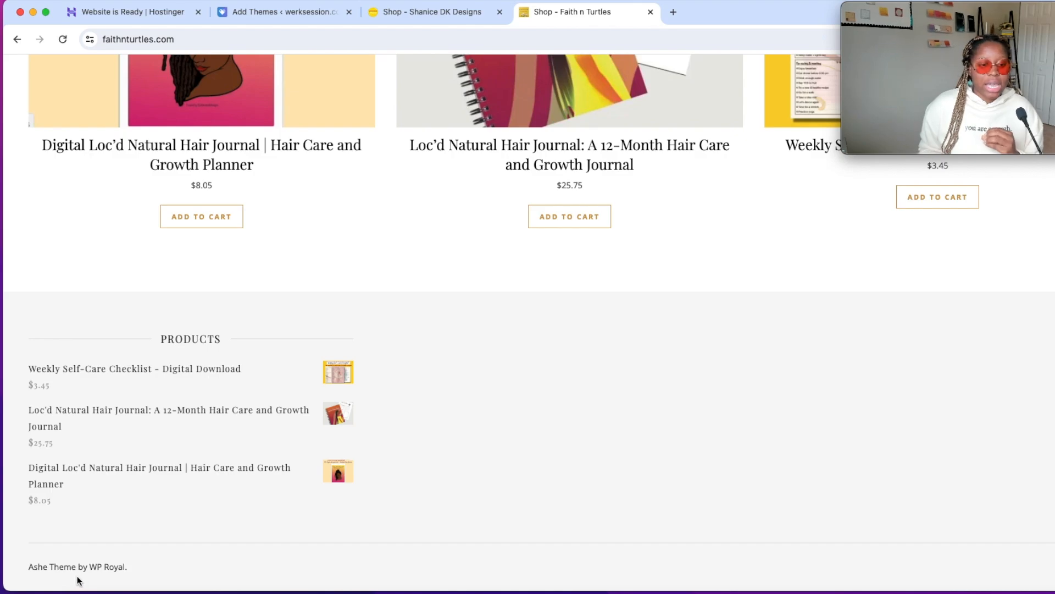
# Return to the Add Themes page of the werksession.com dashboard and search the themes for "Ashe".
pyautogui.click(321, 16)
pyautogui.scroll(10, 625, 244)
pyautogui.scroll(12, 625, 244)
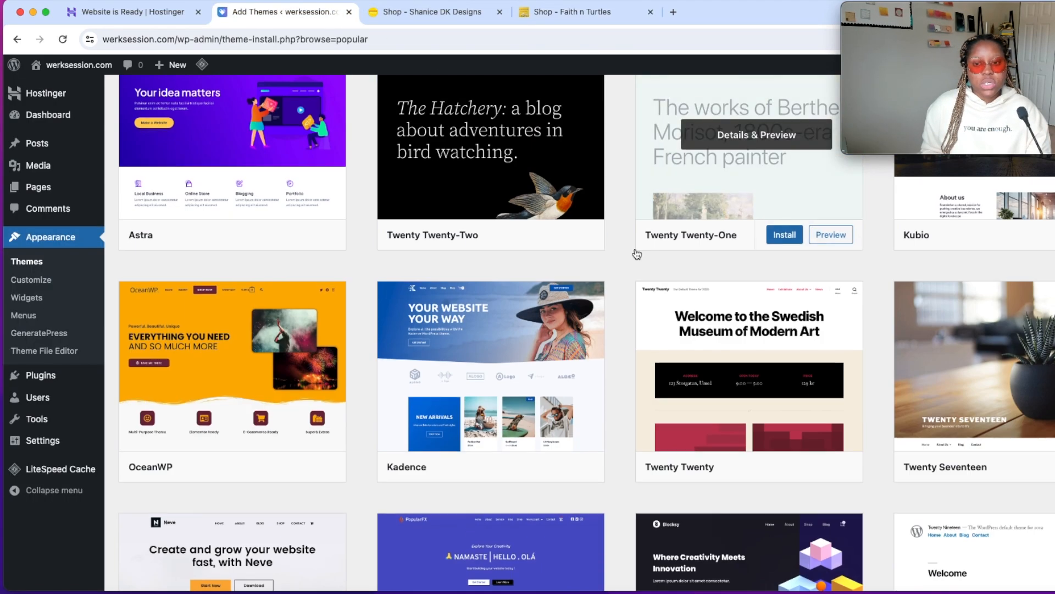
pyautogui.moveTo(966, 82); pyautogui.dragTo(652, 82)
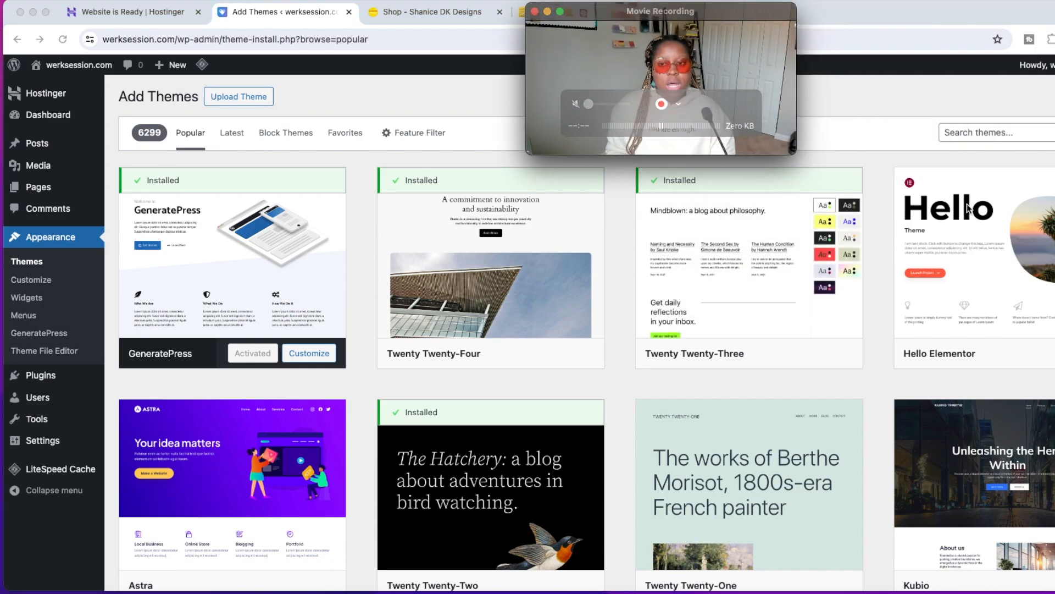
pyautogui.click(993, 126)
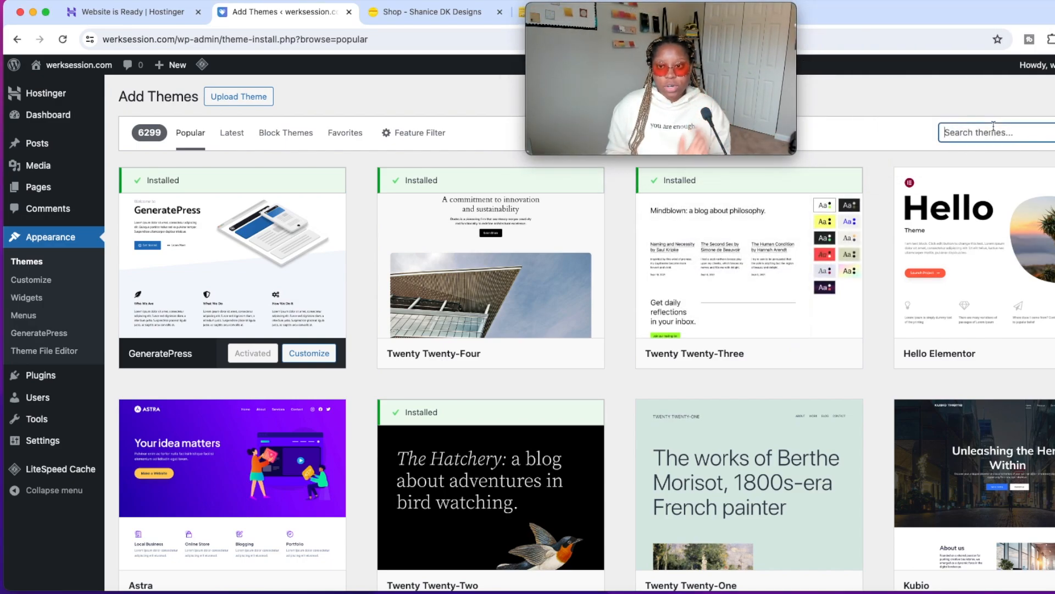
pyautogui.write('Ah')
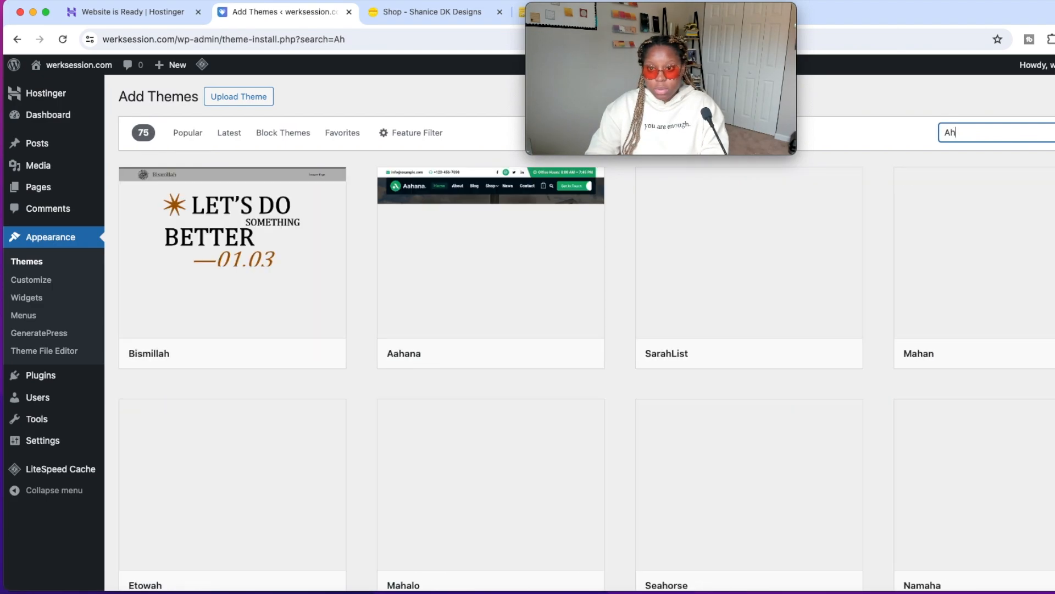
pyautogui.press('BackSpace')
pyautogui.write('she')
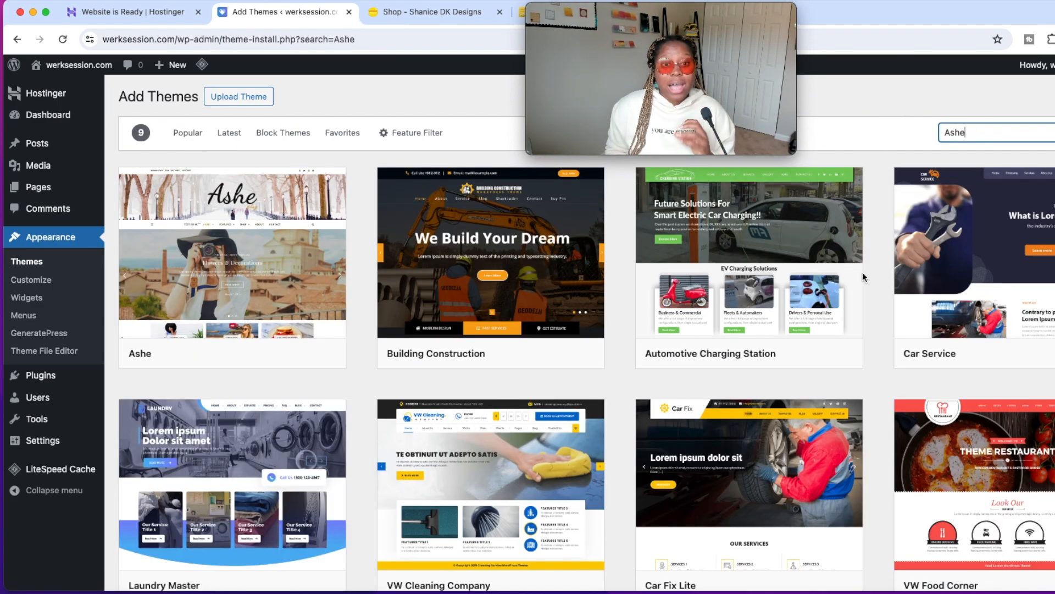
# Install the Ashe theme and activate it on werksession.com.
pyautogui.moveTo(172, 285)
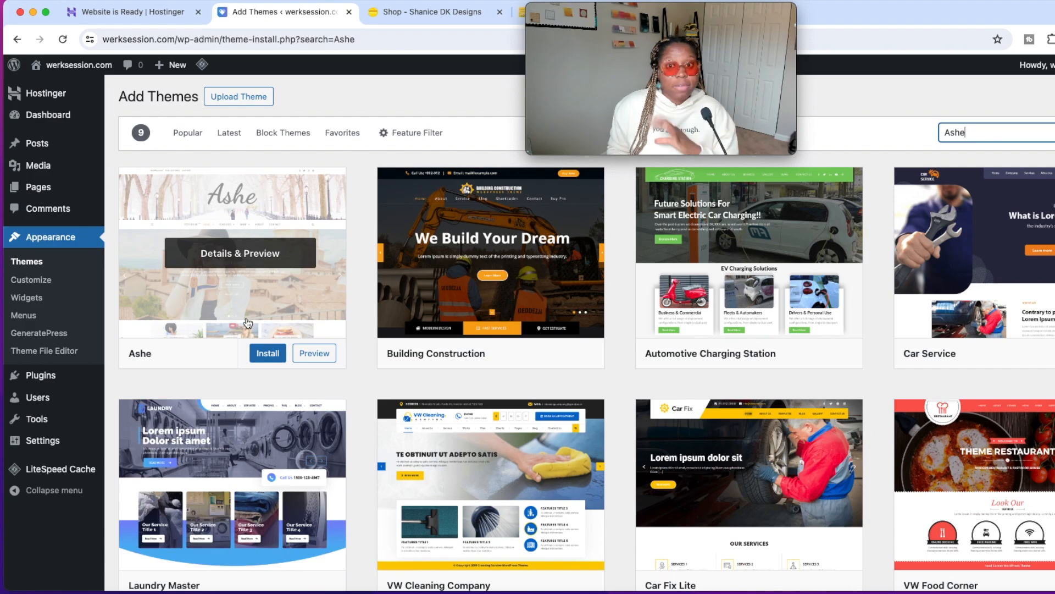
pyautogui.click(273, 358)
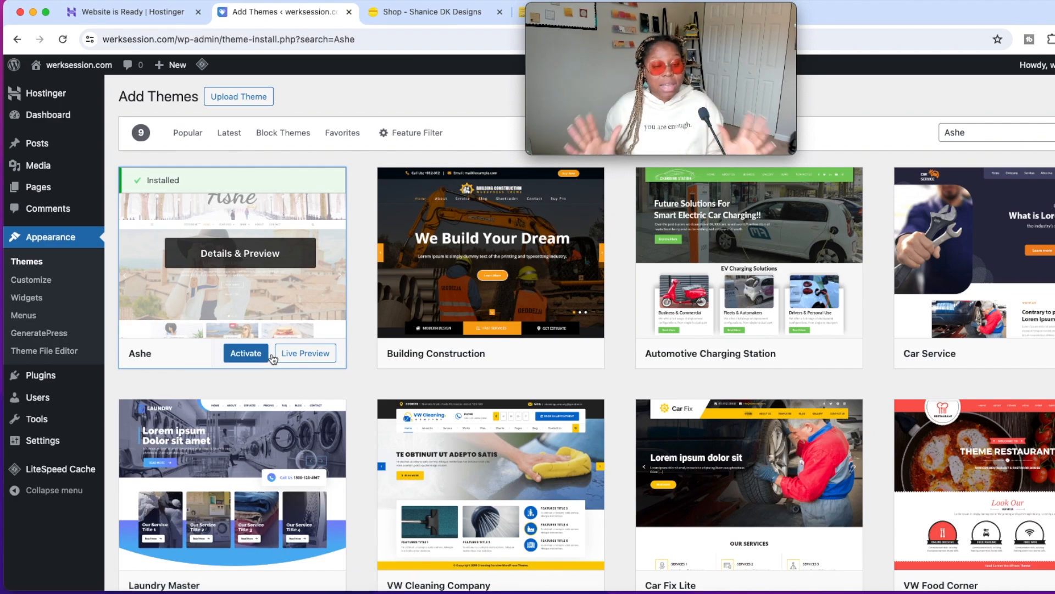
pyautogui.click(251, 356)
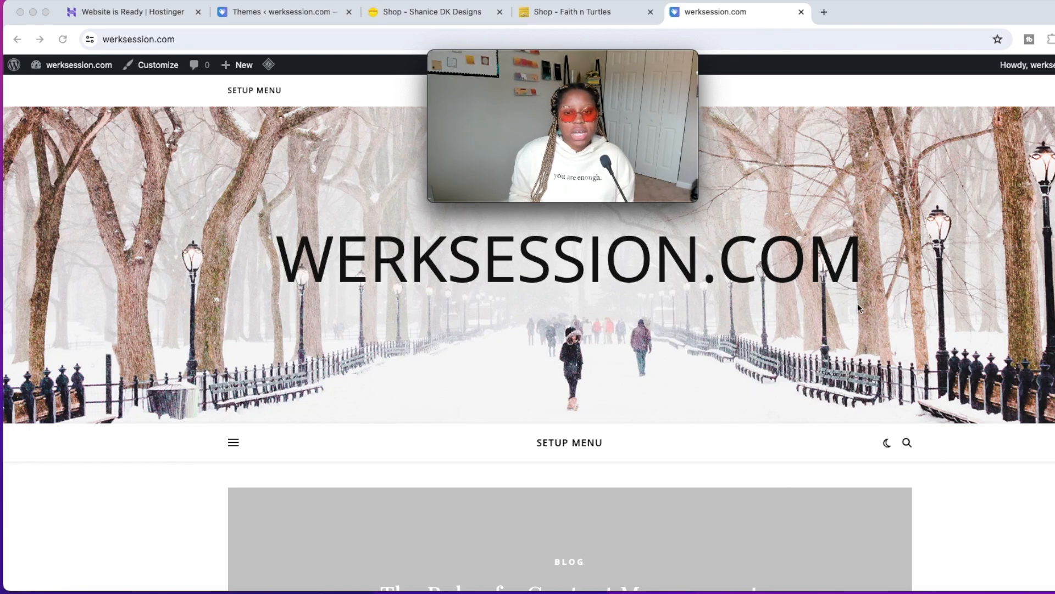
# Examine the werksession.com homepage in the Ashe theme, including its header image, featured post slider, blog posts and both sidebars.
pyautogui.scroll(-2, 859, 307)
pyautogui.scroll(2, 996, 262)
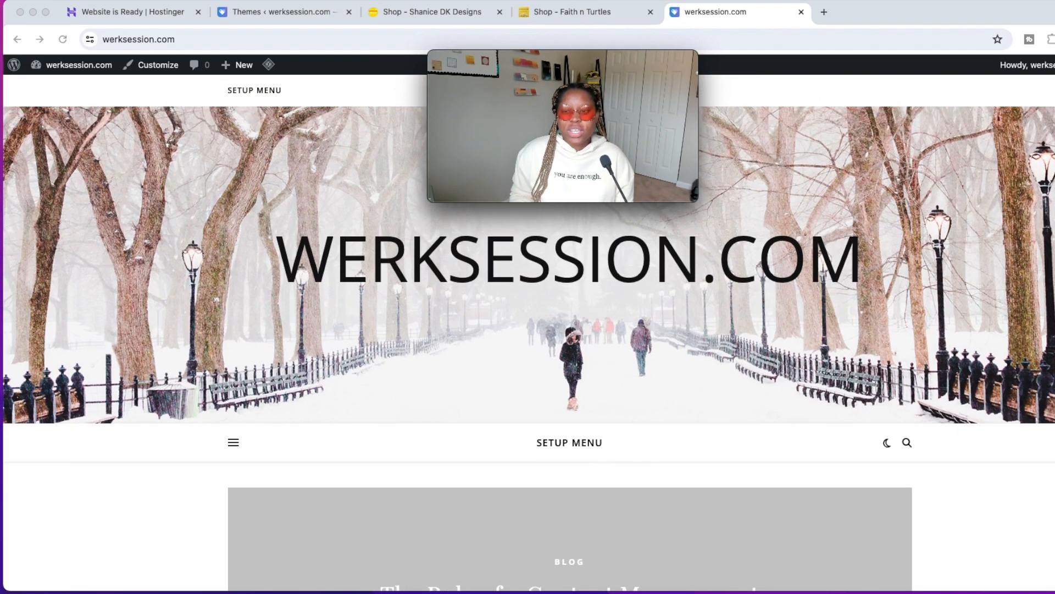
pyautogui.scroll(-7, 992, 317)
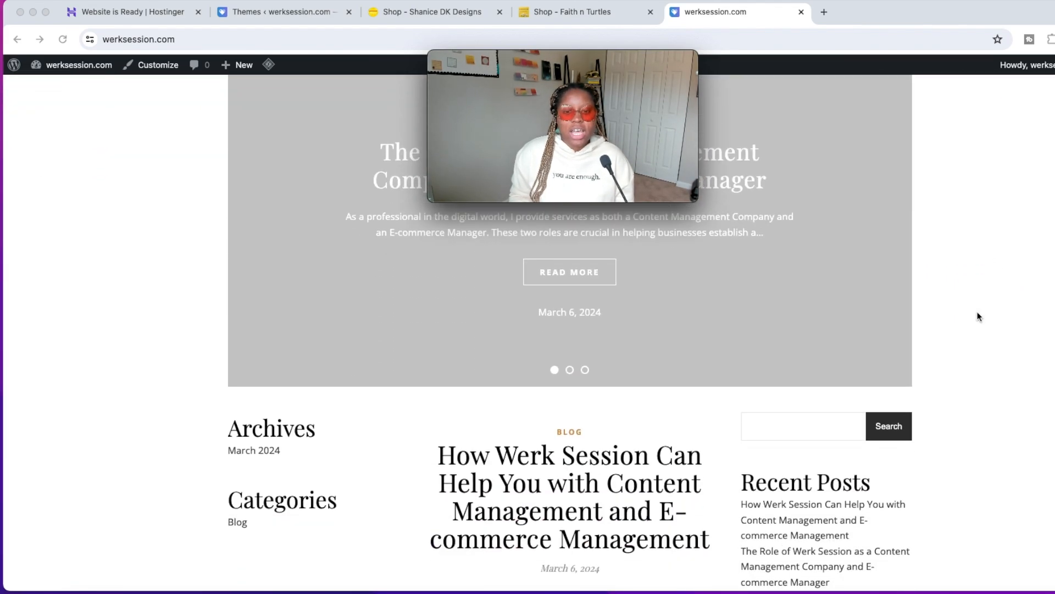
pyautogui.scroll(4, 978, 318)
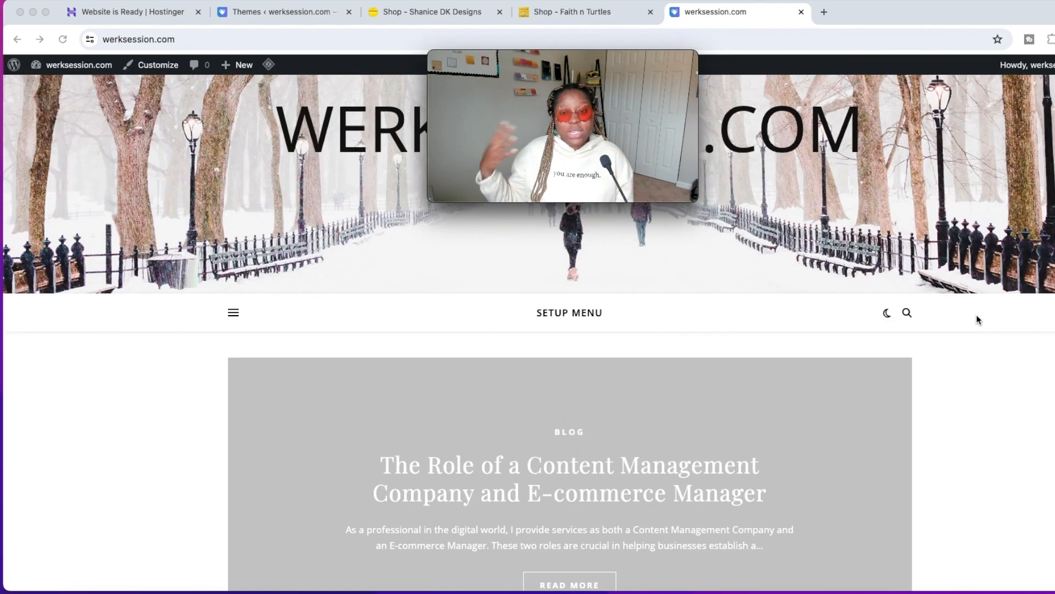
pyautogui.scroll(-2, 988, 304)
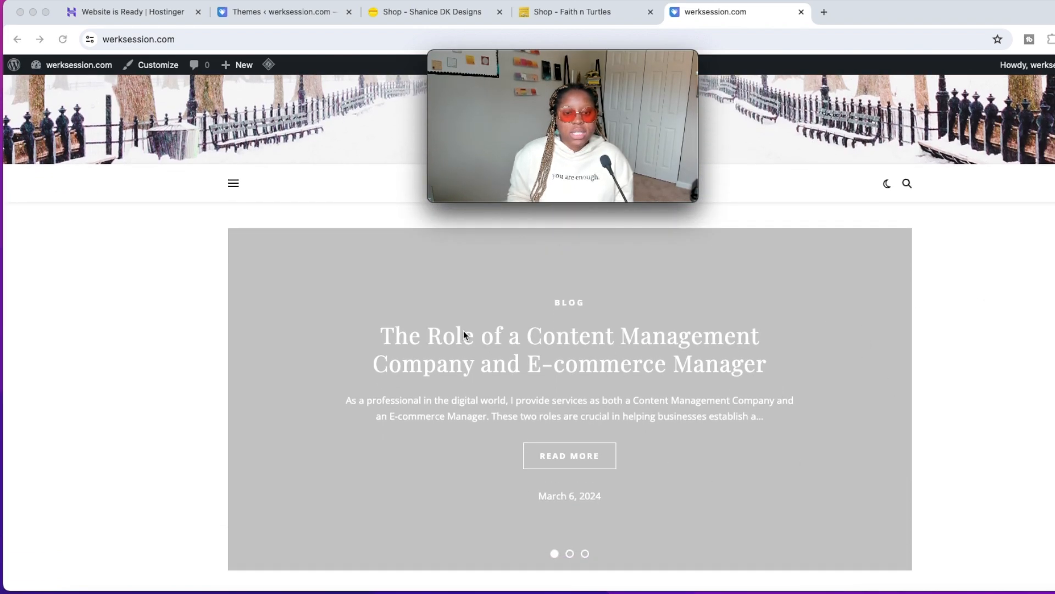
pyautogui.scroll(-5, 734, 365)
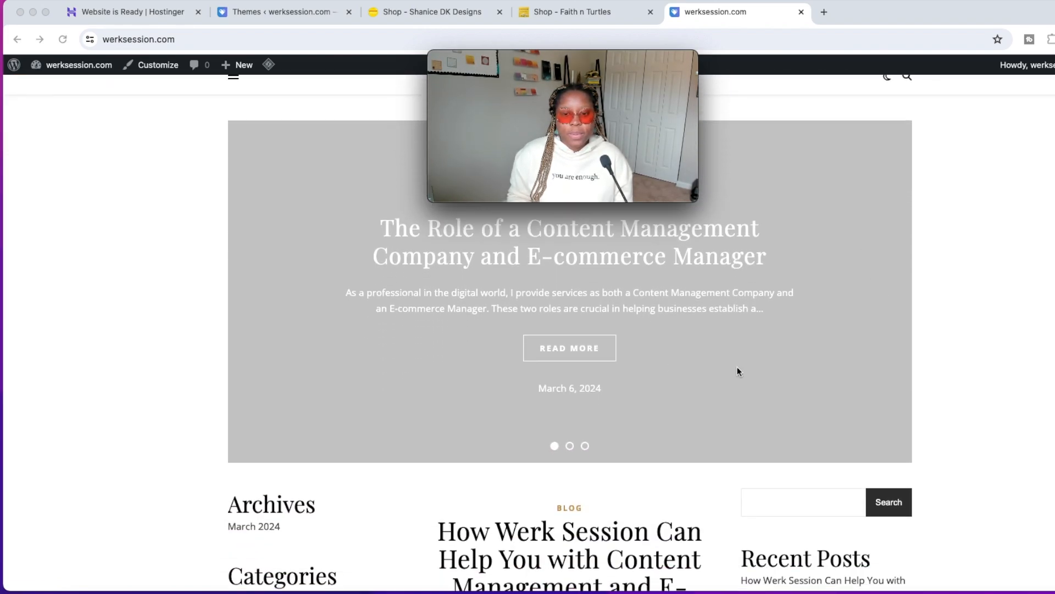
pyautogui.scroll(-2, 720, 382)
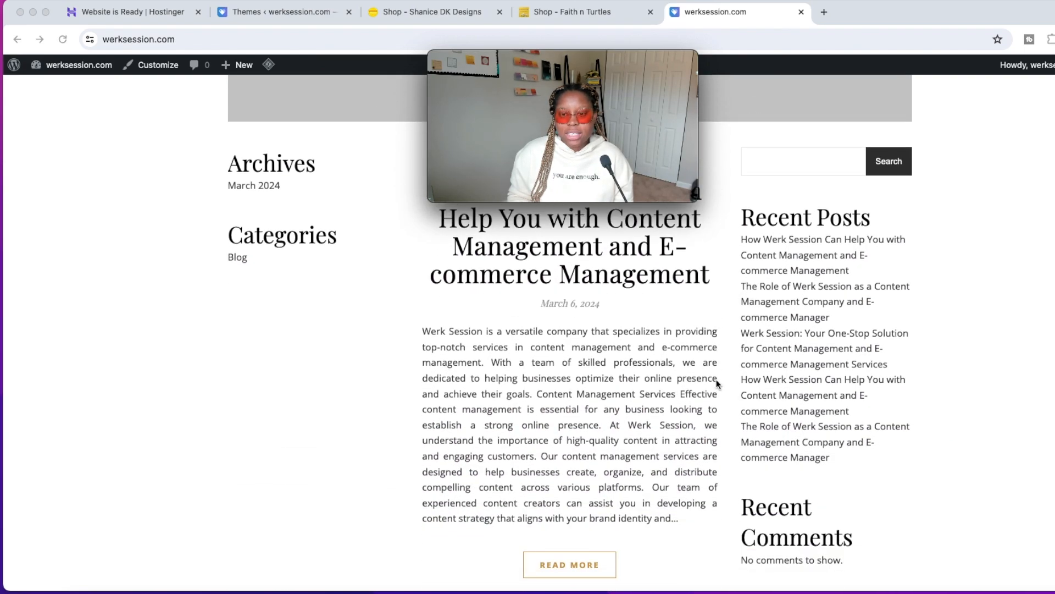
pyautogui.scroll(-10, 774, 365)
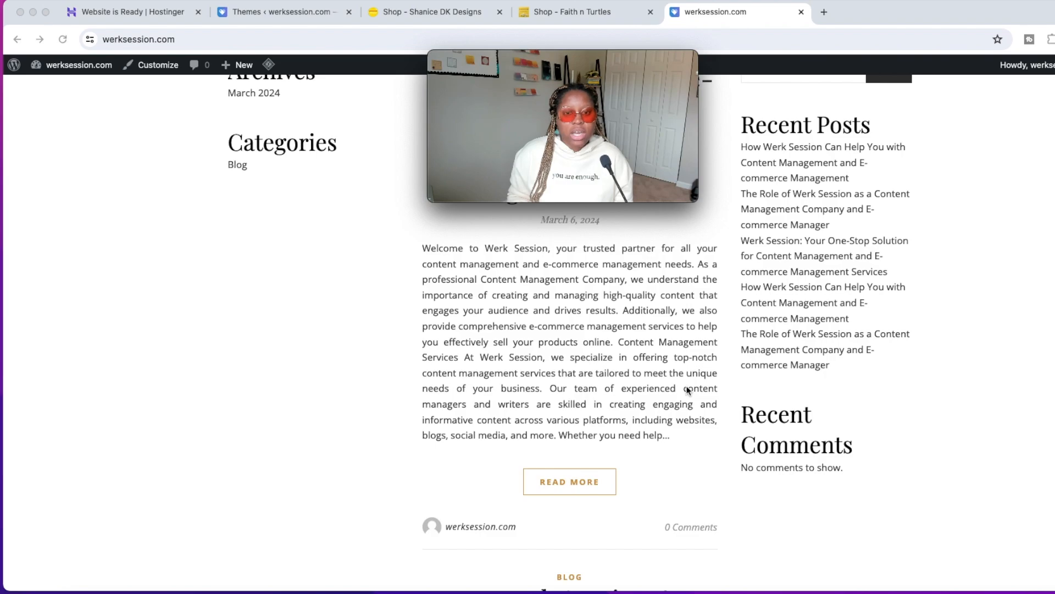
pyautogui.scroll(2, 688, 387)
pyautogui.scroll(5, 669, 384)
pyautogui.scroll(-8, 668, 384)
pyautogui.scroll(-20, 667, 386)
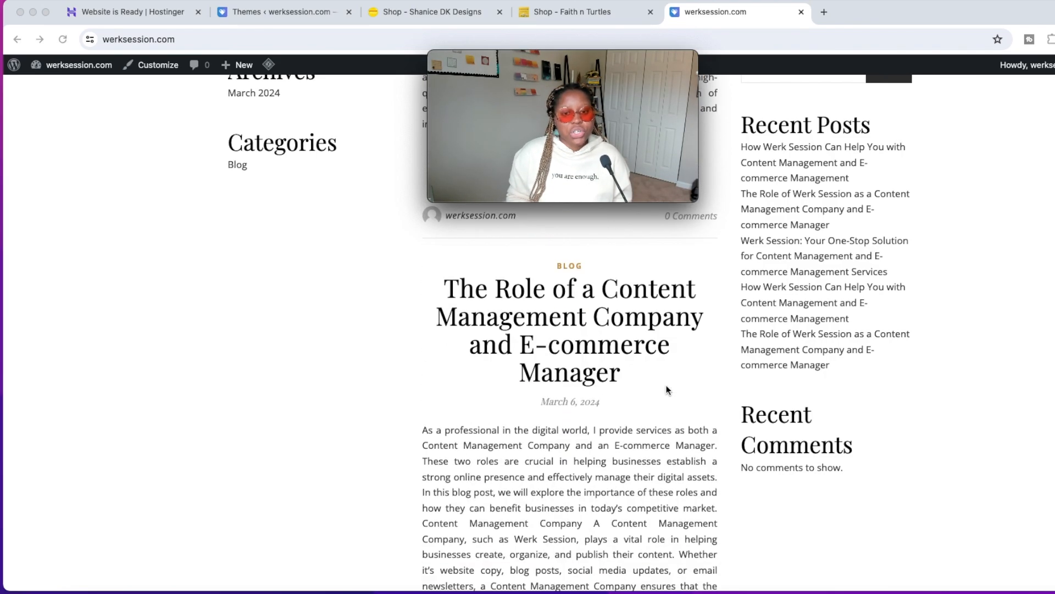
# Compare the blog post layout of the werksession.com homepage with the Faith n Turtles blog page.
pyautogui.scroll(-4, 666, 385)
pyautogui.scroll(10, 666, 384)
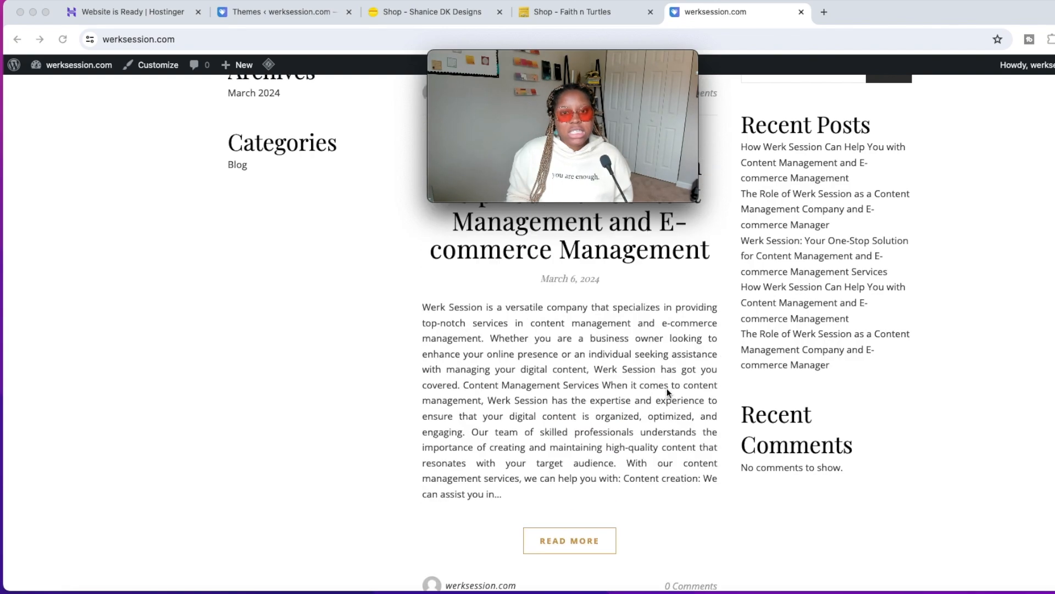
pyautogui.scroll(3, 667, 388)
pyautogui.scroll(8, 712, 312)
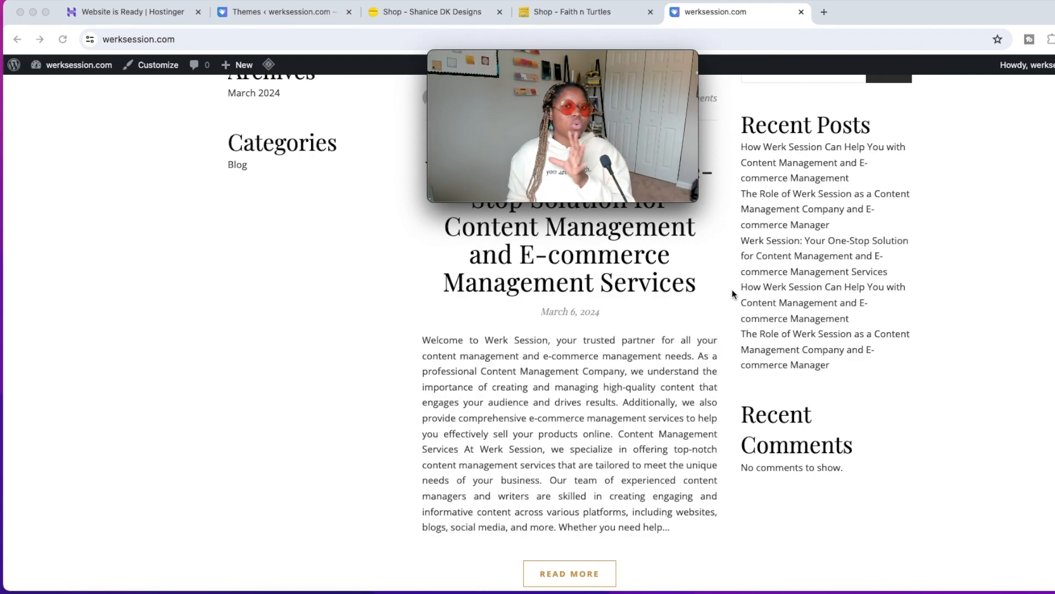
pyautogui.click(591, 12)
pyautogui.scroll(13, 760, 291)
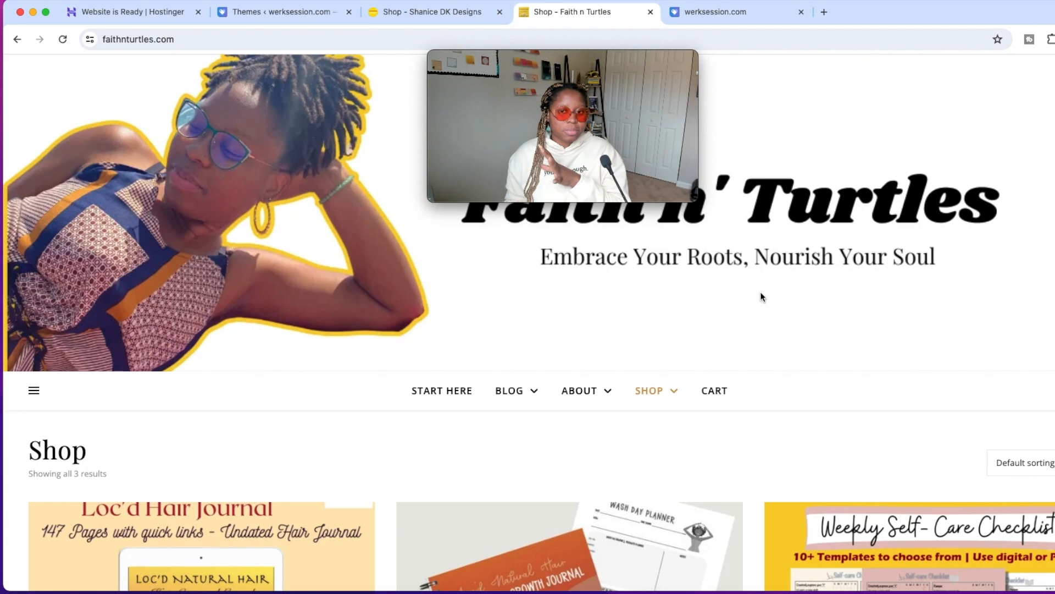
pyautogui.click(518, 393)
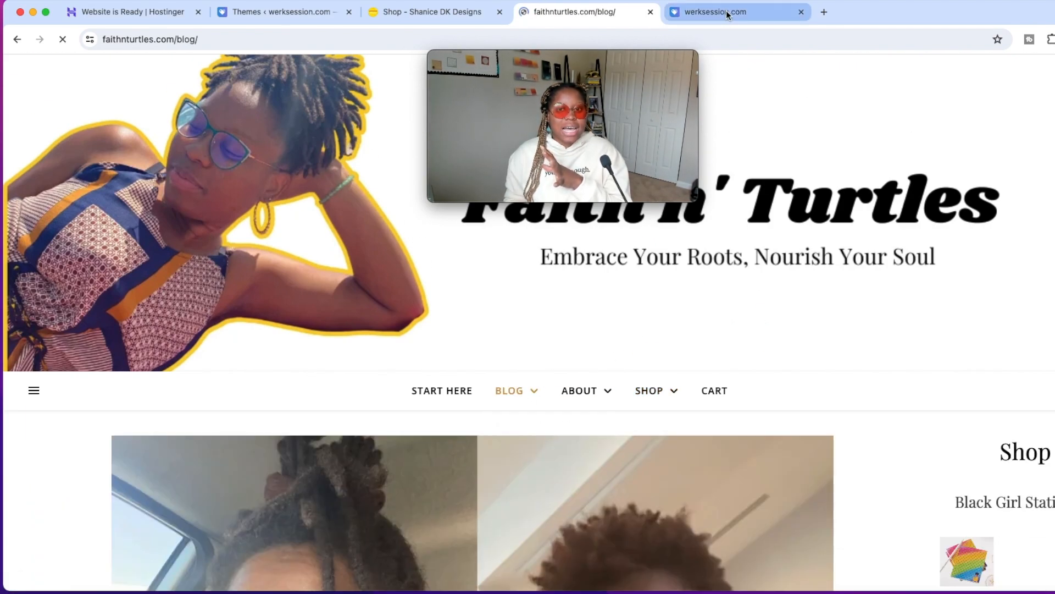
pyautogui.click(726, 11)
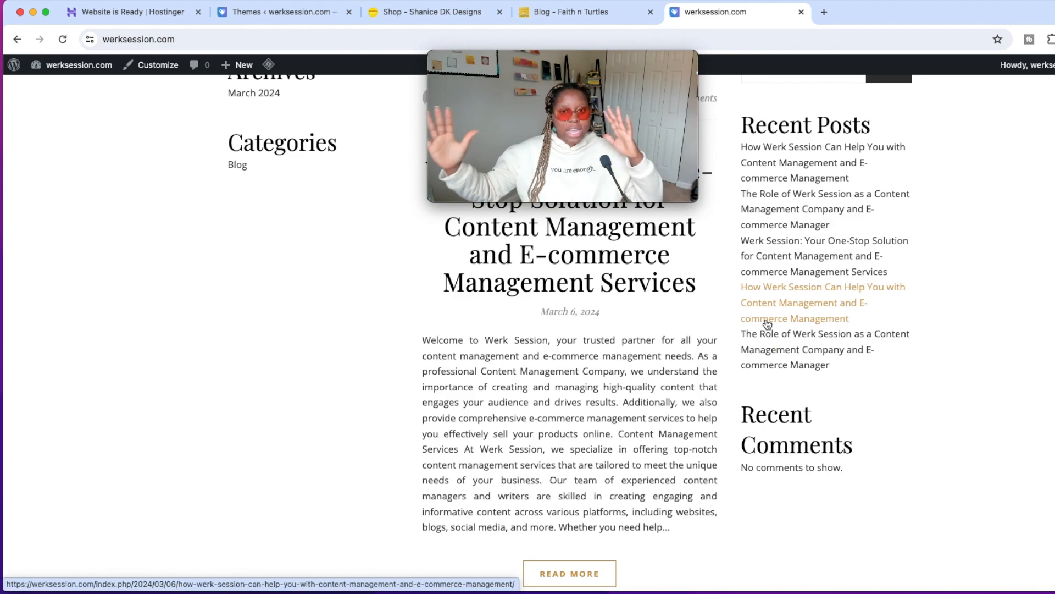
pyautogui.scroll(12, 904, 268)
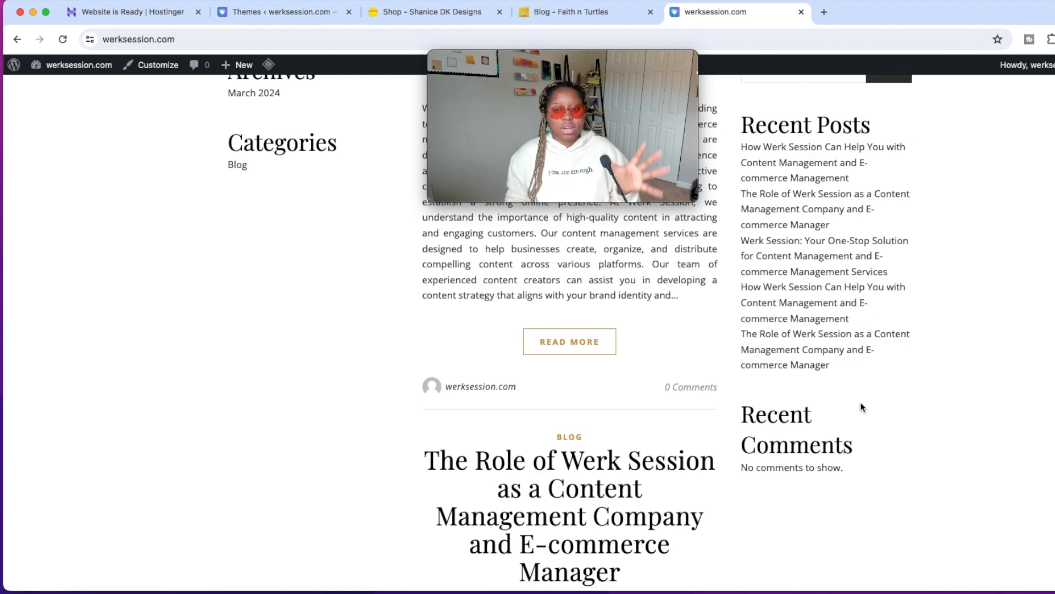
pyautogui.scroll(10, 319, 274)
pyautogui.scroll(-5, 317, 285)
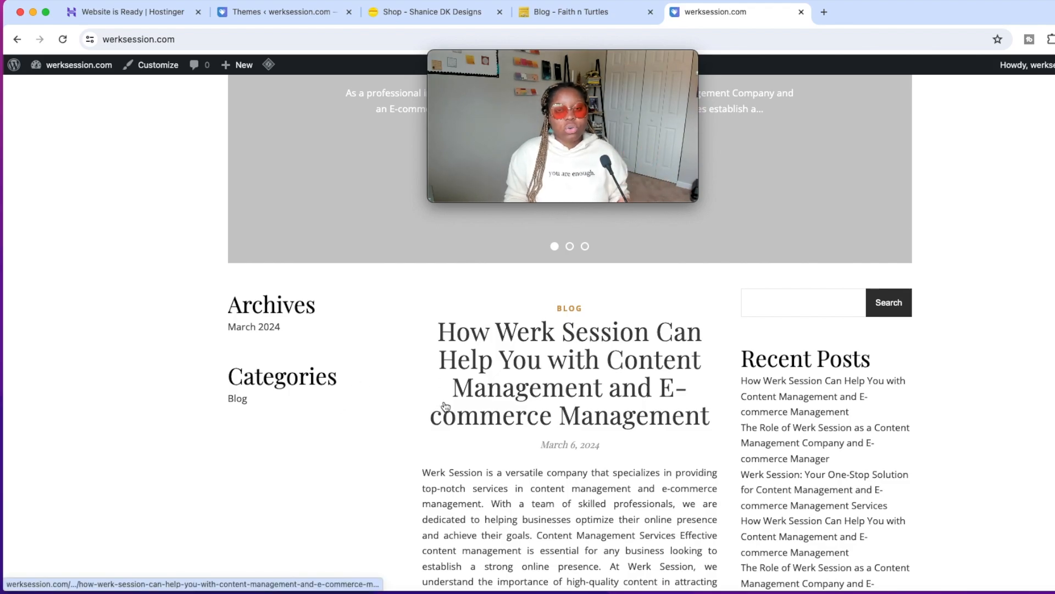
# Examine the Faith n Turtles blog page, including its post excerpts, related posts and sidebar.
pyautogui.click(571, 12)
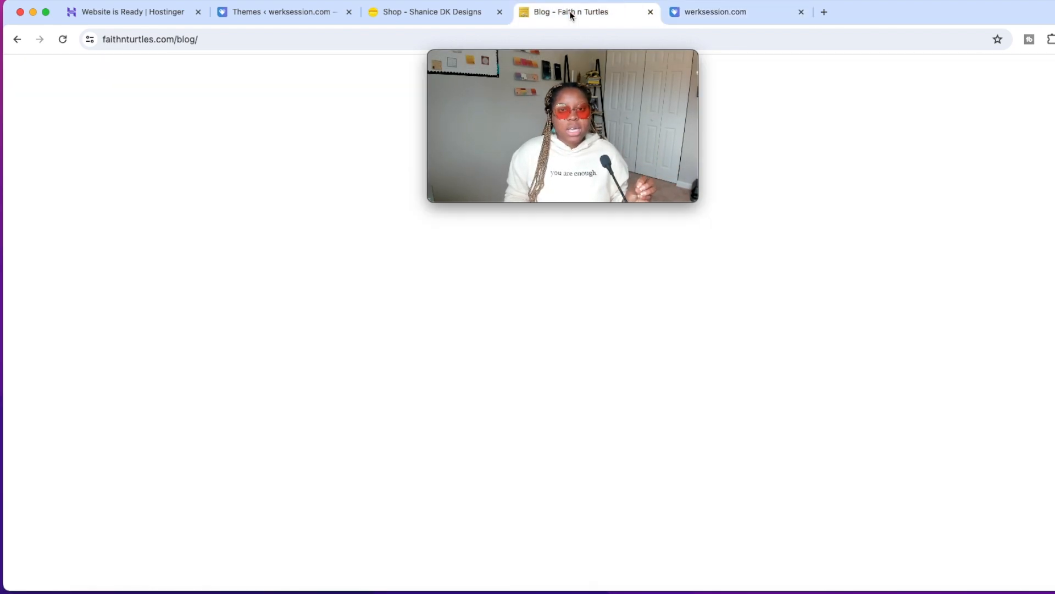
pyautogui.scroll(-6, 511, 302)
pyautogui.scroll(-10, 512, 304)
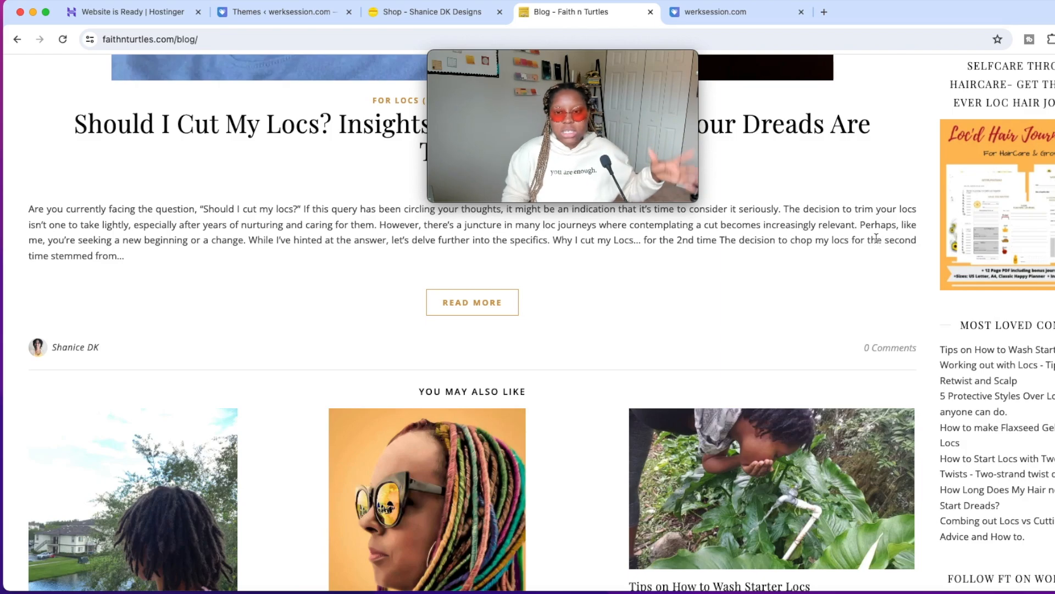
pyautogui.scroll(5, 848, 323)
pyautogui.scroll(5, 848, 324)
# Open the customizer for the Ashe theme on werksession.com and display its Right Sidebar widgets.
pyautogui.click(281, 12)
pyautogui.click(306, 440)
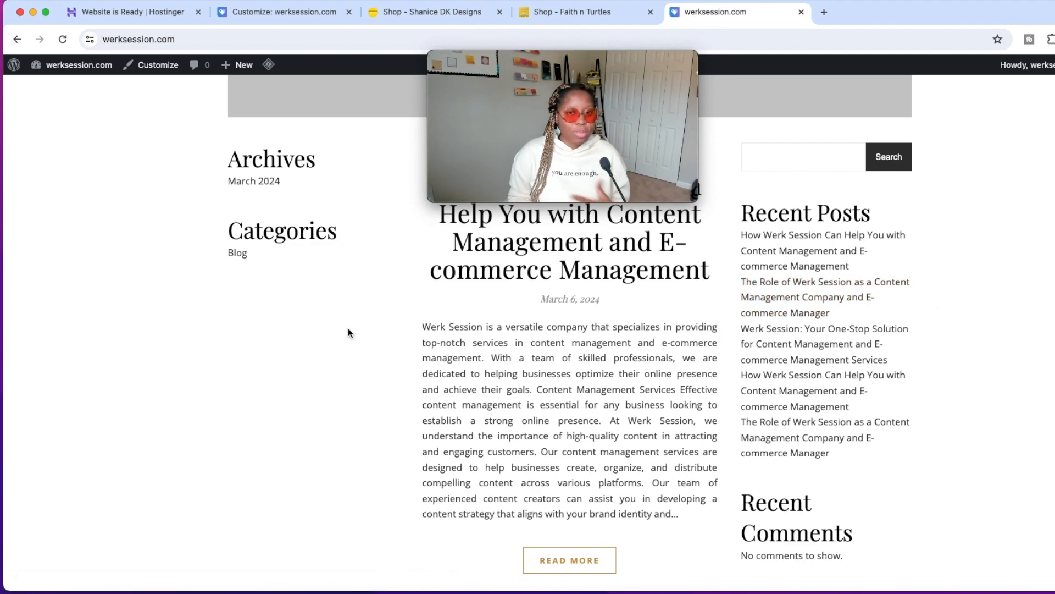
pyautogui.click(283, 12)
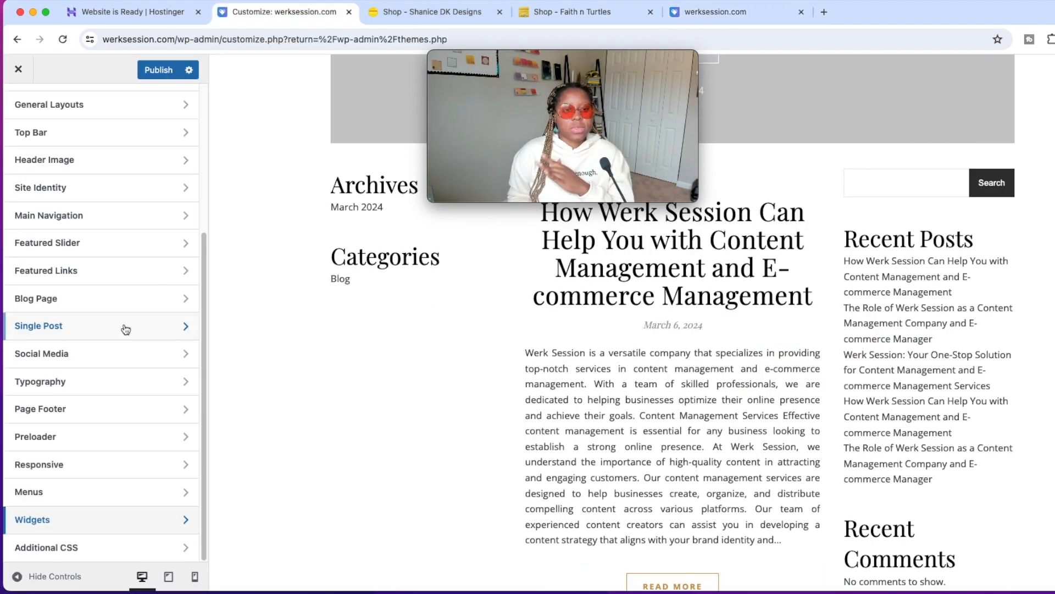
pyautogui.click(63, 521)
pyautogui.click(145, 154)
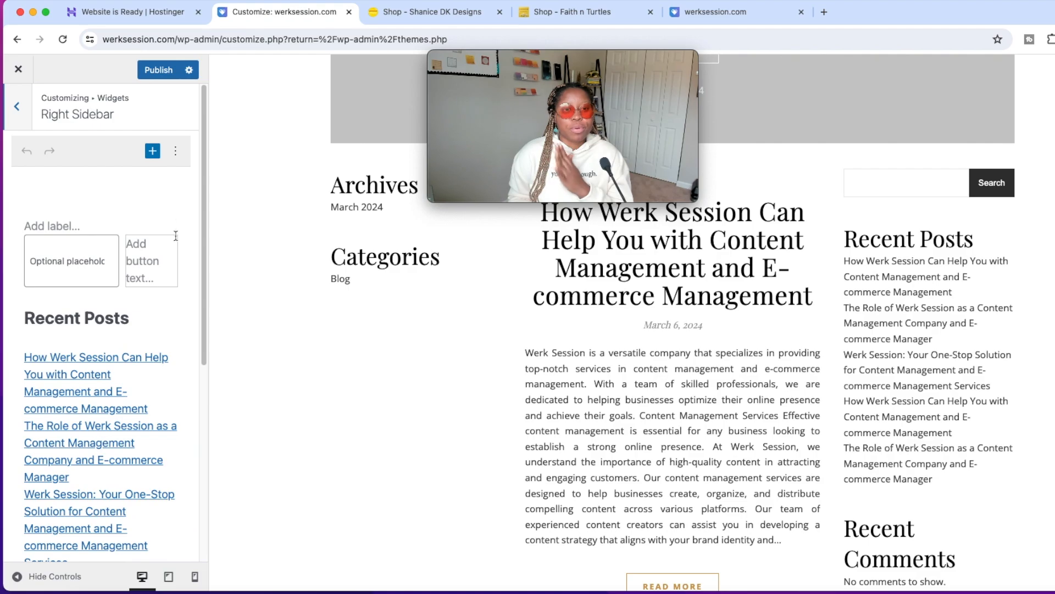
# Delete all right sidebar widgets, including the Recent Posts heading and list, and check the homepage preview.
pyautogui.scroll(-2, 165, 276)
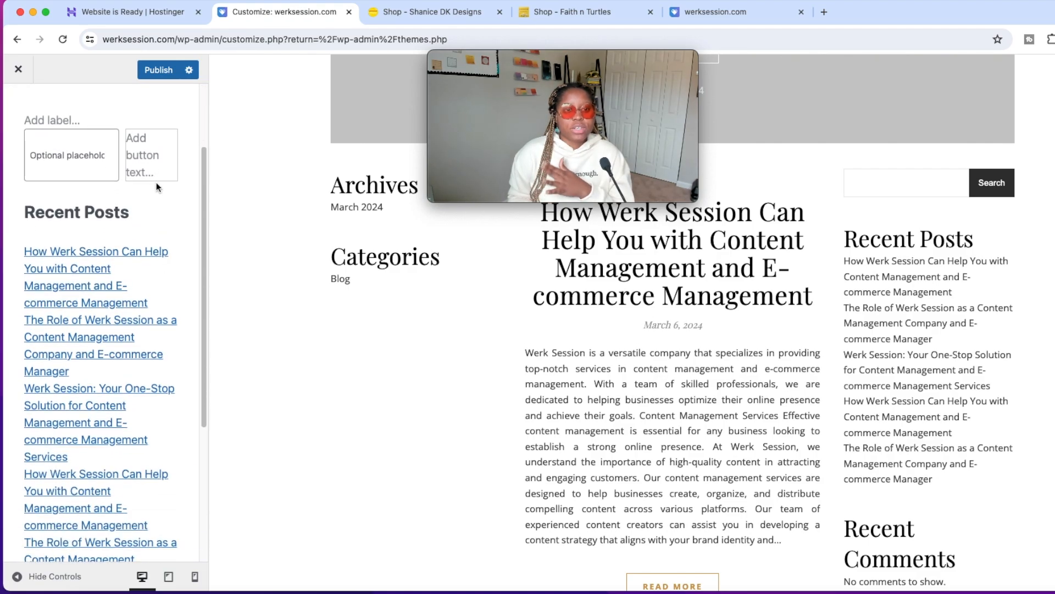
pyautogui.click(159, 214)
pyautogui.click(328, 180)
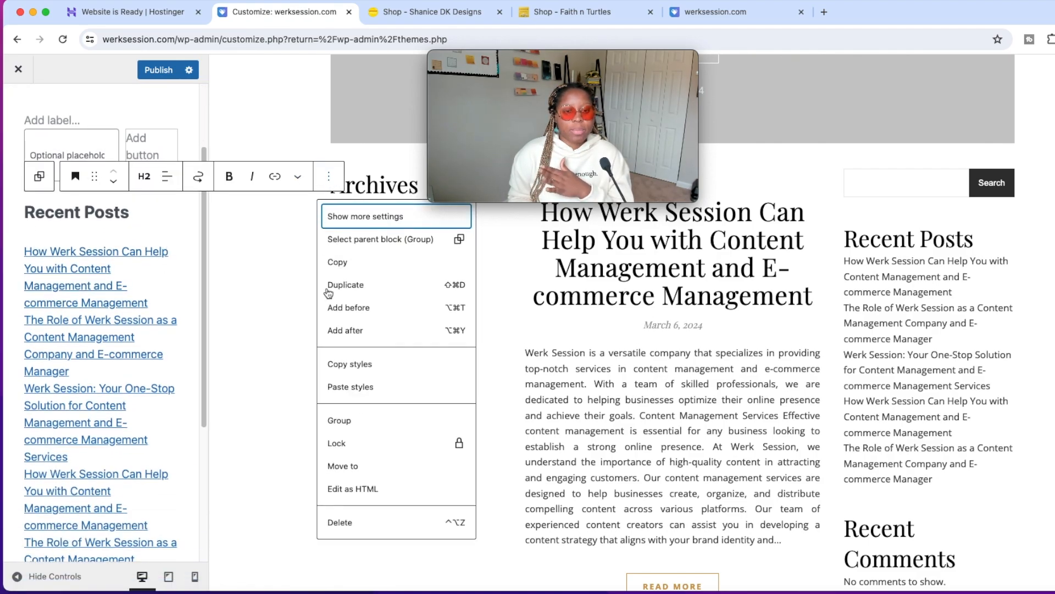
pyautogui.click(340, 523)
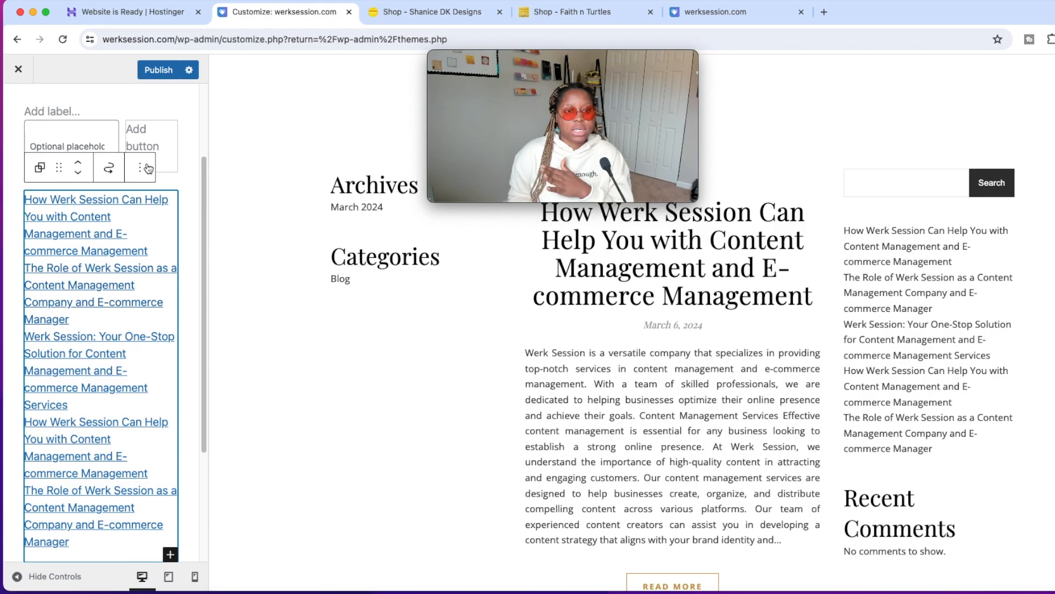
pyautogui.click(148, 168)
pyautogui.click(236, 513)
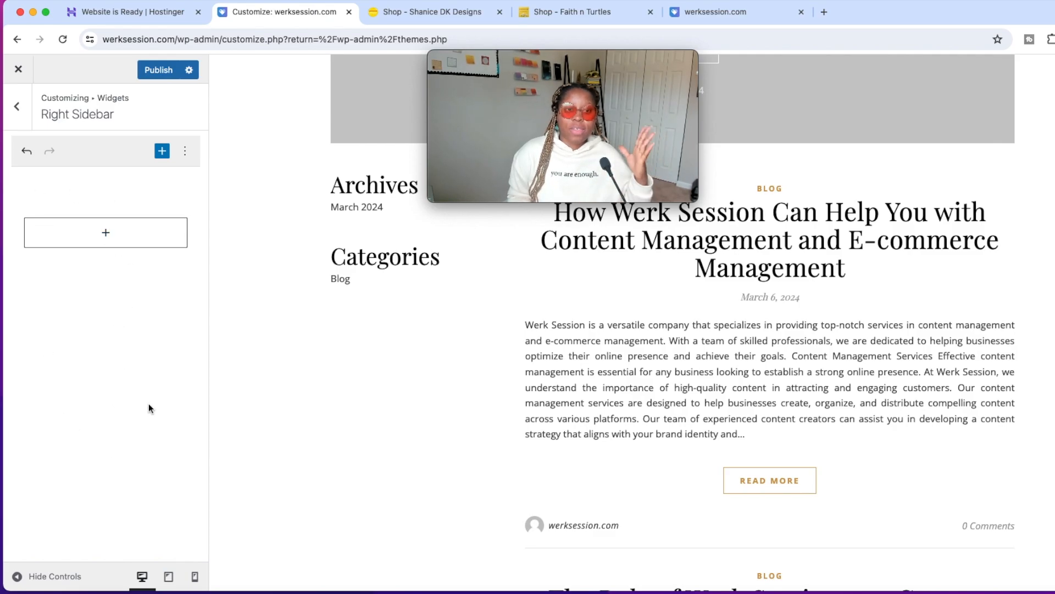
pyautogui.scroll(-4, 733, 419)
pyautogui.scroll(12, 731, 420)
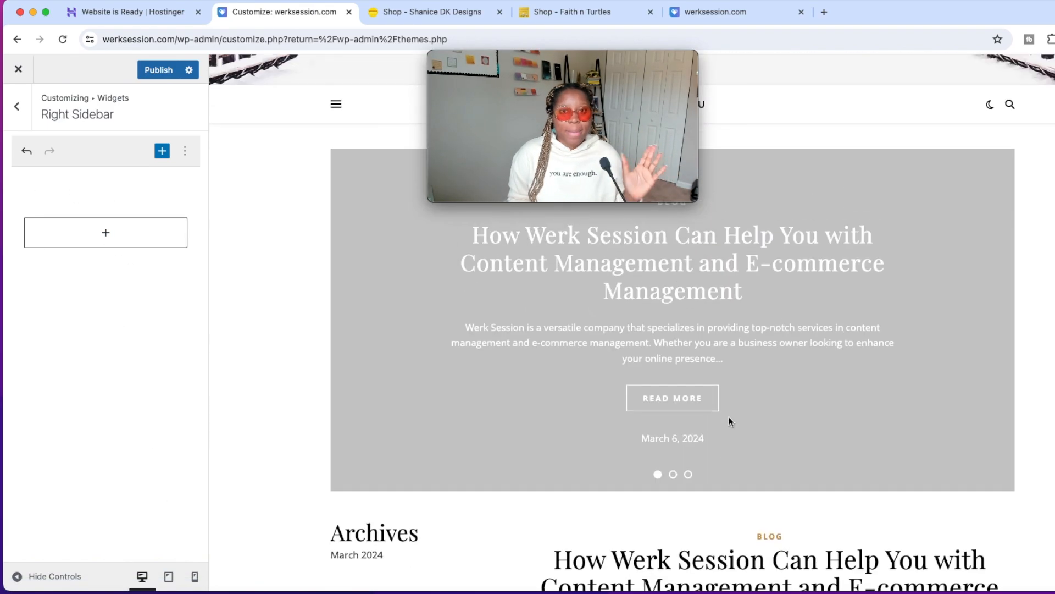
pyautogui.scroll(-10, 730, 415)
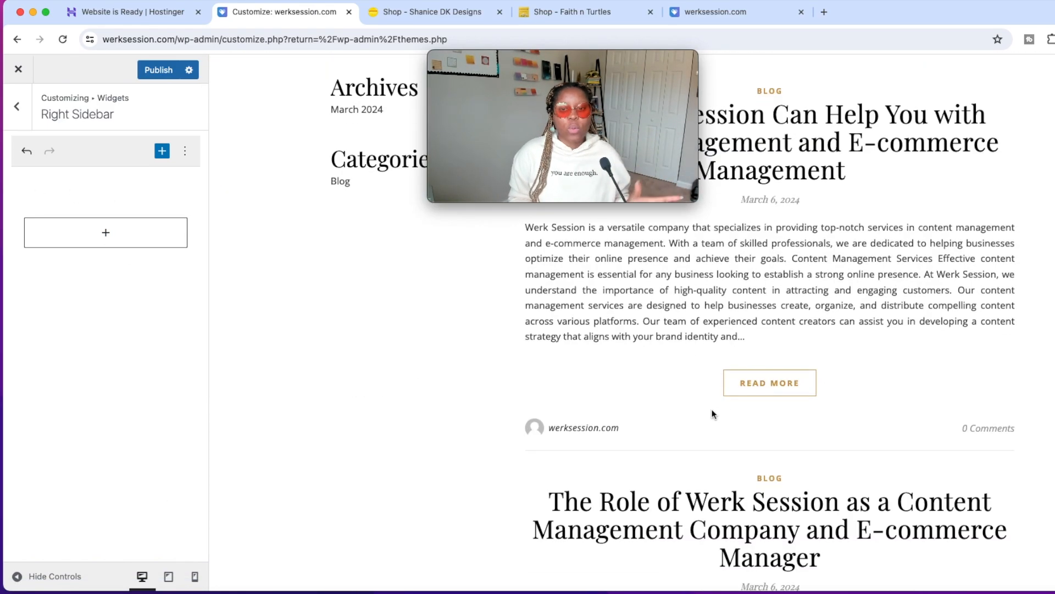
# Delete the Archives and Categories headings and lists from the Left Sidebar widgets.
pyautogui.click(24, 120)
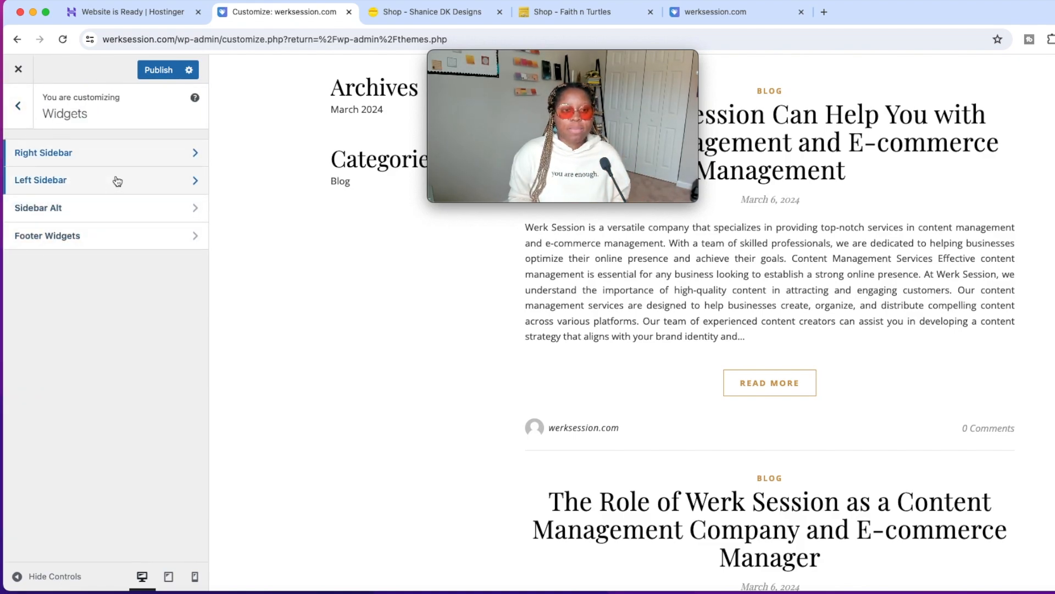
pyautogui.click(119, 171)
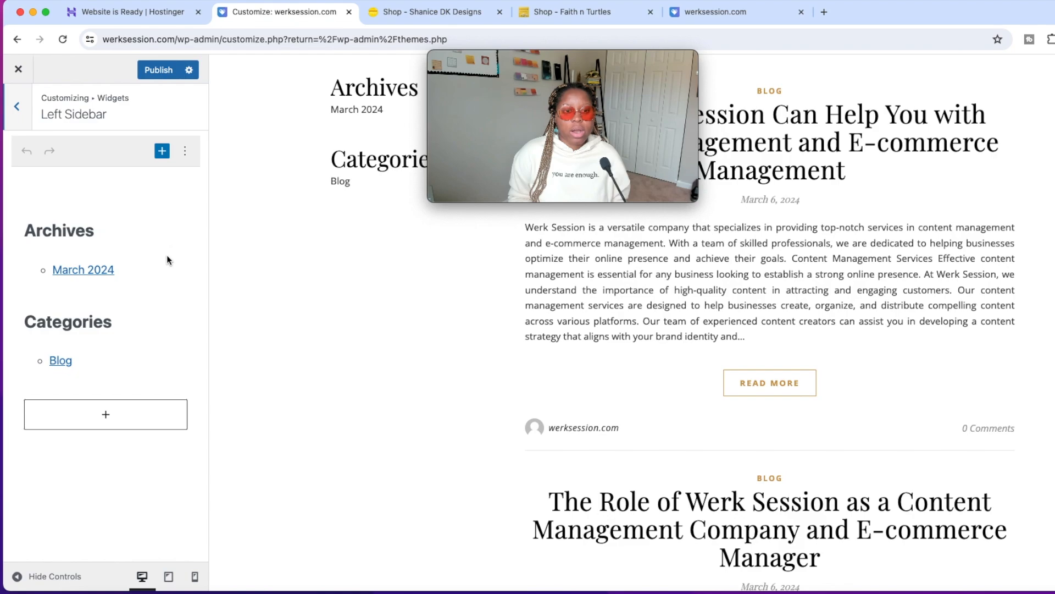
pyautogui.click(120, 265)
pyautogui.click(209, 239)
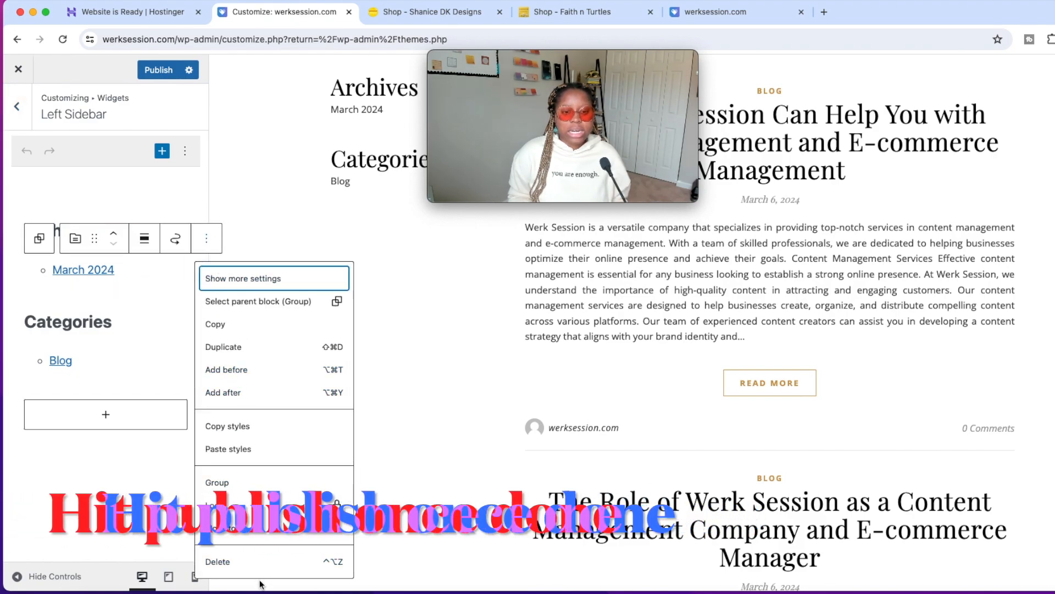
pyautogui.click(242, 558)
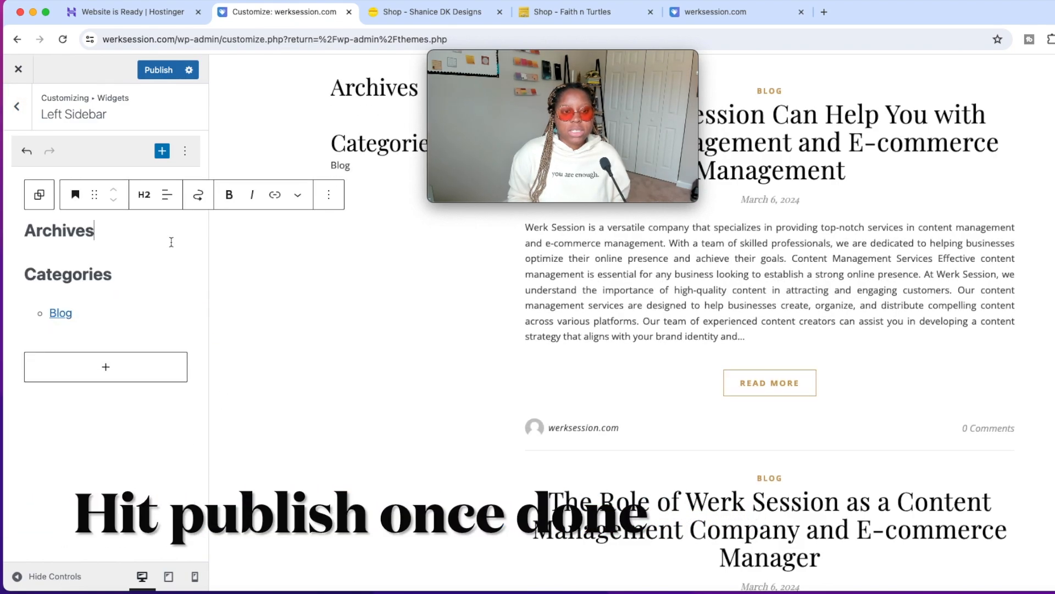
pyautogui.click(328, 199)
pyautogui.click(352, 532)
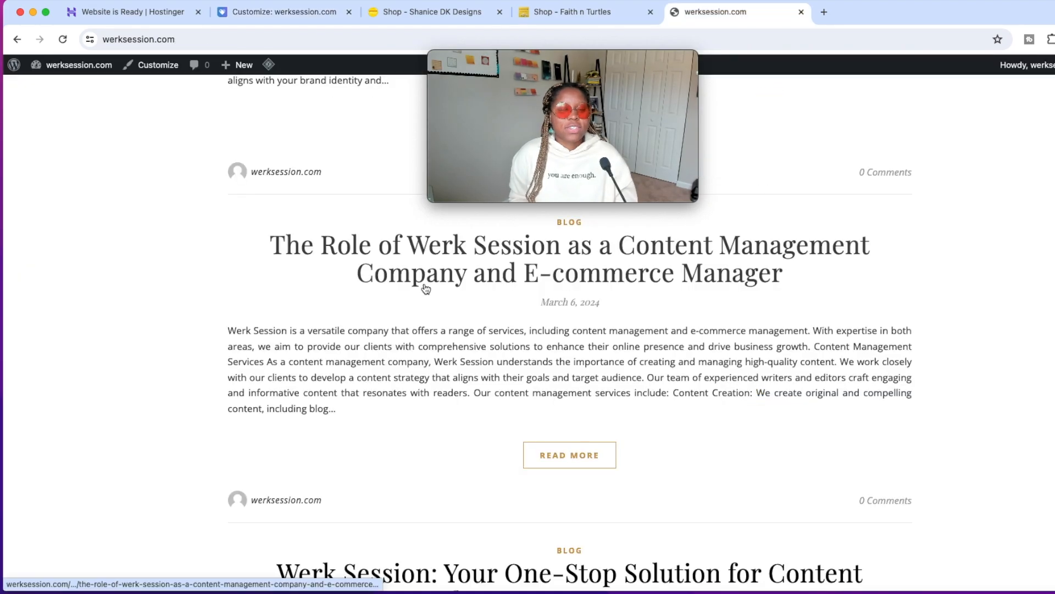
# Publish the sidebar changes and check the werksession.com homepage down to its footer.
pyautogui.scroll(15, 426, 288)
pyautogui.scroll(-20, 398, 332)
pyautogui.scroll(-1, 402, 332)
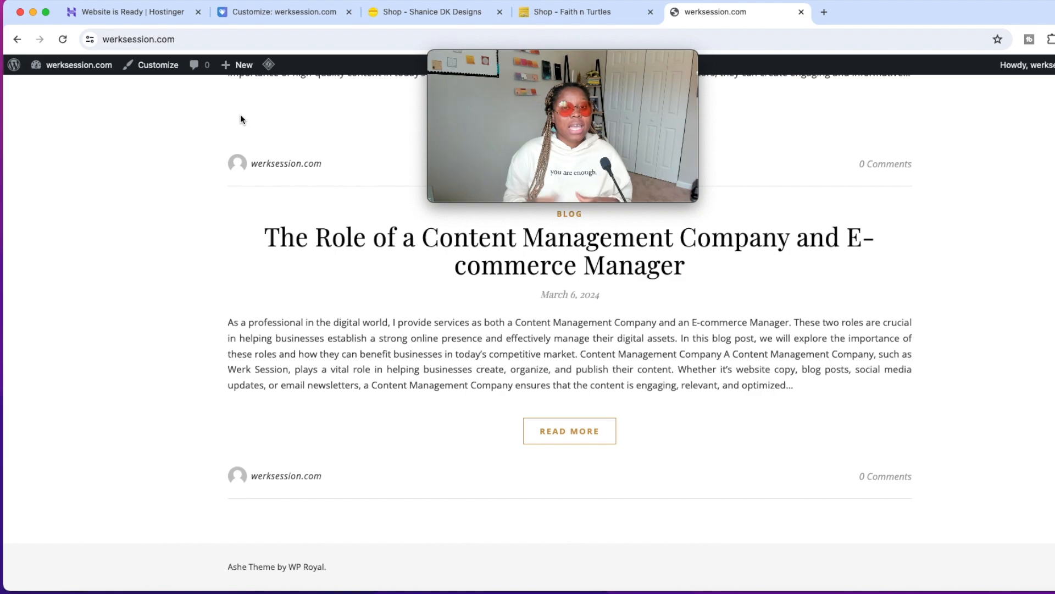
# Close the customizer's widget settings and reopen the Ashe theme's customizer from the Themes page.
pyautogui.click(290, 15)
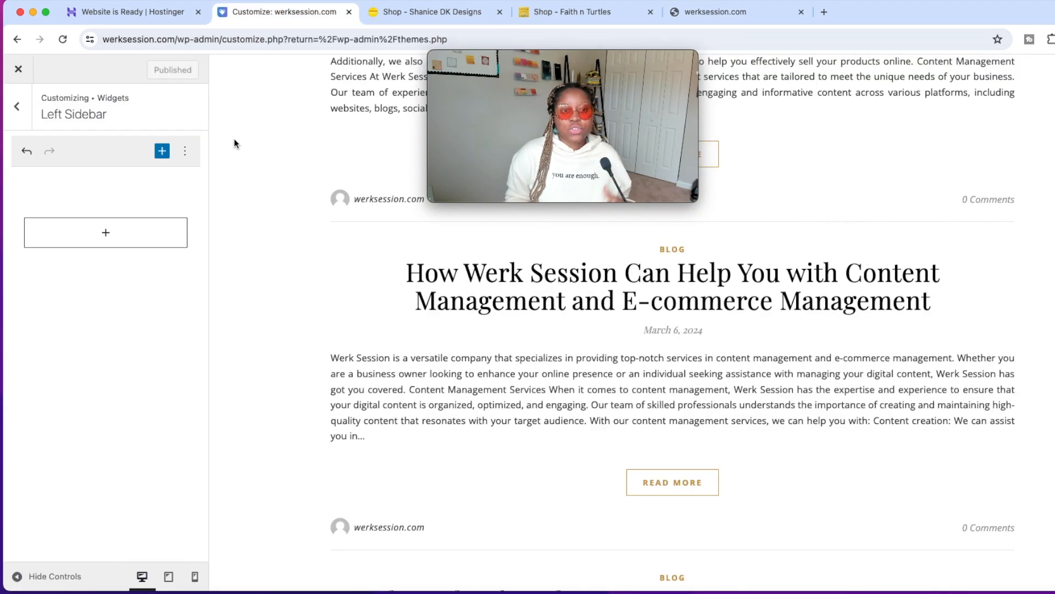
pyautogui.click(17, 106)
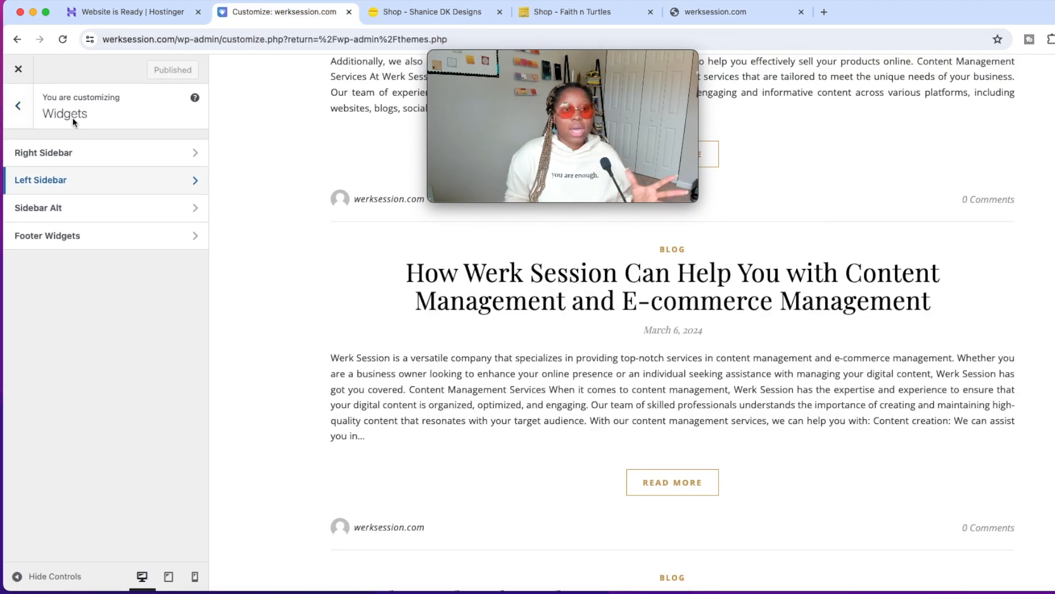
pyautogui.click(17, 106)
pyautogui.click(18, 69)
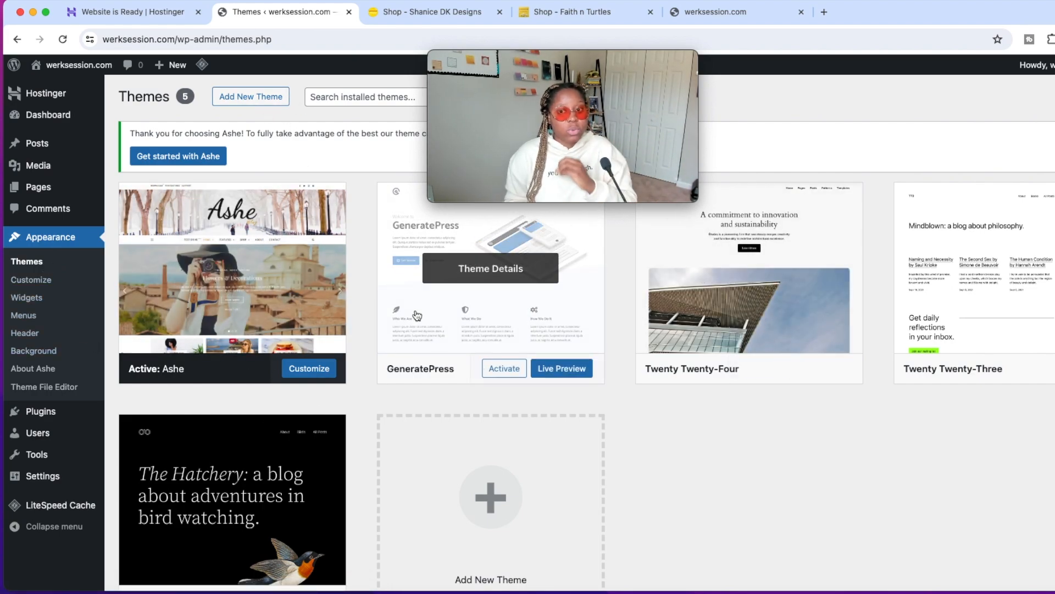
pyautogui.click(319, 370)
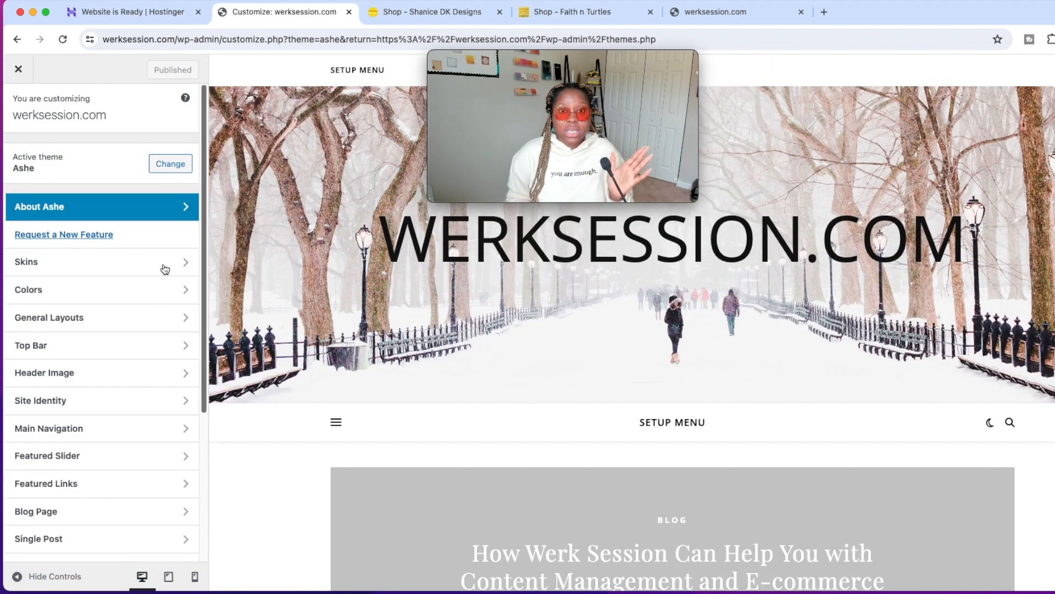
# Look through the Ashe customizer sections and view the Skins options.
pyautogui.scroll(-1, 117, 331)
pyautogui.scroll(-1, 117, 330)
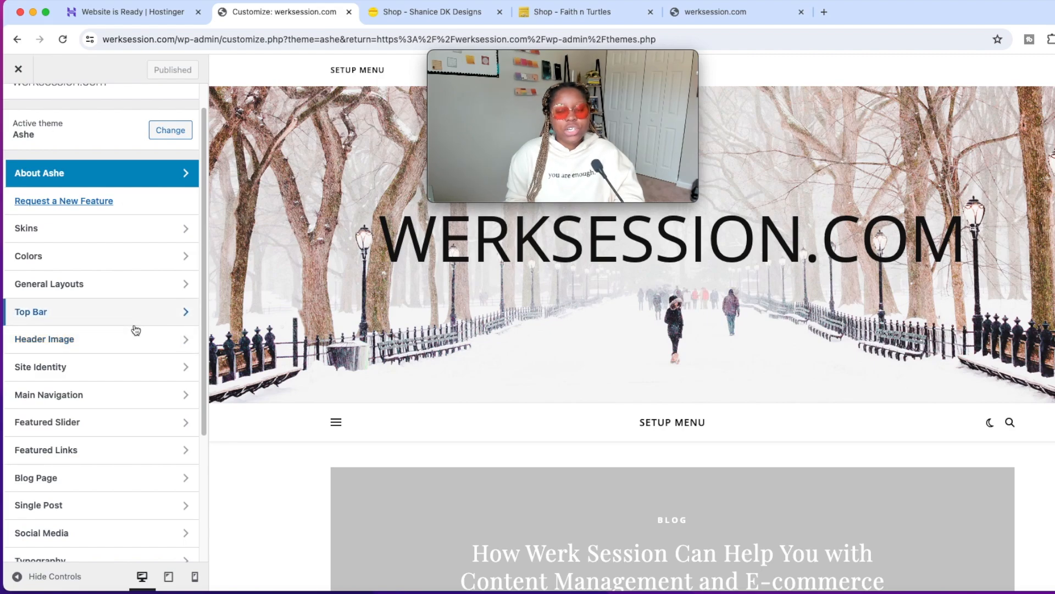
pyautogui.scroll(-3, 136, 330)
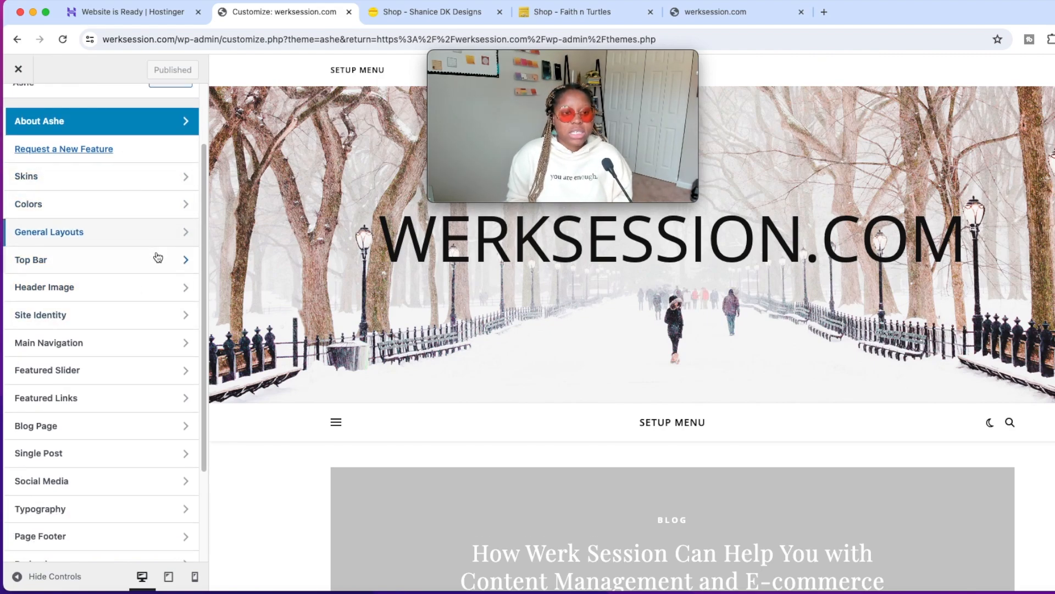
pyautogui.click(156, 182)
pyautogui.click(16, 105)
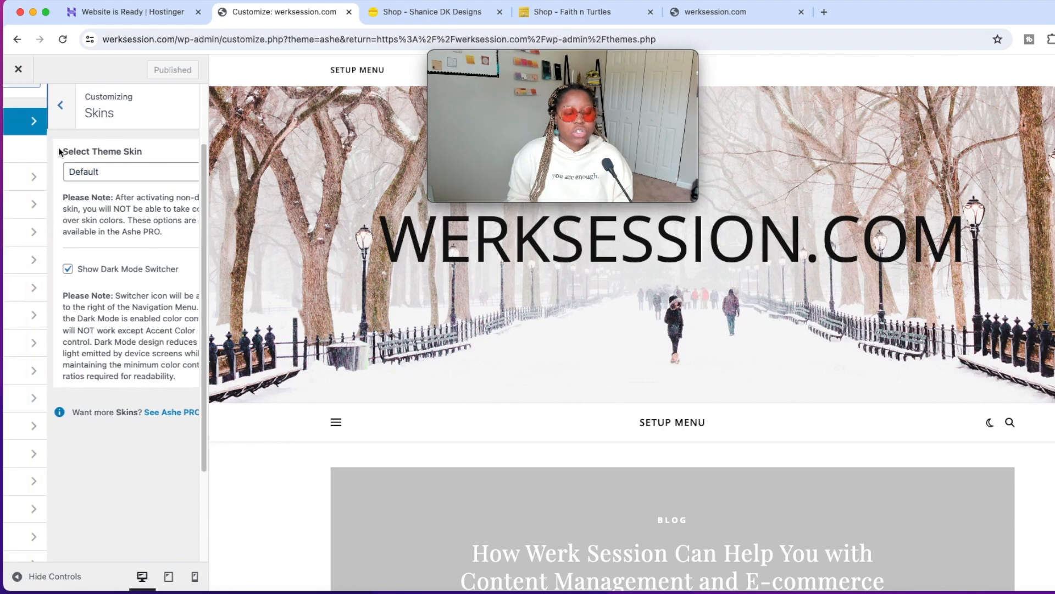
# Try the uploaded image "Youtube Thumbnail SDK Designs (40).png" as the body background in the Colors settings and preview the page.
pyautogui.click(130, 207)
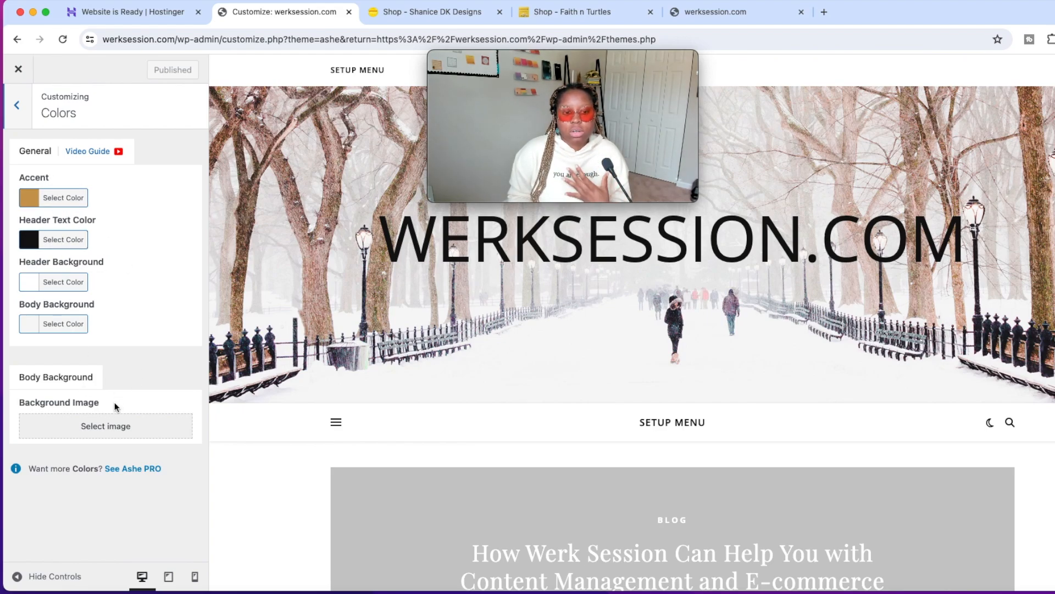
pyautogui.click(118, 426)
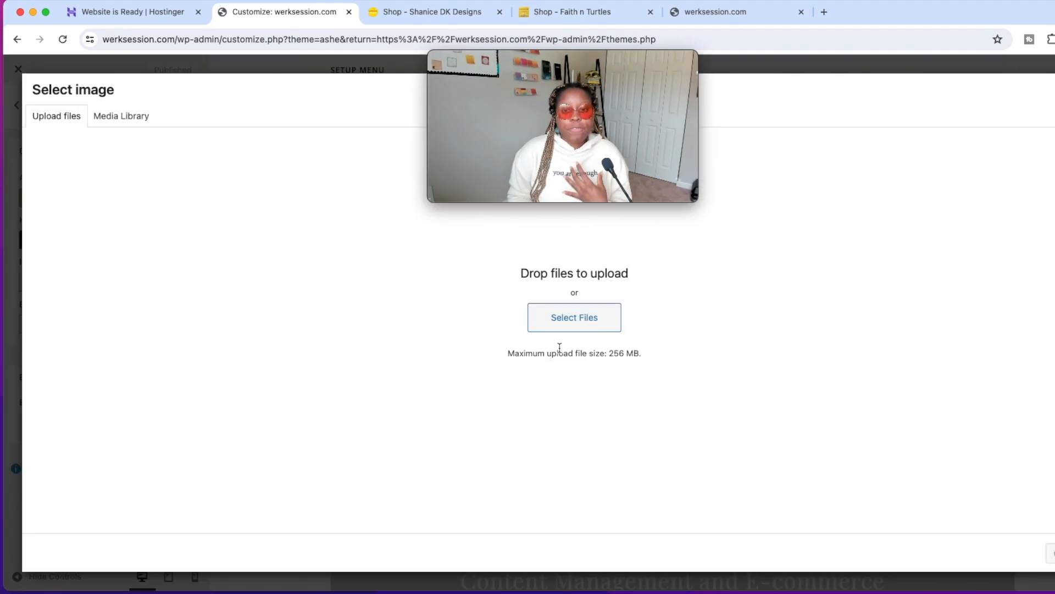
pyautogui.press('Escape')
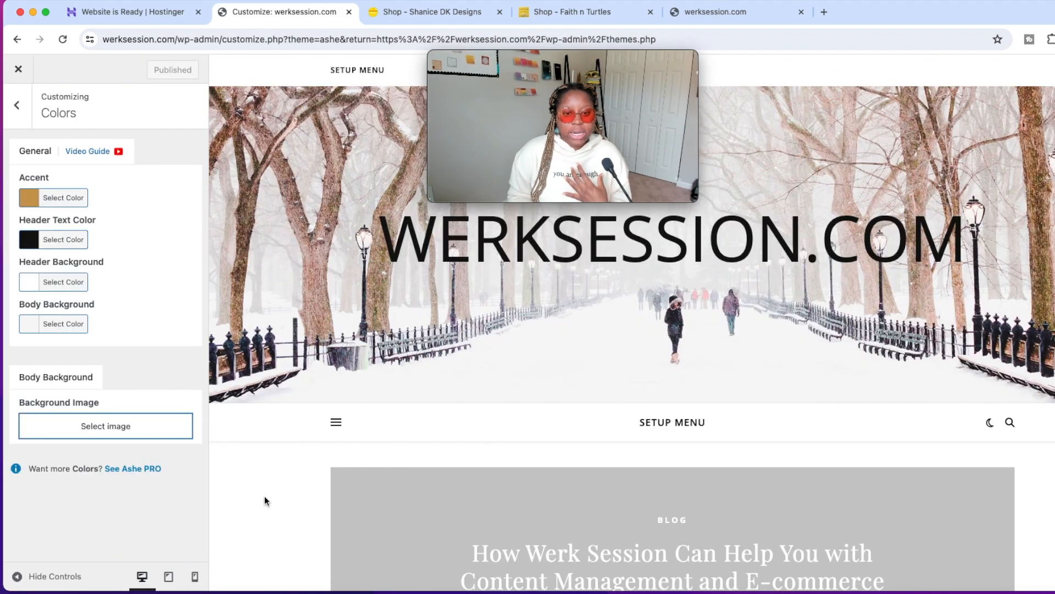
pyautogui.click(147, 425)
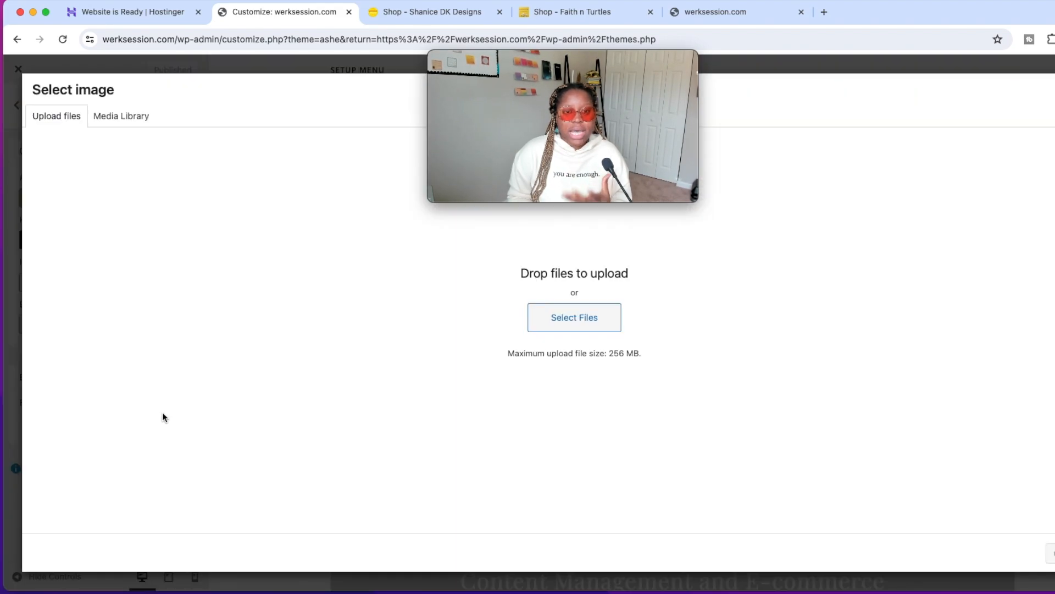
pyautogui.click(566, 319)
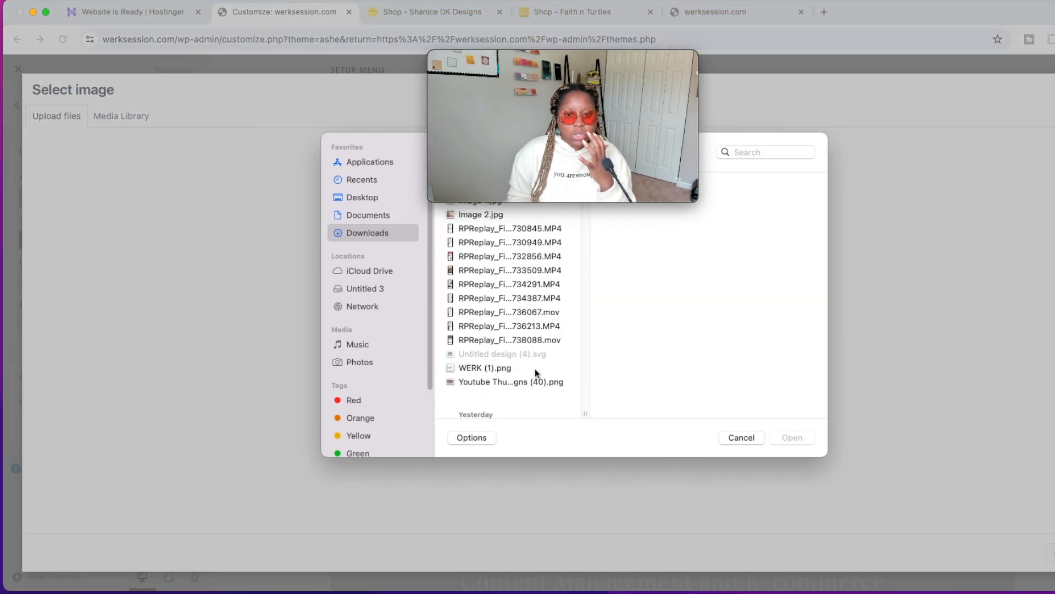
pyautogui.click(534, 383)
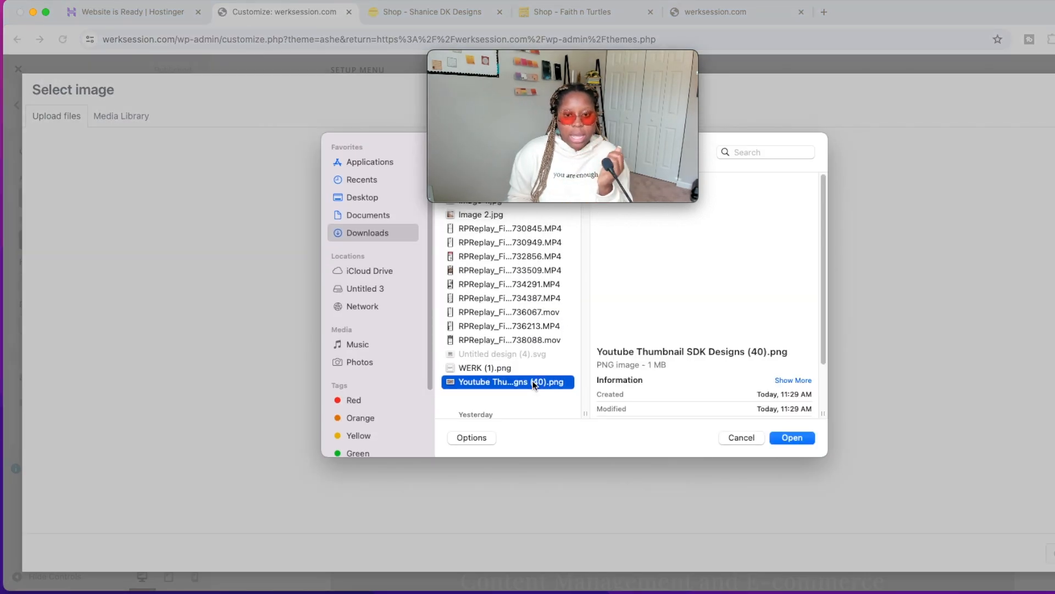
pyautogui.click(792, 439)
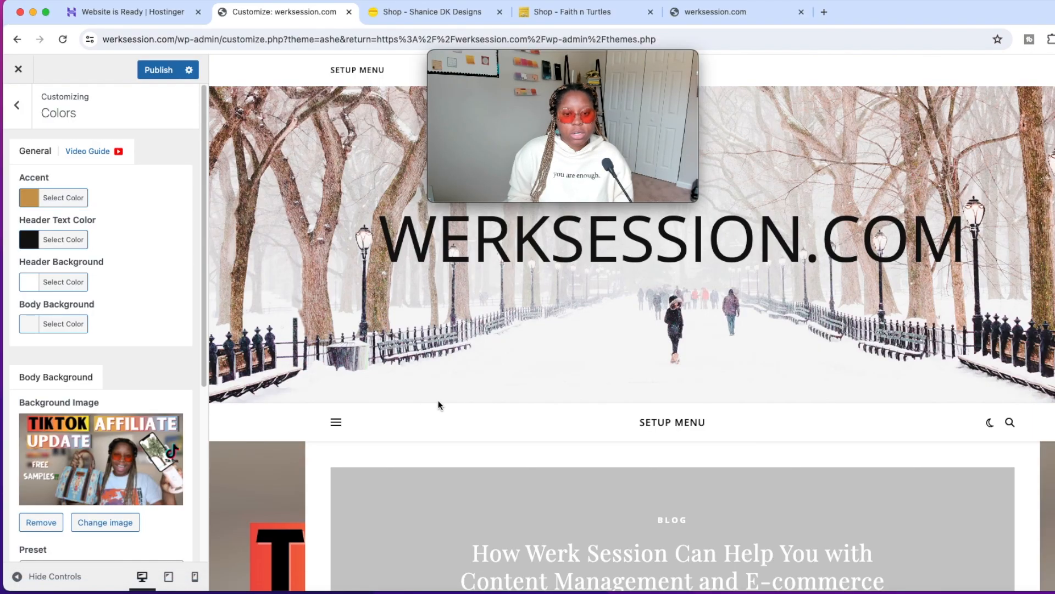
pyautogui.scroll(-5, 438, 400)
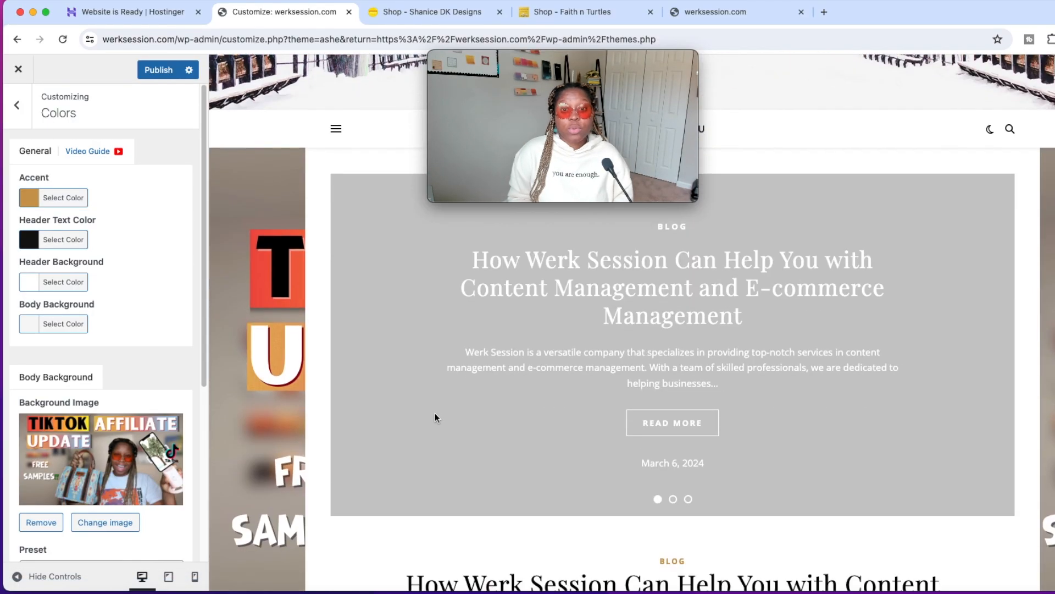
pyautogui.scroll(-10, 435, 417)
pyautogui.scroll(-5, 320, 426)
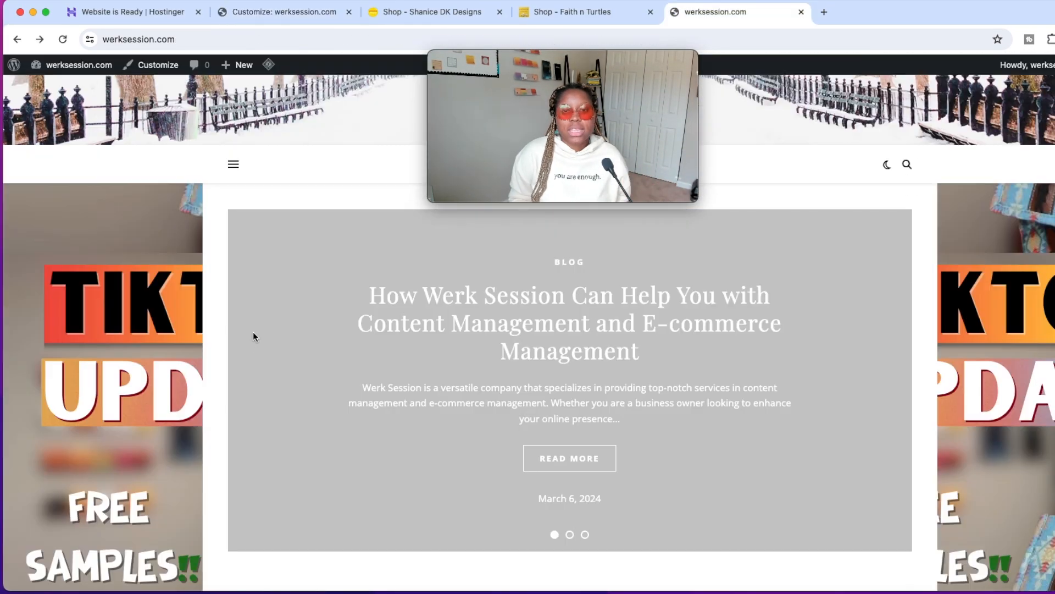
pyautogui.scroll(-8, 169, 370)
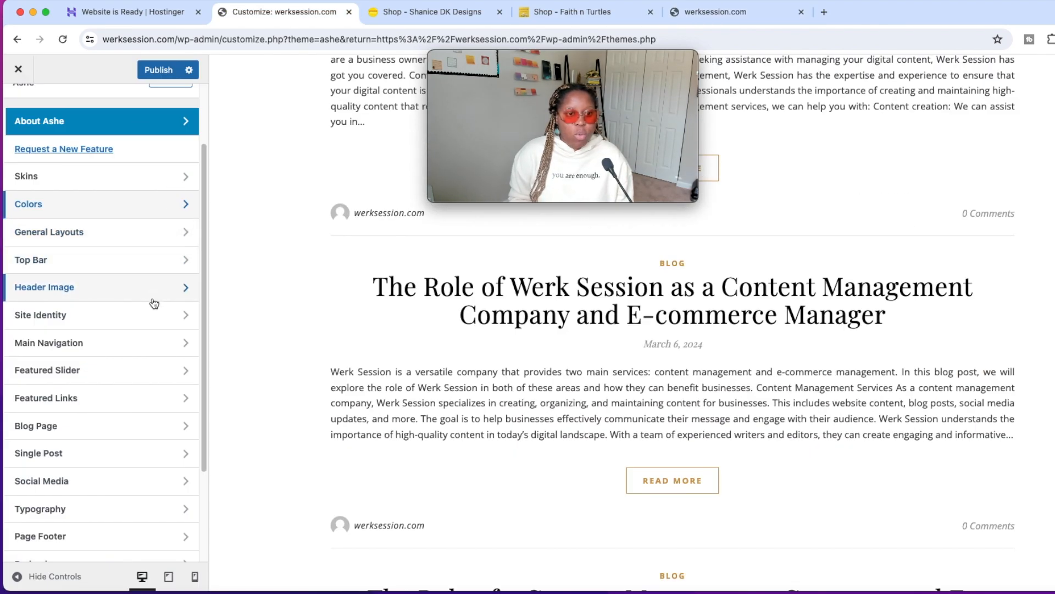
# Open the Site Identity settings and check how the site title displays in the live werksession.com homepage header.
pyautogui.click(154, 309)
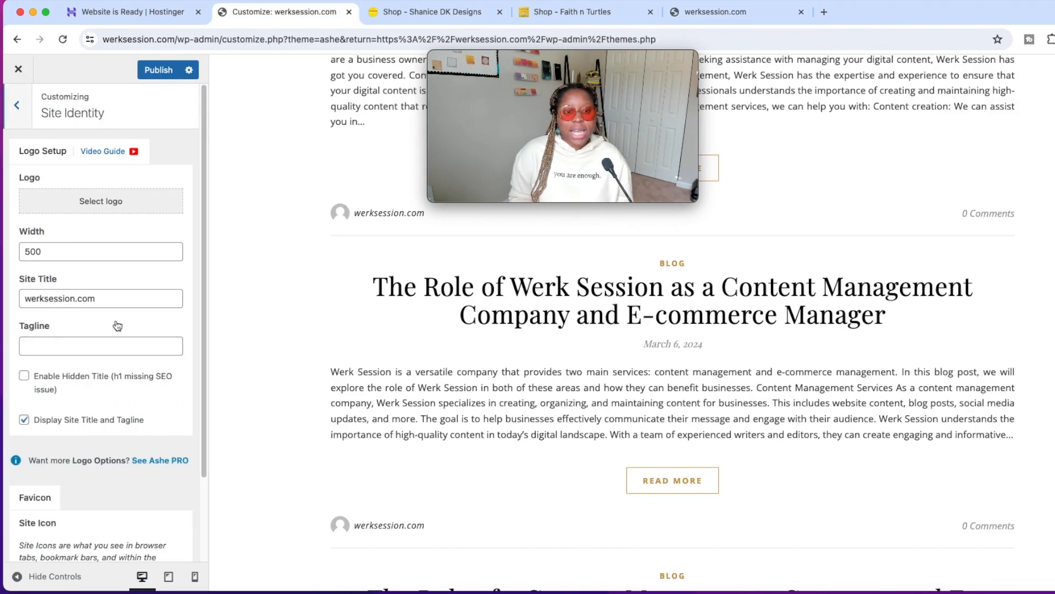
pyautogui.scroll(2, 337, 279)
pyautogui.click(761, 13)
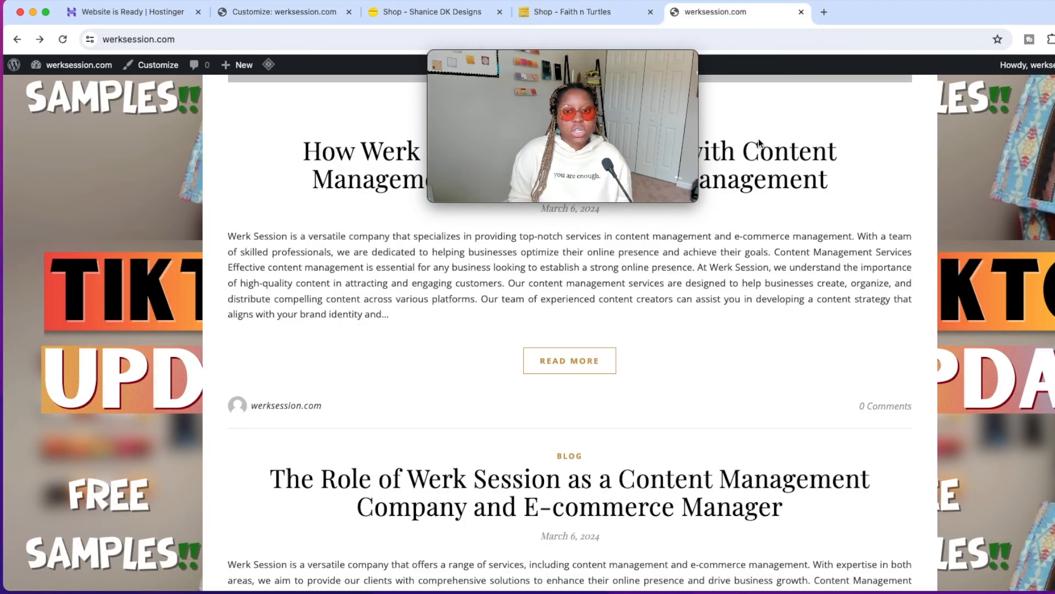
pyautogui.scroll(6, 813, 346)
pyautogui.scroll(7, 812, 346)
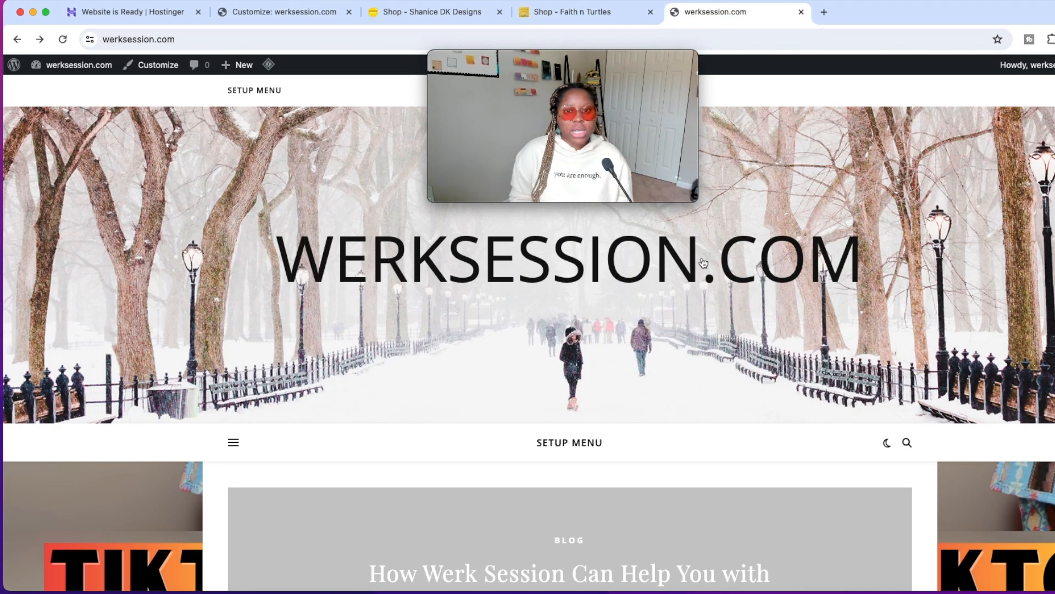
# Change the site title to "Werk Session" in the customizer's Site Identity settings.
pyautogui.click(297, 7)
pyautogui.click(107, 297)
pyautogui.press('BackSpace')
pyautogui.press('BackSpace')
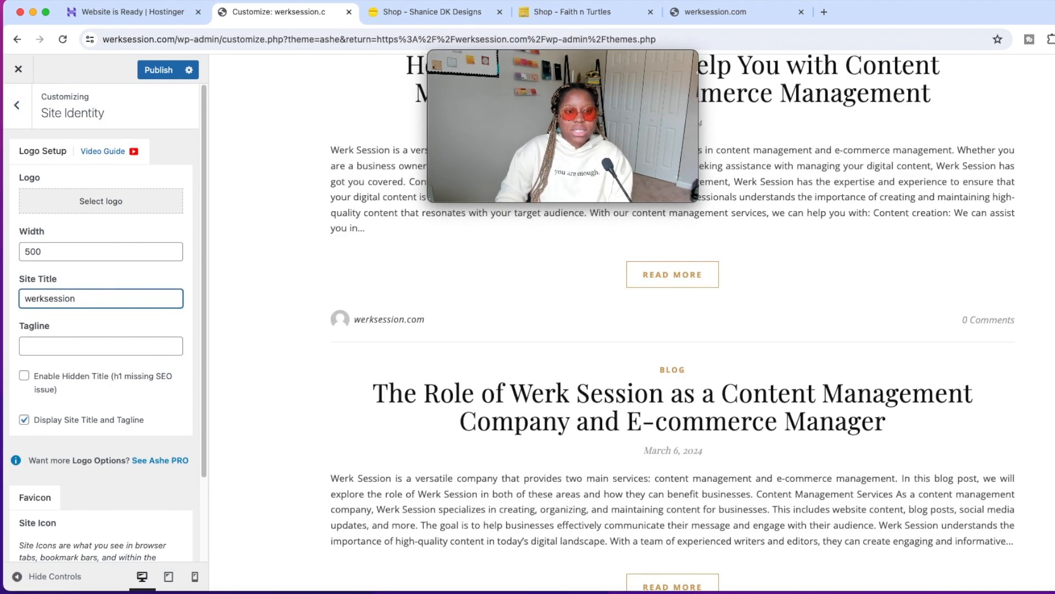
pyautogui.click(45, 300)
pyautogui.write('W')
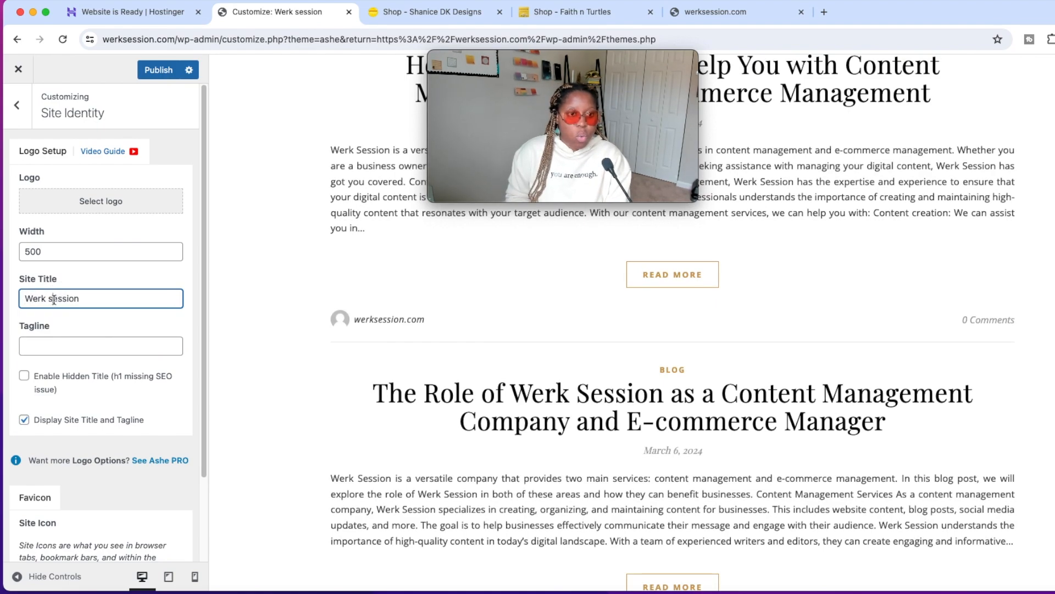
pyautogui.press('BackSpace')
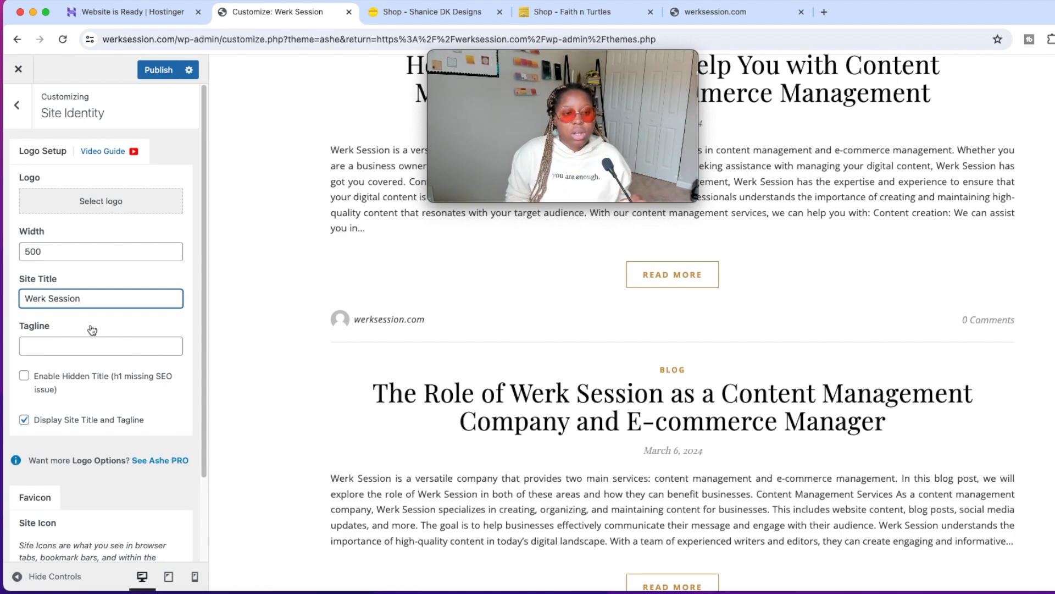
# Set the tagline to "Content Manager | E-Commerce Assistant" and publish the site identity changes.
pyautogui.click(99, 346)
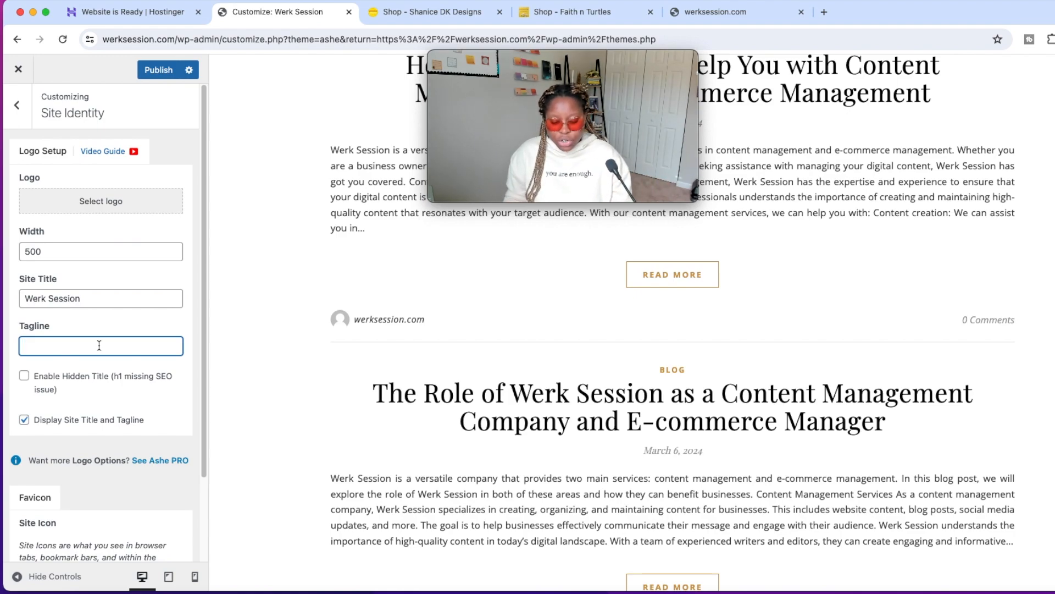
pyautogui.write('Content Manager | E-Commerce Assistant')
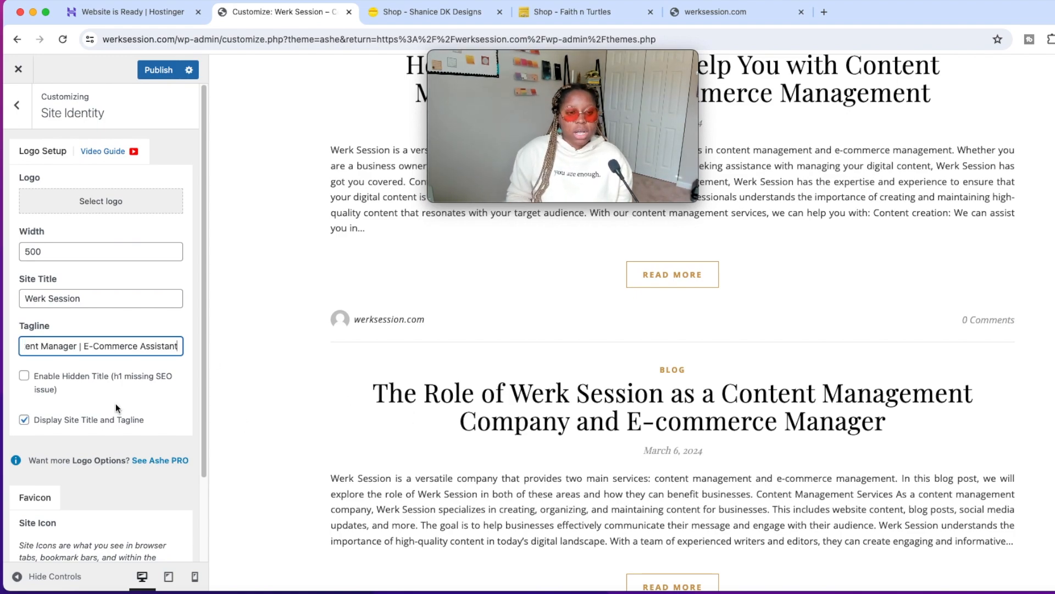
pyautogui.scroll(-4, 140, 330)
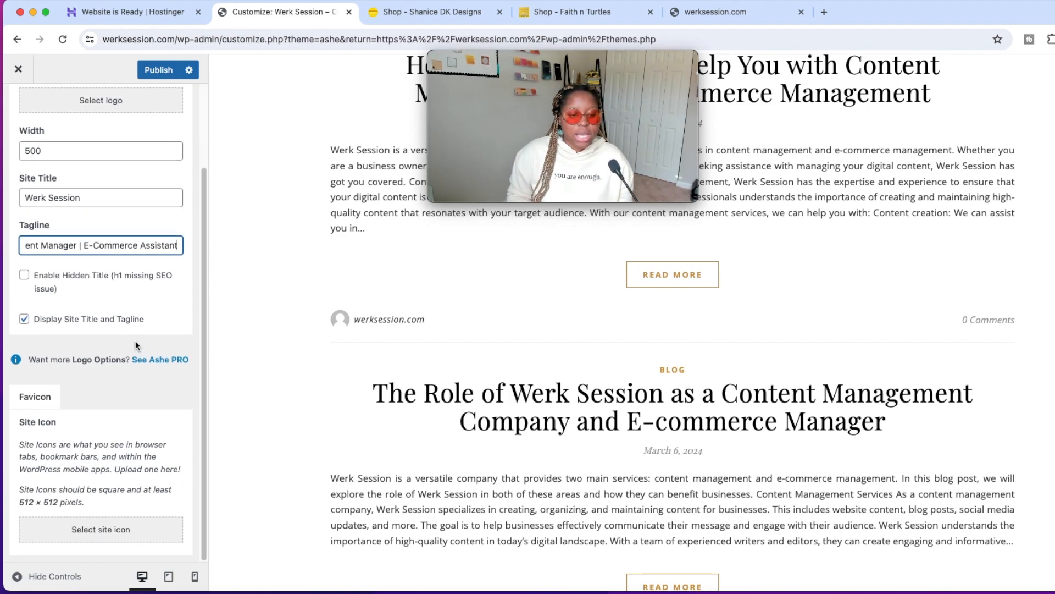
pyautogui.scroll(4, 136, 341)
pyautogui.click(158, 70)
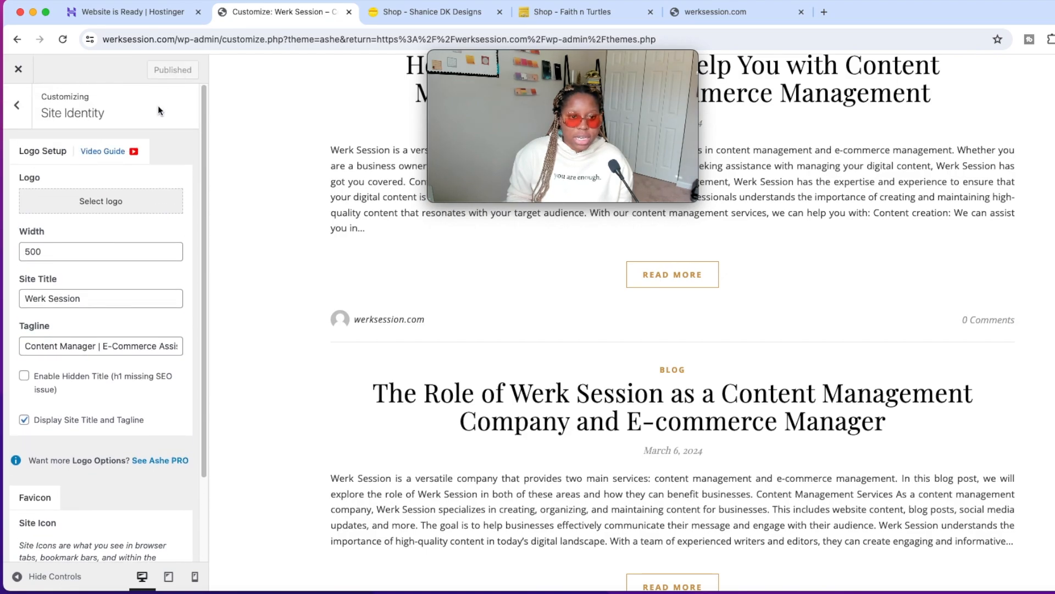
# Upload "WERK (1).png" as the site logo, cropped around the wordmark and slogan, and preview it in the header.
pyautogui.click(119, 206)
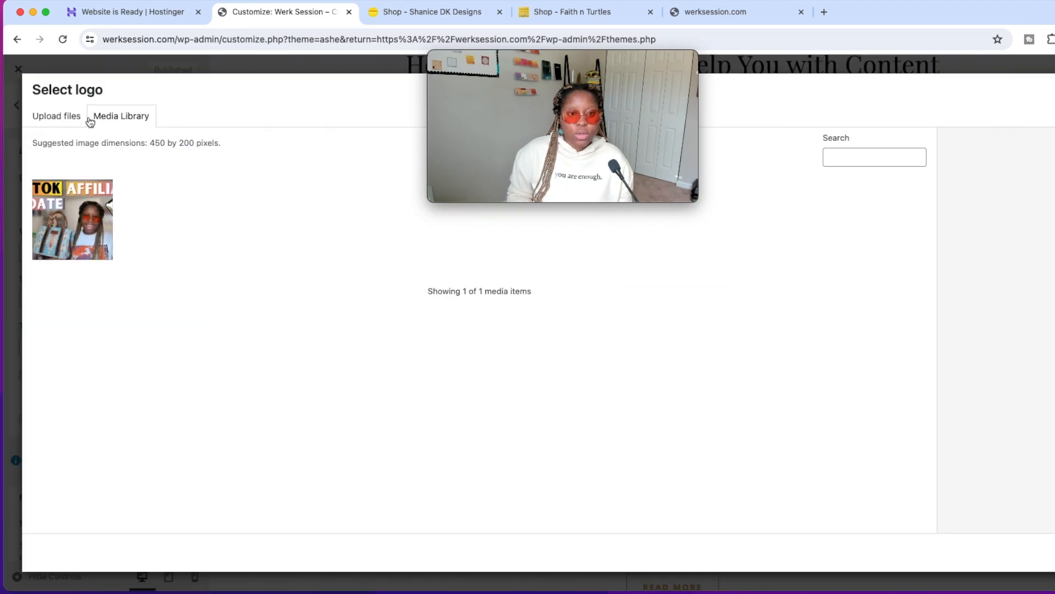
pyautogui.click(52, 117)
pyautogui.click(599, 334)
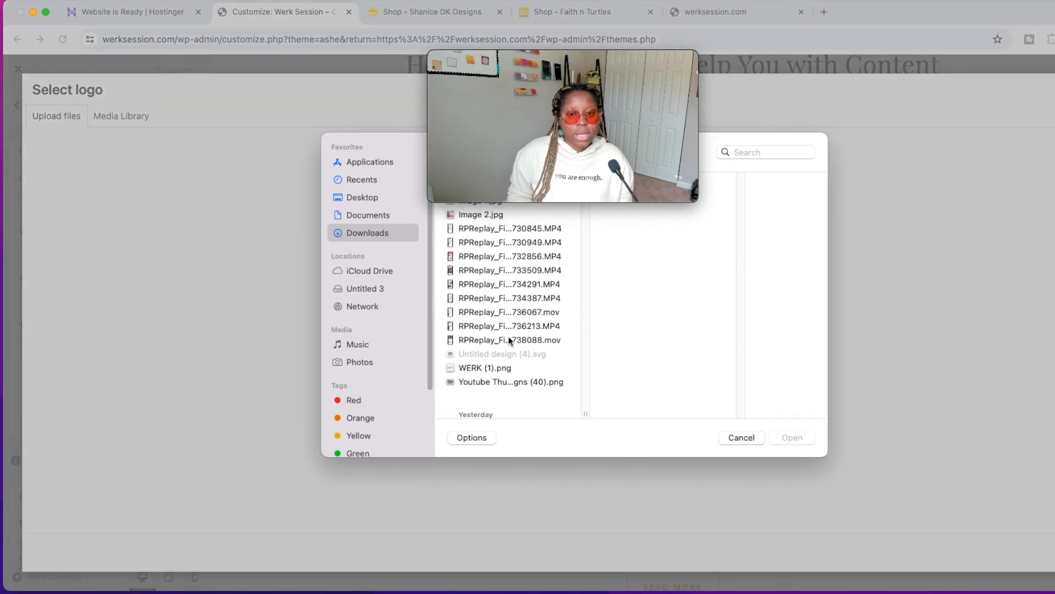
pyautogui.click(515, 369)
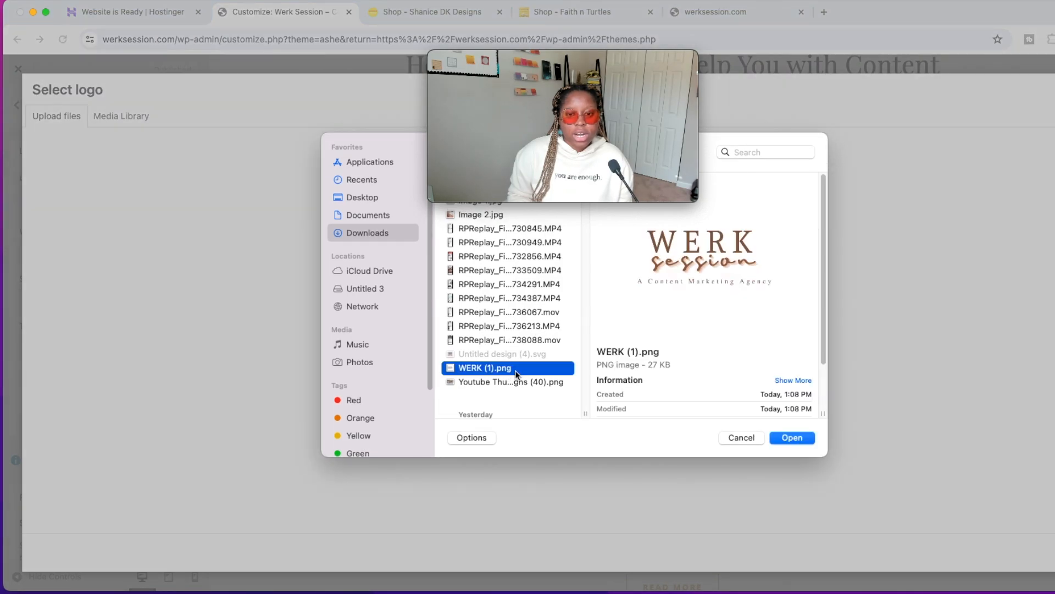
pyautogui.click(811, 438)
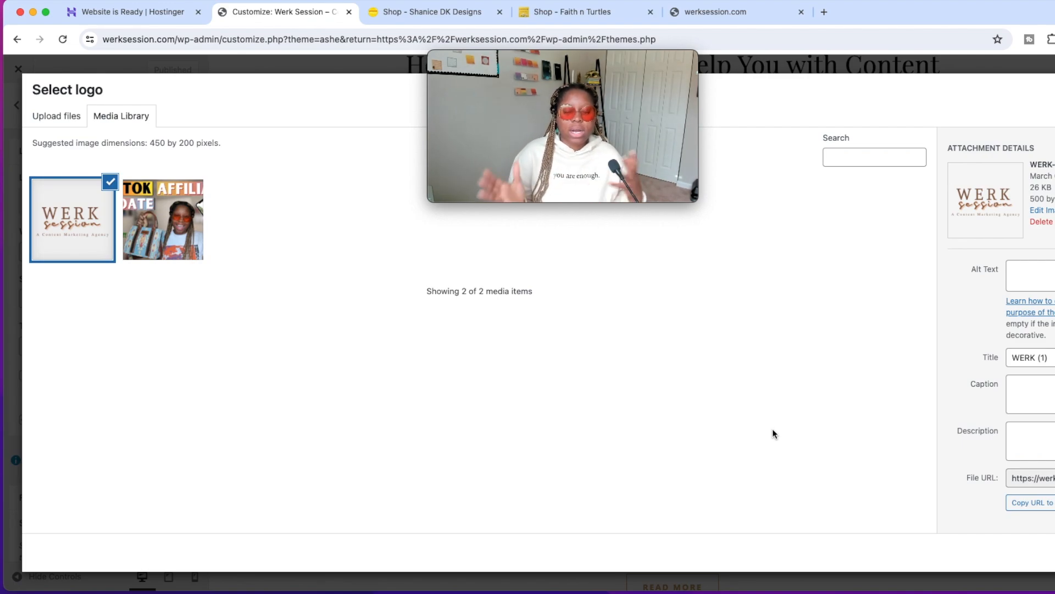
pyautogui.click(1010, 554)
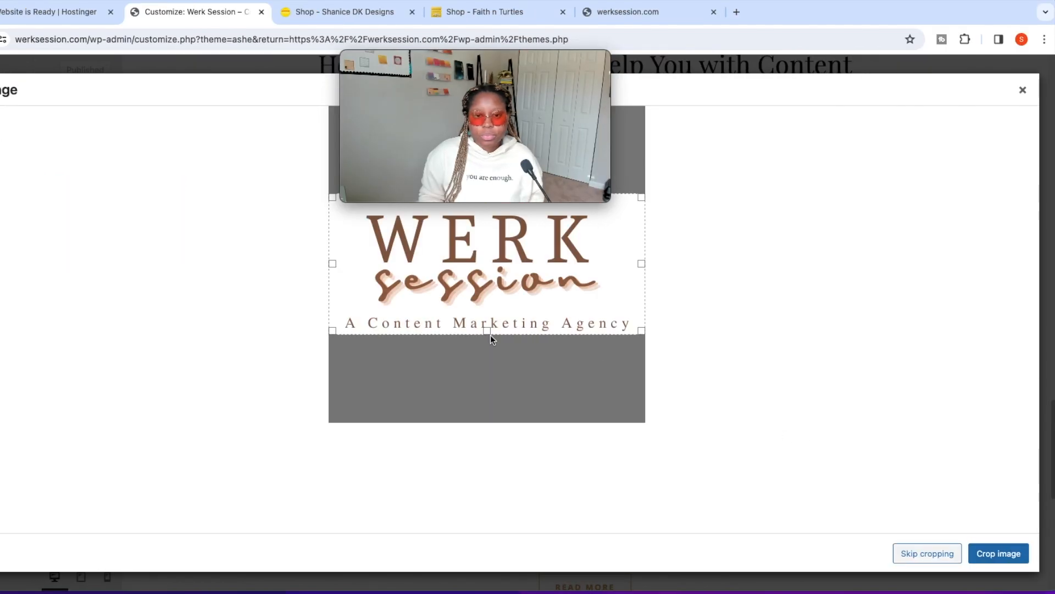
pyautogui.moveTo(716, 297); pyautogui.dragTo(717, 299)
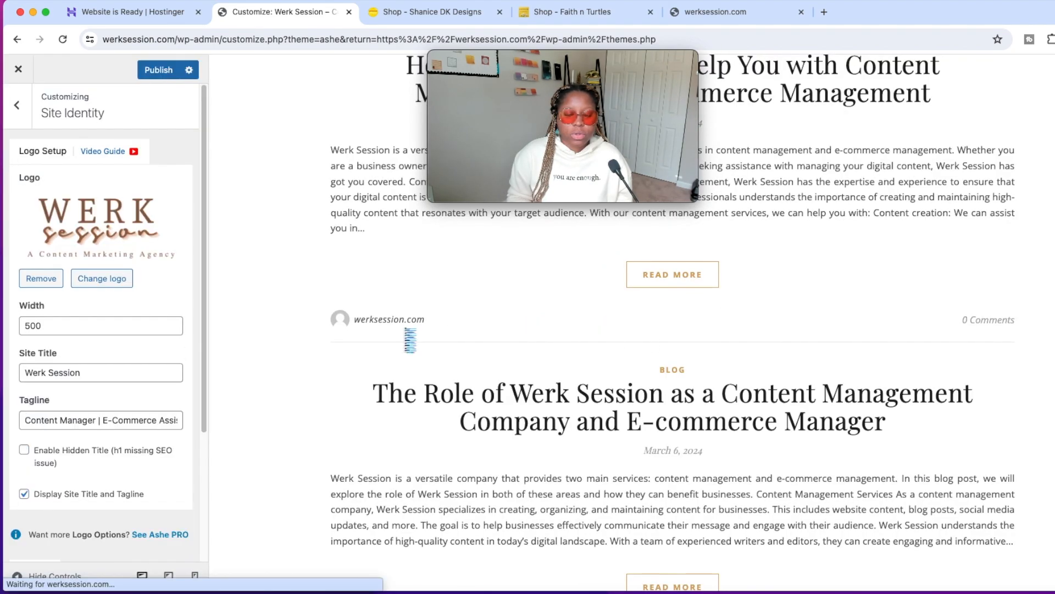
pyautogui.scroll(13, 405, 334)
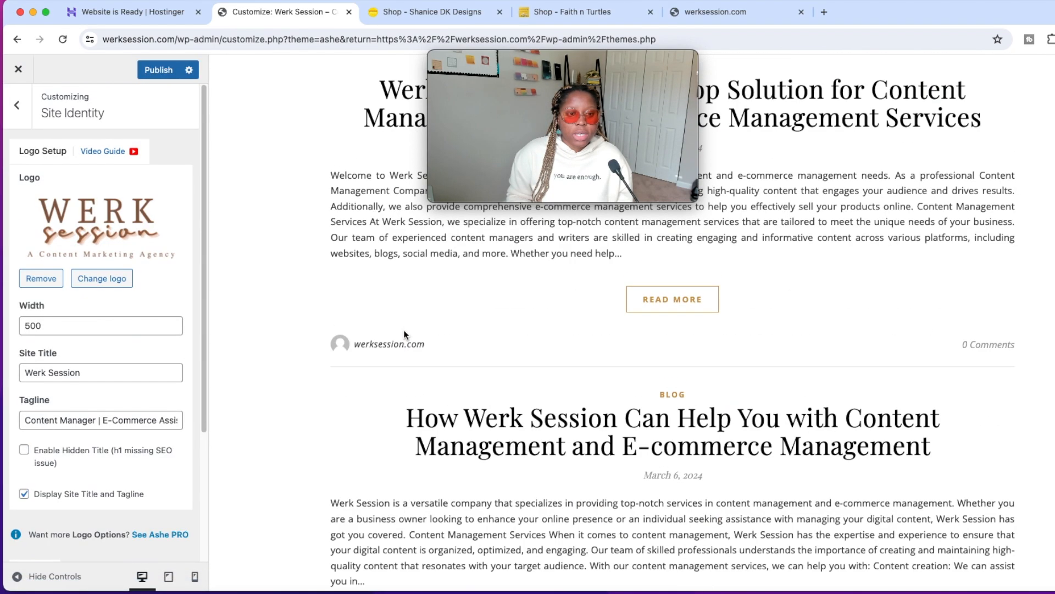
pyautogui.scroll(10, 405, 334)
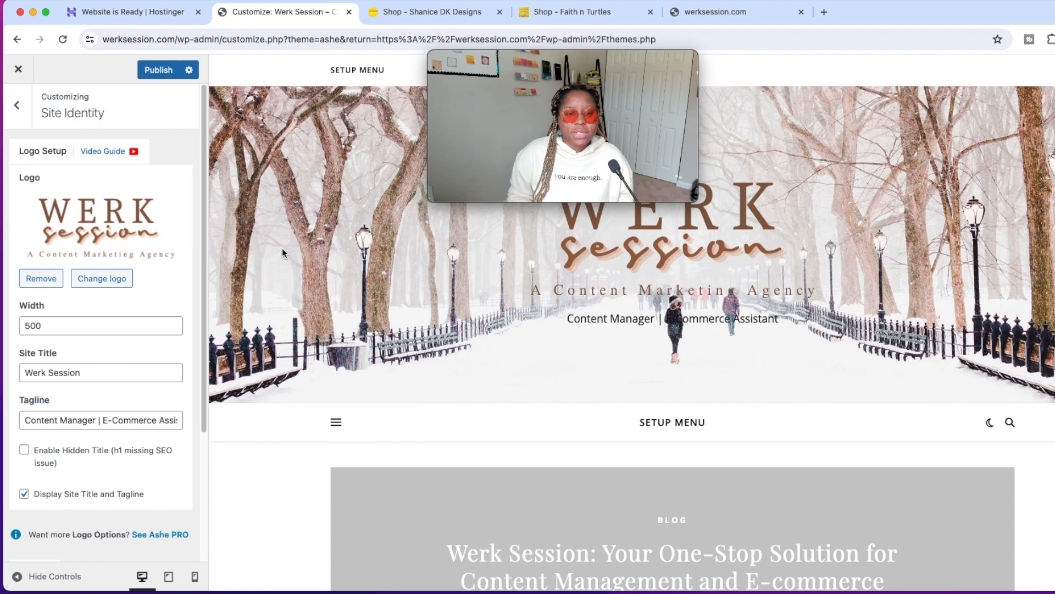
# Publish the new logo and reload the live werksession.com homepage to check its header.
pyautogui.click(160, 75)
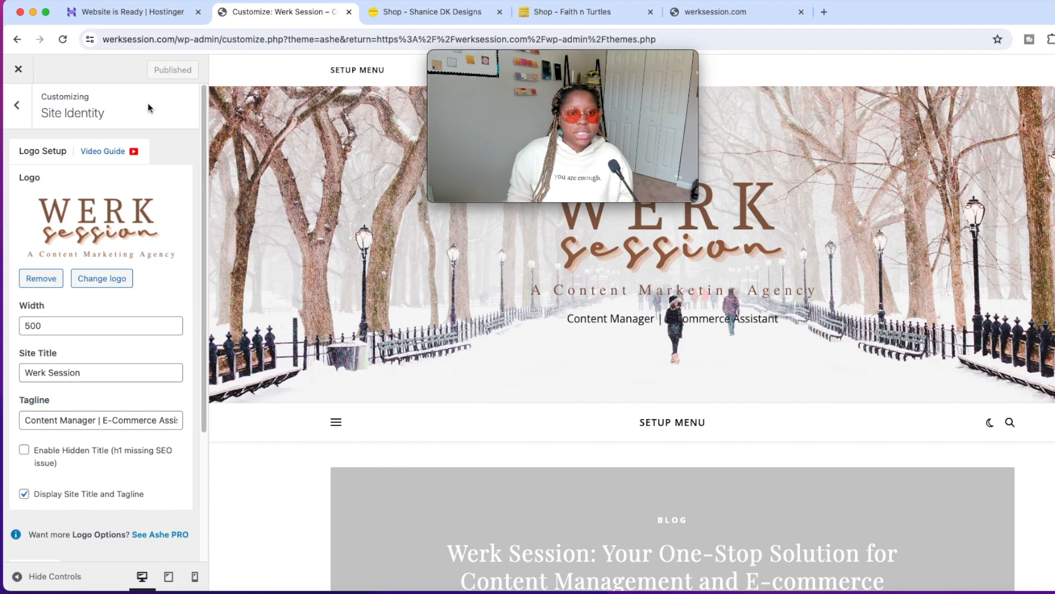
pyautogui.click(730, 10)
pyautogui.click(62, 39)
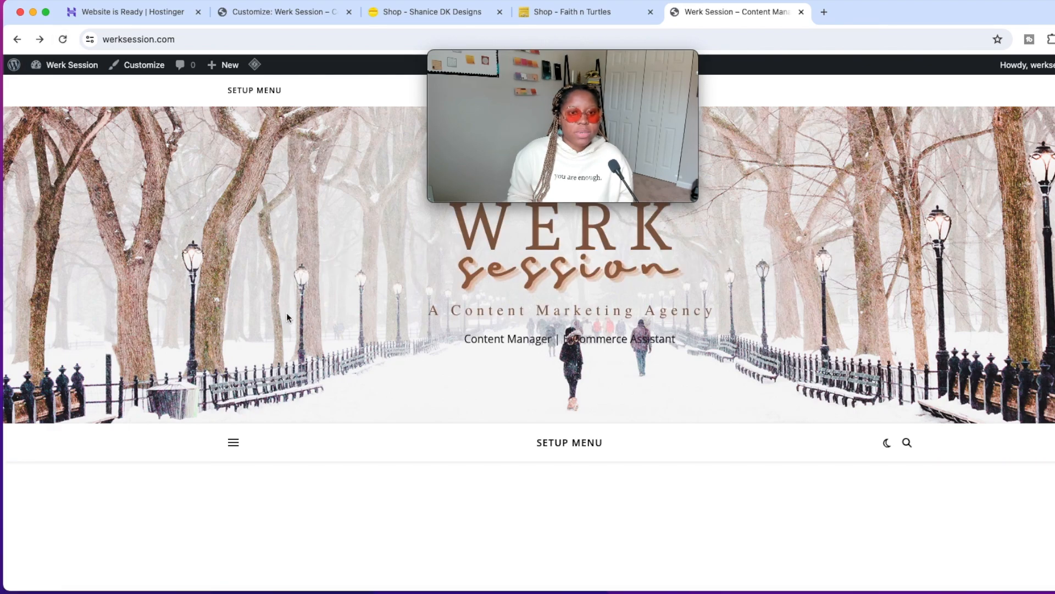
pyautogui.scroll(-3, 306, 356)
pyautogui.scroll(3, 305, 356)
pyautogui.moveTo(598, 51); pyautogui.dragTo(324, 53)
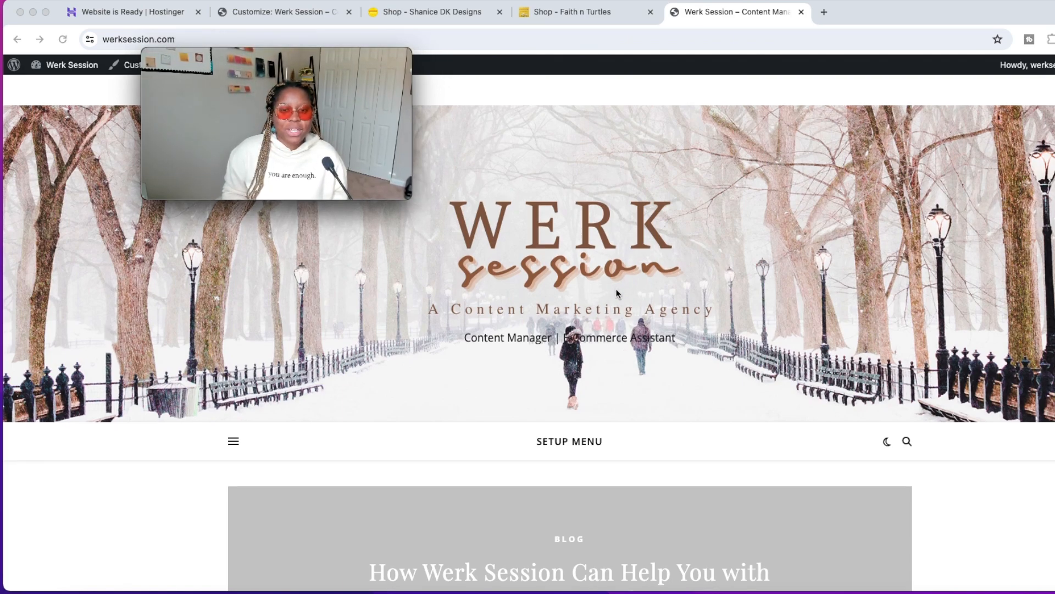
pyautogui.scroll(-1, 616, 289)
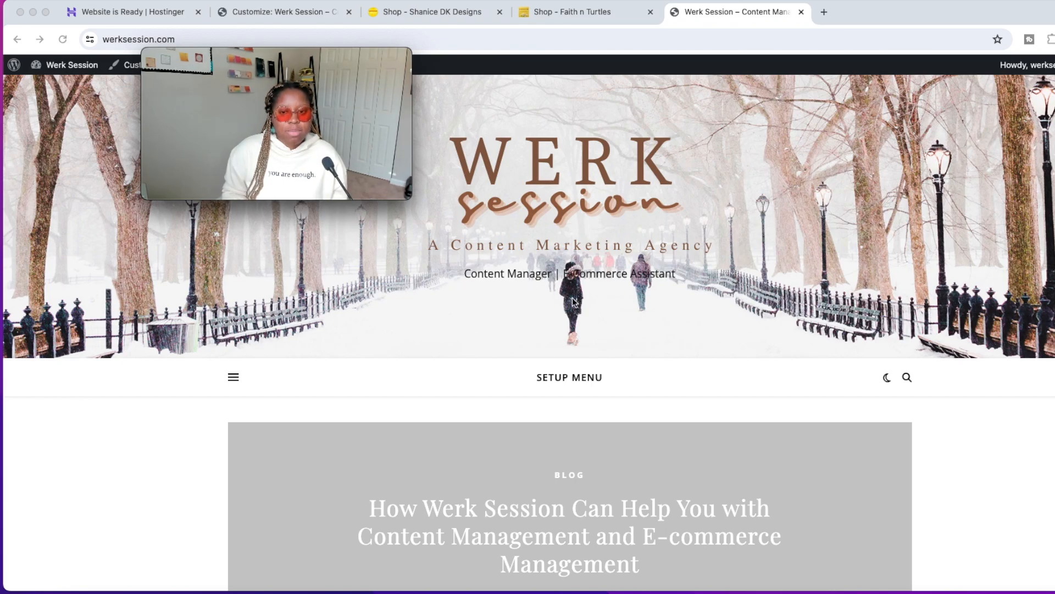
# Turn the display of the site title and tagline off and back on in Site Identity, and publish.
pyautogui.scroll(-10, 672, 337)
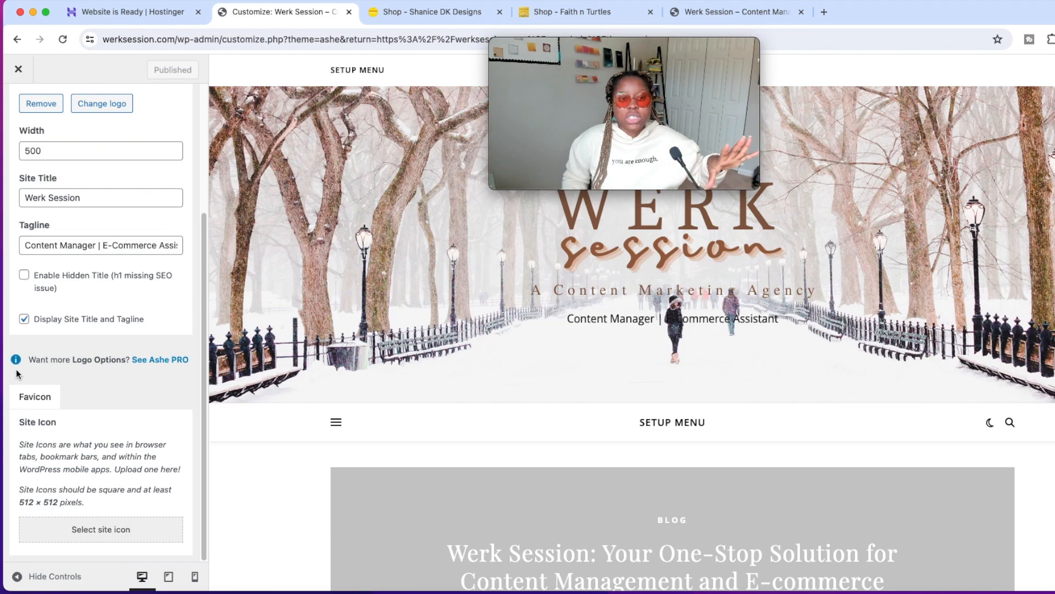
pyautogui.click(31, 321)
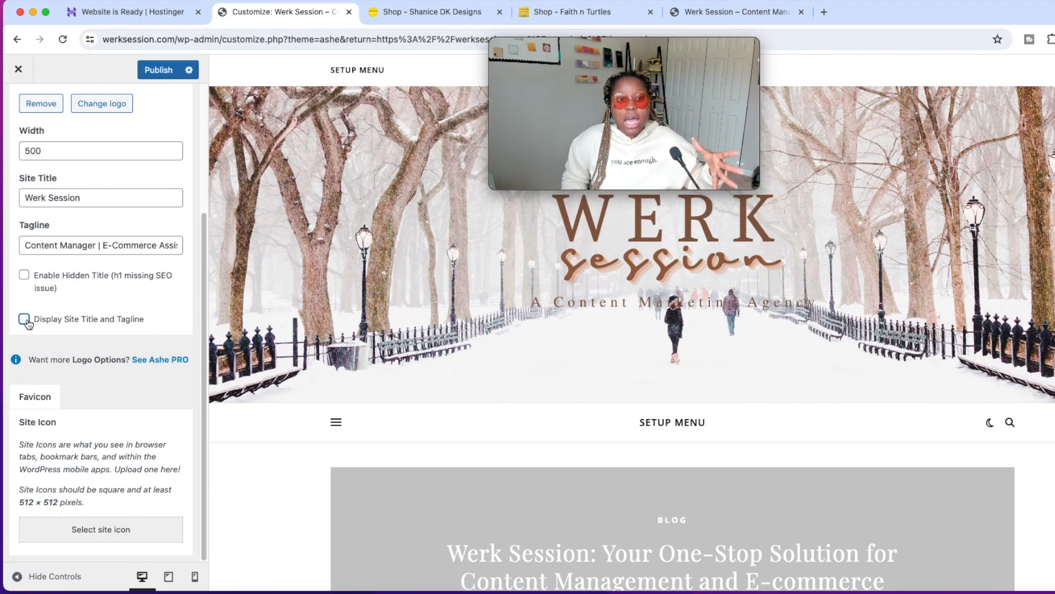
pyautogui.click(28, 320)
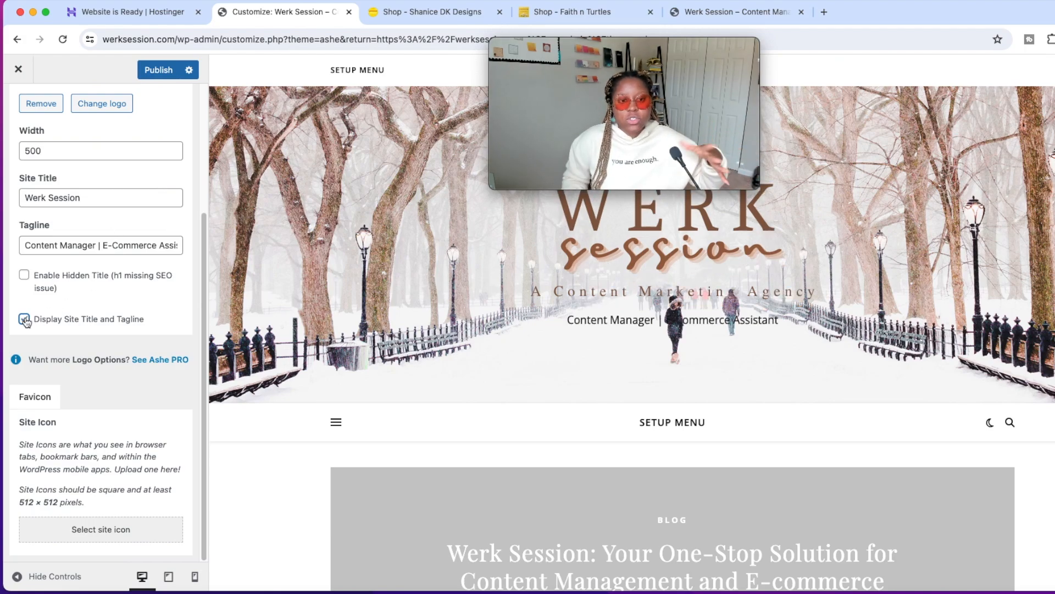
pyautogui.scroll(3, 50, 281)
pyautogui.click(141, 76)
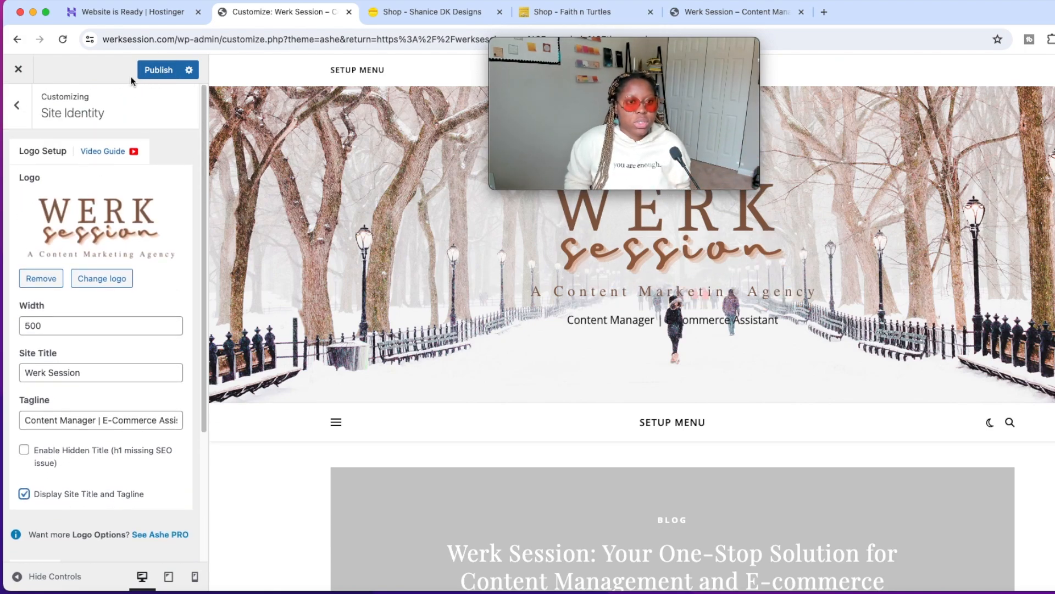
# Hide the current header image in the Header Image settings so no image is set behind the logo.
pyautogui.click(21, 107)
pyautogui.scroll(-3, 94, 349)
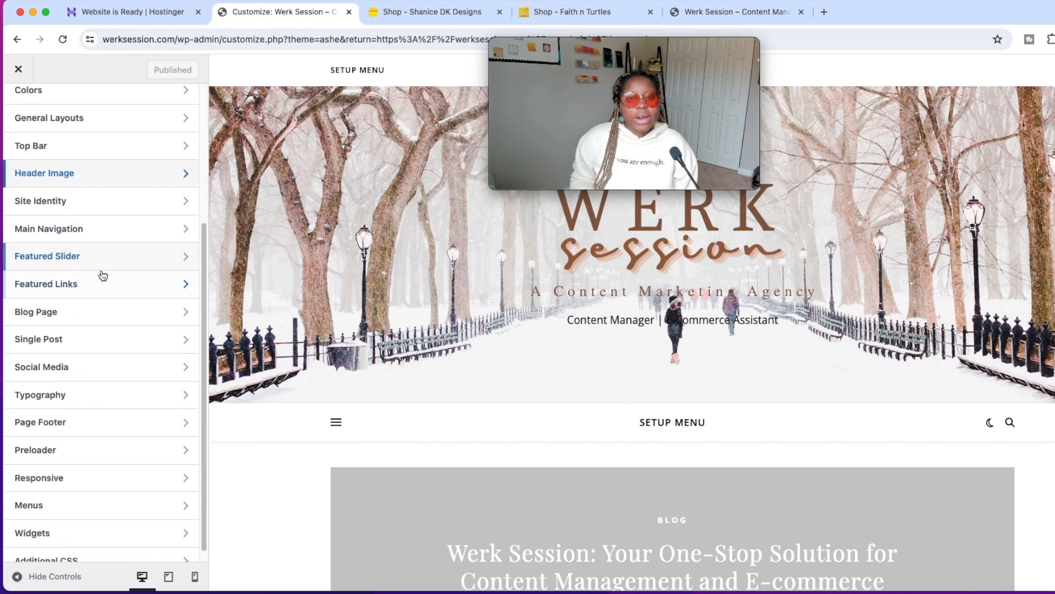
pyautogui.scroll(4, 102, 273)
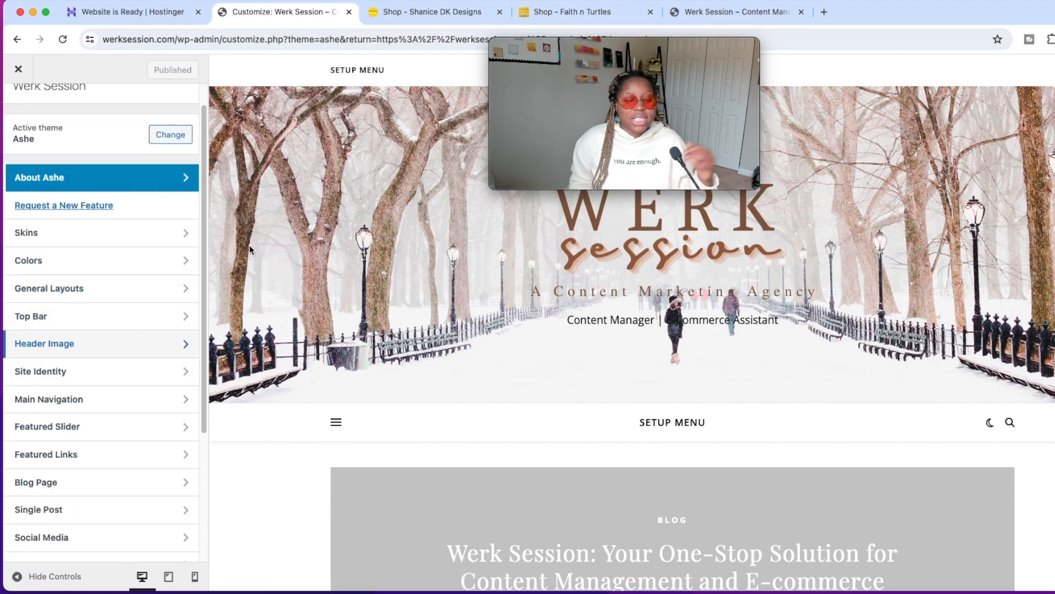
pyautogui.click(130, 338)
pyautogui.scroll(-1, 108, 410)
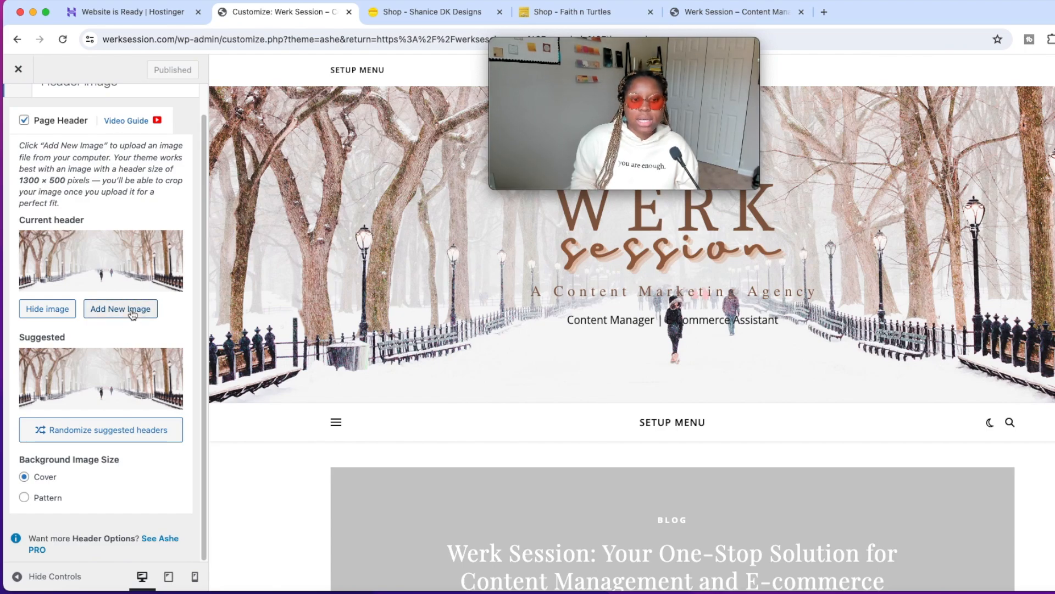
pyautogui.scroll(1, 126, 312)
pyautogui.click(51, 338)
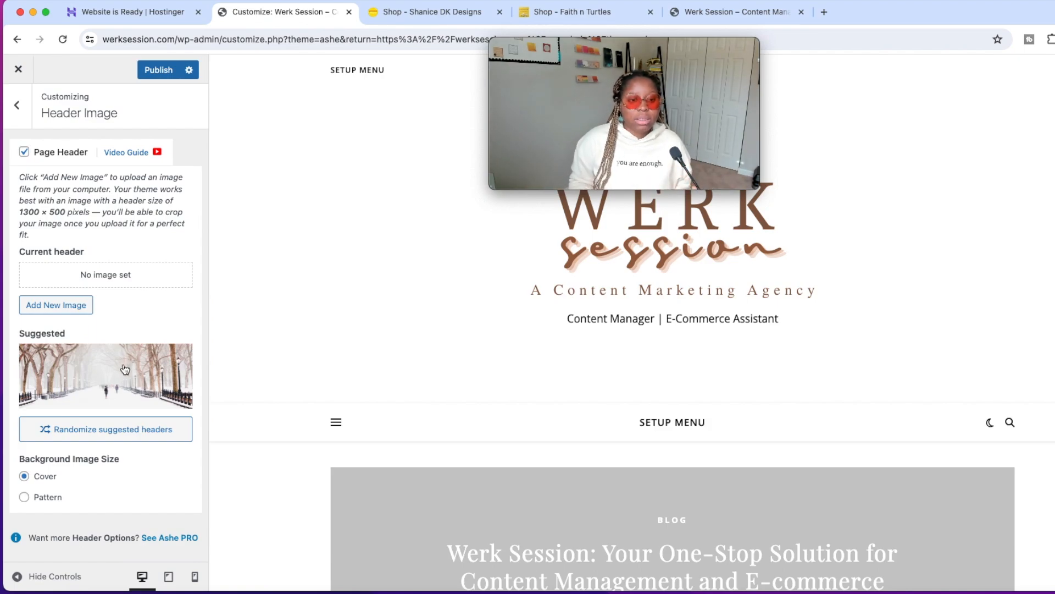
pyautogui.press('Escape')
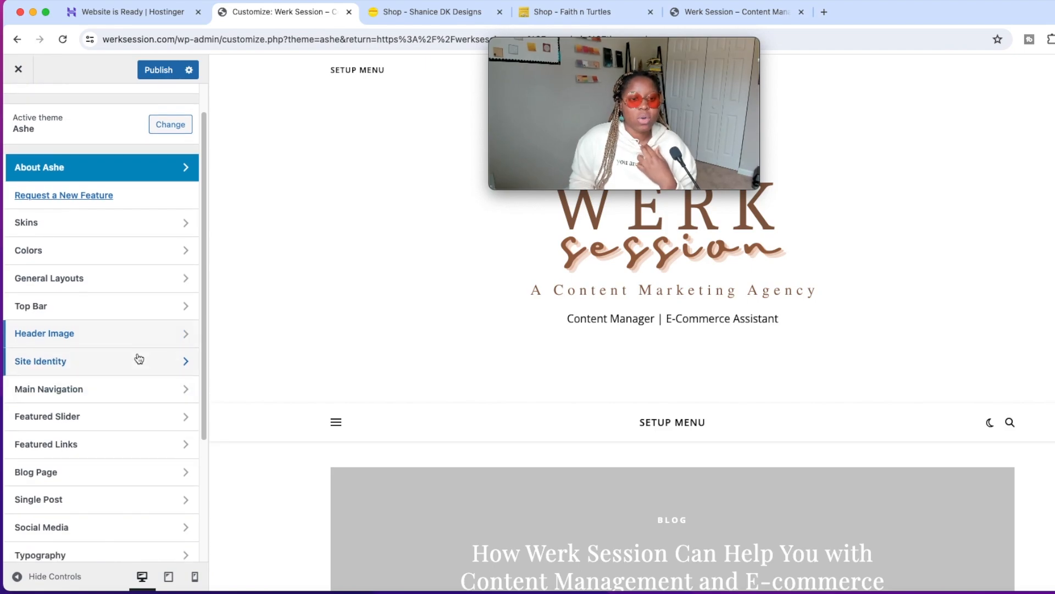
# Look over the Site Identity and Featured Links sections of the theme settings without changing them.
pyautogui.click(139, 358)
pyautogui.click(21, 126)
pyautogui.scroll(-5, 71, 347)
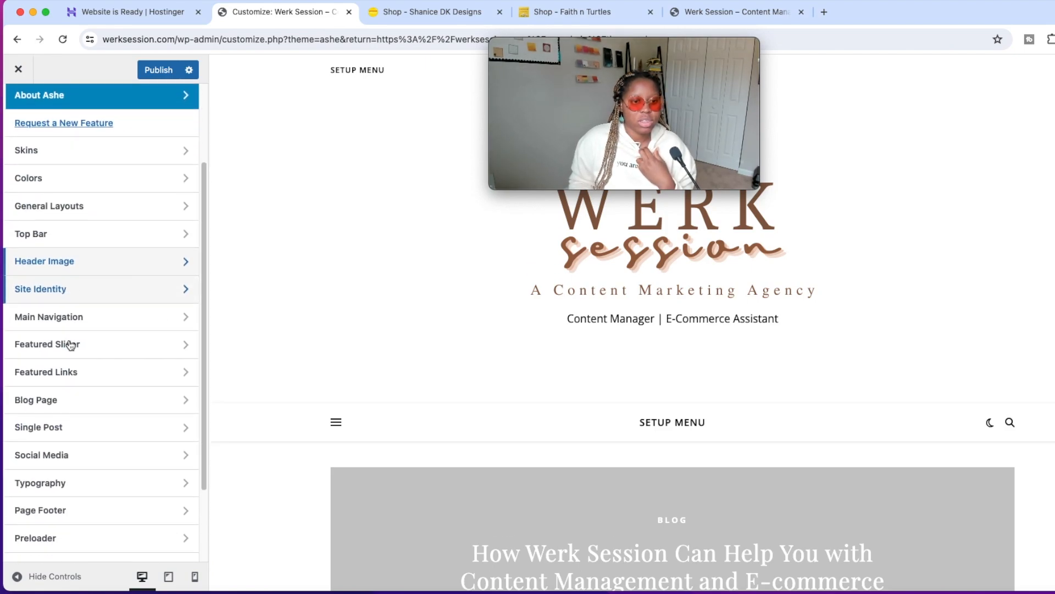
pyautogui.click(94, 299)
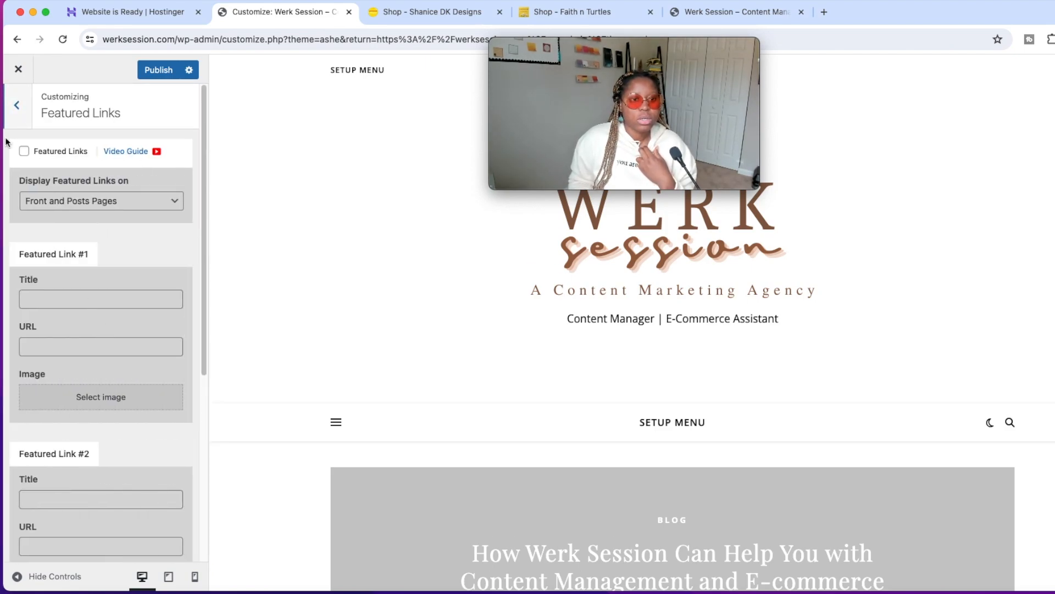
pyautogui.click(27, 114)
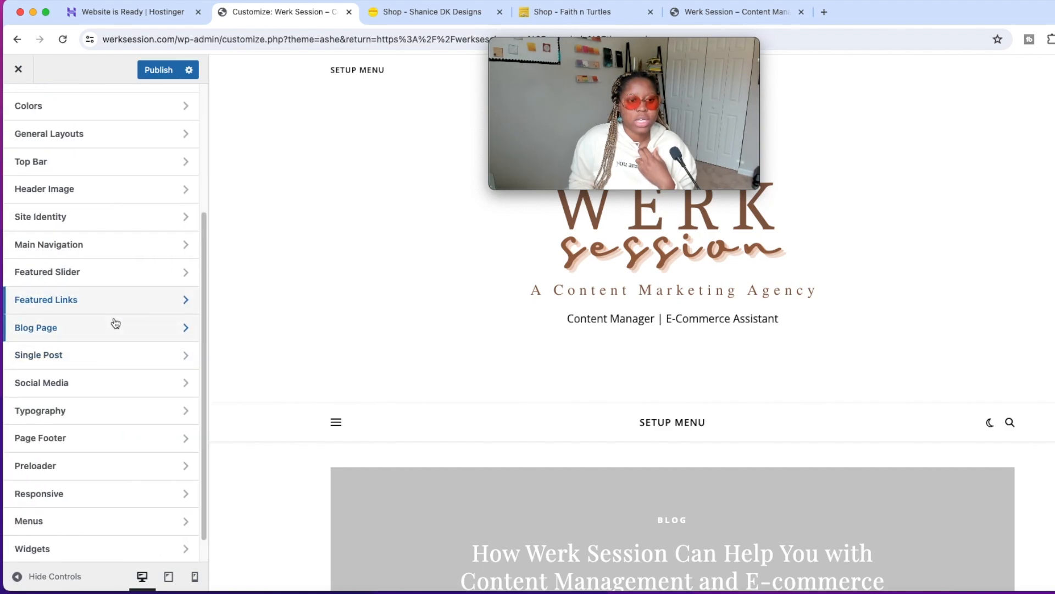
# Review the Blog Page options for post description, post elements and related posts, comparing them with the post preview.
pyautogui.click(113, 321)
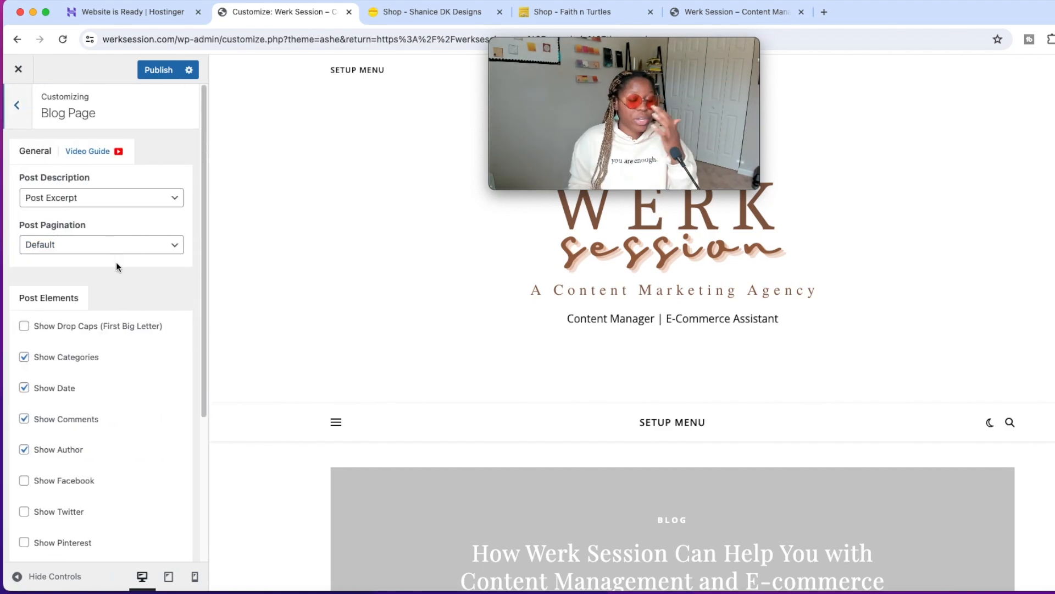
pyautogui.click(135, 205)
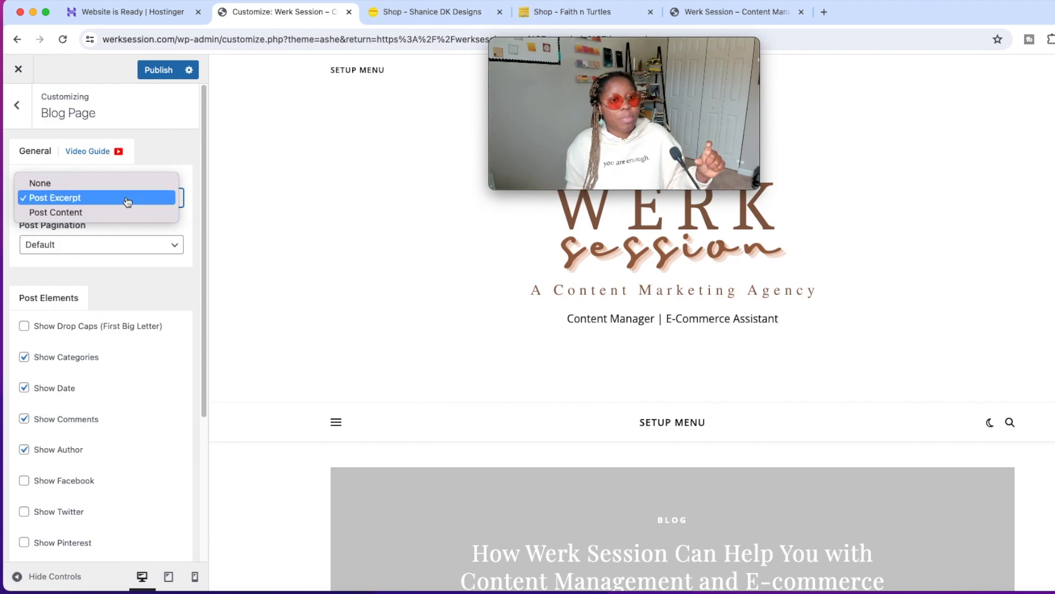
pyautogui.click(127, 200)
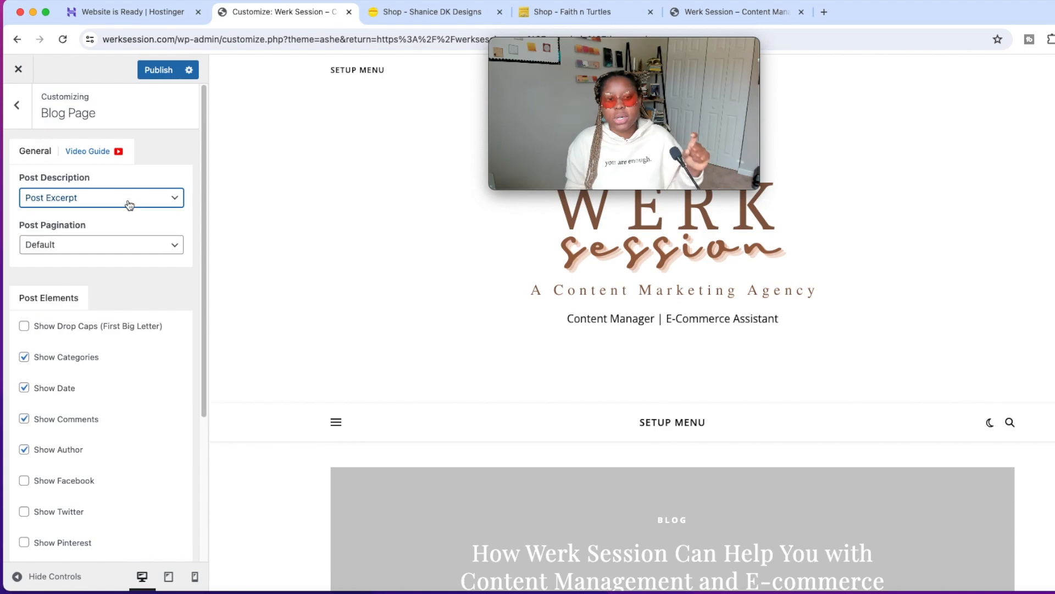
pyautogui.scroll(-5, 121, 239)
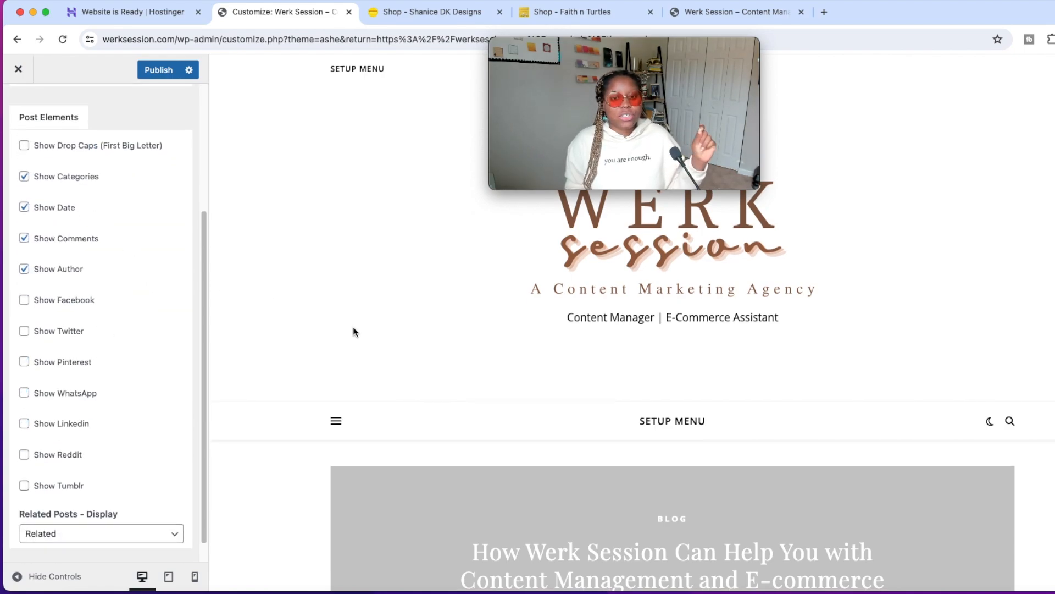
pyautogui.scroll(-10, 353, 326)
pyautogui.scroll(1, 57, 193)
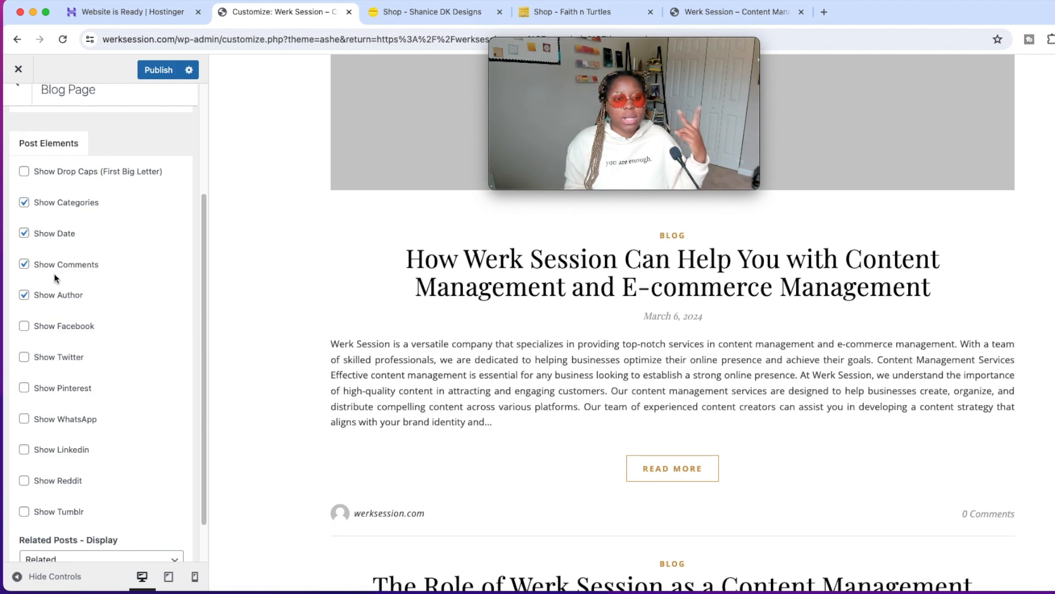
pyautogui.scroll(-2, 46, 311)
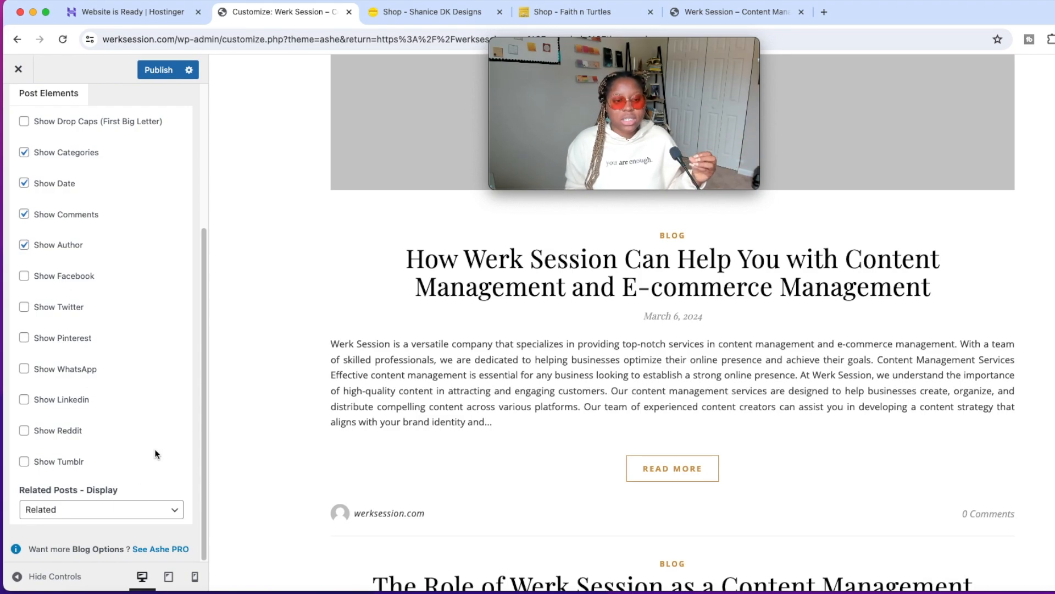
pyautogui.click(136, 510)
pyautogui.click(137, 510)
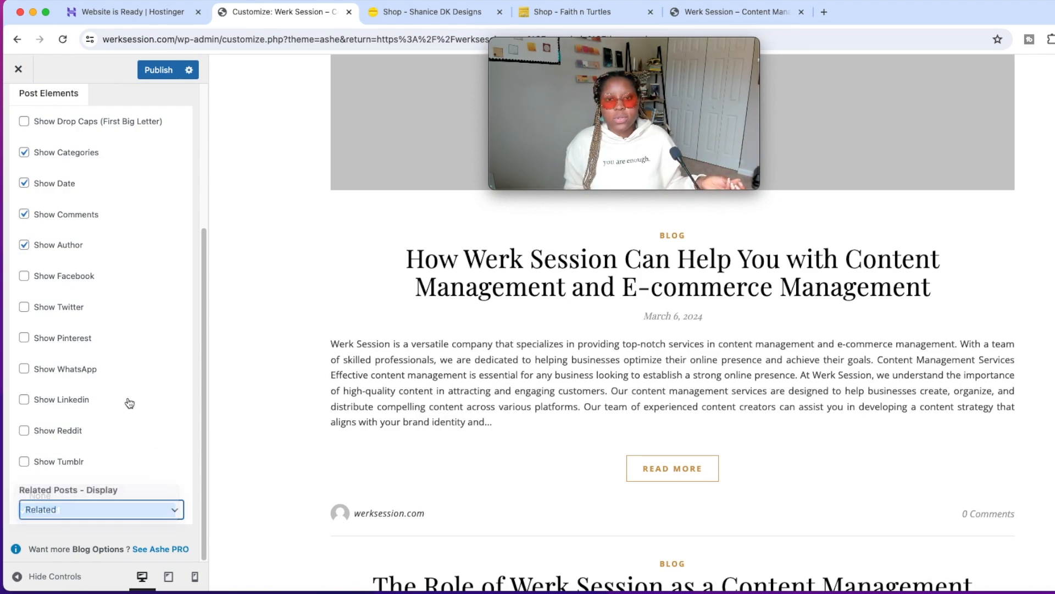
# Publish the pending header image change and leave the Blog Page settings.
pyautogui.scroll(5, 110, 358)
pyautogui.click(159, 70)
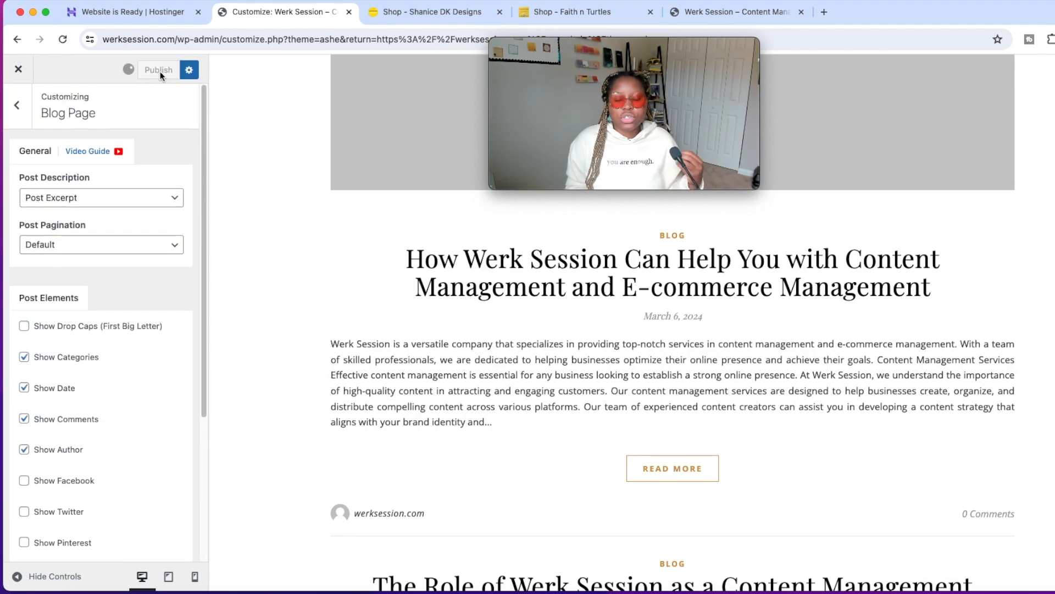
pyautogui.click(18, 106)
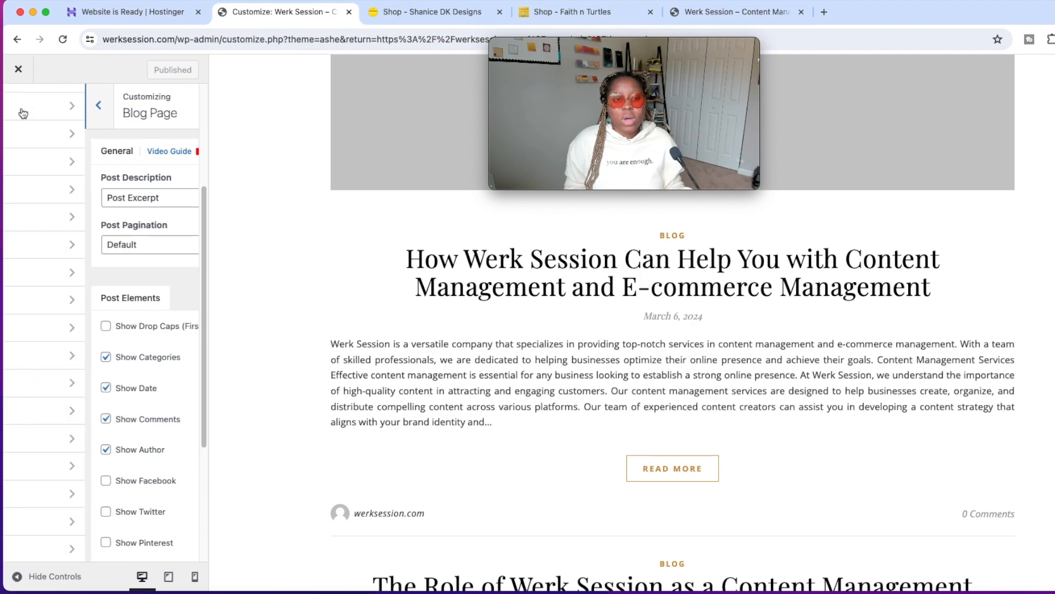
# Turn off Show Date for single posts and publish the change.
pyautogui.click(136, 367)
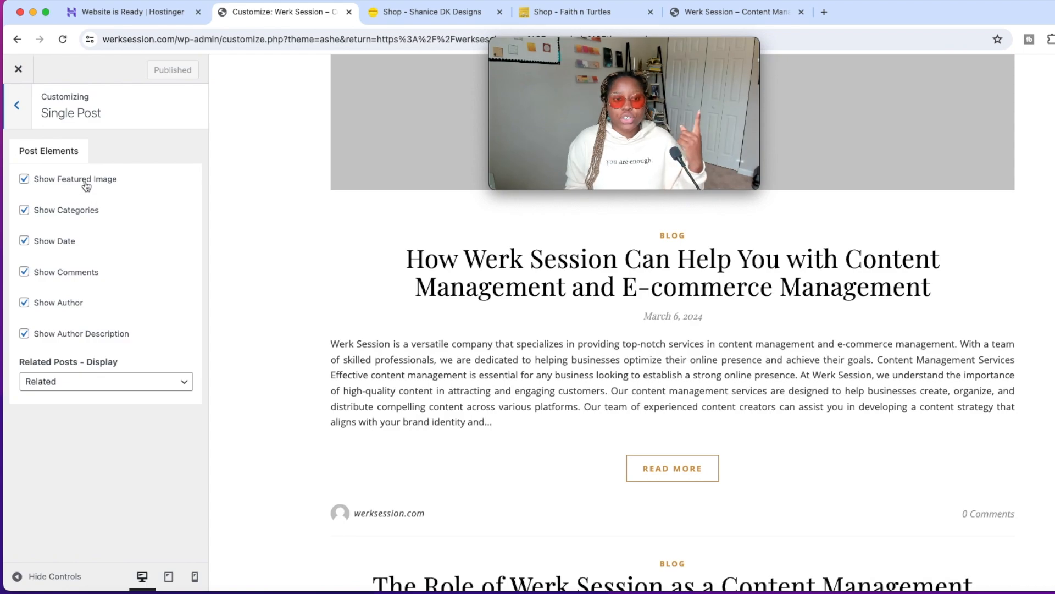
pyautogui.click(23, 243)
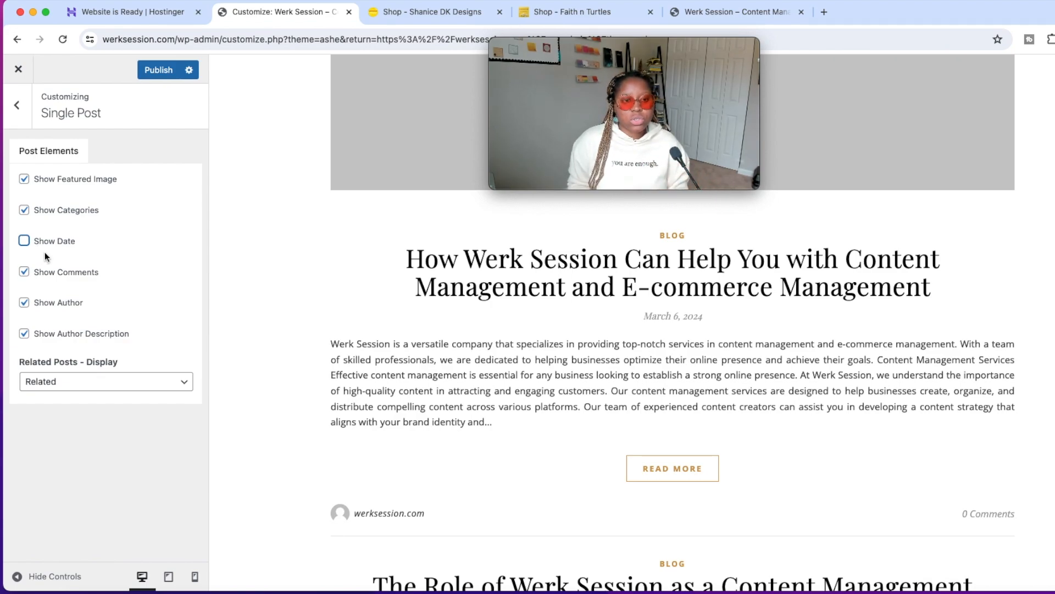
pyautogui.click(16, 106)
pyautogui.click(165, 71)
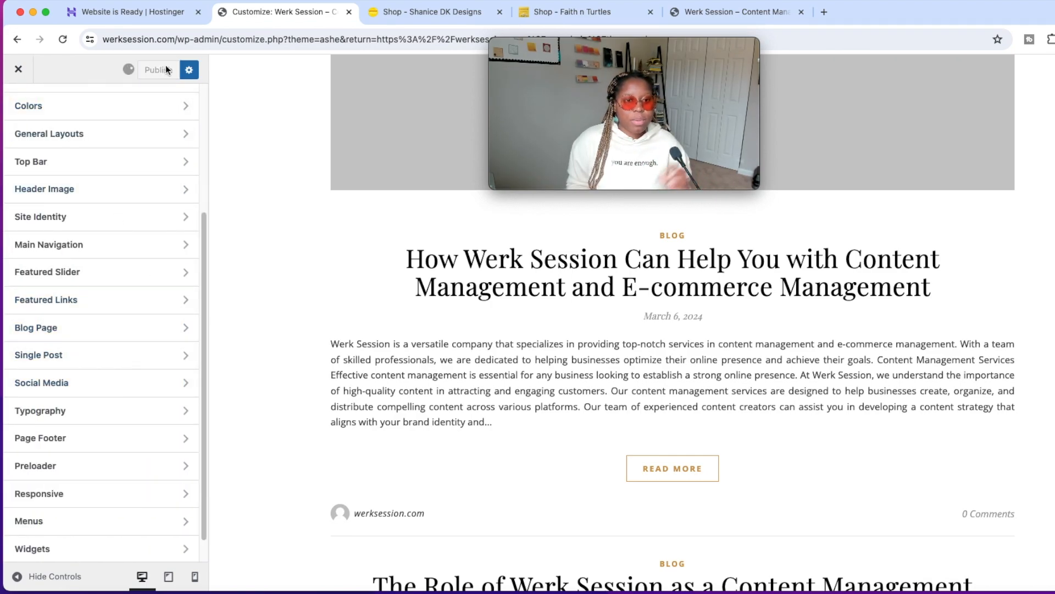
# Examine the Social Media settings, including the icon choices and URL fields for the four social icons.
pyautogui.click(97, 367)
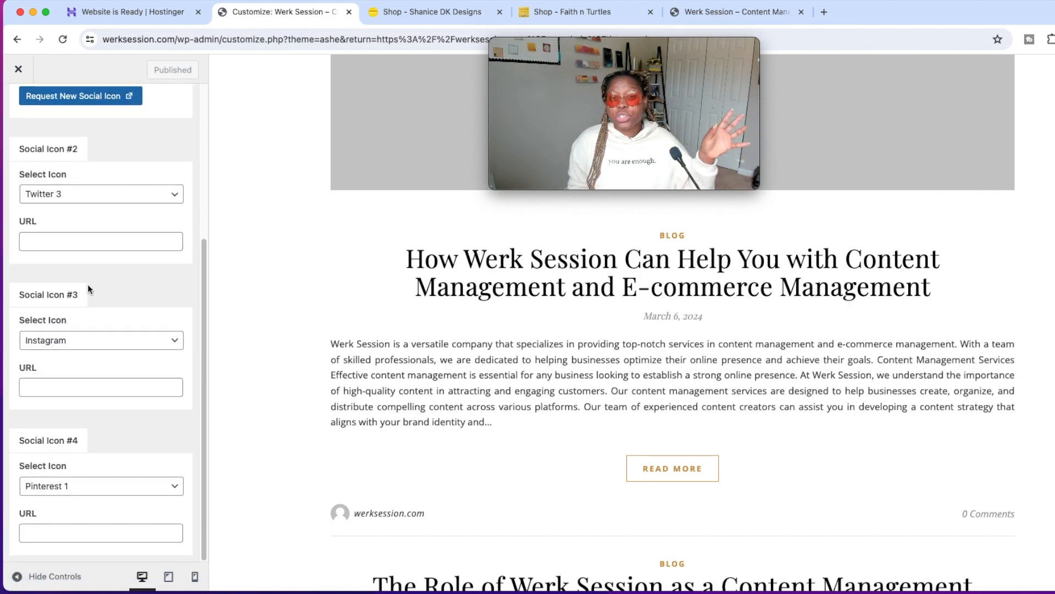
pyautogui.scroll(1, 85, 250)
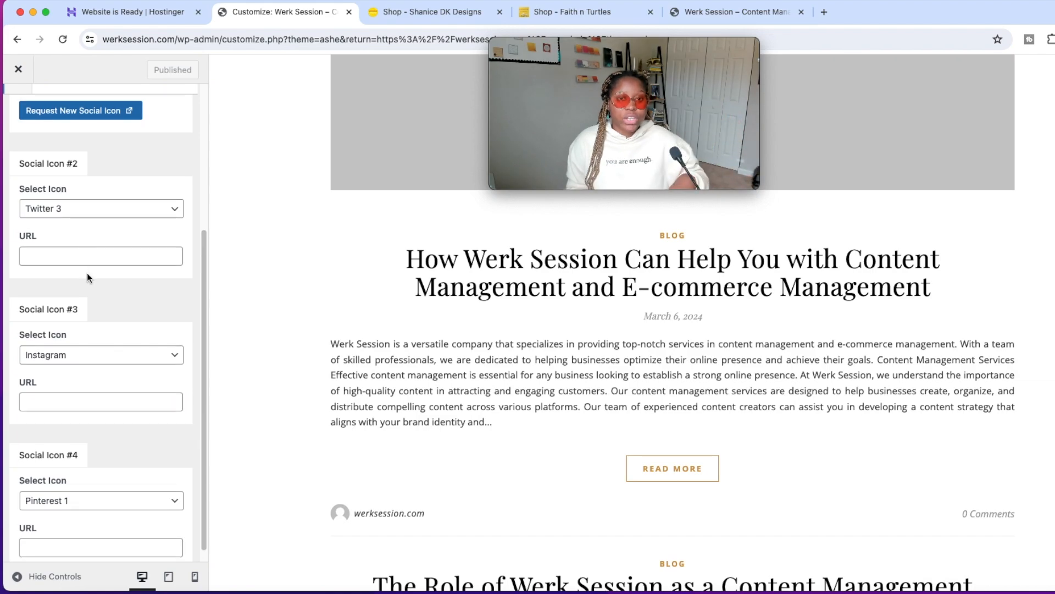
pyautogui.scroll(5, 94, 341)
pyautogui.click(88, 496)
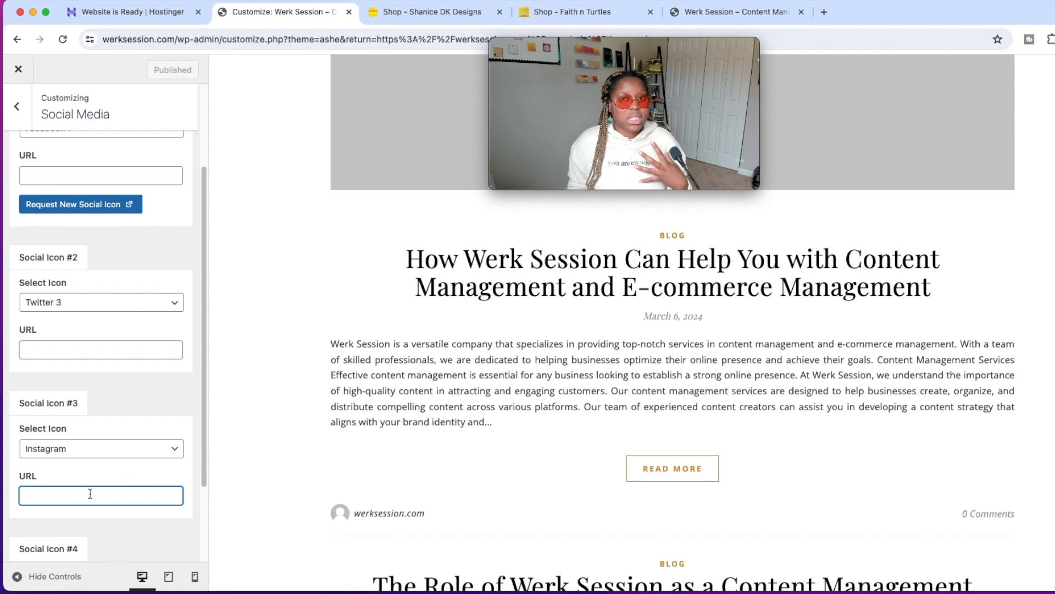
pyautogui.scroll(6, 90, 493)
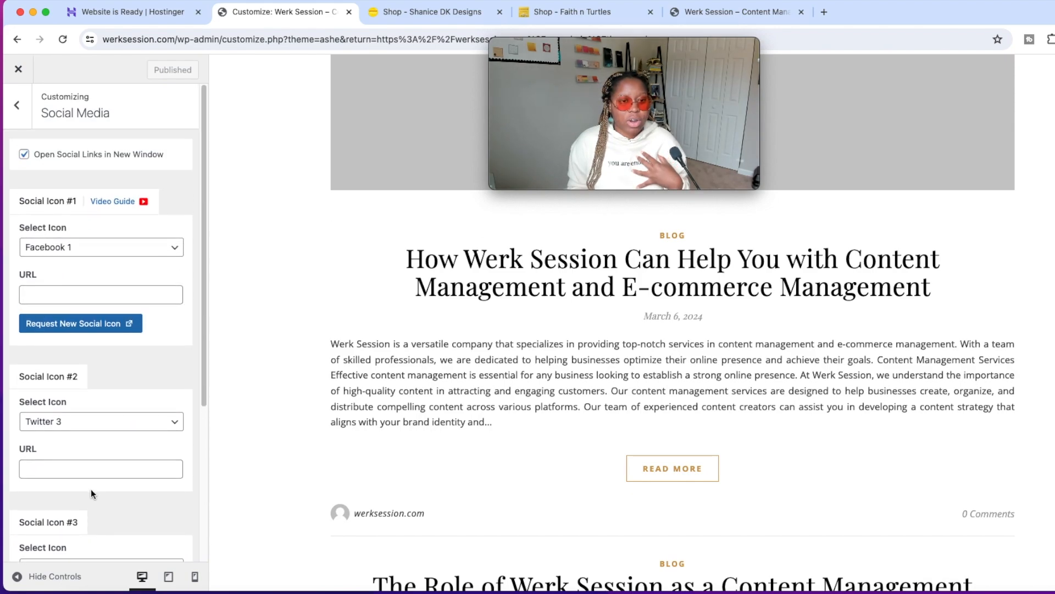
pyautogui.click(15, 127)
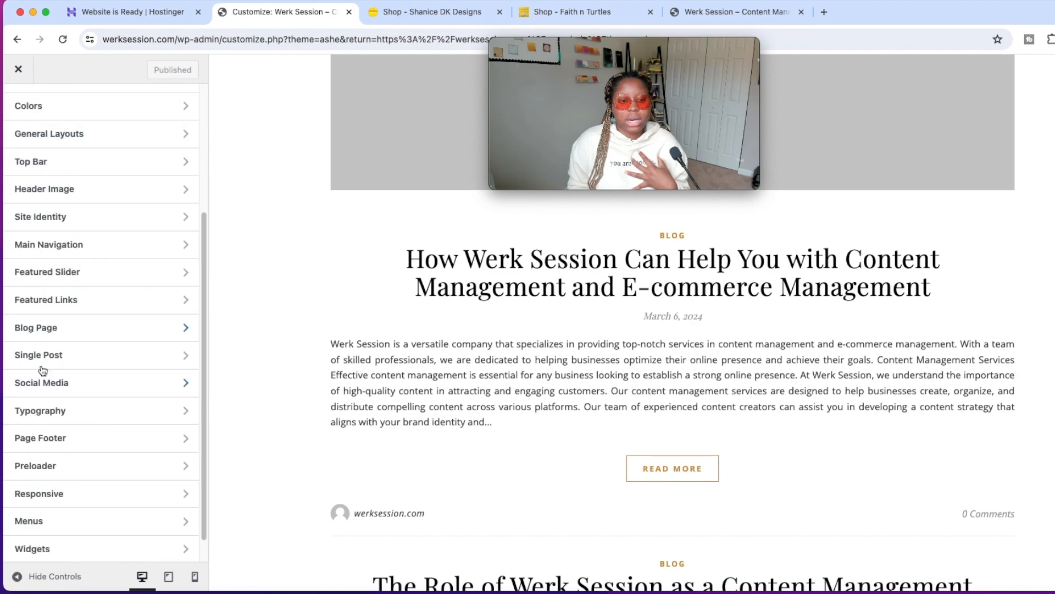
# Check the font families available for the logo and the navigation in the Typography settings.
pyautogui.scroll(-1, 85, 385)
pyautogui.click(91, 383)
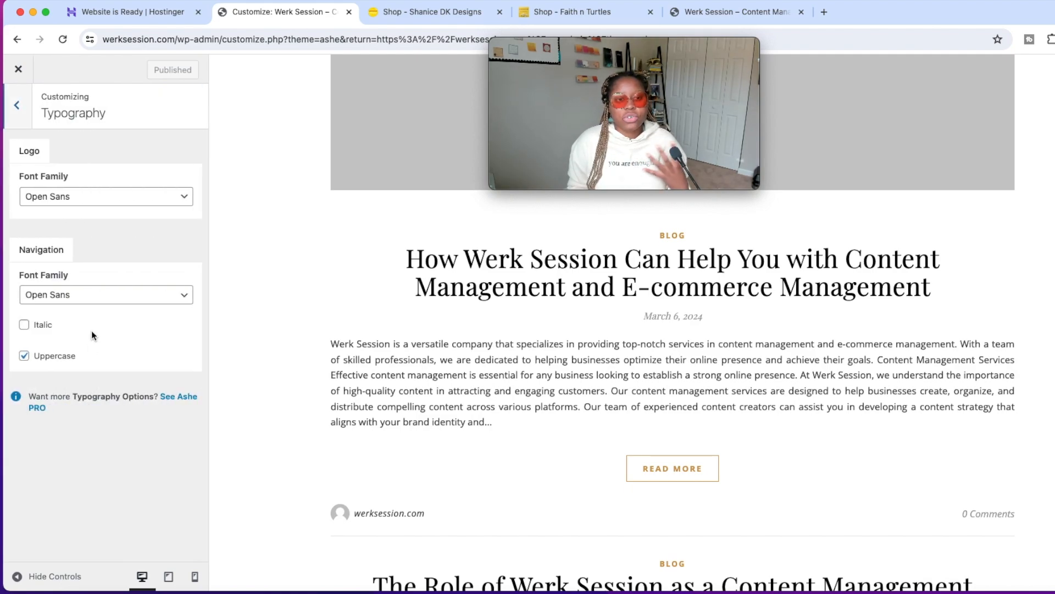
pyautogui.click(113, 197)
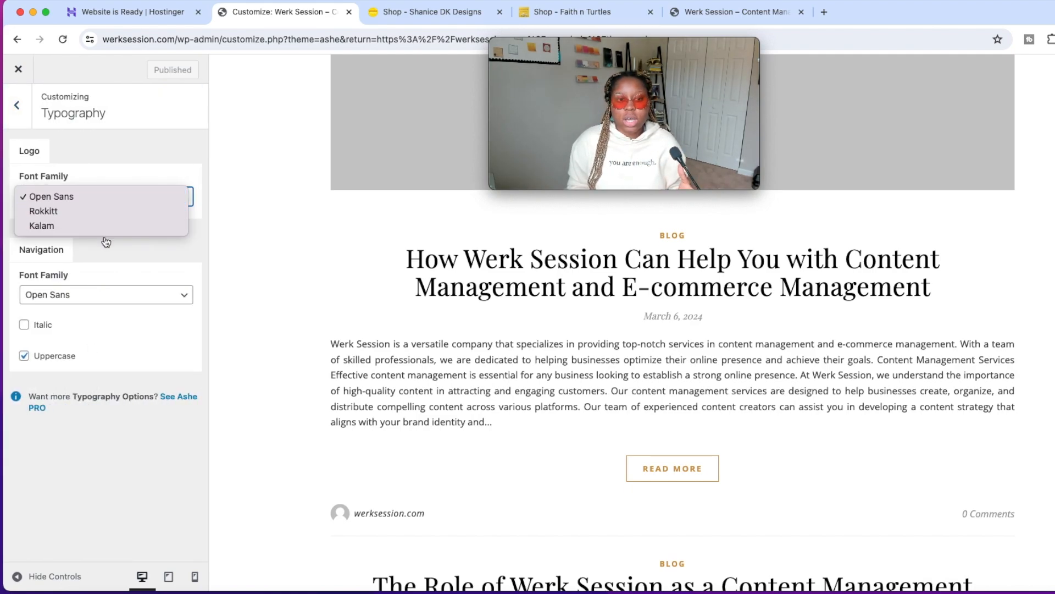
pyautogui.click(119, 269)
pyautogui.click(120, 296)
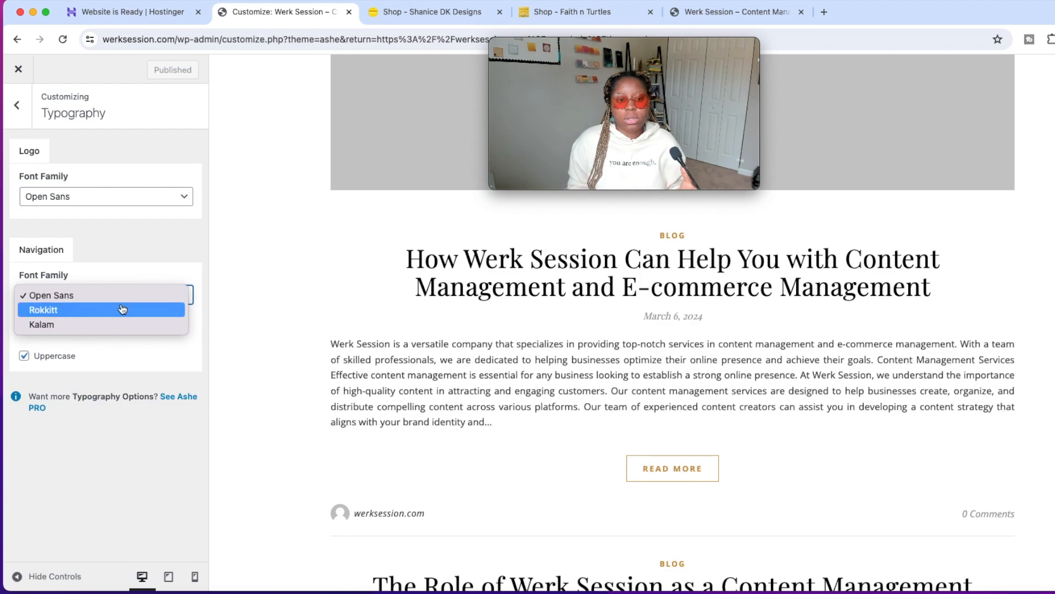
pyautogui.click(135, 238)
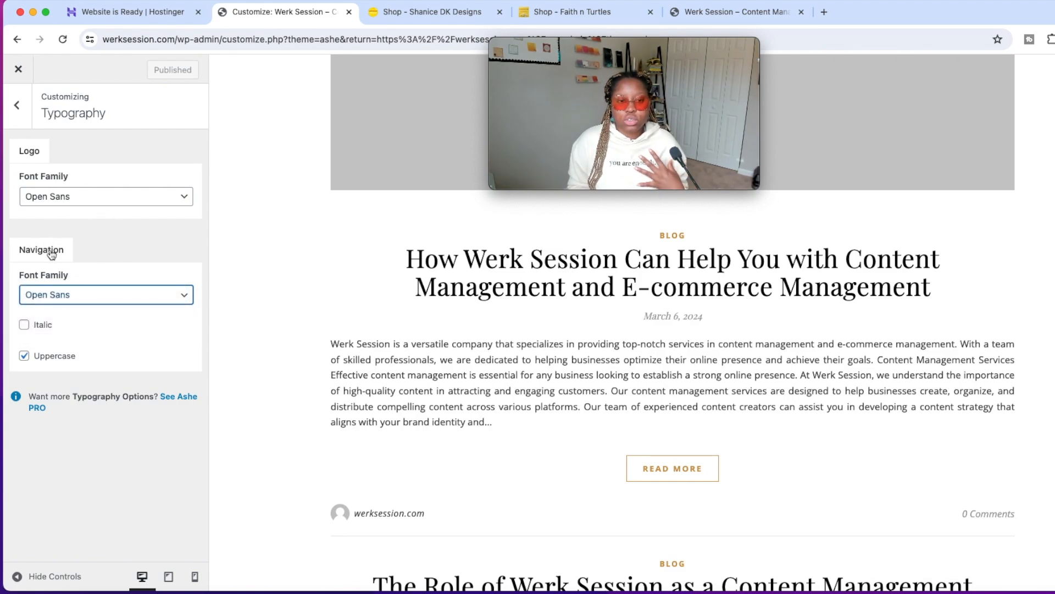
pyautogui.click(16, 105)
# Set the page footer's copyright text to "$year Werk Session $copy", check it in the preview and publish.
pyautogui.click(136, 416)
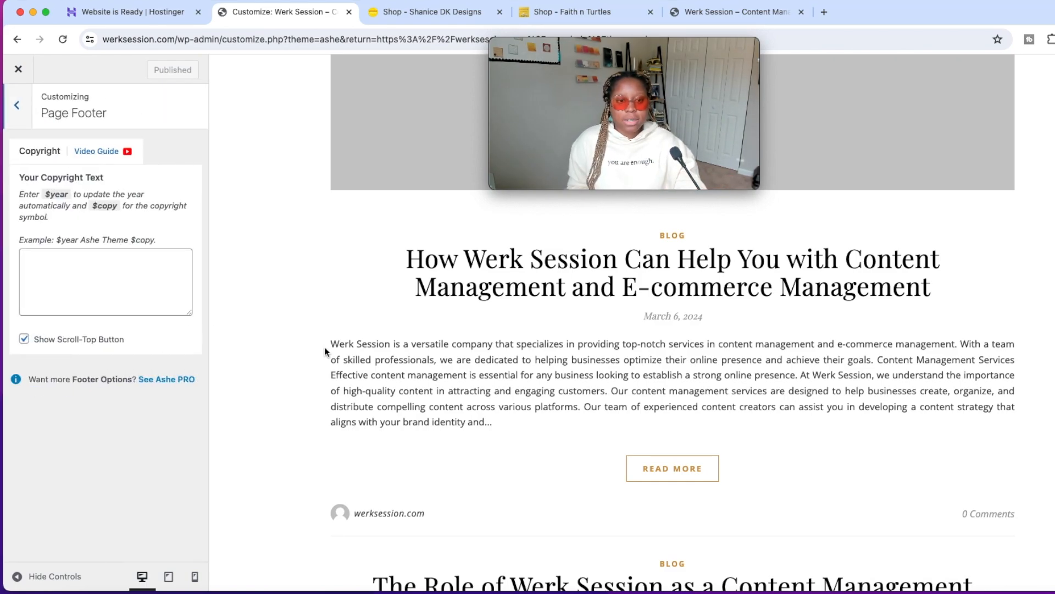
pyautogui.scroll(-4, 327, 352)
pyautogui.scroll(-8, 233, 339)
pyautogui.click(98, 262)
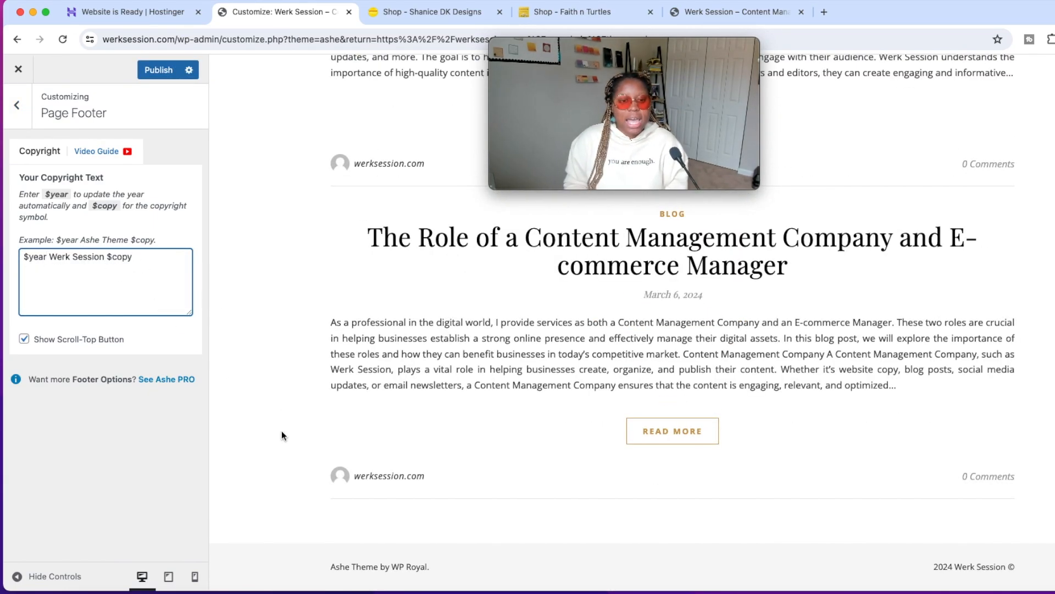
pyautogui.moveTo(356, 568); pyautogui.dragTo(324, 567)
pyautogui.click(323, 568)
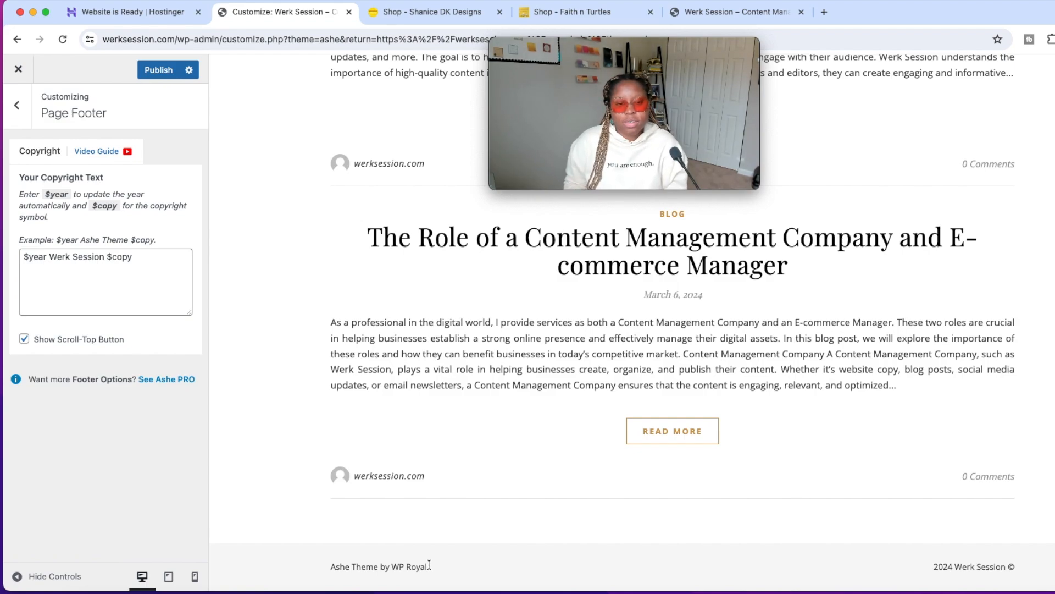
pyautogui.click(162, 73)
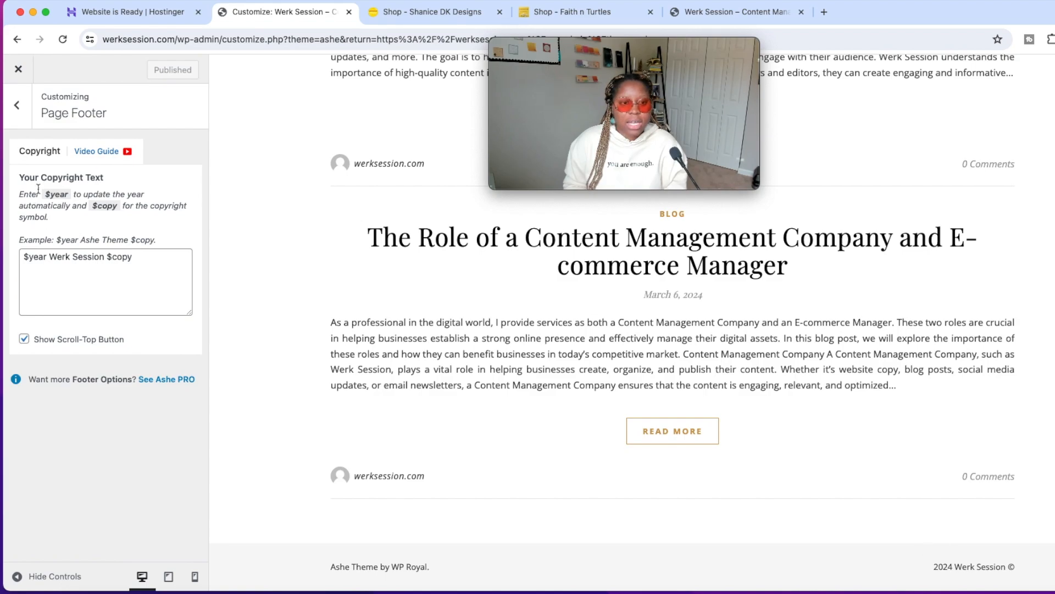
# Inspect the empty Footer Widgets area and view the footer of the Shanice DK Designs shop as an example.
pyautogui.click(17, 105)
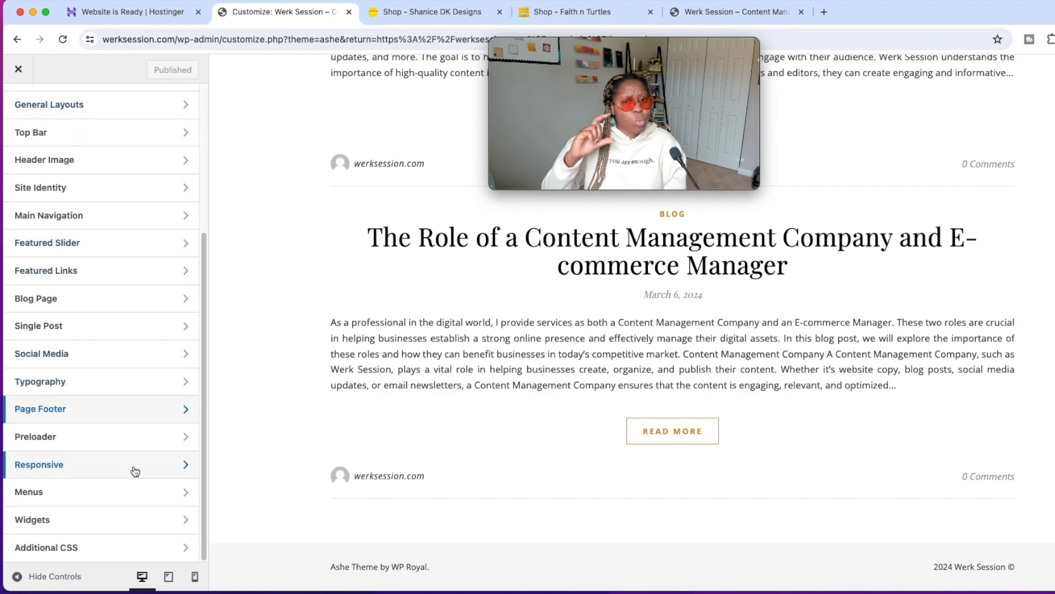
pyautogui.click(136, 519)
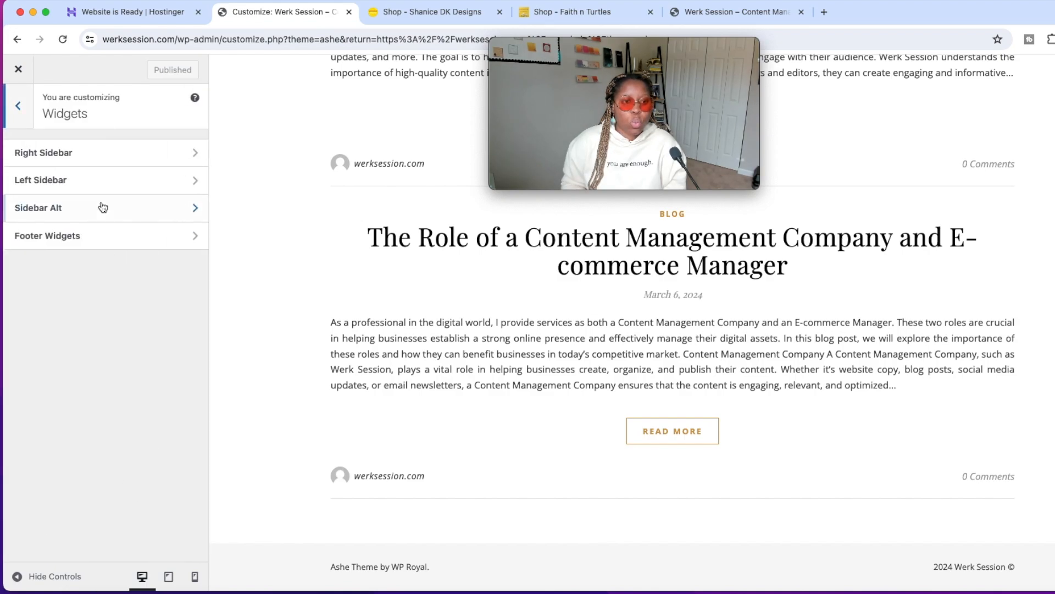
pyautogui.click(108, 245)
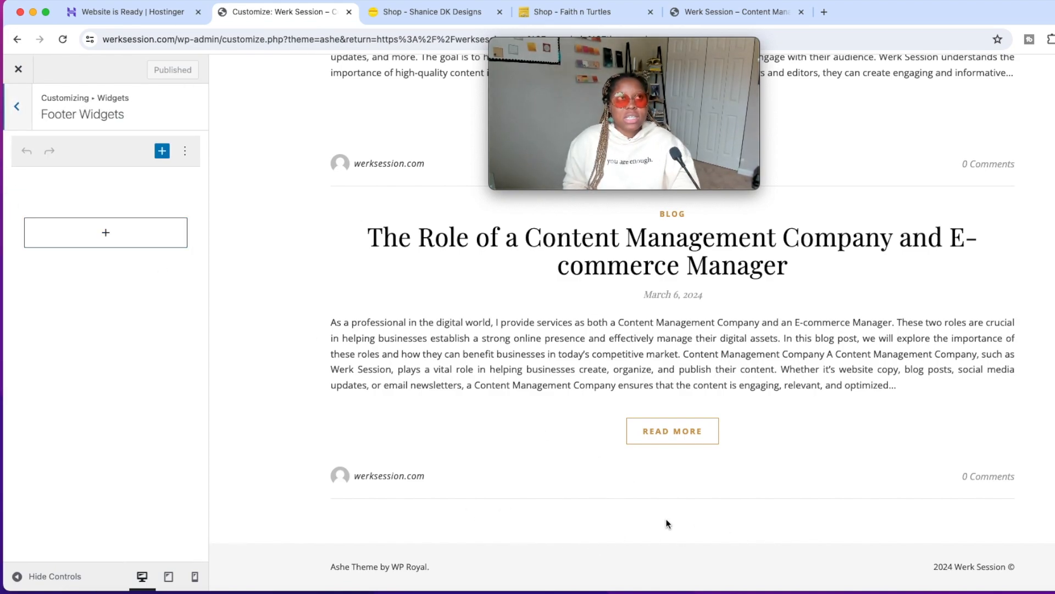
pyautogui.click(507, 17)
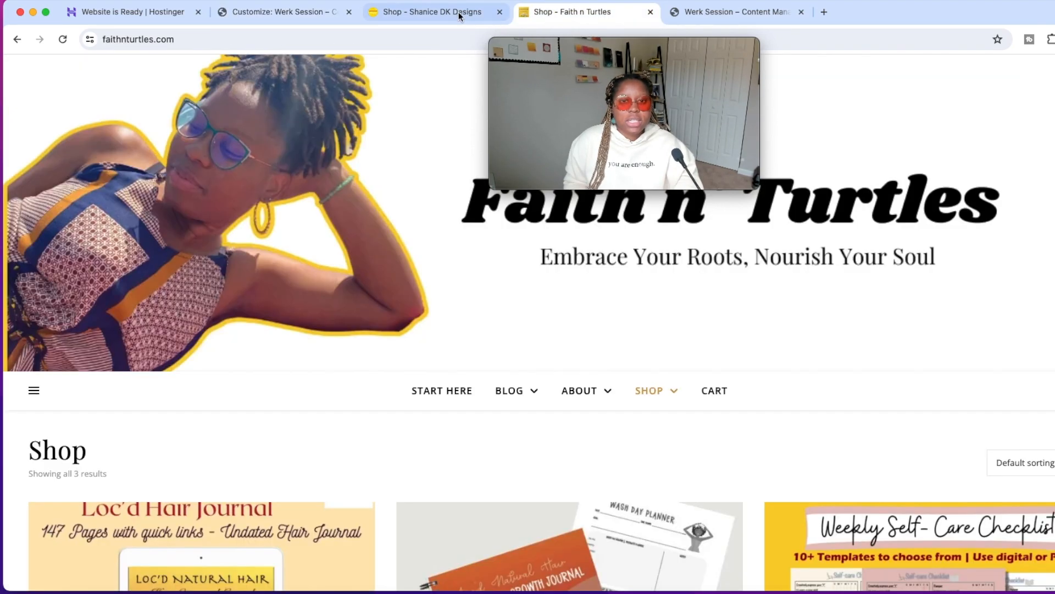
pyautogui.click(464, 11)
pyautogui.scroll(-10, 385, 247)
pyautogui.scroll(-2, 378, 350)
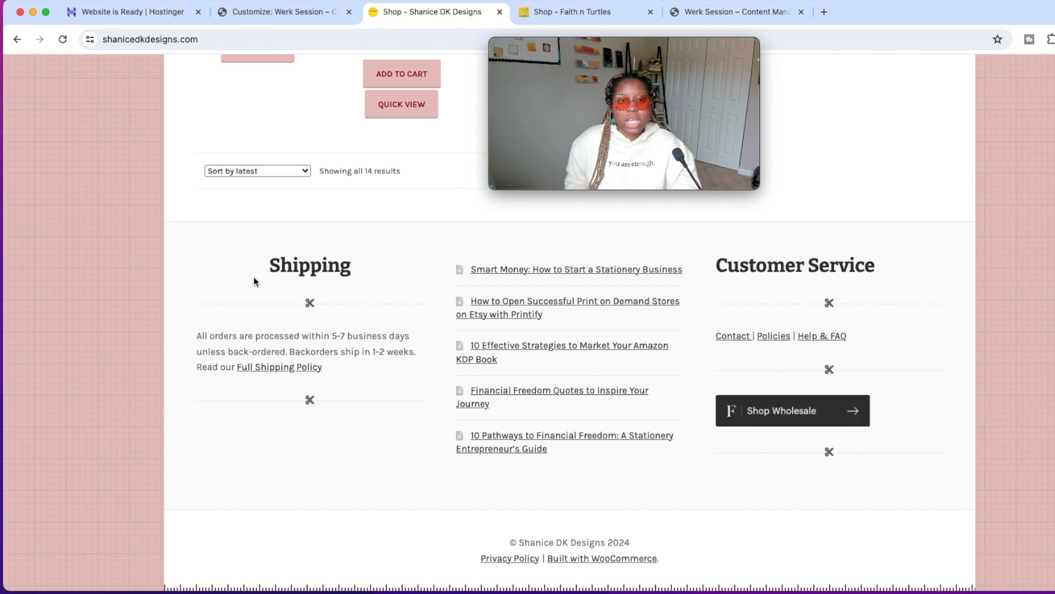
# Leave the footer widget settings and review the live Werk Session homepage with its header and blog posts.
pyautogui.click(294, 15)
pyautogui.click(17, 106)
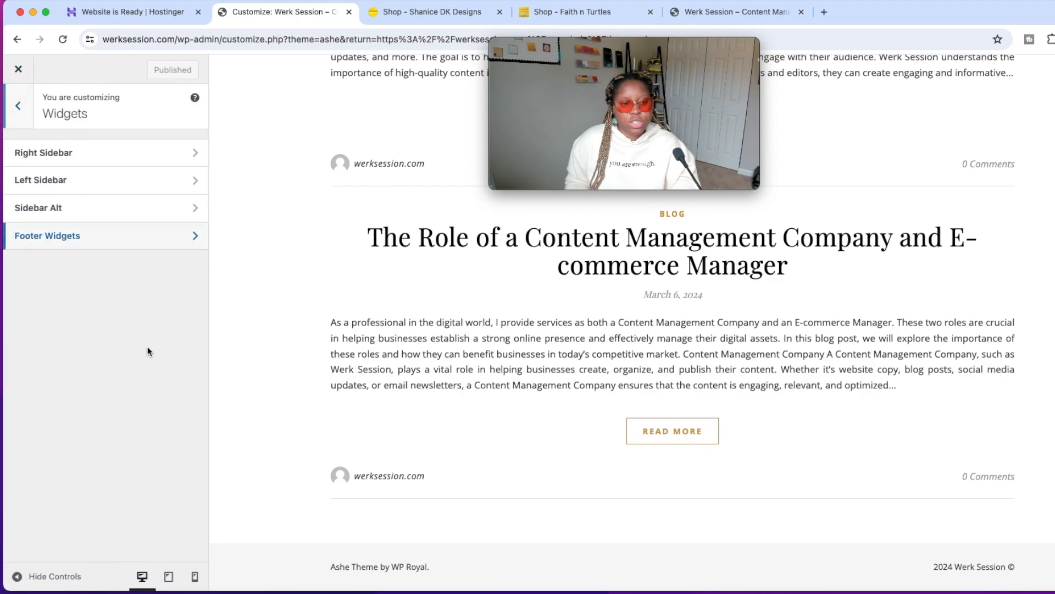
pyautogui.click(18, 105)
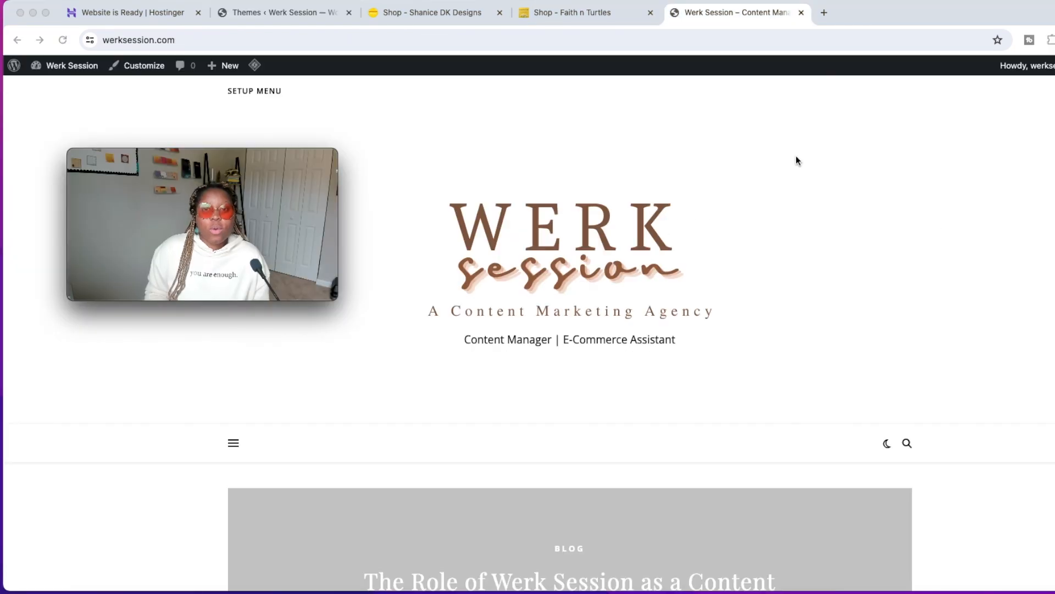
pyautogui.scroll(-1, 813, 242)
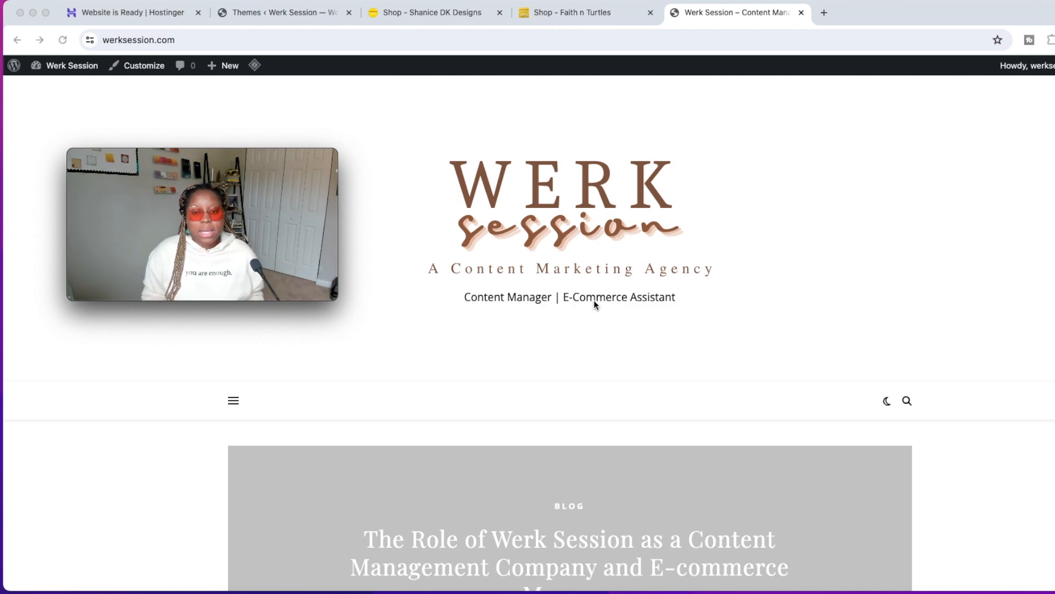
pyautogui.scroll(-10, 682, 308)
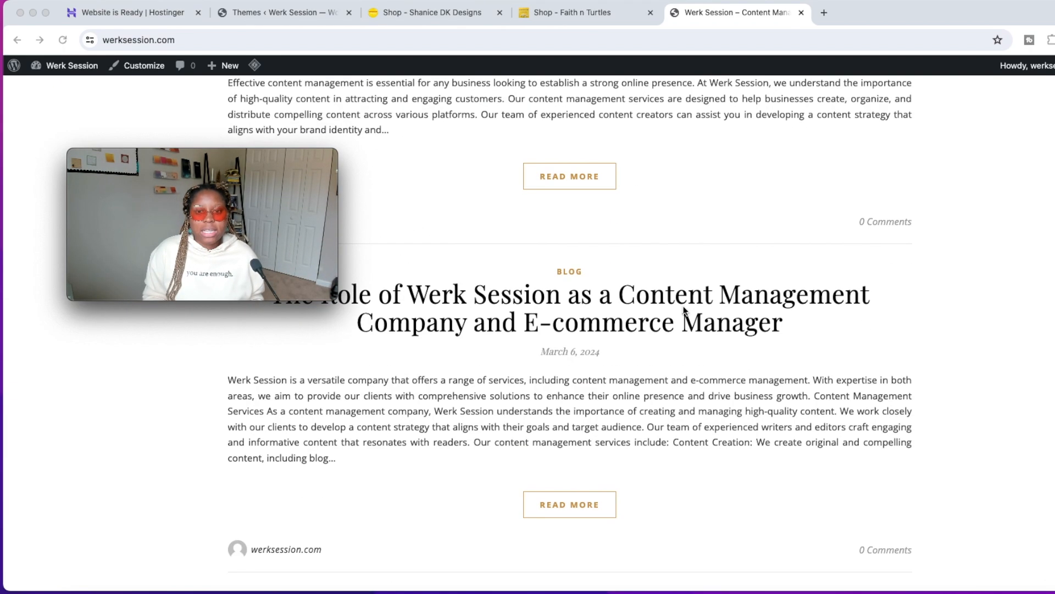
pyautogui.scroll(12, 699, 320)
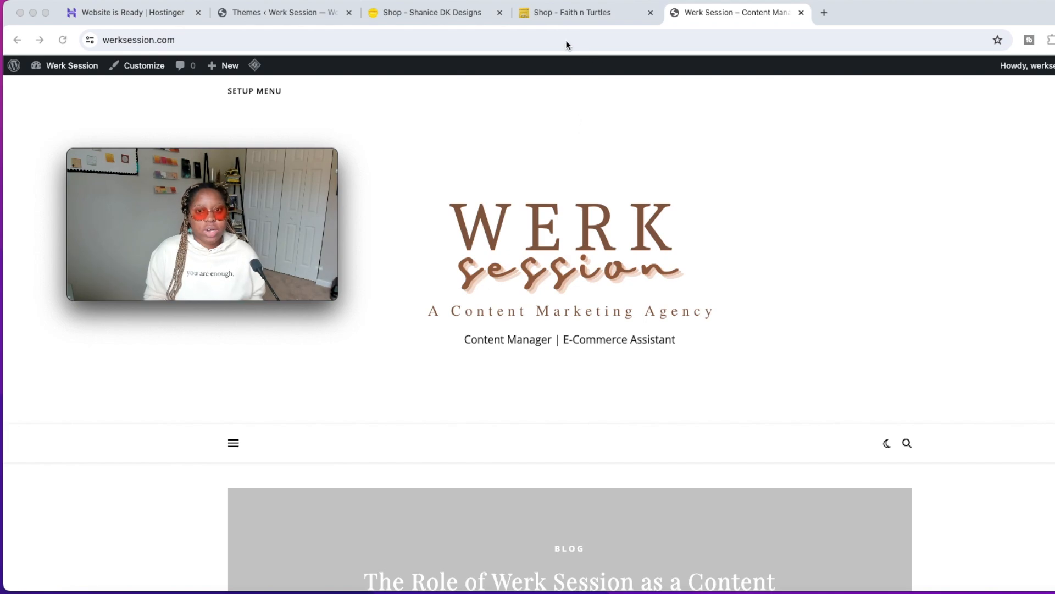
# Move all blog posts except the newest, "How Werk Session Can Help You with Content Management and E-commerce Management", to the trash and check the trashed posts.
pyautogui.click(139, 19)
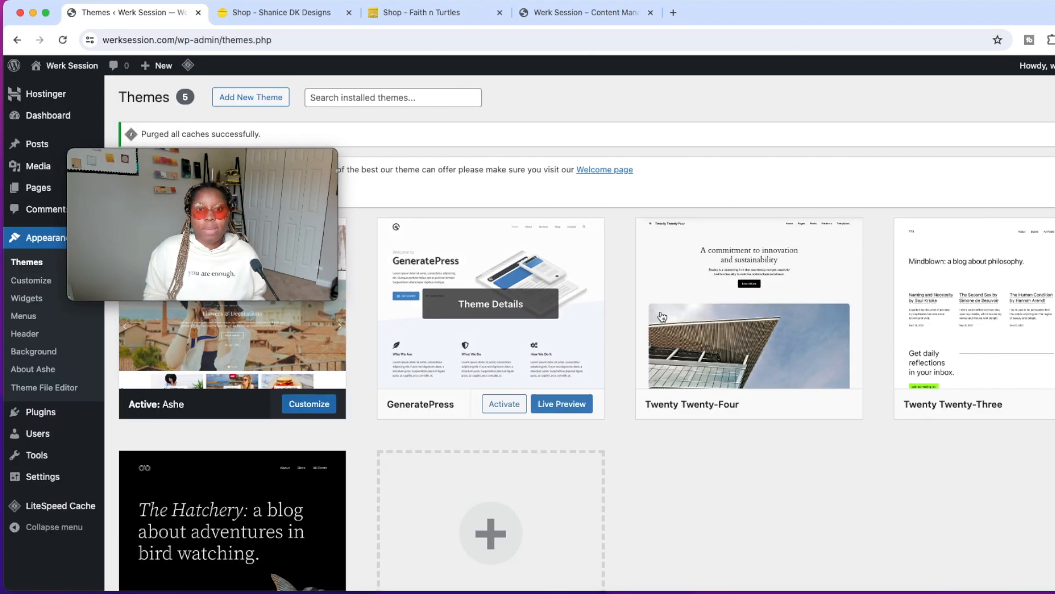
pyautogui.moveTo(331, 155); pyautogui.dragTo(942, 42)
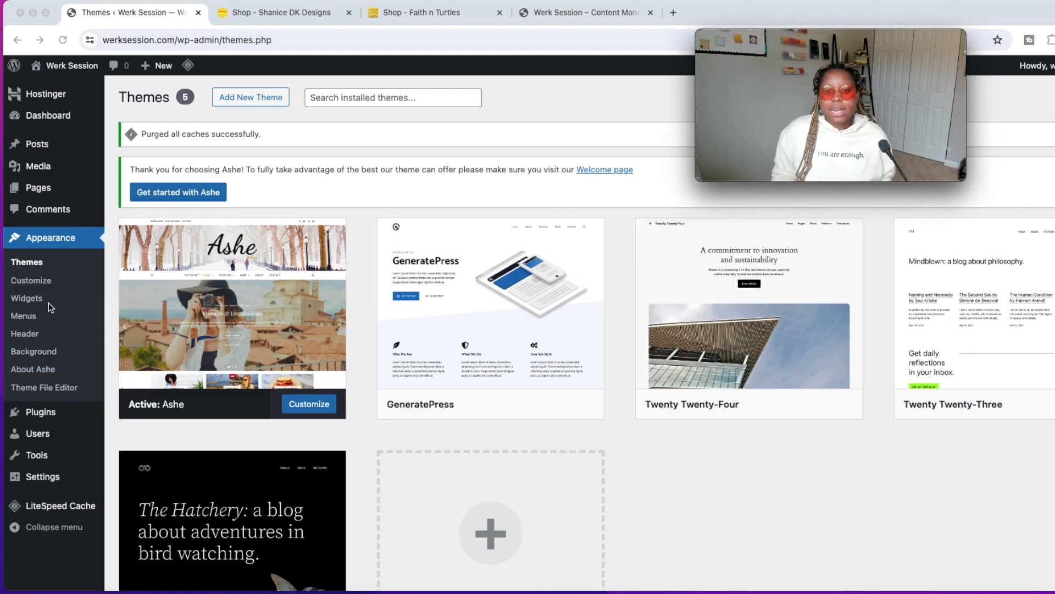
pyautogui.click(45, 145)
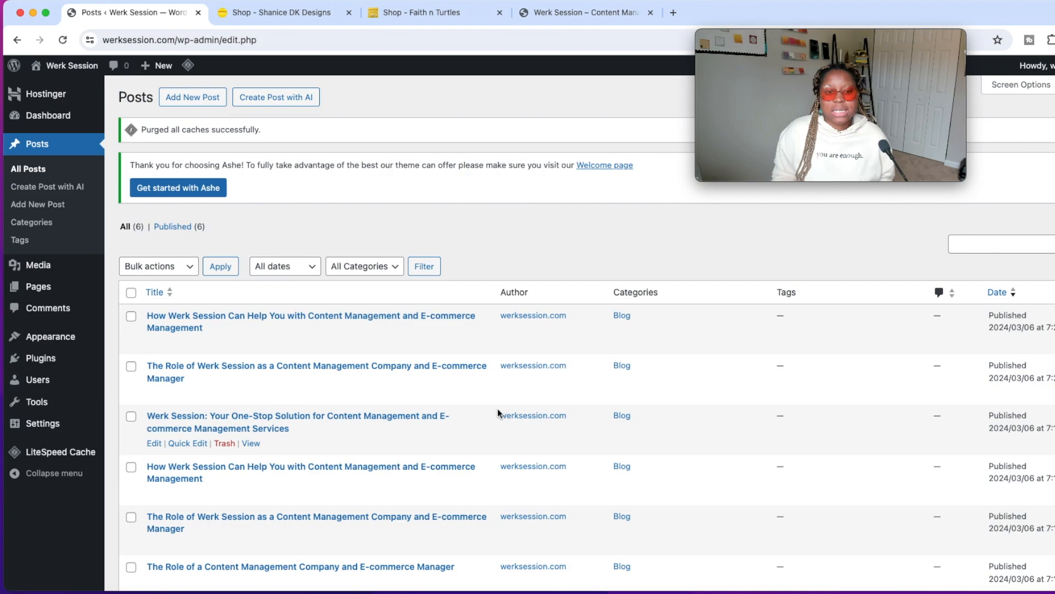
pyautogui.scroll(-3, 515, 358)
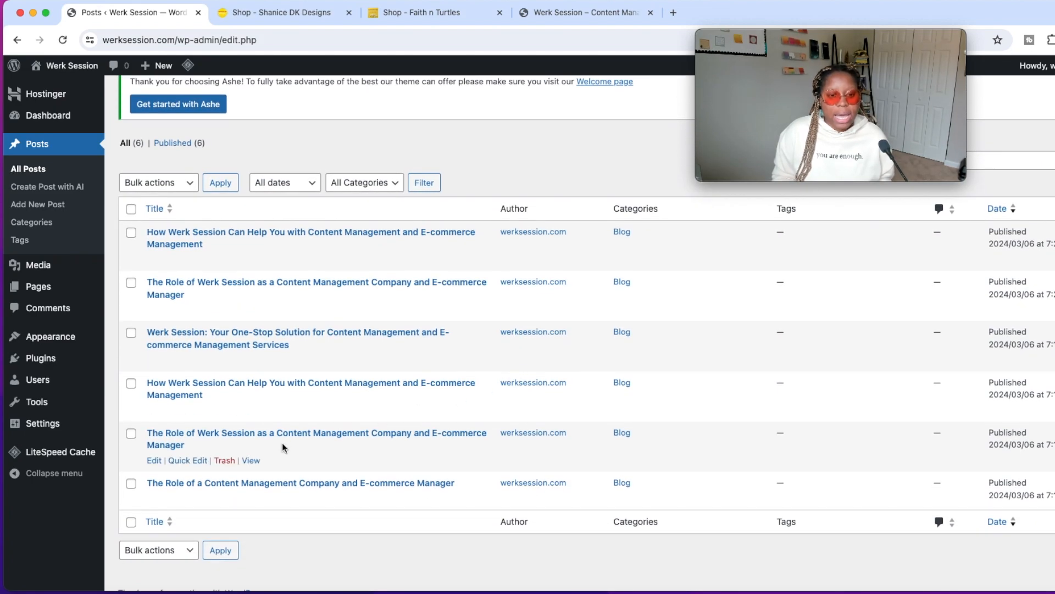
pyautogui.click(131, 332)
pyautogui.click(131, 383)
pyautogui.click(131, 433)
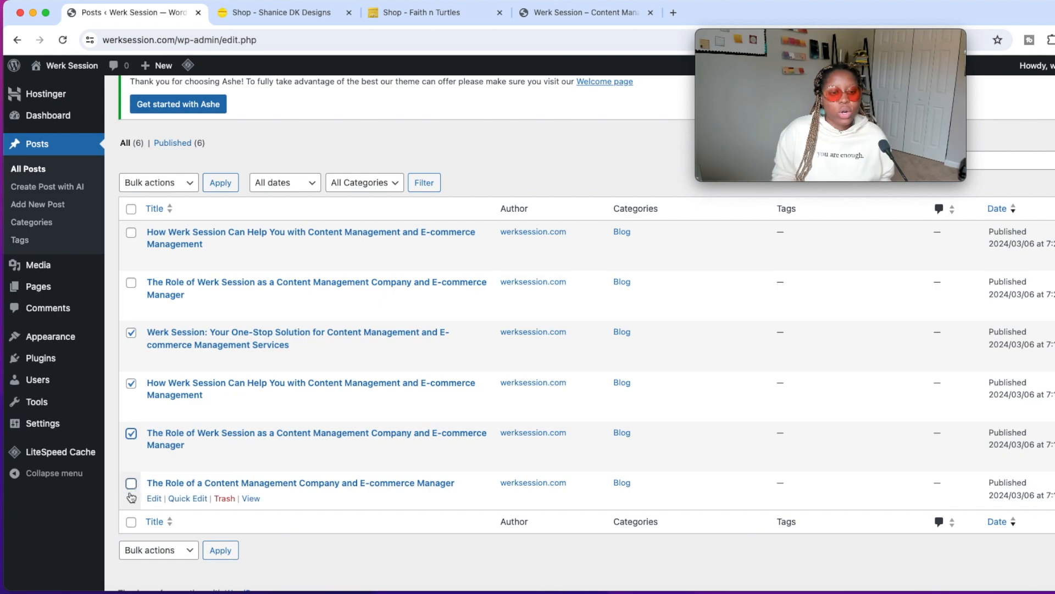
pyautogui.click(131, 283)
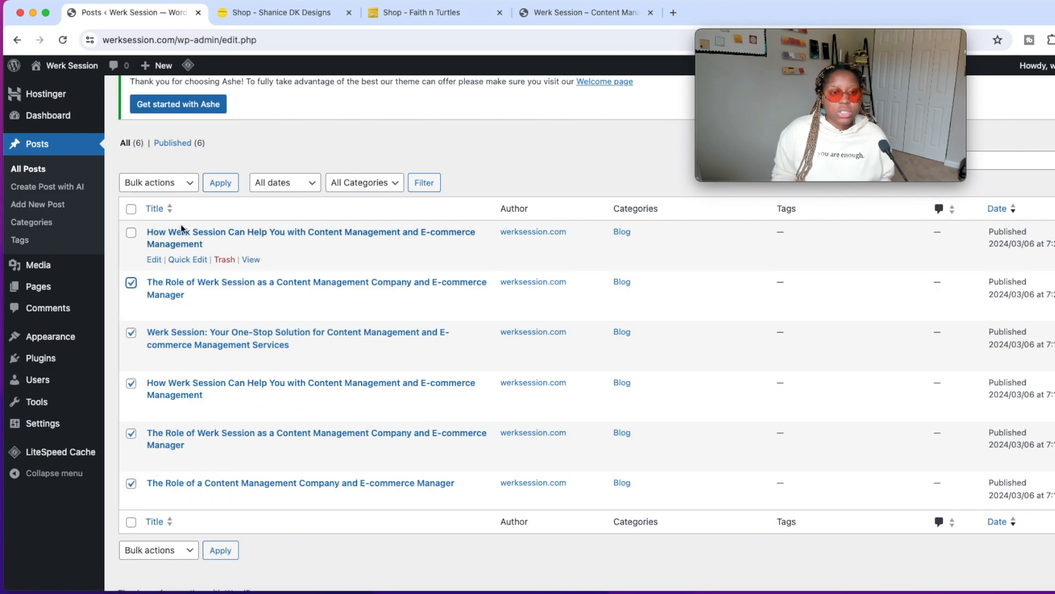
pyautogui.click(189, 183)
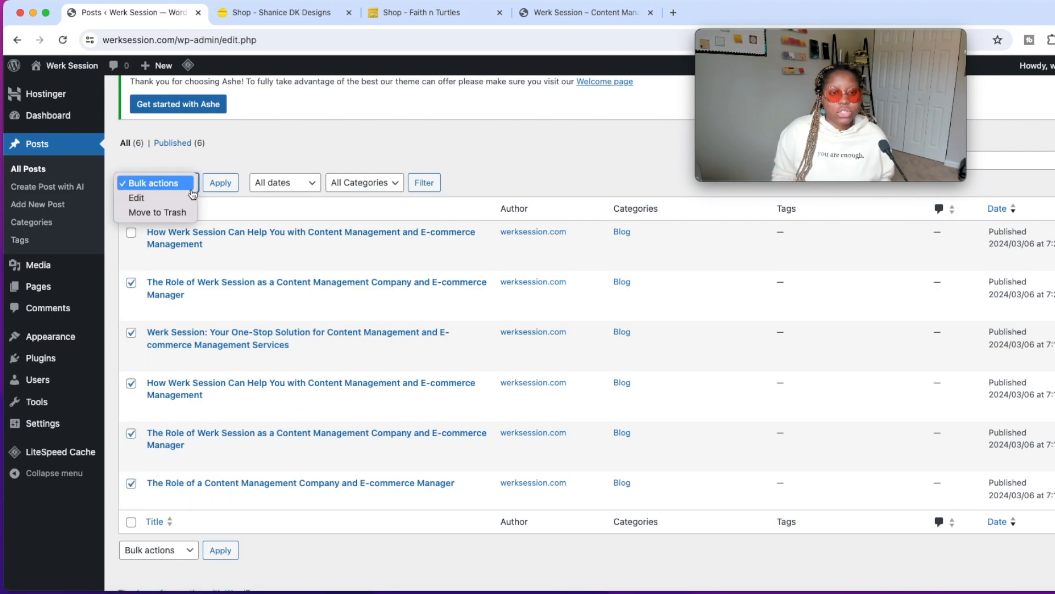
pyautogui.click(182, 213)
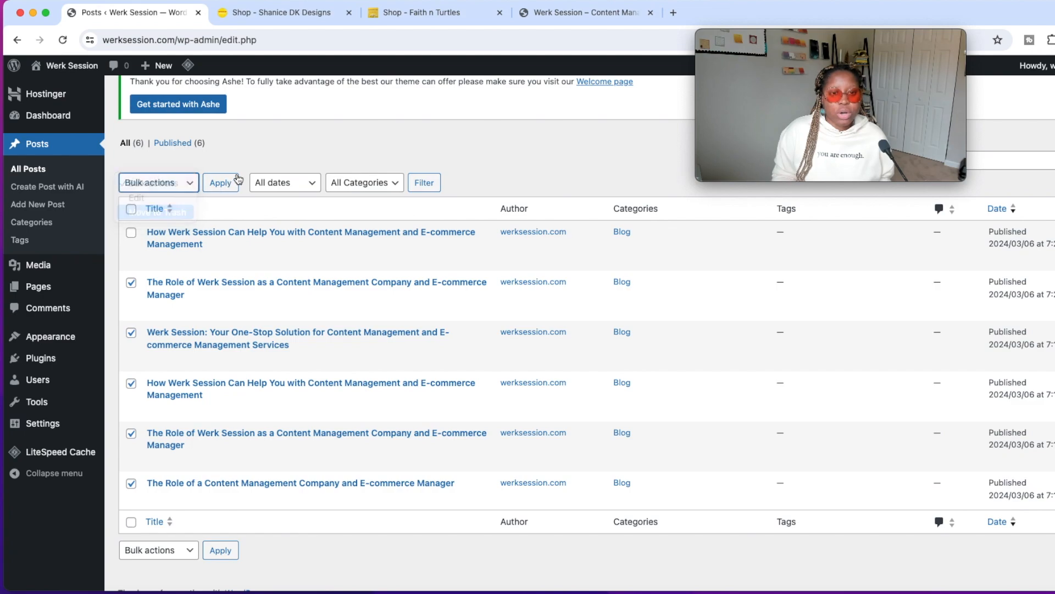
pyautogui.click(220, 183)
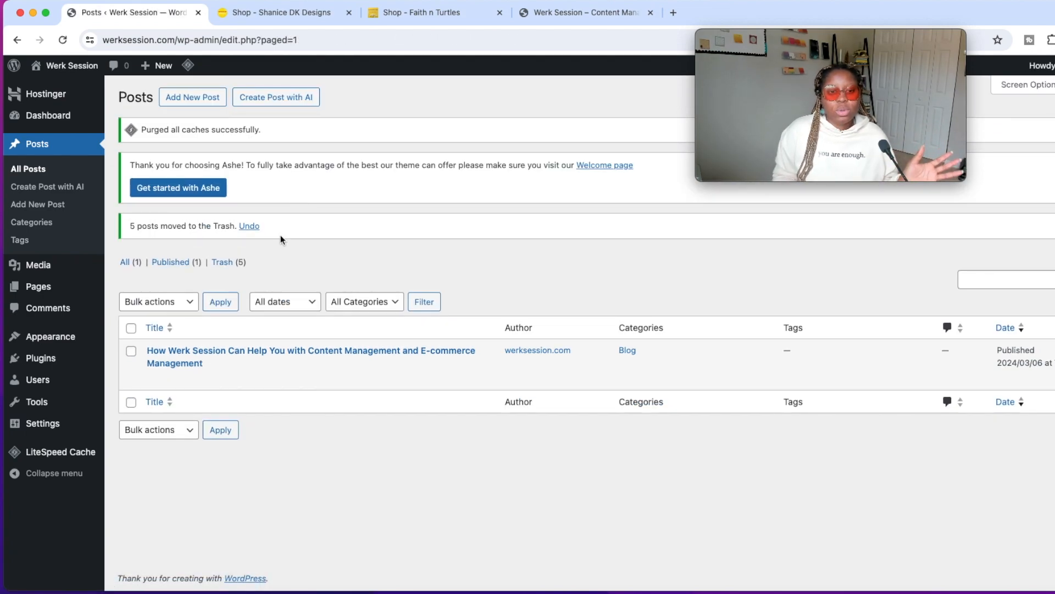
pyautogui.click(225, 262)
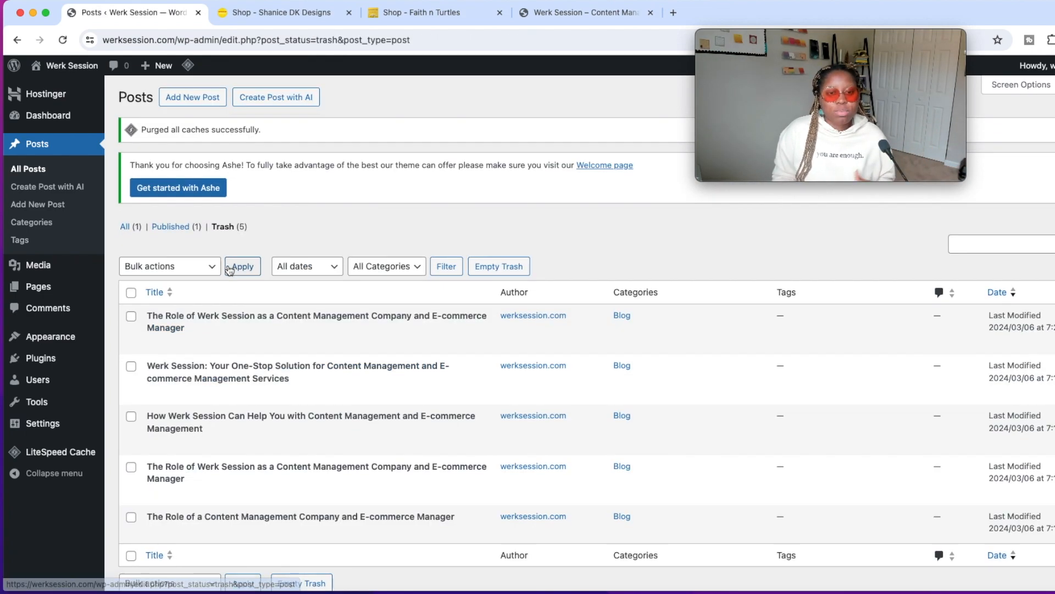
pyautogui.click(135, 229)
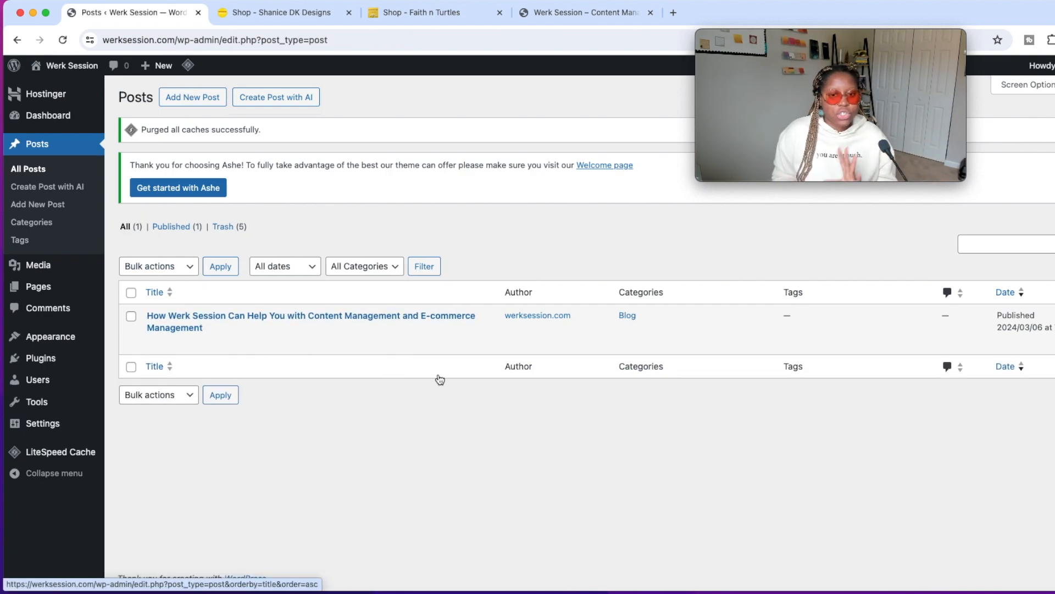
# Create a new page titled "Blog" with no content, dismissing the block editor welcome guide, and publish it.
pyautogui.moveTo(80, 267)
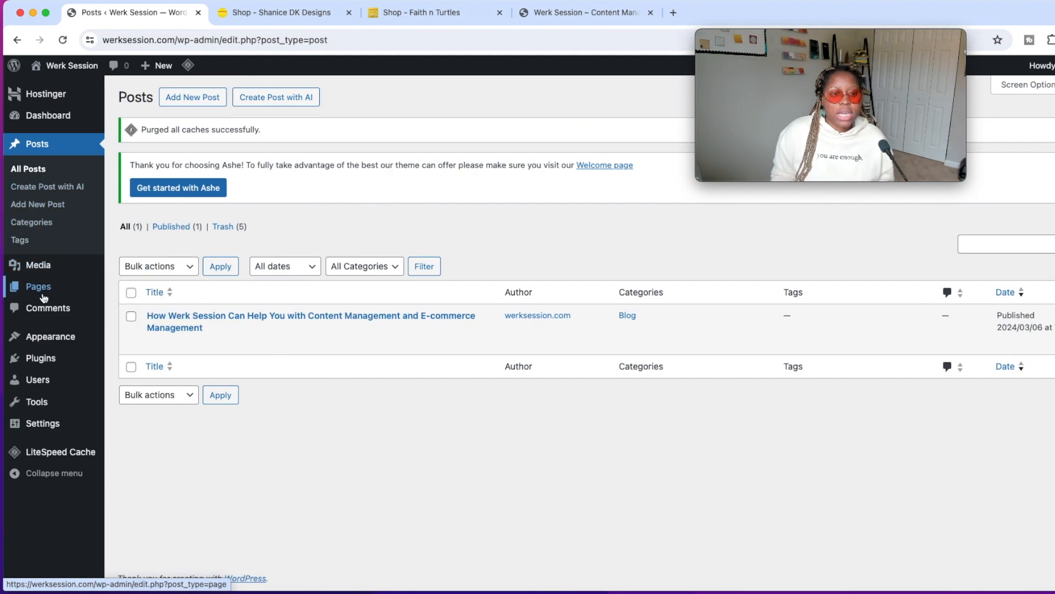
pyautogui.click(44, 284)
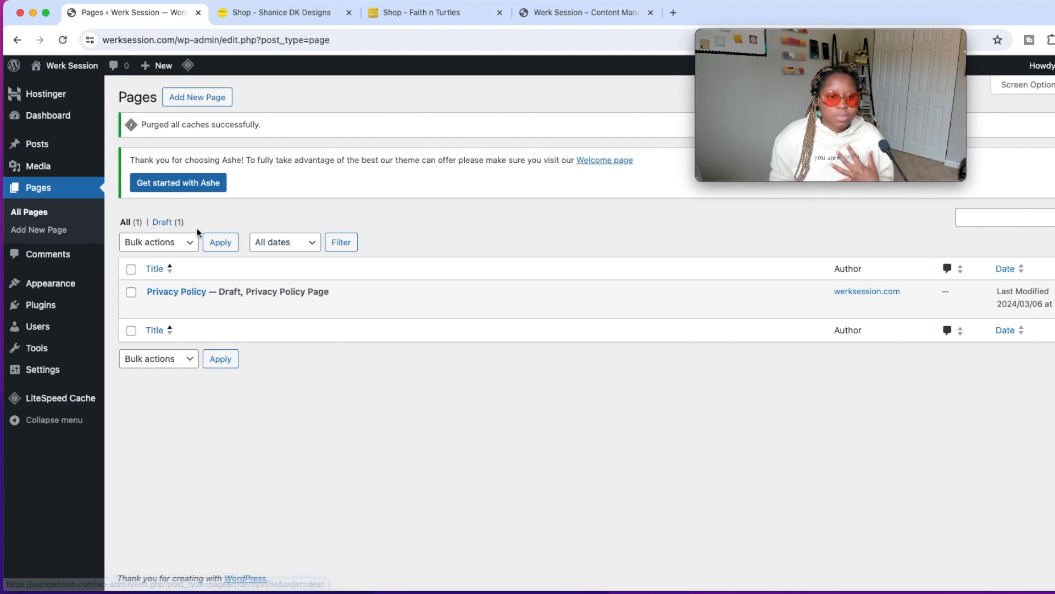
pyautogui.click(110, 97)
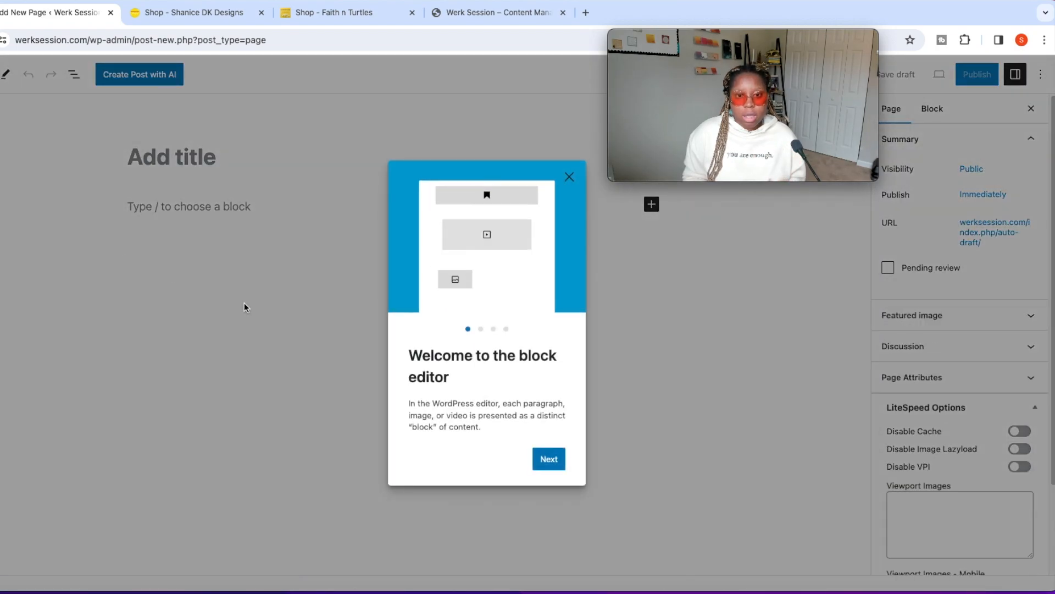
pyautogui.click(547, 465)
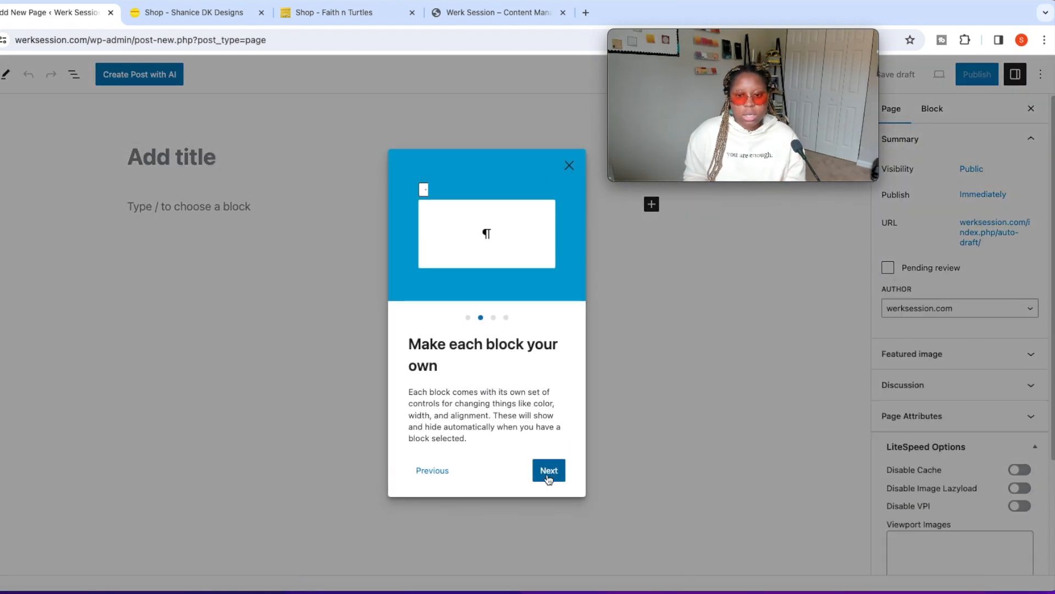
pyautogui.click(548, 470)
pyautogui.click(569, 175)
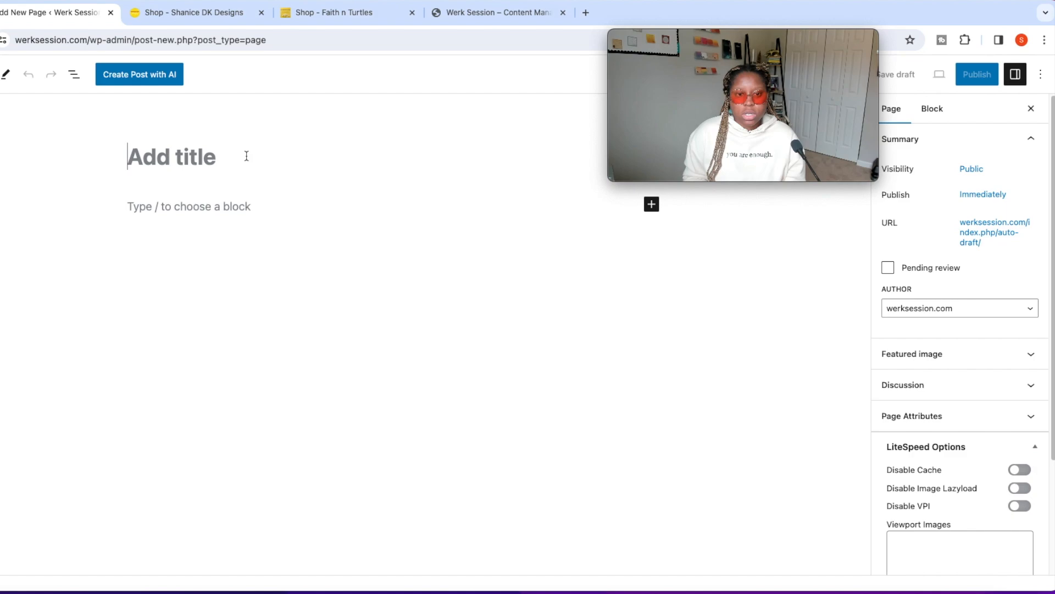
pyautogui.write('Blog')
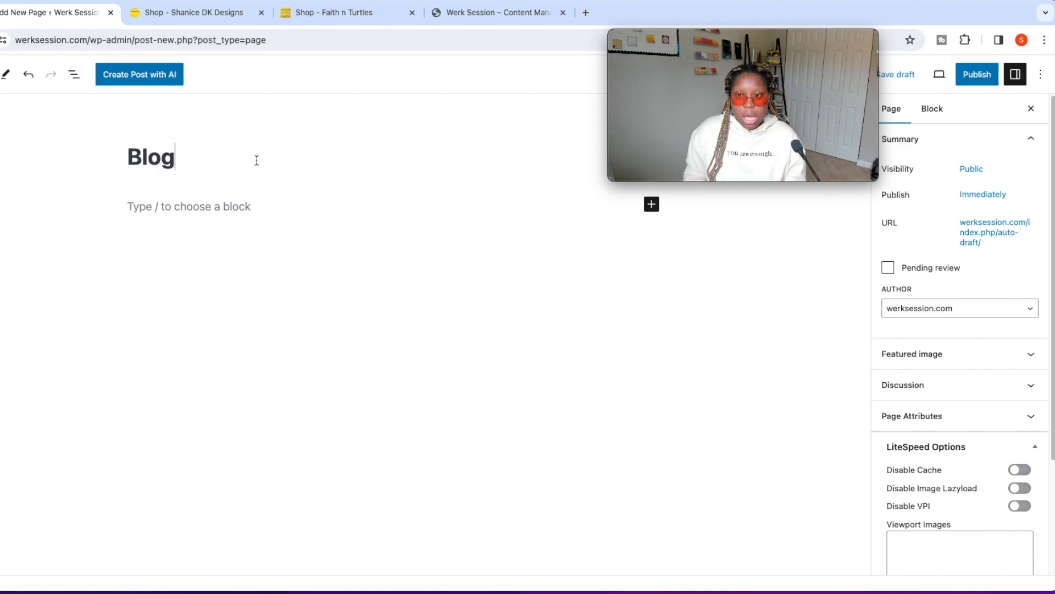
pyautogui.click(977, 75)
pyautogui.click(935, 77)
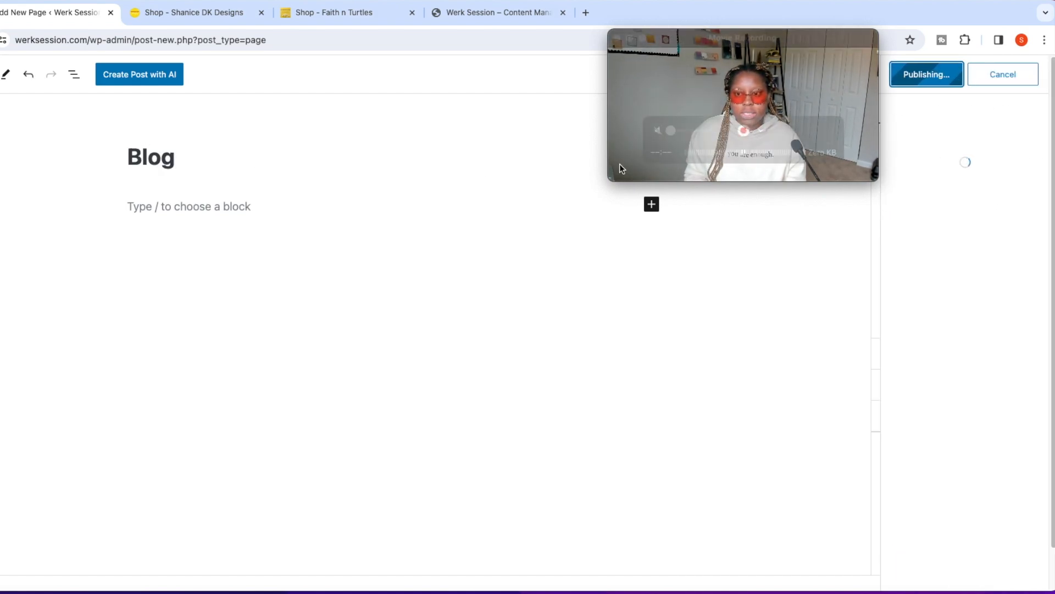
# Create a new page titled "About" with the paragraph "add info about you" and publish it.
pyautogui.click(0, 74)
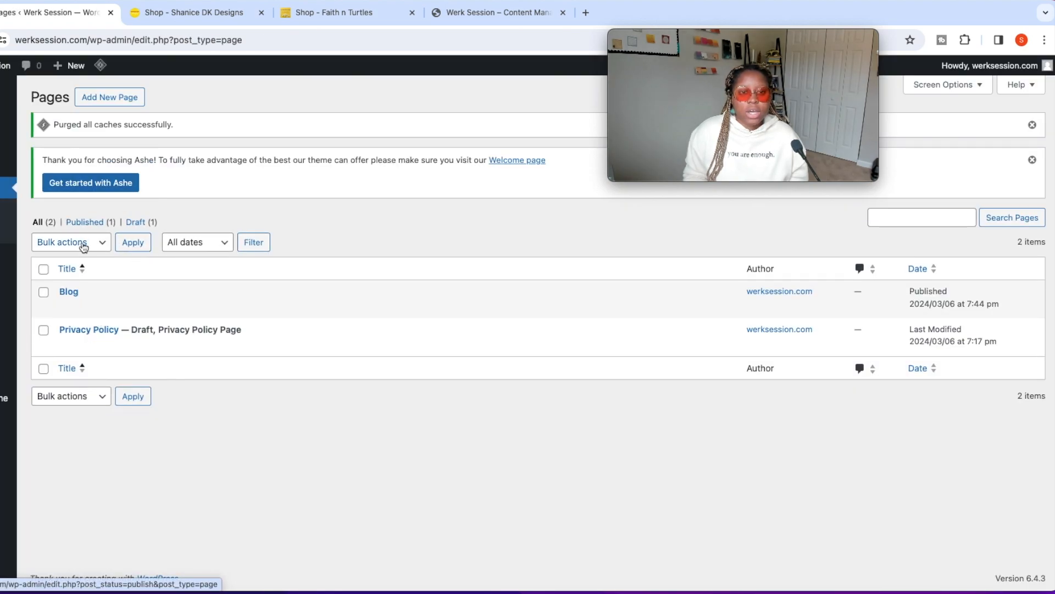
pyautogui.click(112, 98)
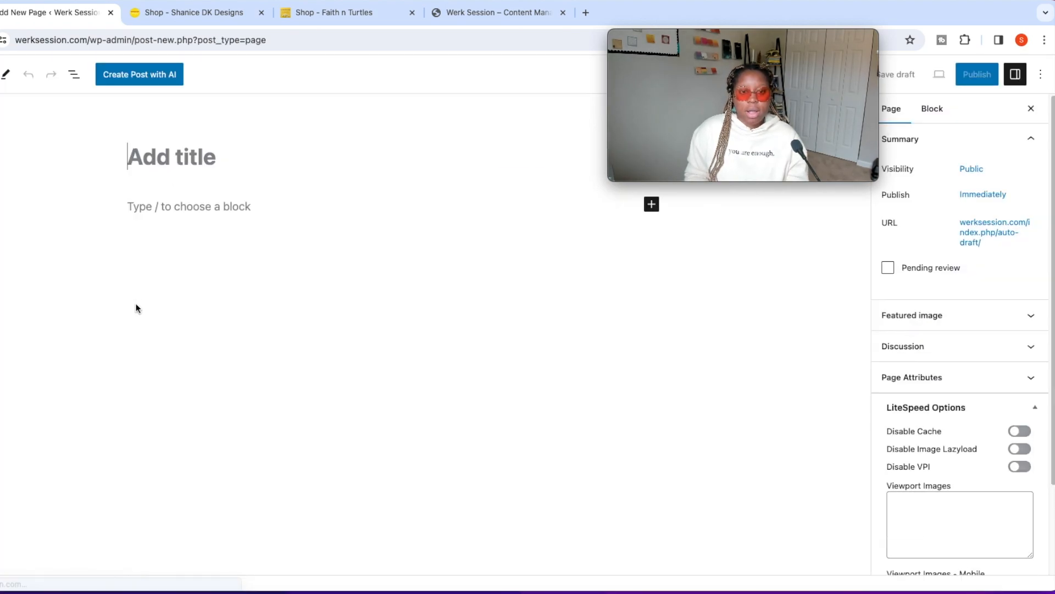
pyautogui.write('About')
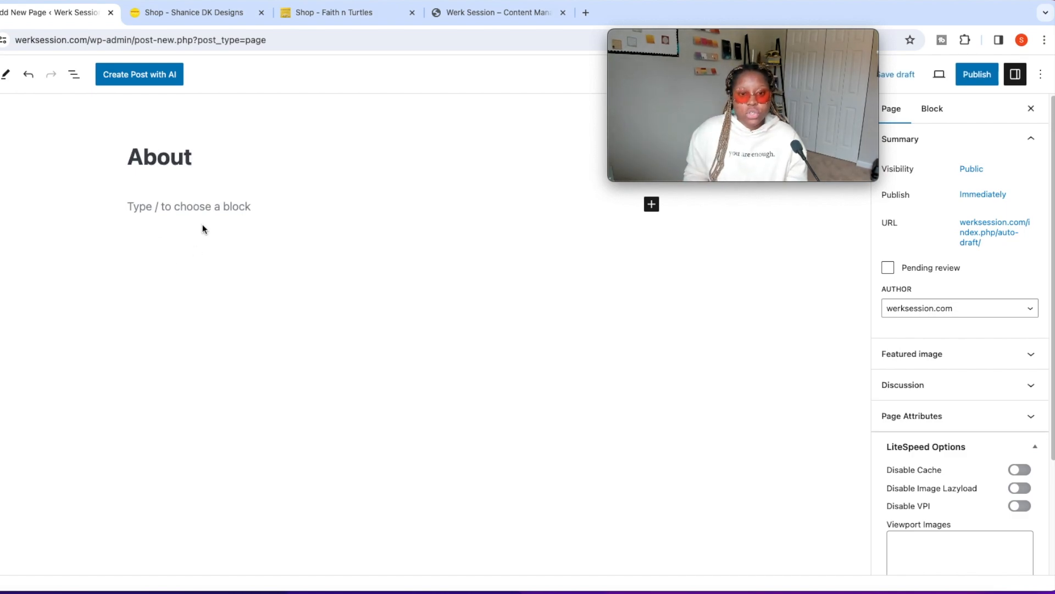
pyautogui.click(208, 208)
pyautogui.write('add ')
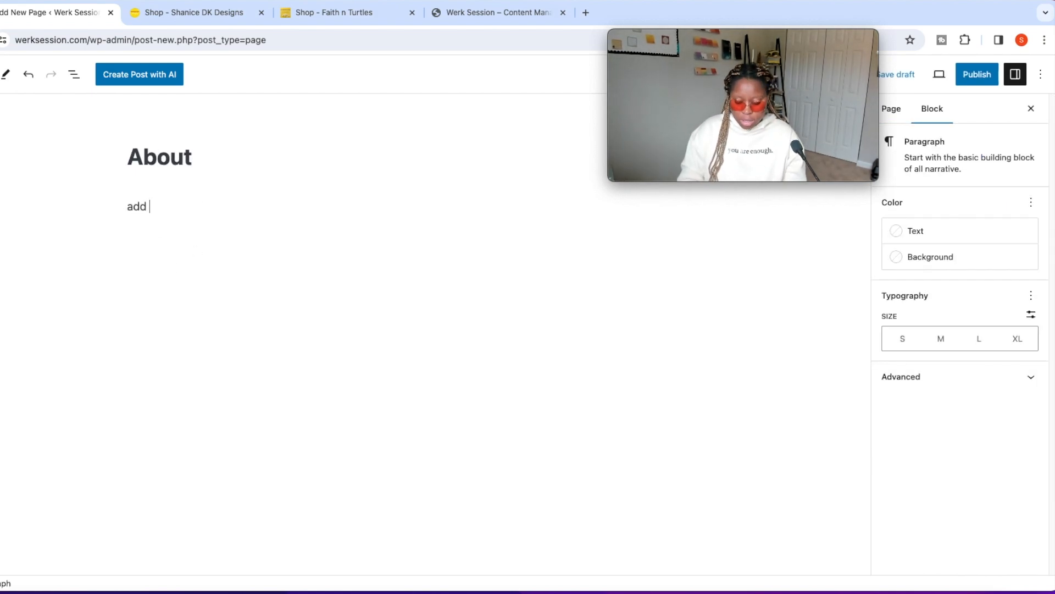
pyautogui.write('info abou')
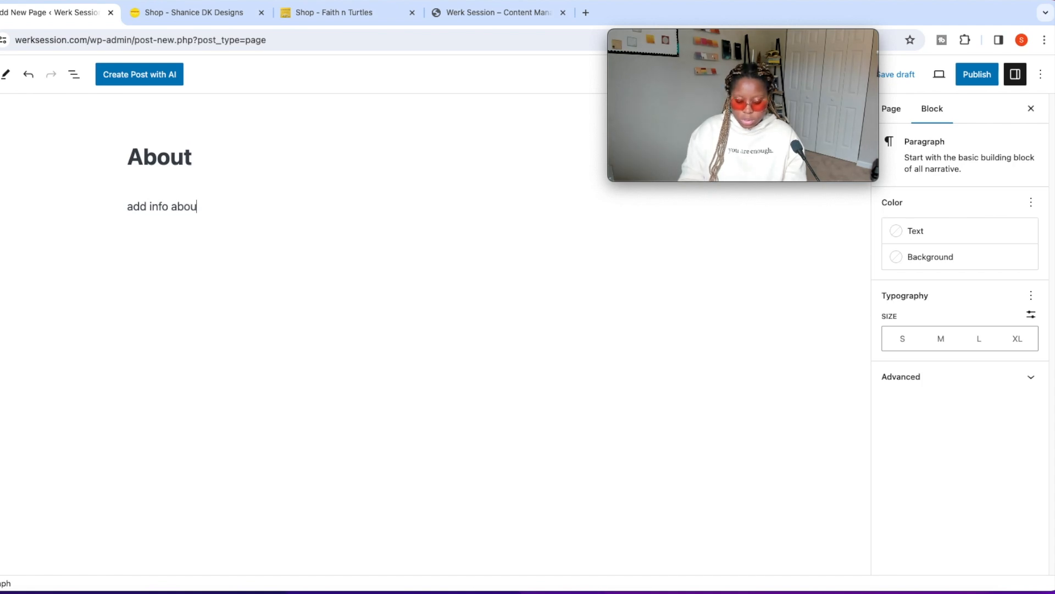
pyautogui.write('t you')
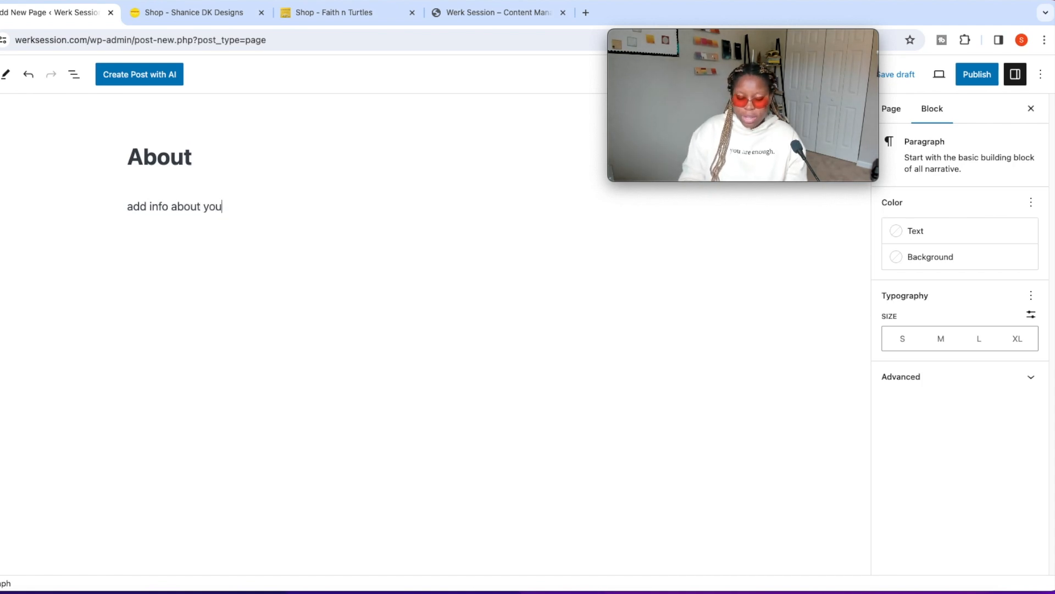
pyautogui.click(977, 74)
pyautogui.click(928, 74)
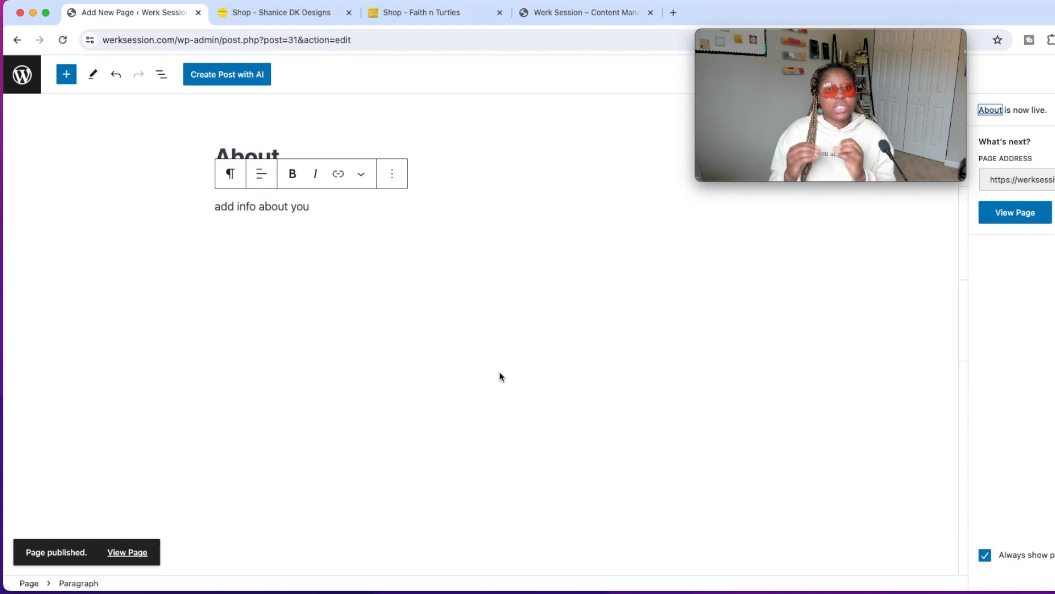
# View the published About page, return to the list of all pages and check the live homepage.
pyautogui.click(1017, 214)
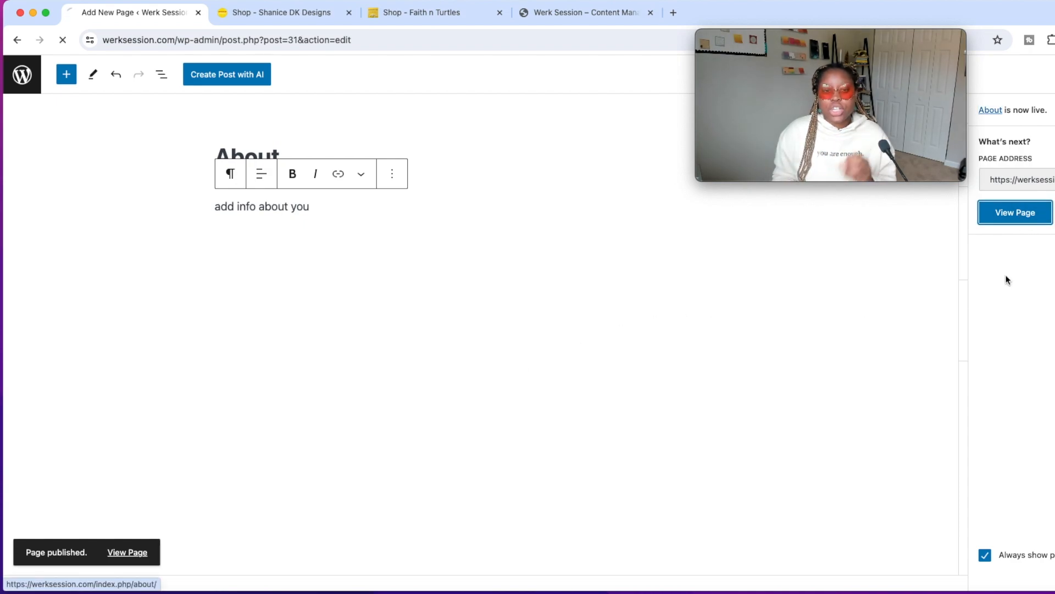
pyautogui.scroll(-2, 407, 351)
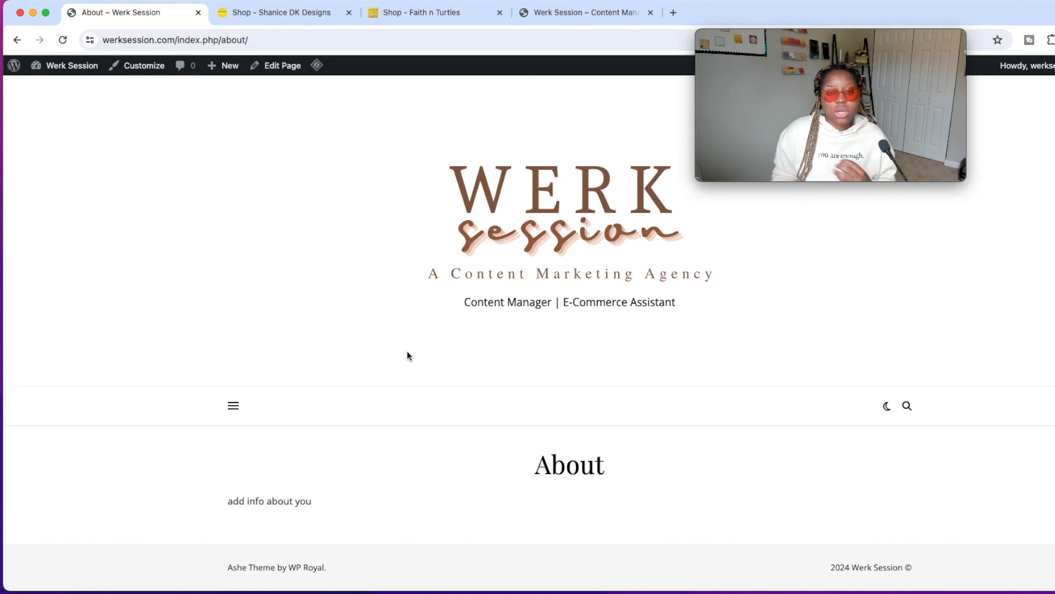
pyautogui.scroll(2, 407, 352)
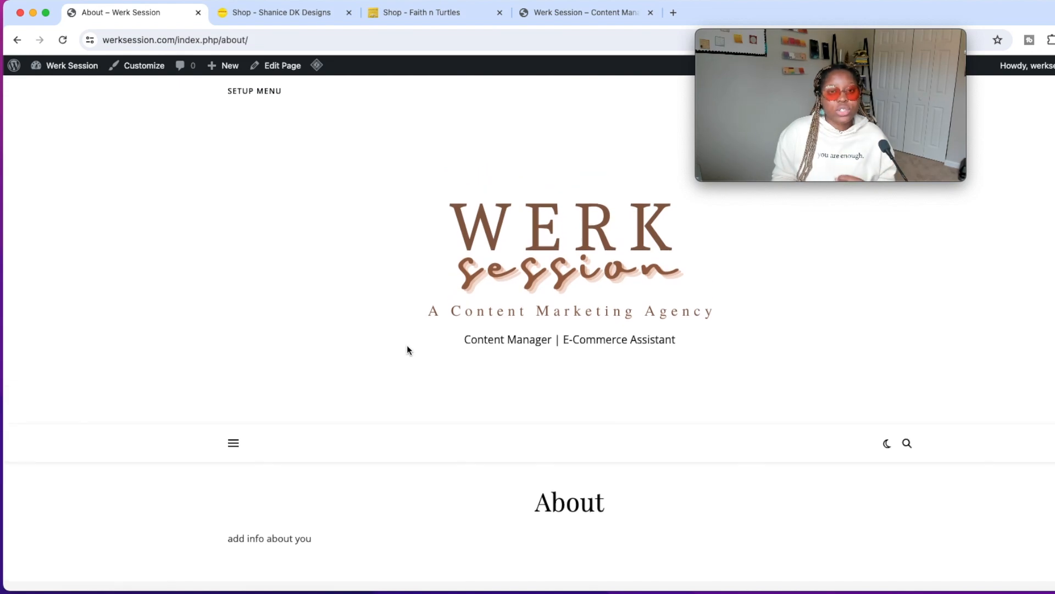
pyautogui.click(18, 41)
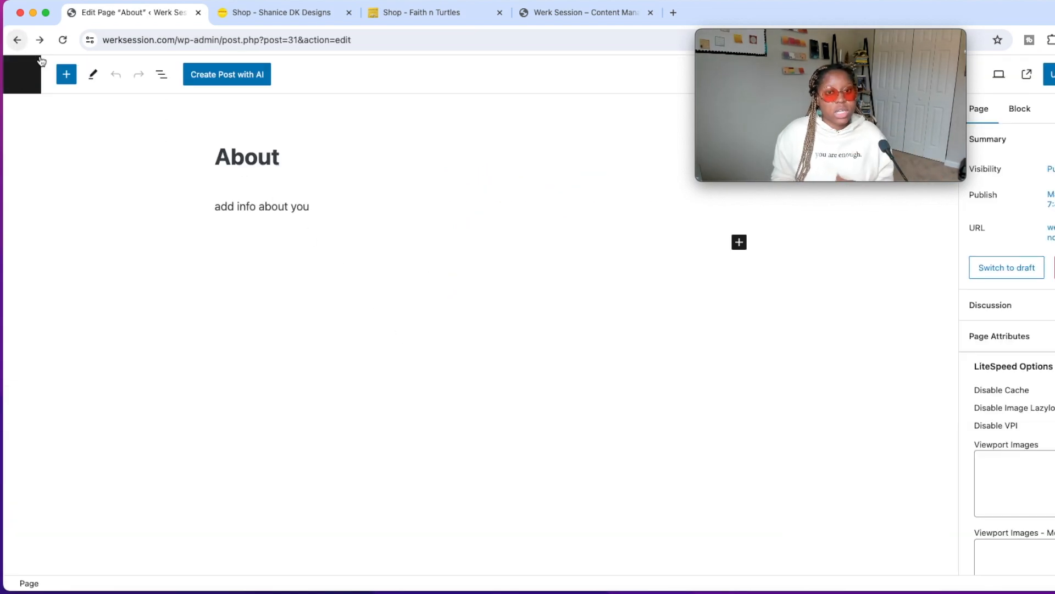
pyautogui.click(32, 81)
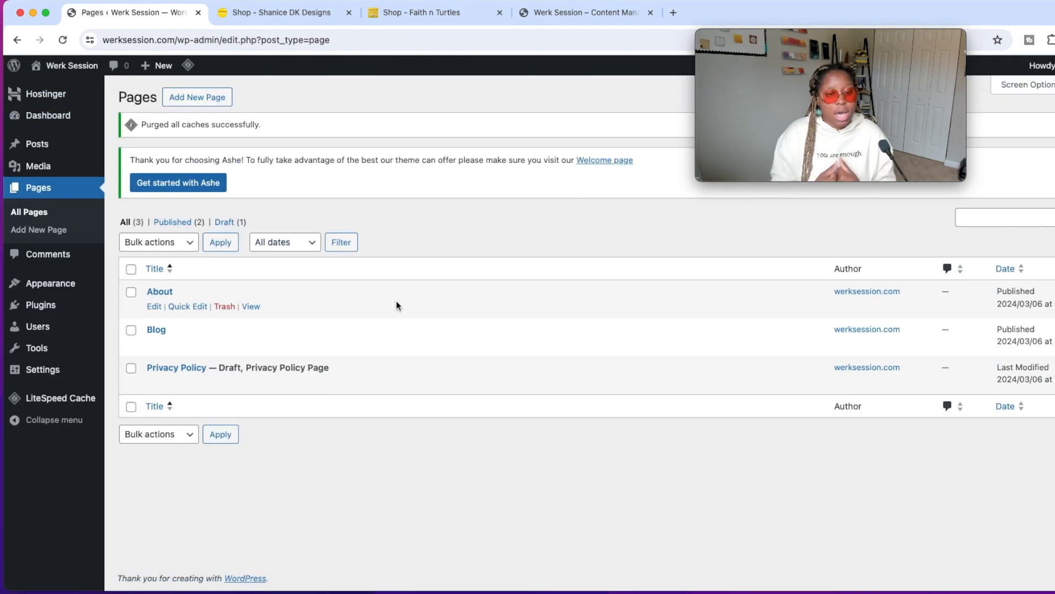
pyautogui.click(583, 12)
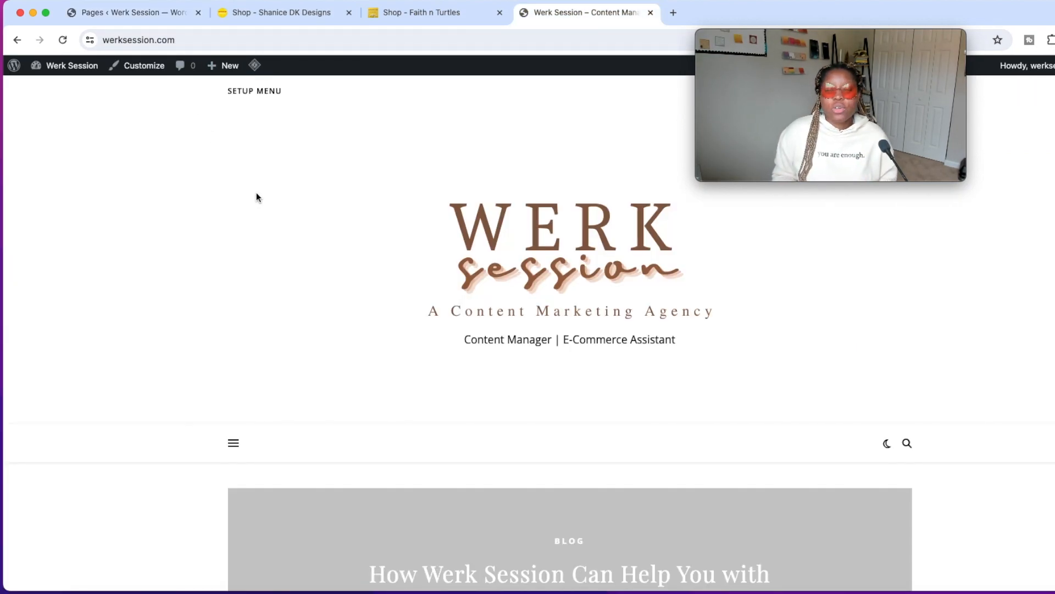
pyautogui.click(160, 14)
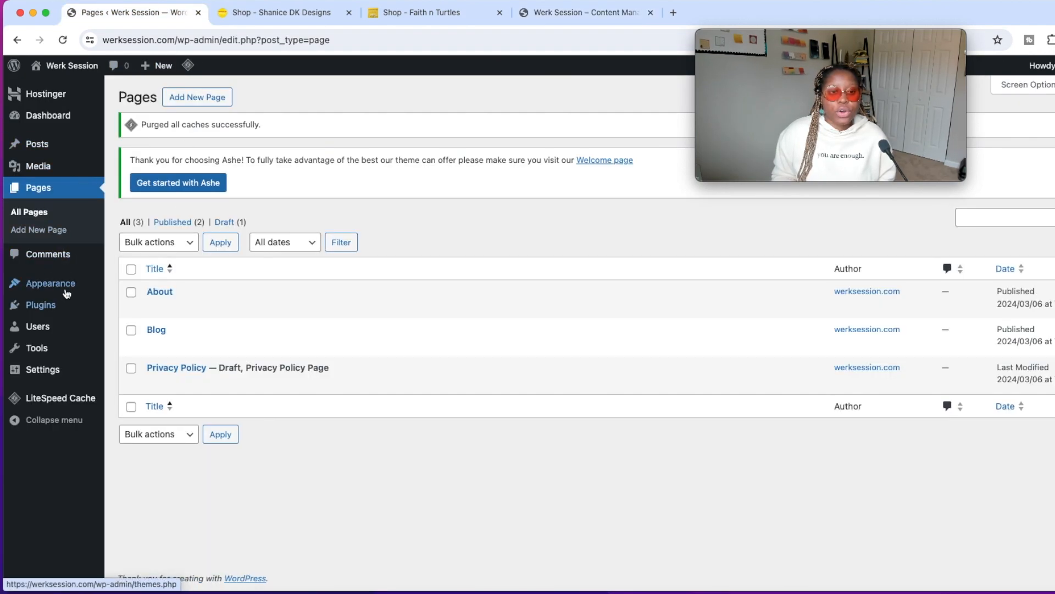
# Add the About and Blog pages to the Main menu, save it and reload the live homepage to check the navigation.
pyautogui.moveTo(67, 286)
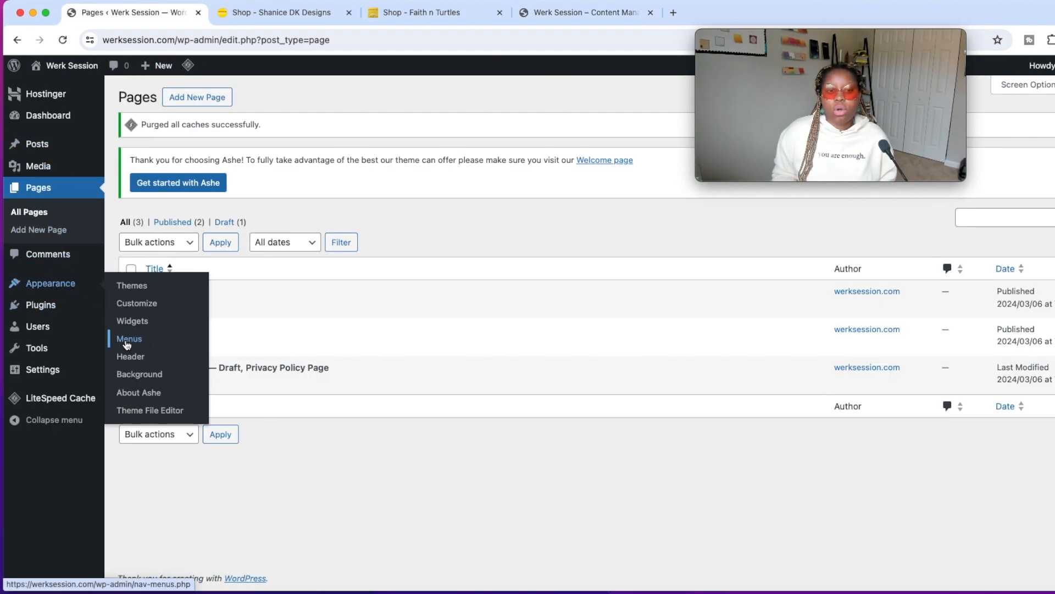
pyautogui.click(127, 339)
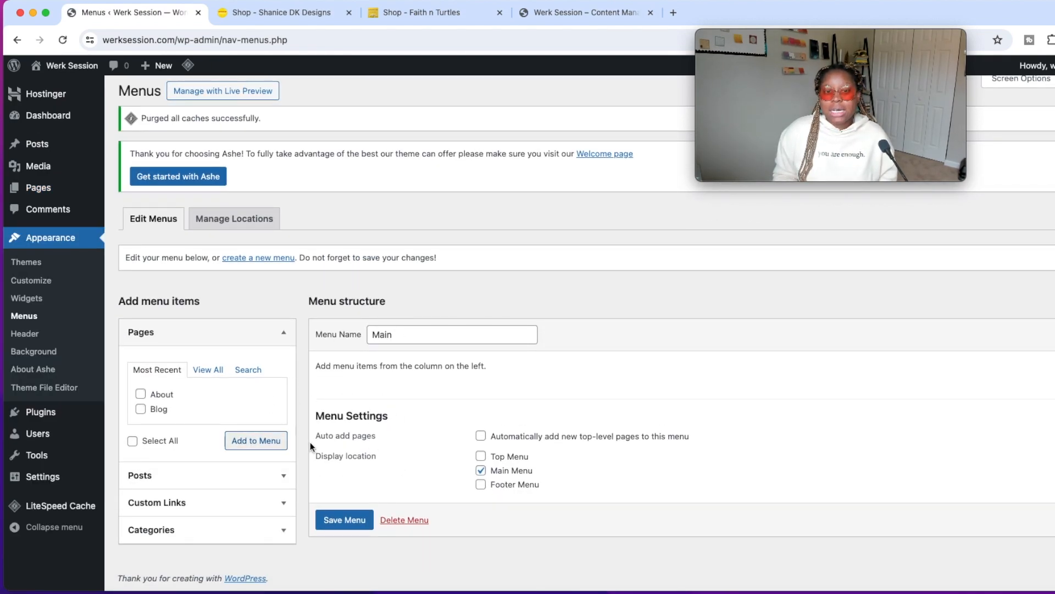
pyautogui.moveTo(403, 338); pyautogui.dragTo(369, 335)
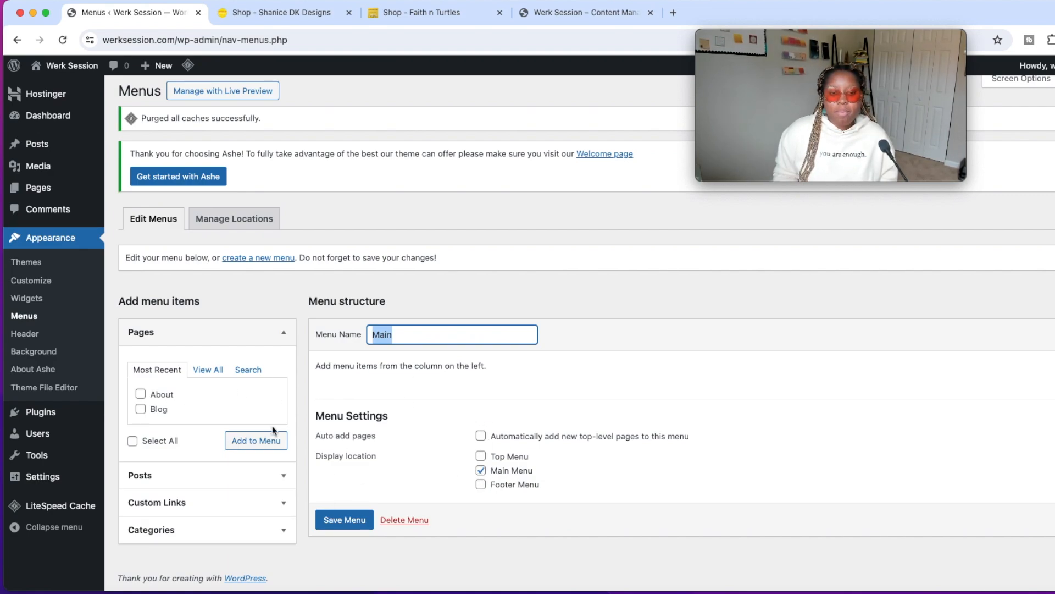
pyautogui.click(141, 394)
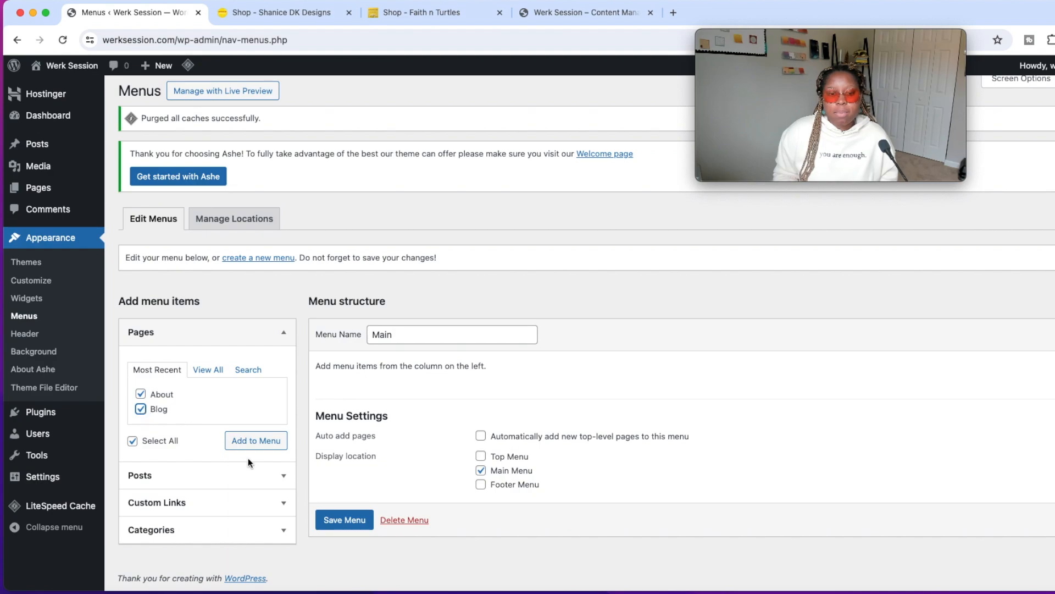
pyautogui.click(256, 440)
pyautogui.scroll(-3, 435, 488)
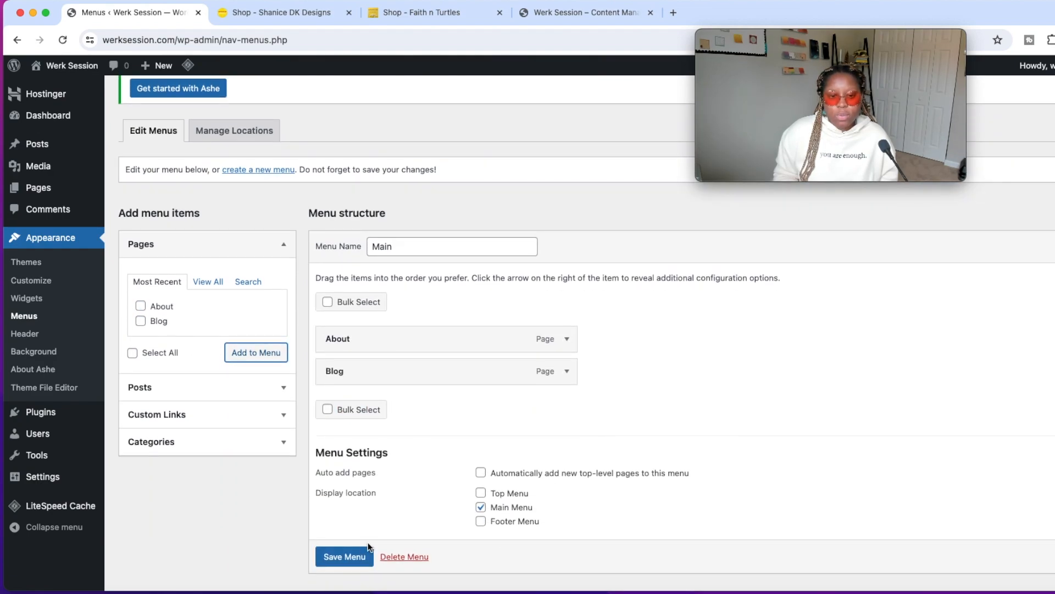
pyautogui.click(330, 555)
pyautogui.click(344, 538)
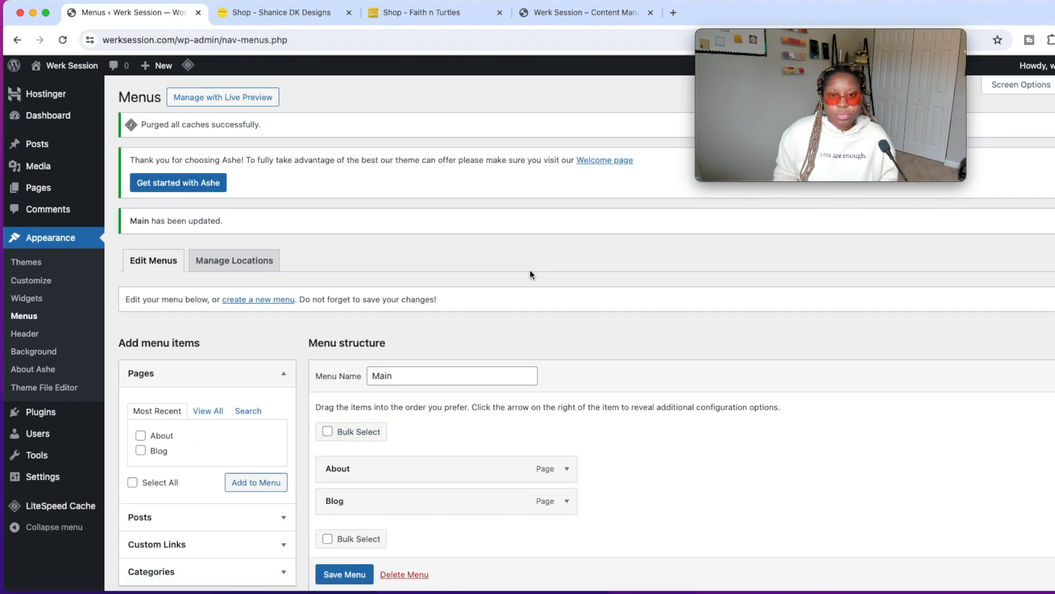
pyautogui.click(608, 18)
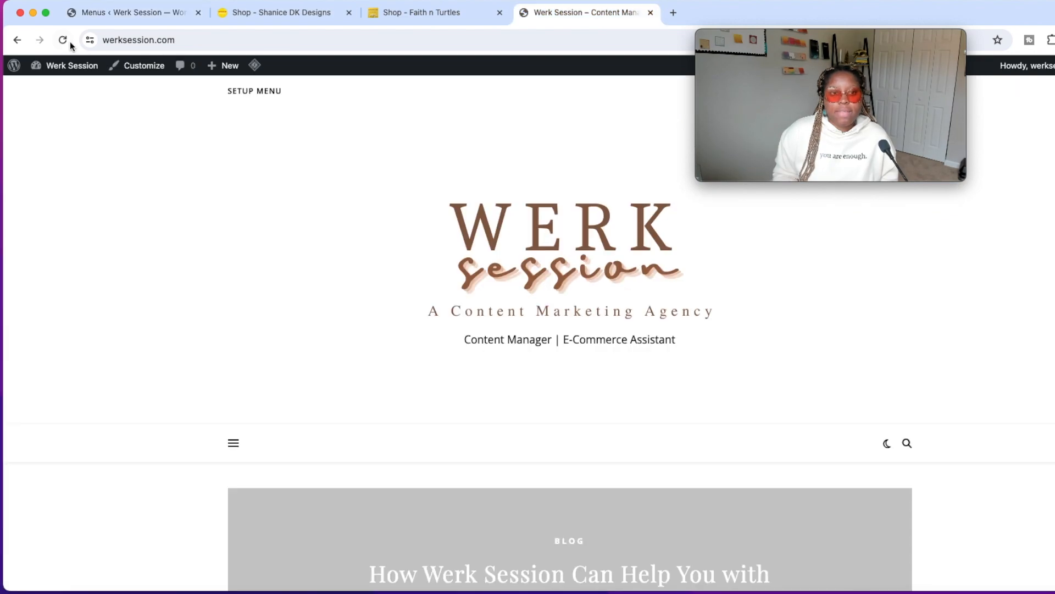
pyautogui.click(68, 39)
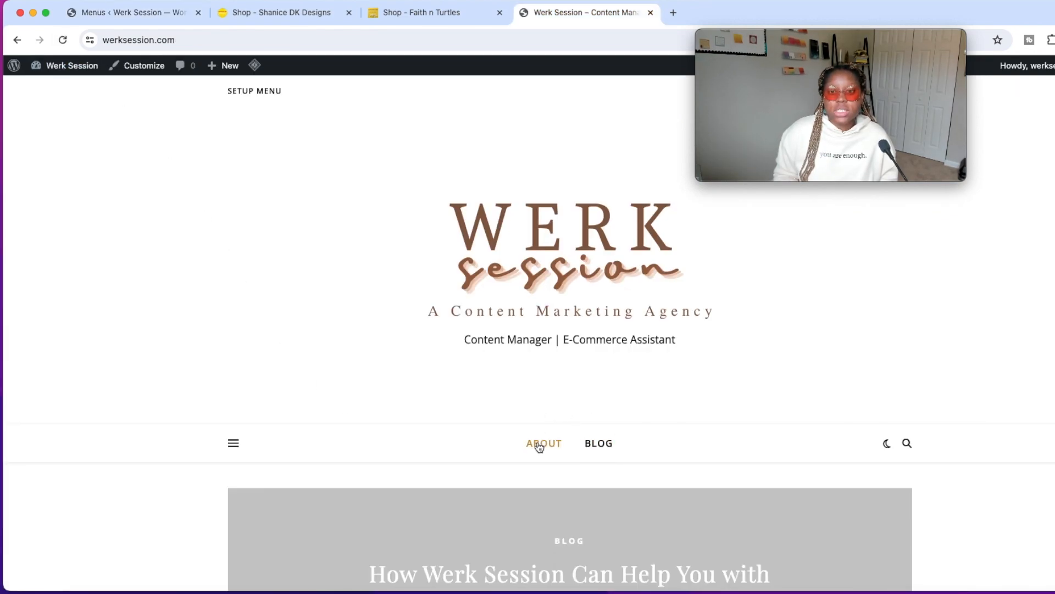
# Create a new menu named "Top" assigned to the Top Menu display location.
pyautogui.click(165, 12)
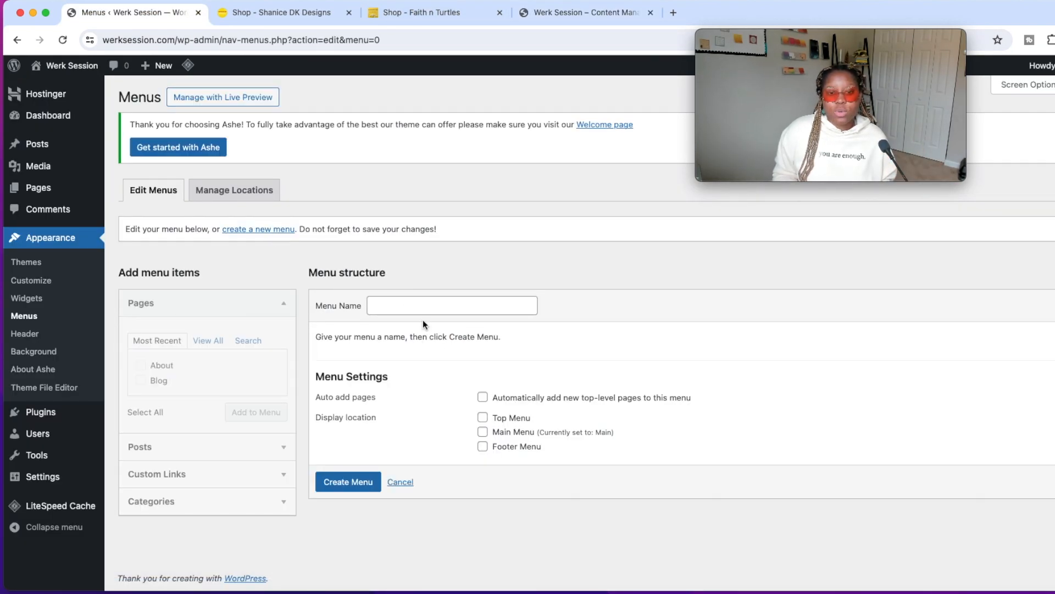
pyautogui.click(439, 304)
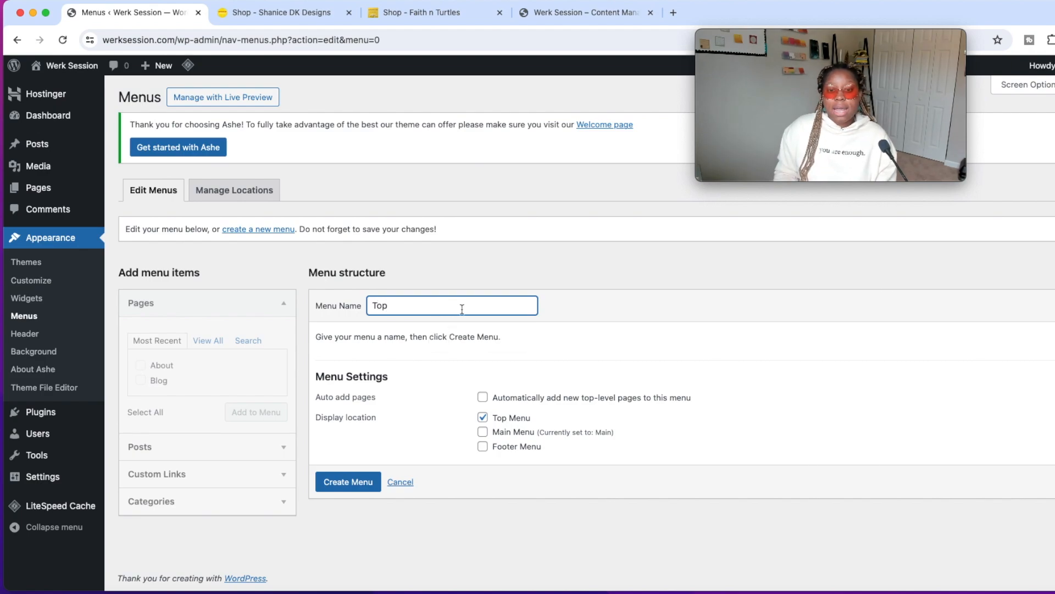
pyautogui.click(365, 483)
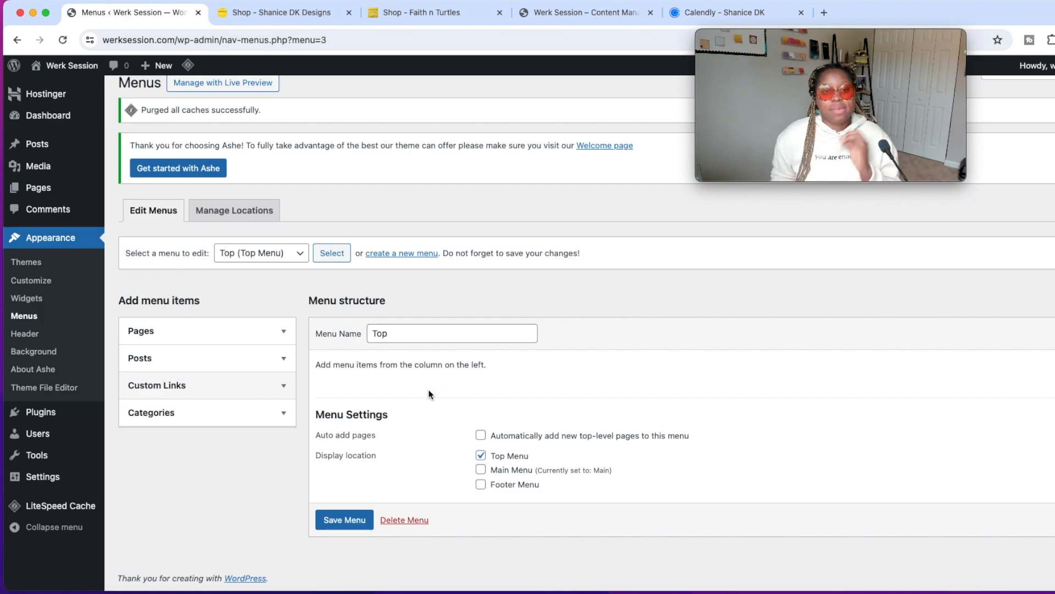
# Add a custom link to the Top menu with the Calendly page URL and the link text "Consulting", and save the menu.
pyautogui.click(266, 387)
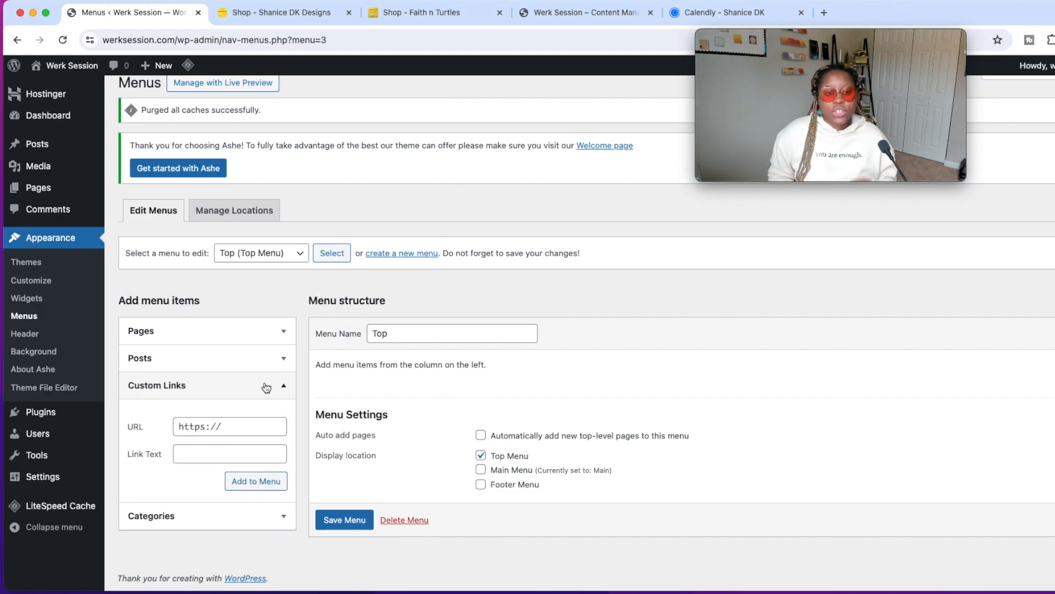
pyautogui.rightClick(239, 423)
pyautogui.click(270, 499)
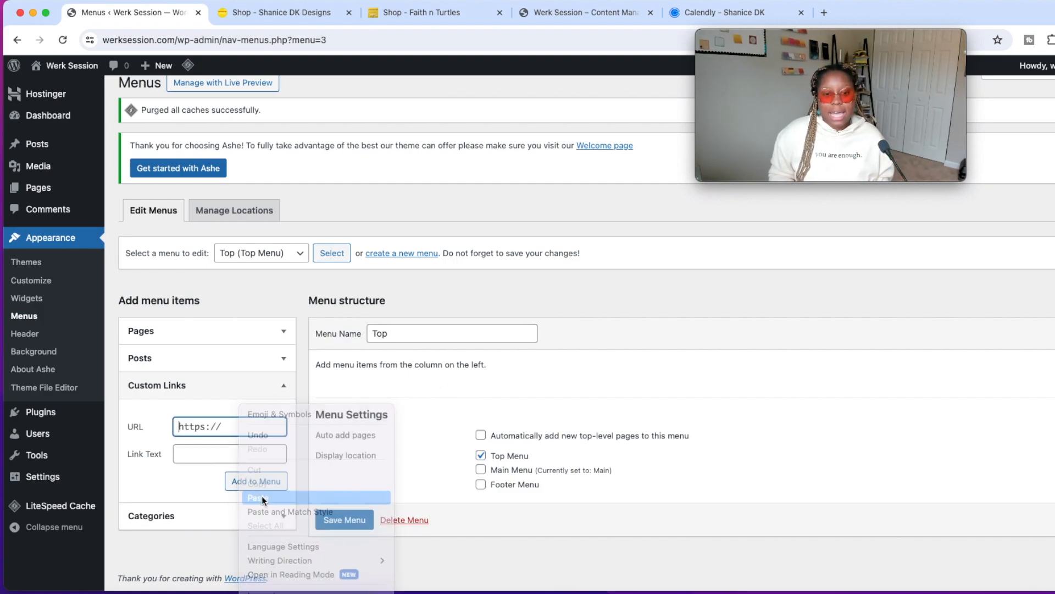
pyautogui.click(237, 452)
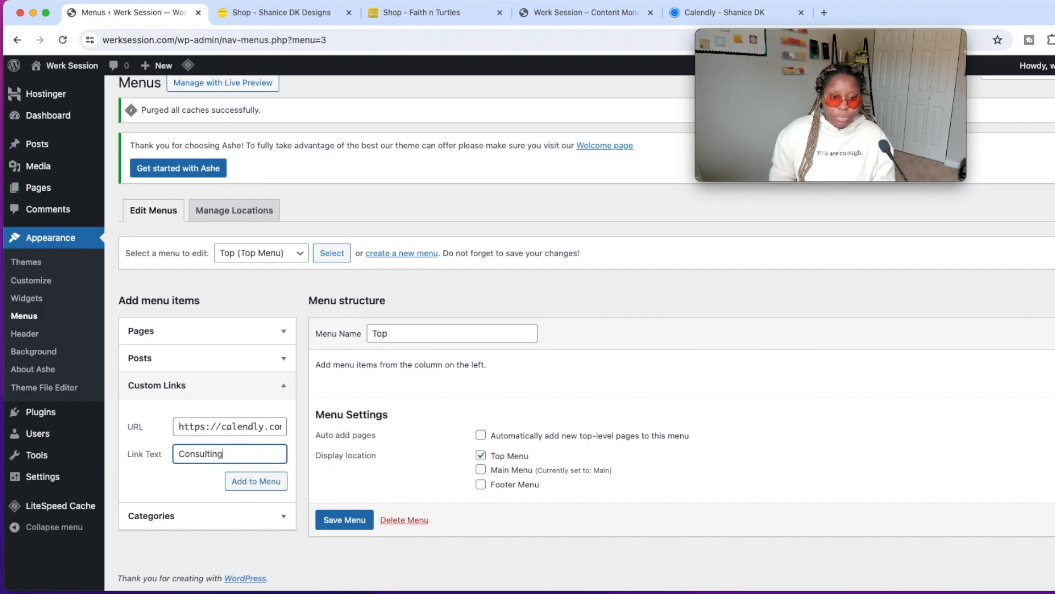
pyautogui.click(256, 480)
pyautogui.scroll(-2, 412, 489)
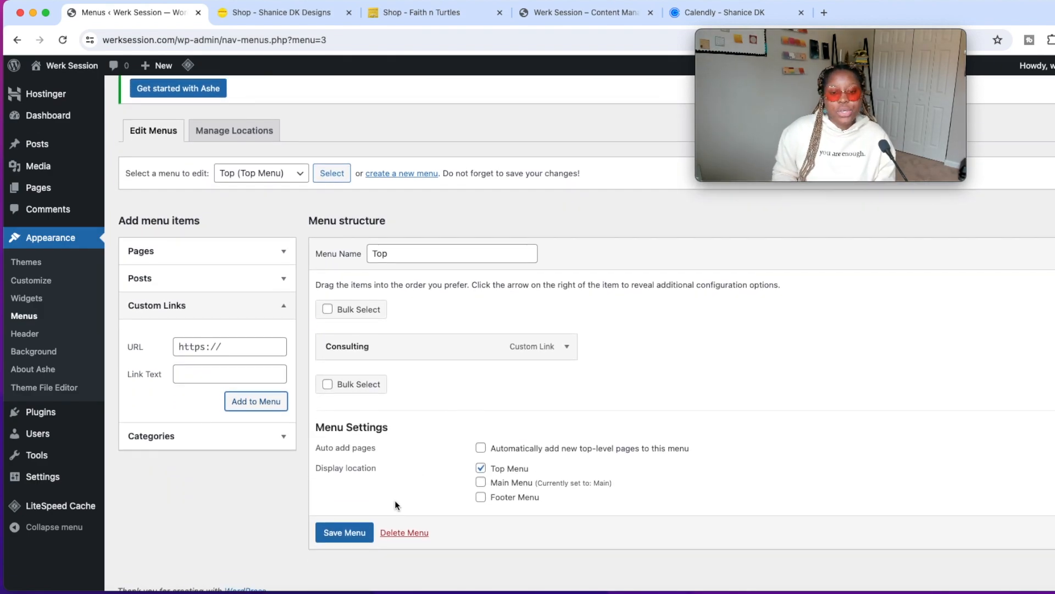
pyautogui.click(348, 523)
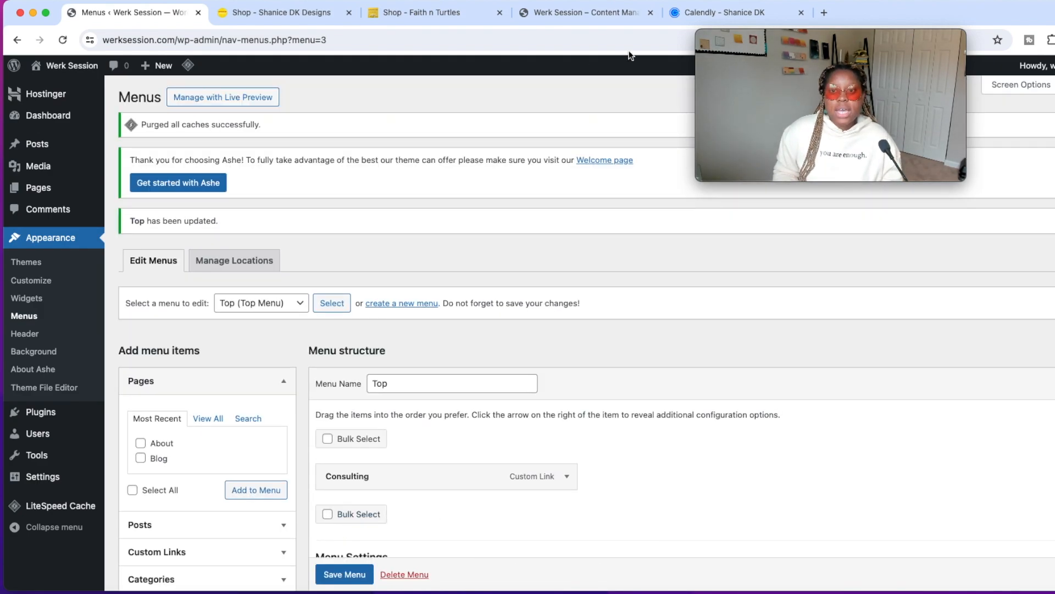
# Reload the live homepage, test the Consulting link to the Calendly page and return to the site.
pyautogui.click(570, 16)
pyautogui.click(61, 40)
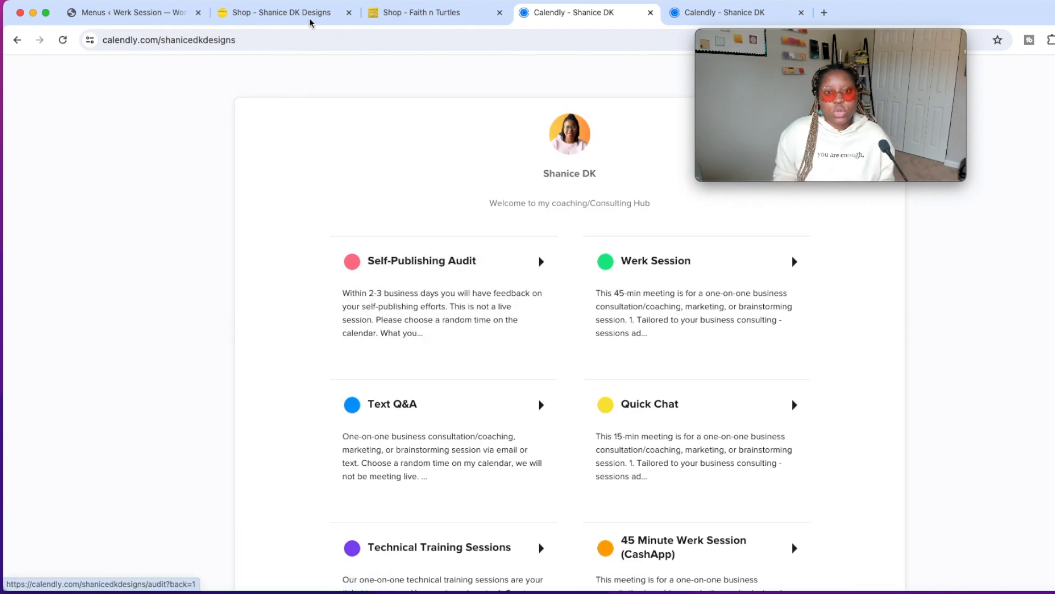
pyautogui.click(18, 43)
# Open the posts list, look at the block choices in a blank new post and go back to the list.
pyautogui.click(112, 12)
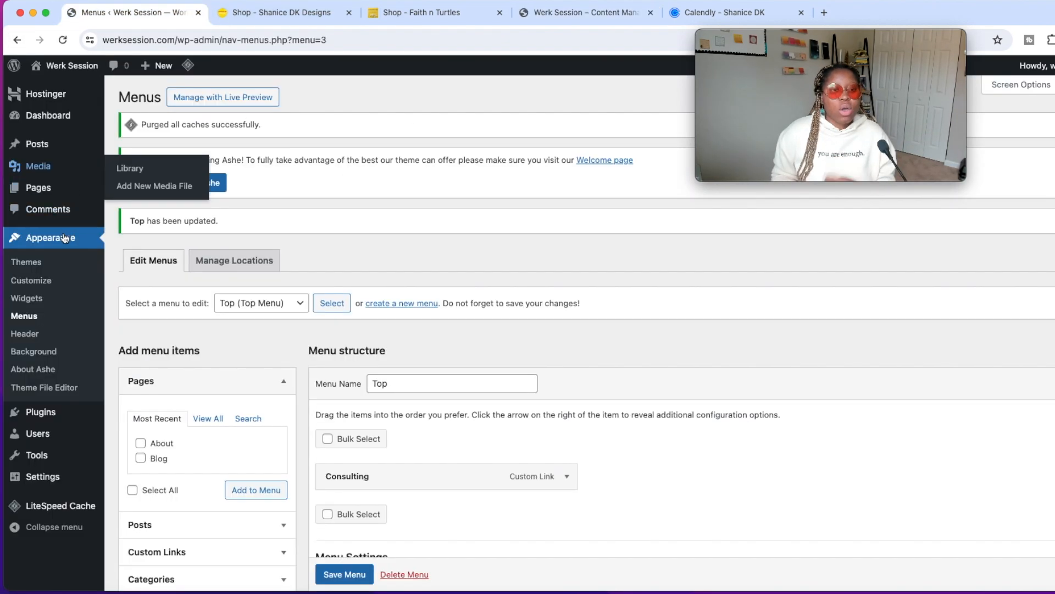
pyautogui.click(43, 150)
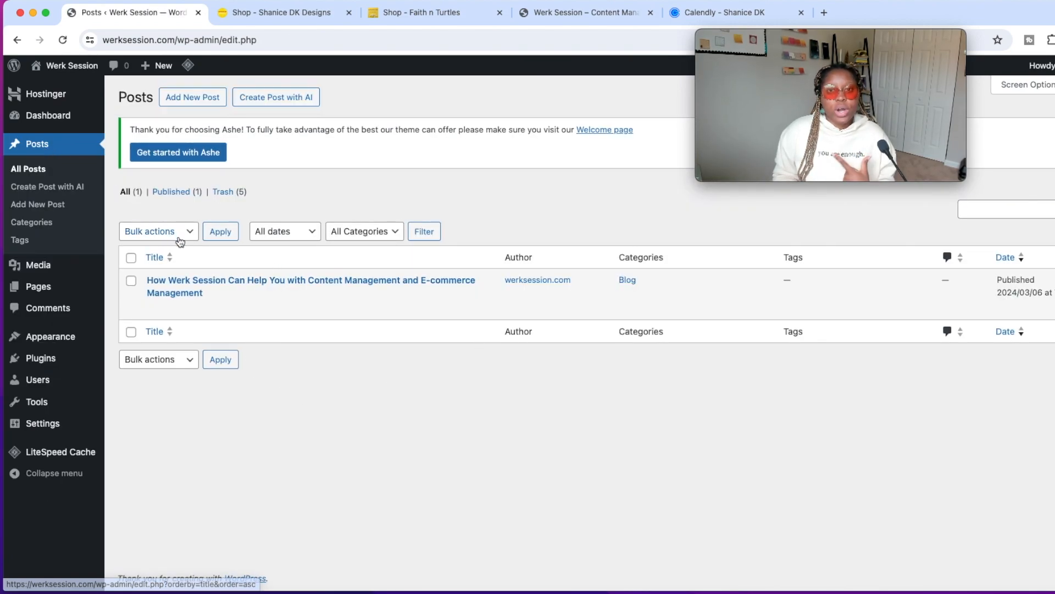
pyautogui.moveTo(338, 312)
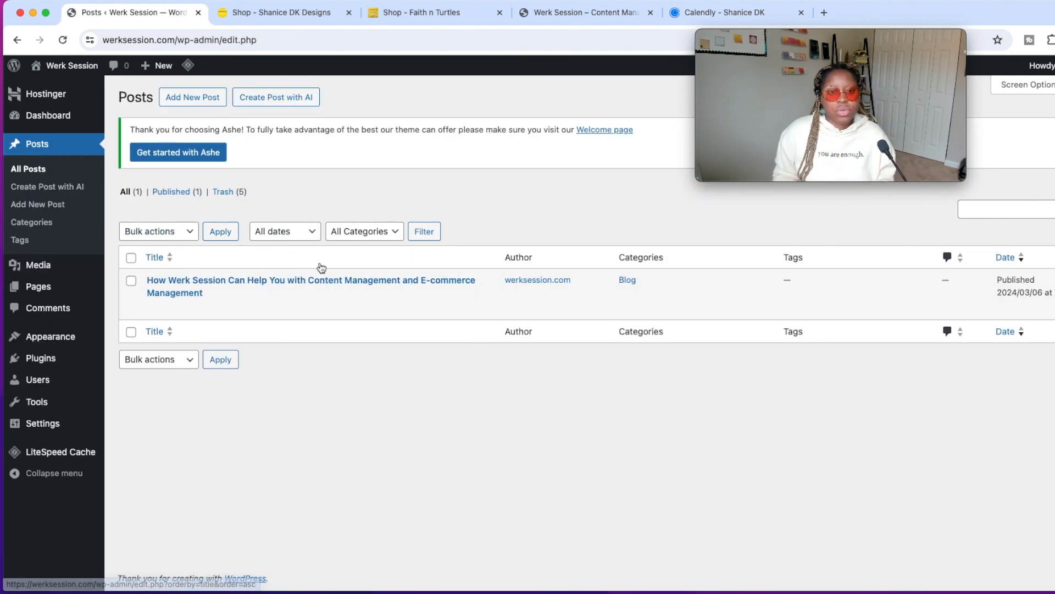
pyautogui.click(202, 103)
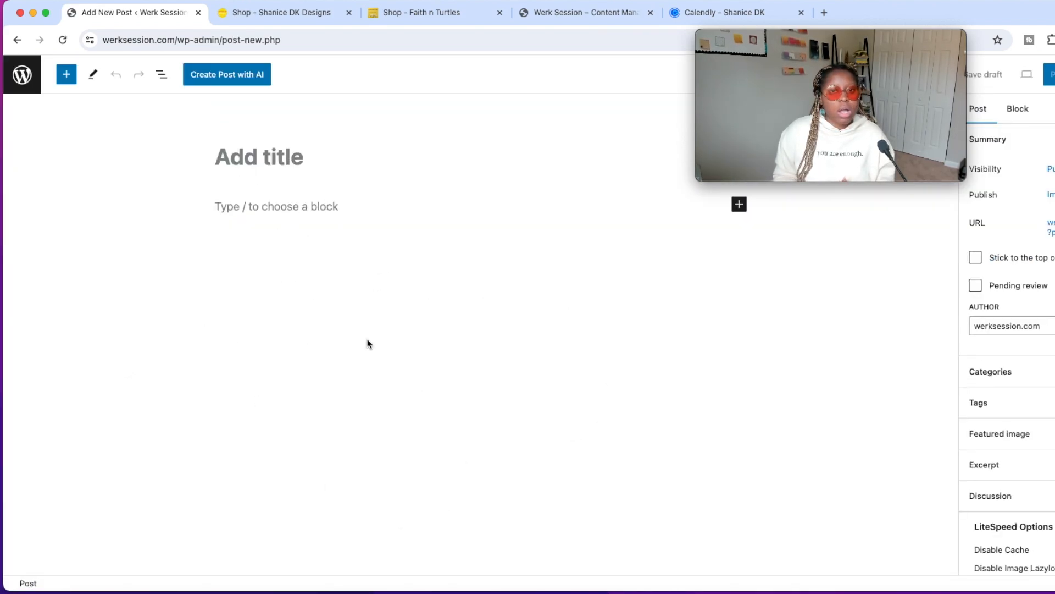
pyautogui.click(739, 204)
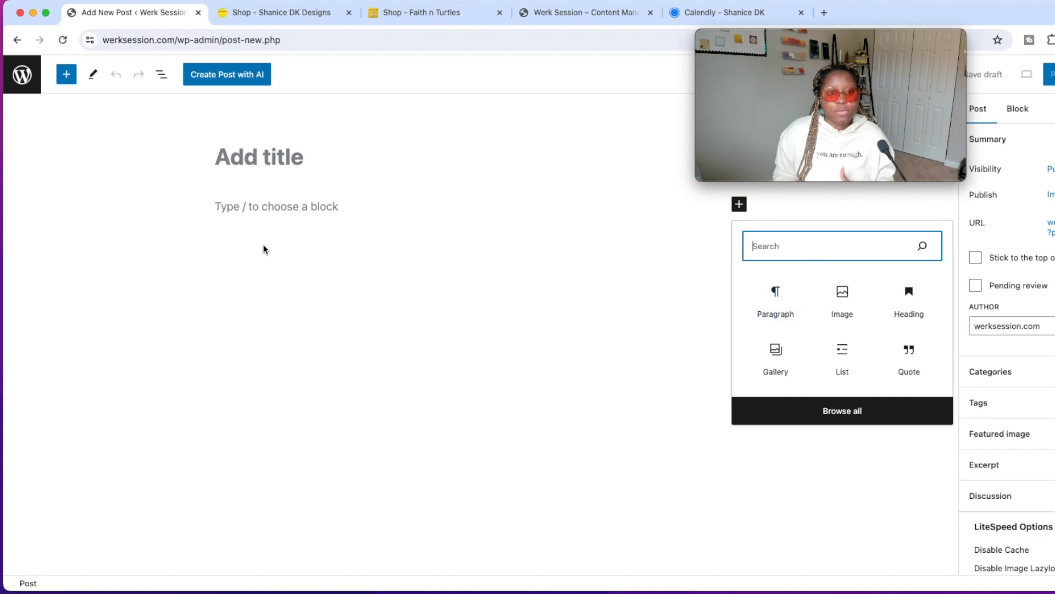
pyautogui.click(22, 74)
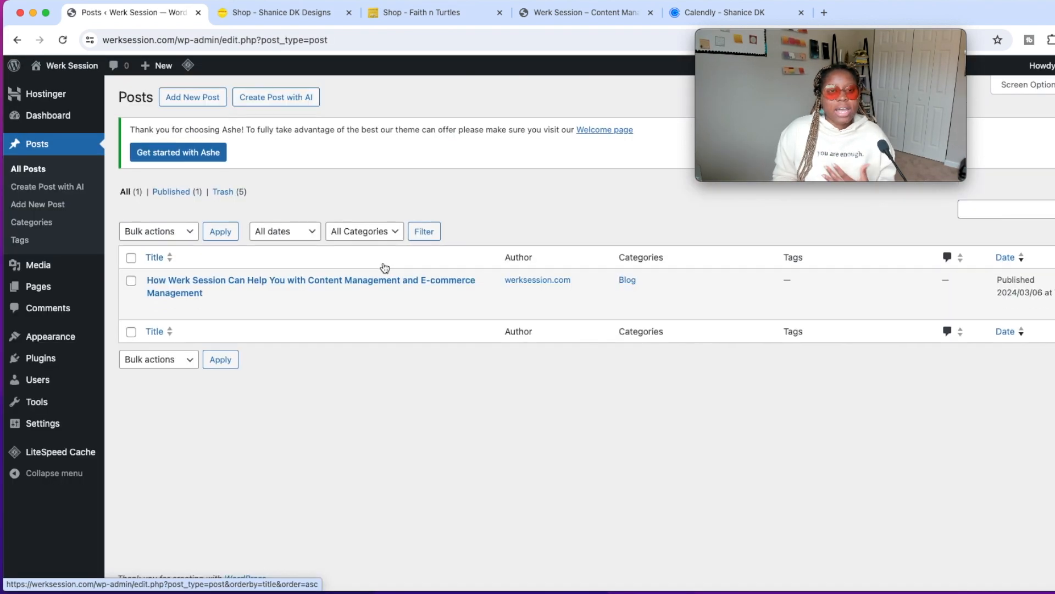
# Open the post "How Werk Session Can Help You with Content Management and E-commerce Management" for editing and review its content.
pyautogui.moveTo(363, 282)
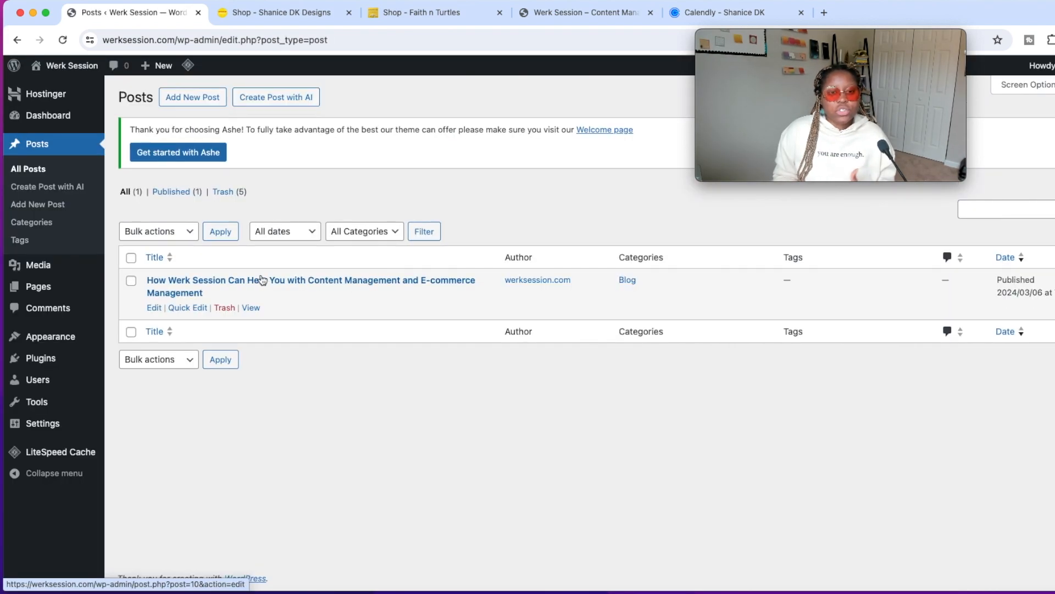
pyautogui.click(154, 308)
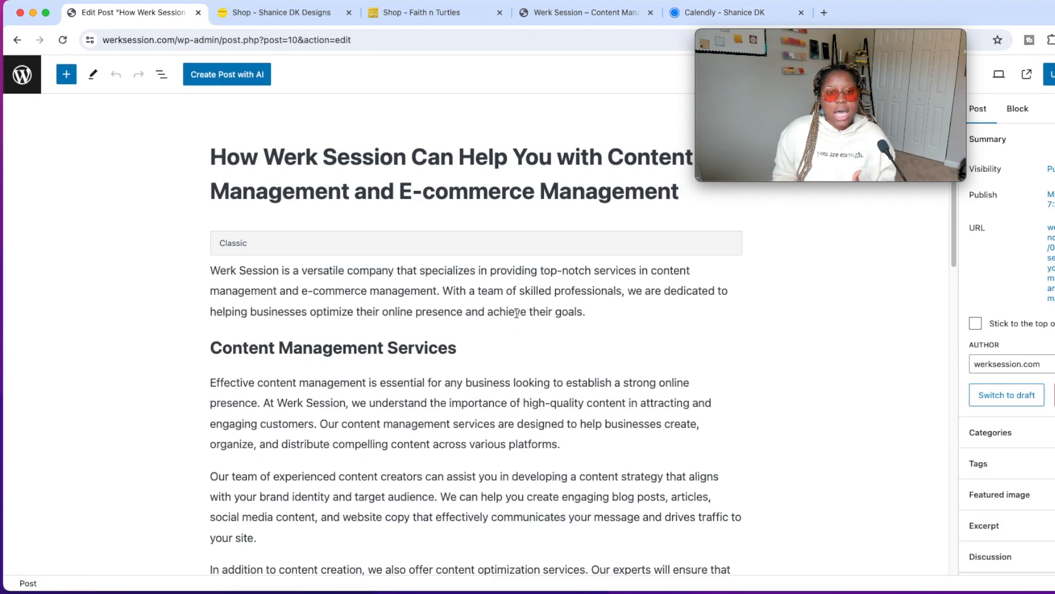
pyautogui.scroll(-1, 517, 312)
pyautogui.scroll(1, 467, 159)
pyautogui.scroll(-7, 440, 315)
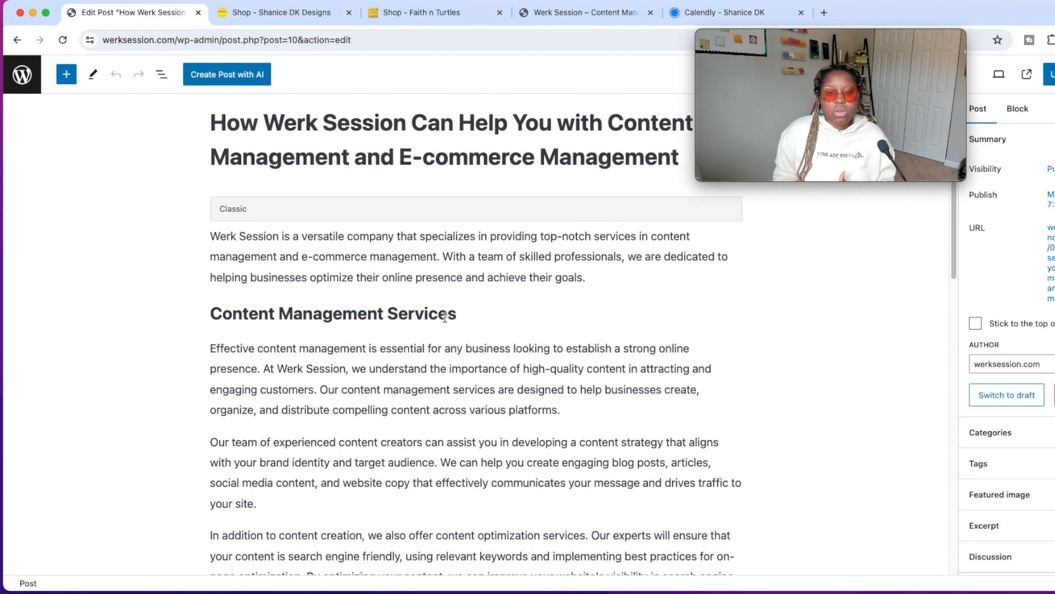
pyautogui.scroll(-8, 476, 370)
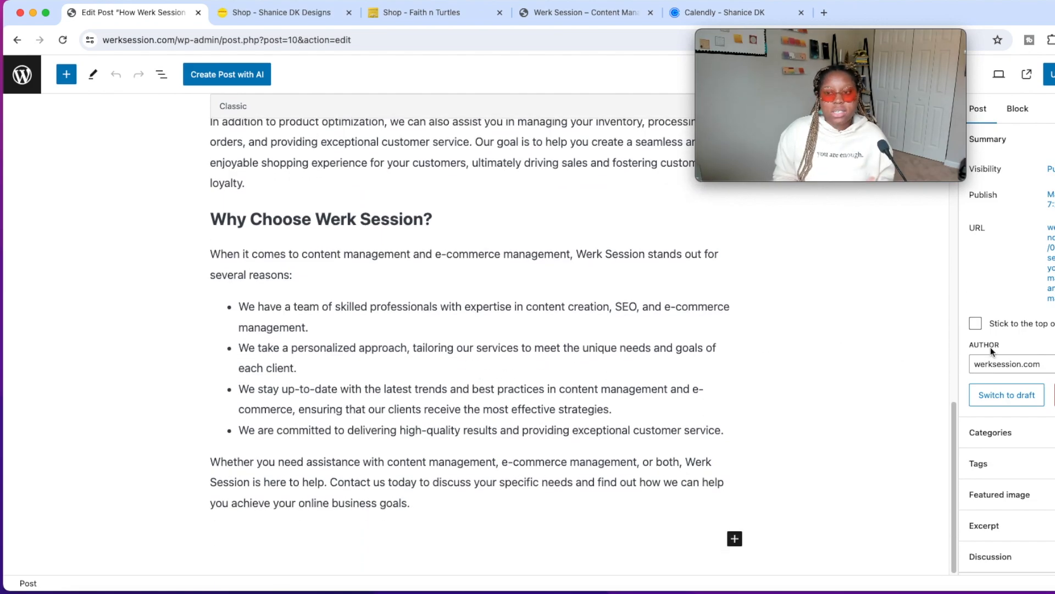
pyautogui.scroll(20, 616, 423)
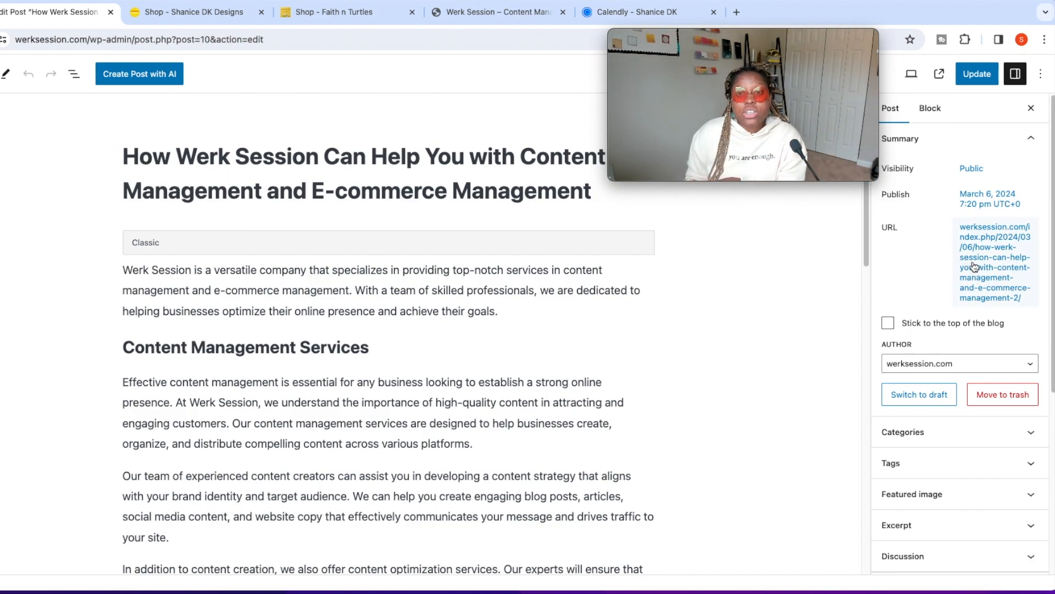
# Review the post's URL, author, category and LiteSpeed settings, and return to the posts list.
pyautogui.scroll(-5, 951, 330)
pyautogui.scroll(5, 946, 337)
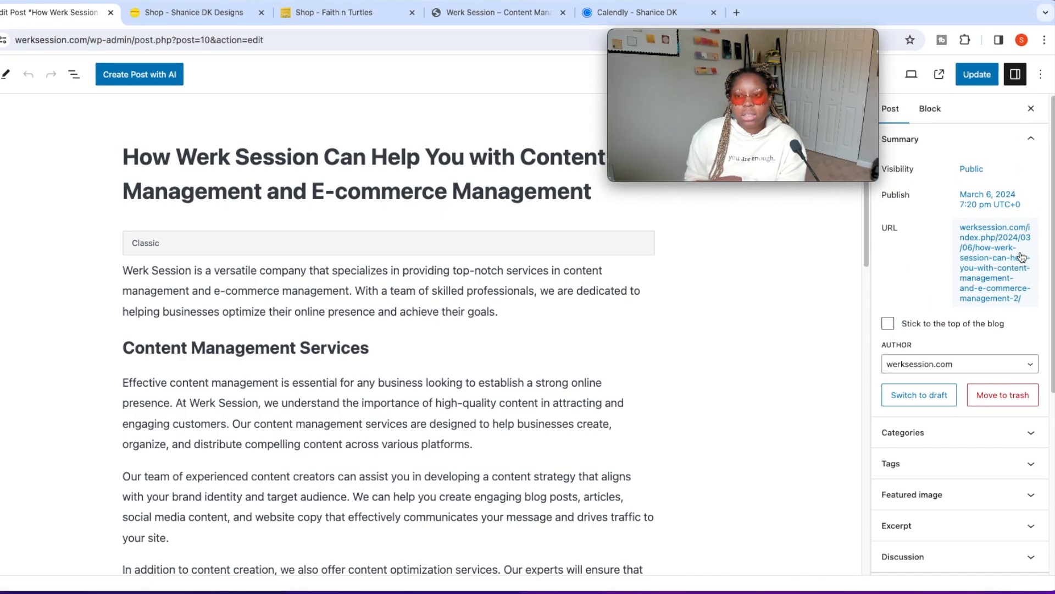
pyautogui.scroll(-3, 948, 330)
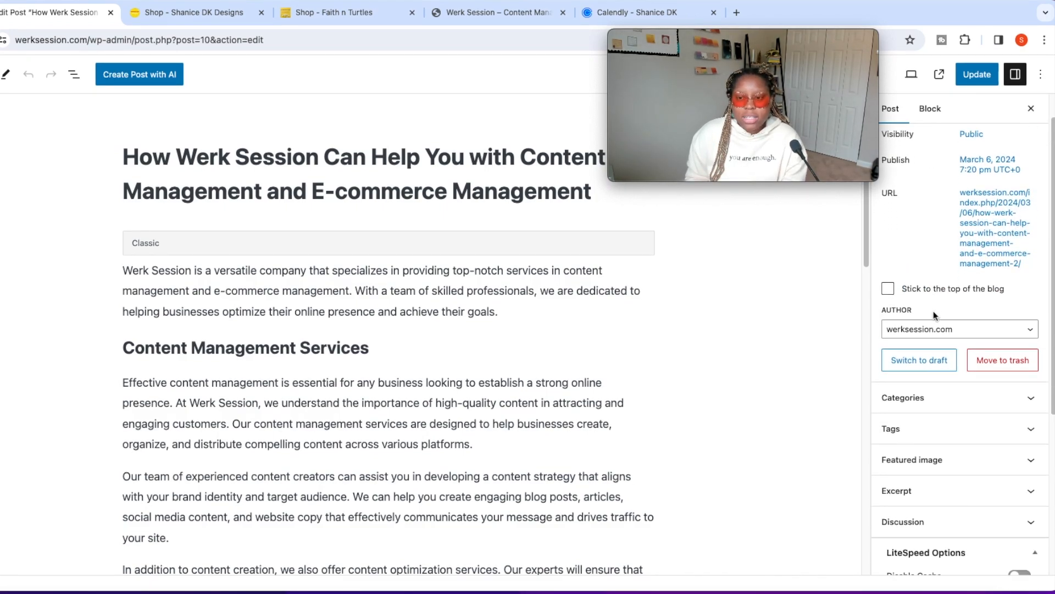
pyautogui.scroll(-3, 957, 368)
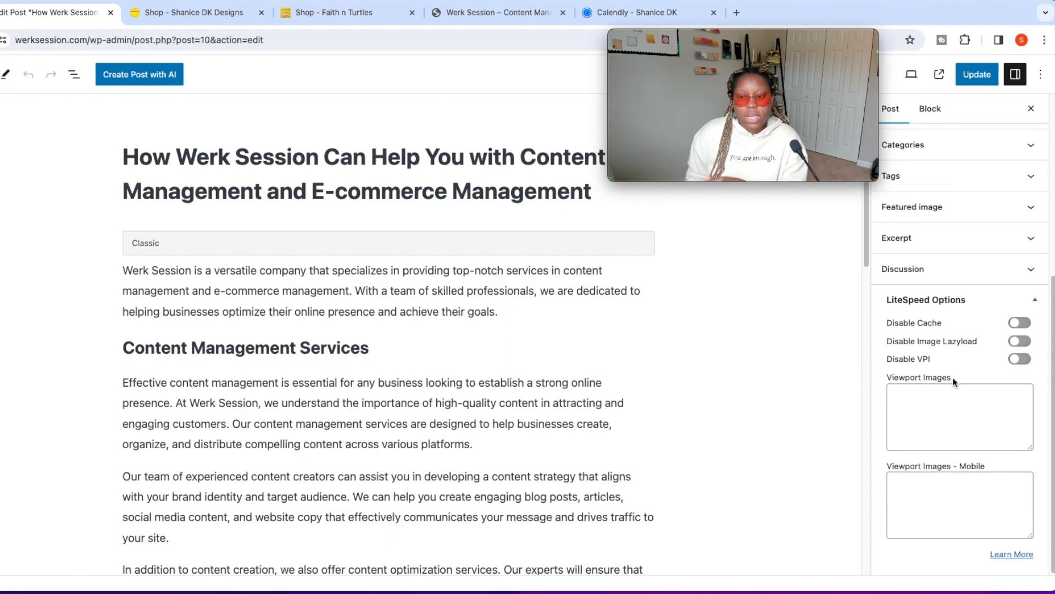
pyautogui.scroll(6, 945, 325)
pyautogui.click(0, 74)
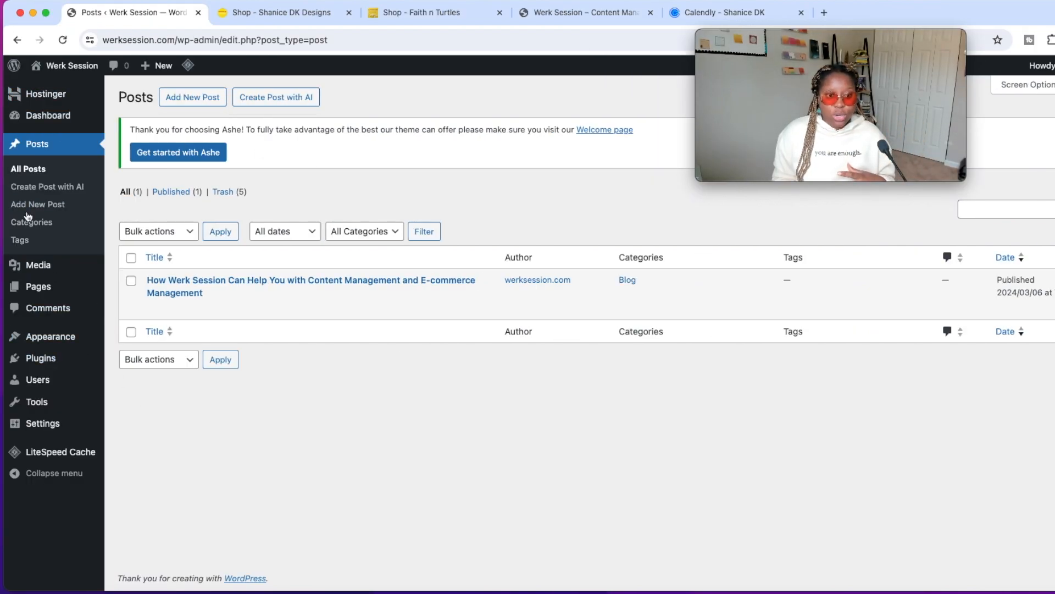
# Set the site's permalink structure to Plain in the permalink settings and save the change.
pyautogui.moveTo(57, 429)
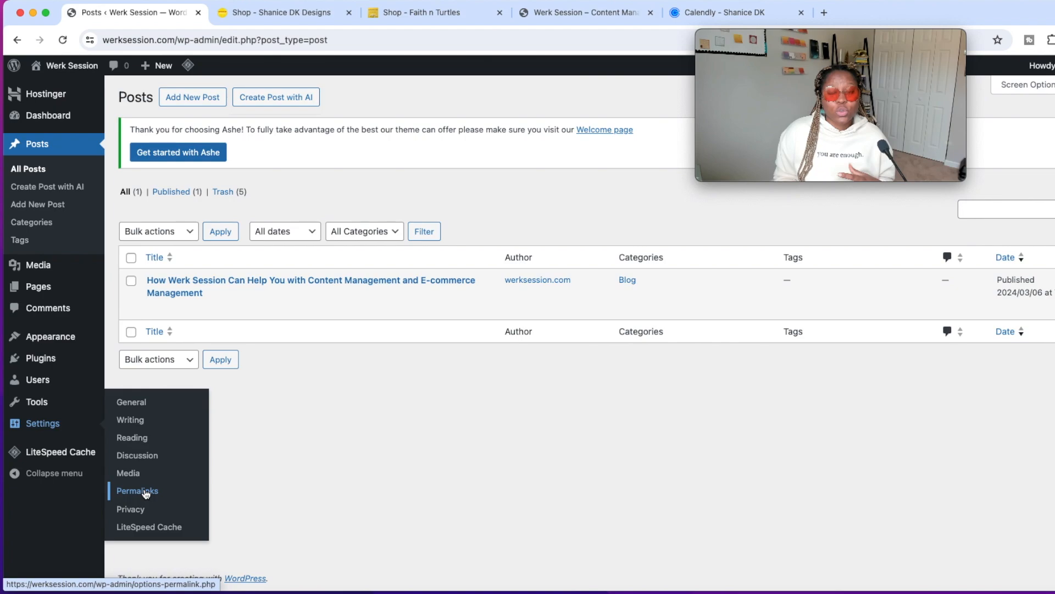
pyautogui.click(146, 492)
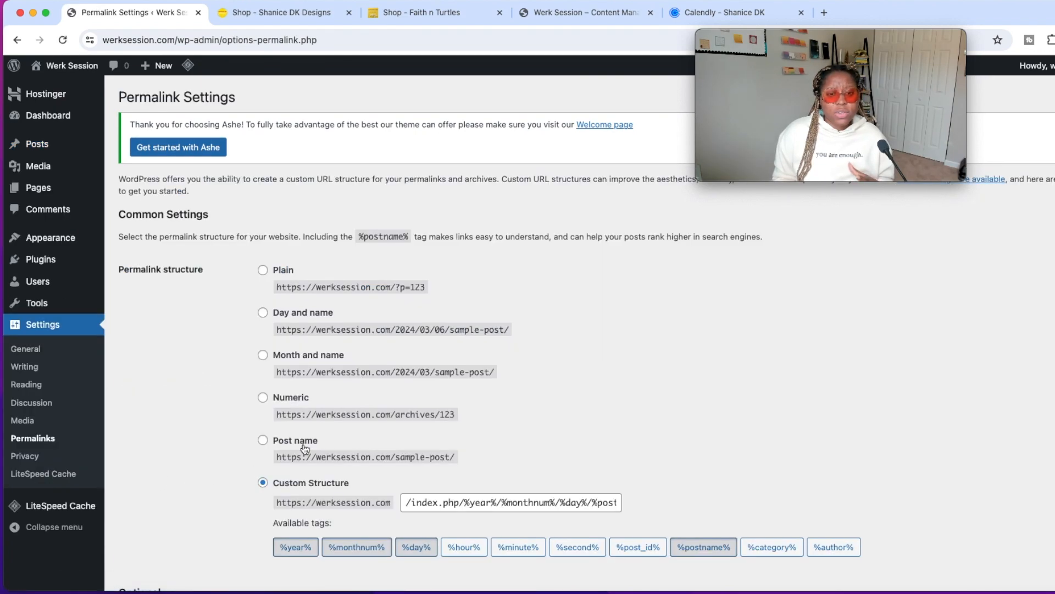
pyautogui.scroll(-2, 296, 298)
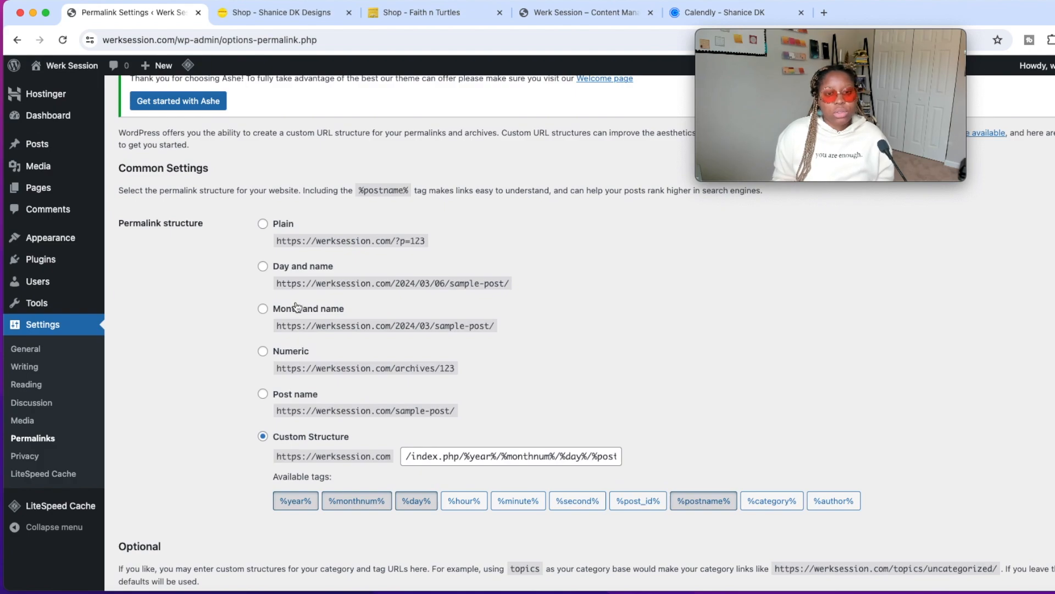
pyautogui.click(264, 226)
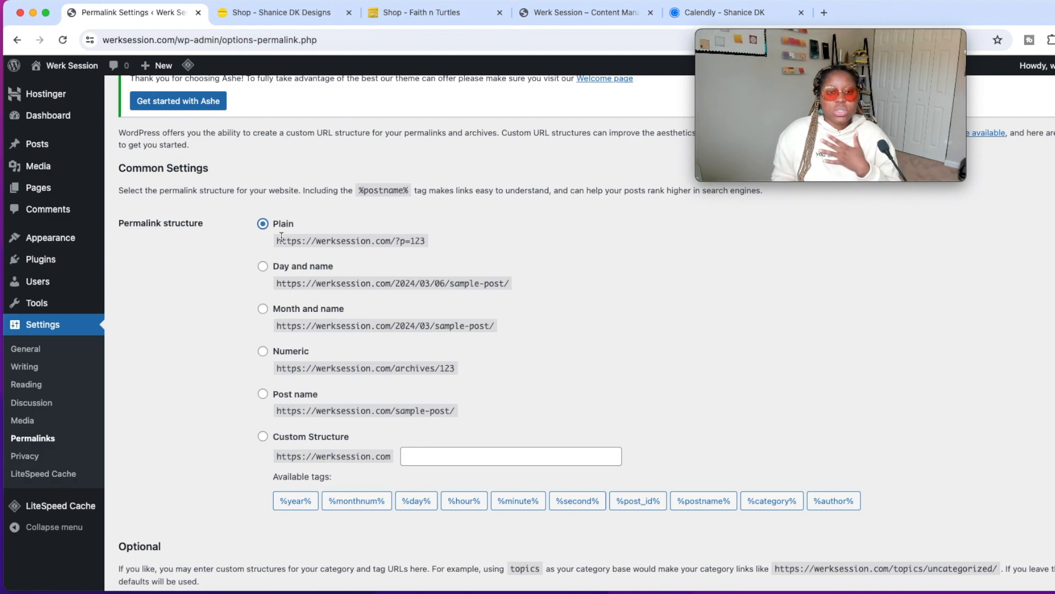
pyautogui.scroll(-3, 276, 237)
pyautogui.click(165, 525)
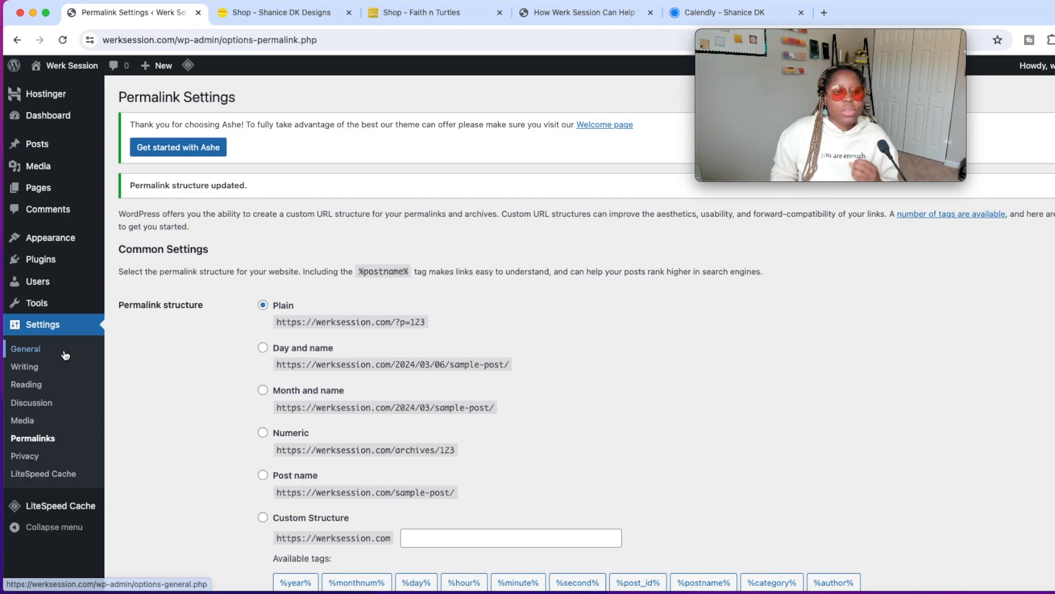
# Go from the installed plugins to adding a new plugin and search the plugin directory for "woo".
pyautogui.moveTo(61, 263)
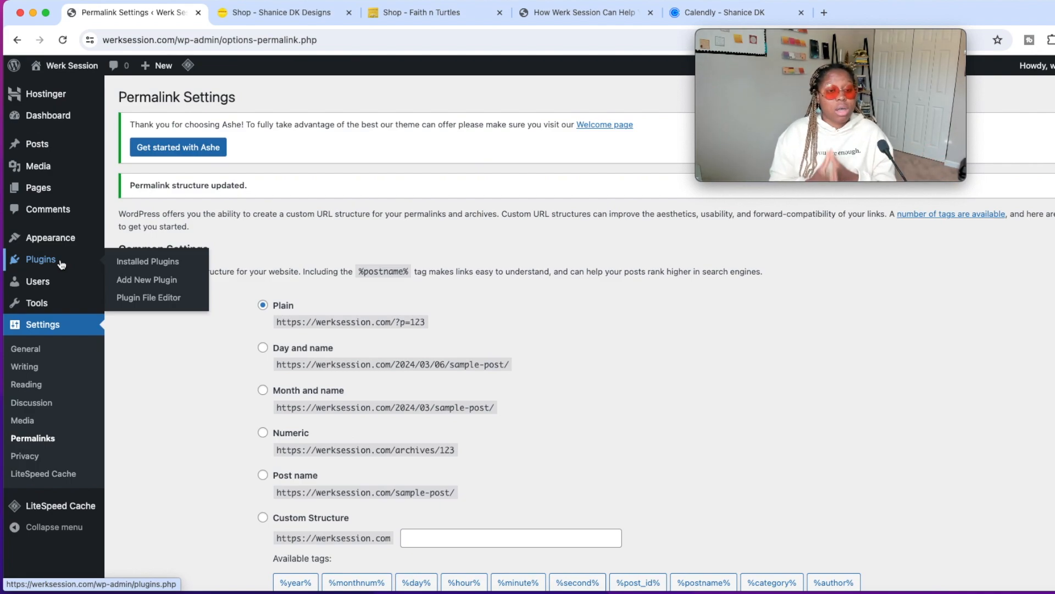
pyautogui.click(62, 264)
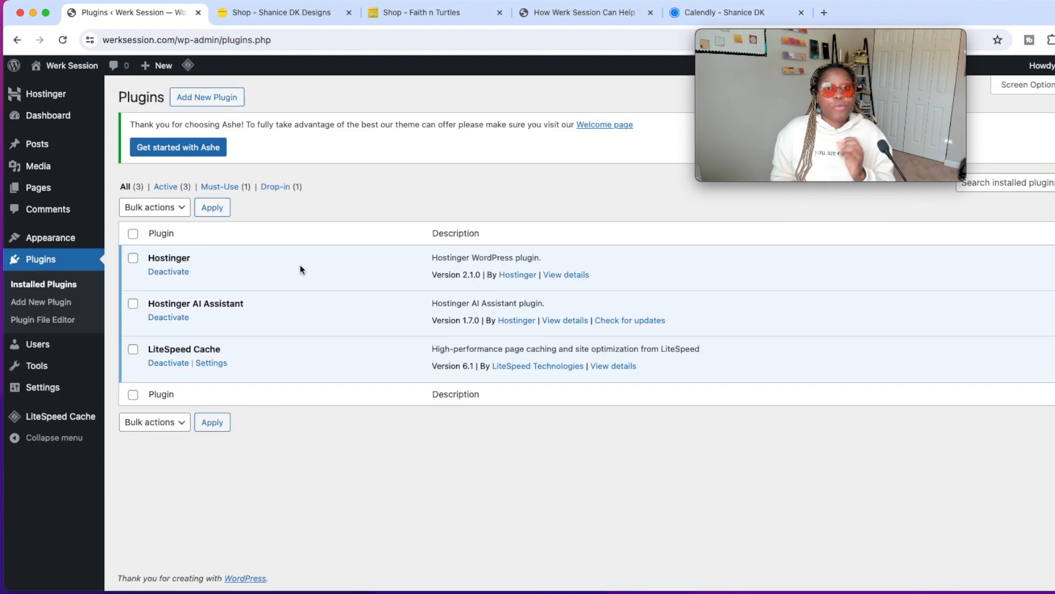
pyautogui.click(222, 101)
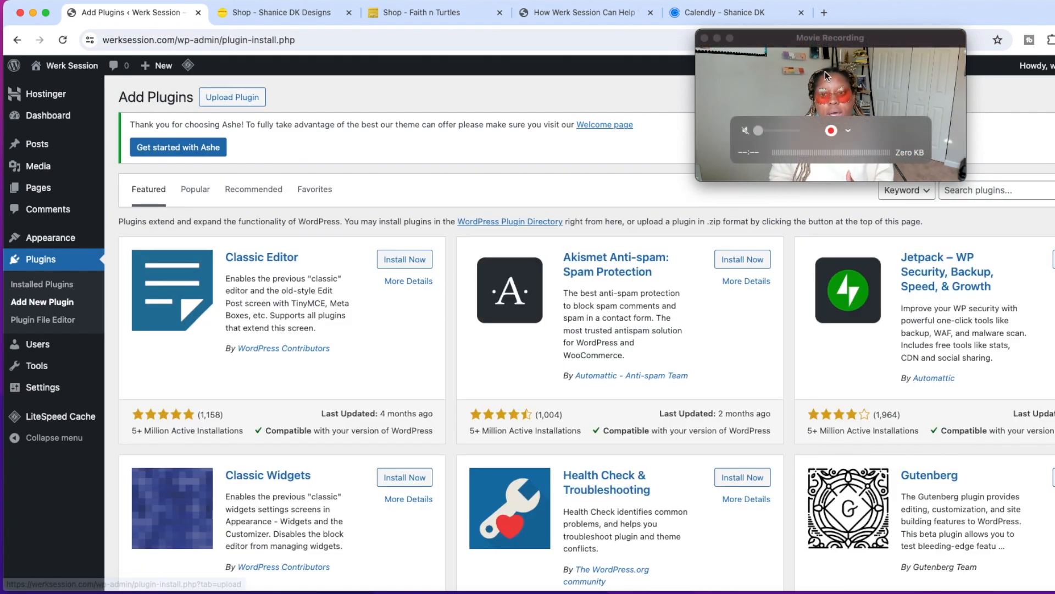
pyautogui.moveTo(825, 71); pyautogui.dragTo(442, 55)
pyautogui.click(979, 189)
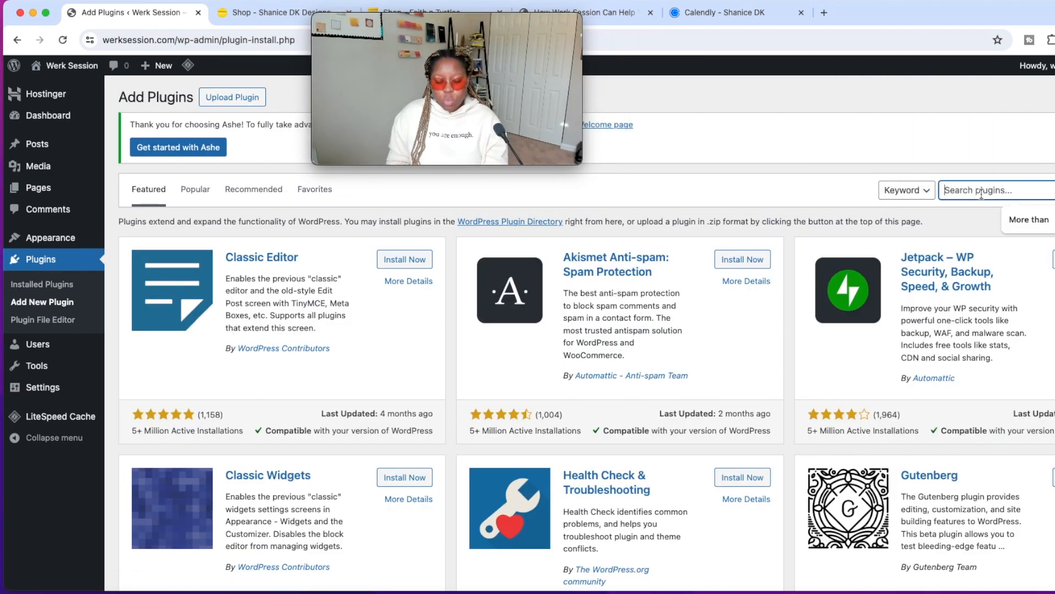
pyautogui.write('woo')
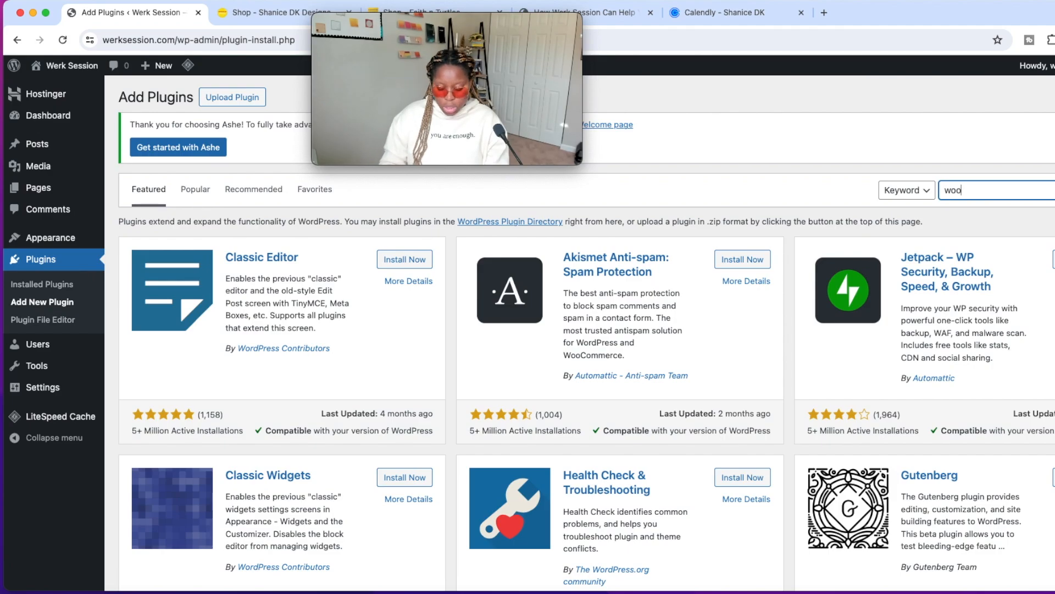
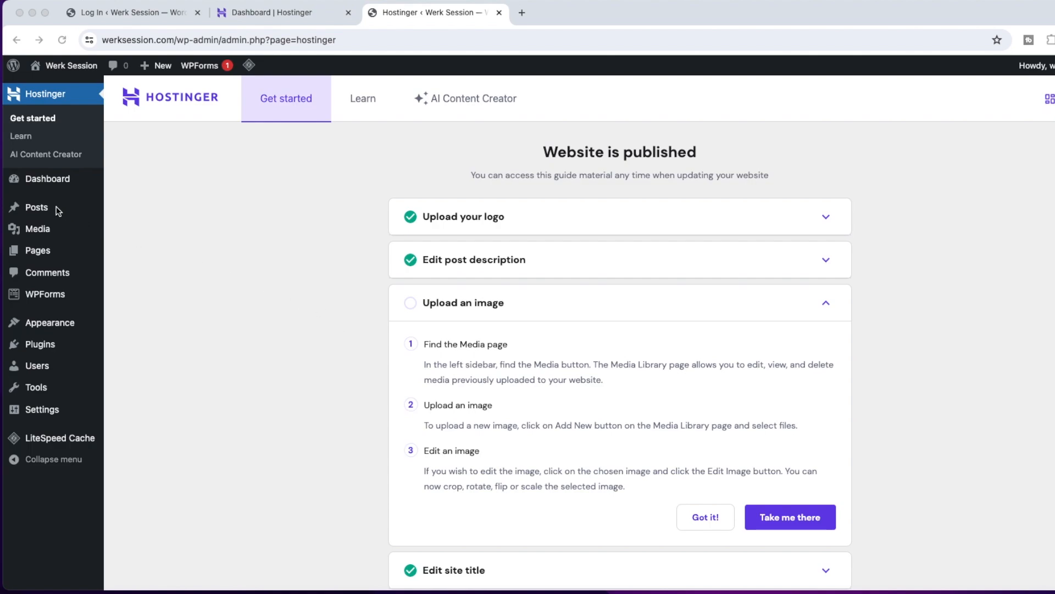
# Open the post "How Werk Session Can Help You with Content Management and E-commerce Management" for editing and add a button labelled "hfdhf" at its end.
pyautogui.moveTo(42, 211)
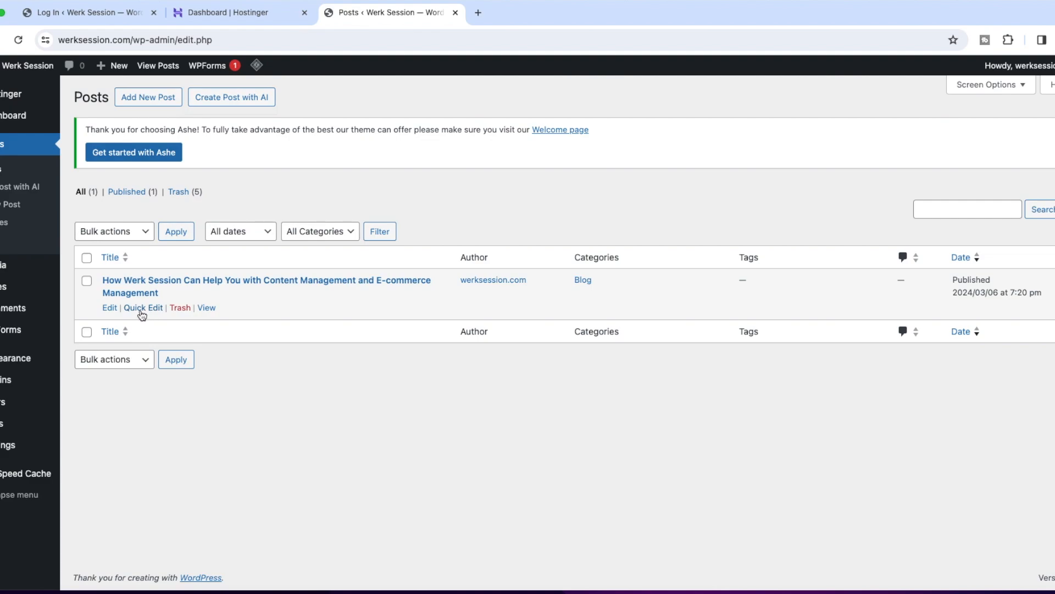
pyautogui.click(111, 310)
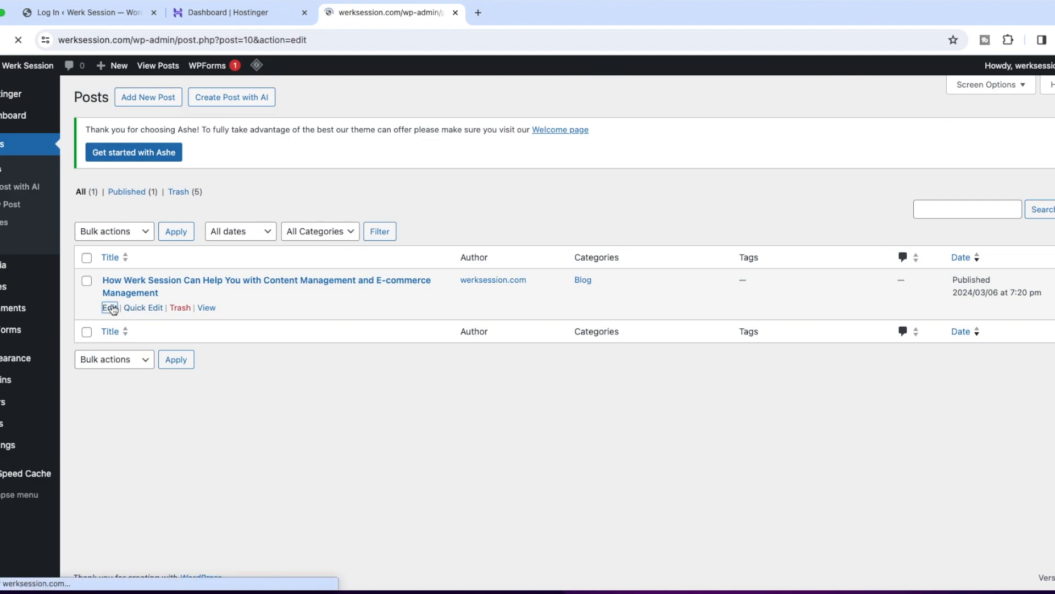
pyautogui.scroll(-10, 353, 440)
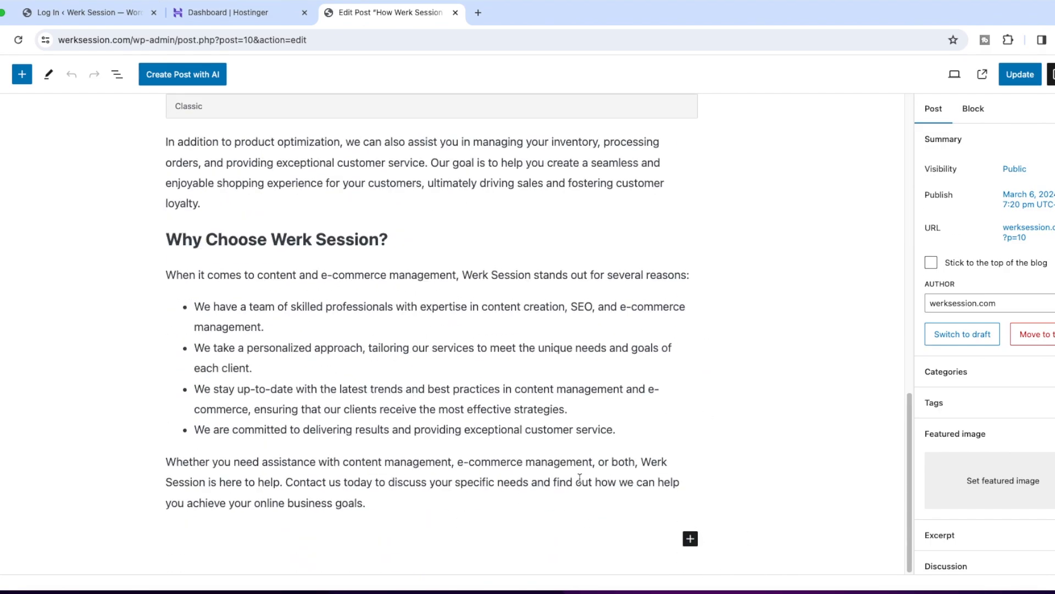
pyautogui.click(690, 538)
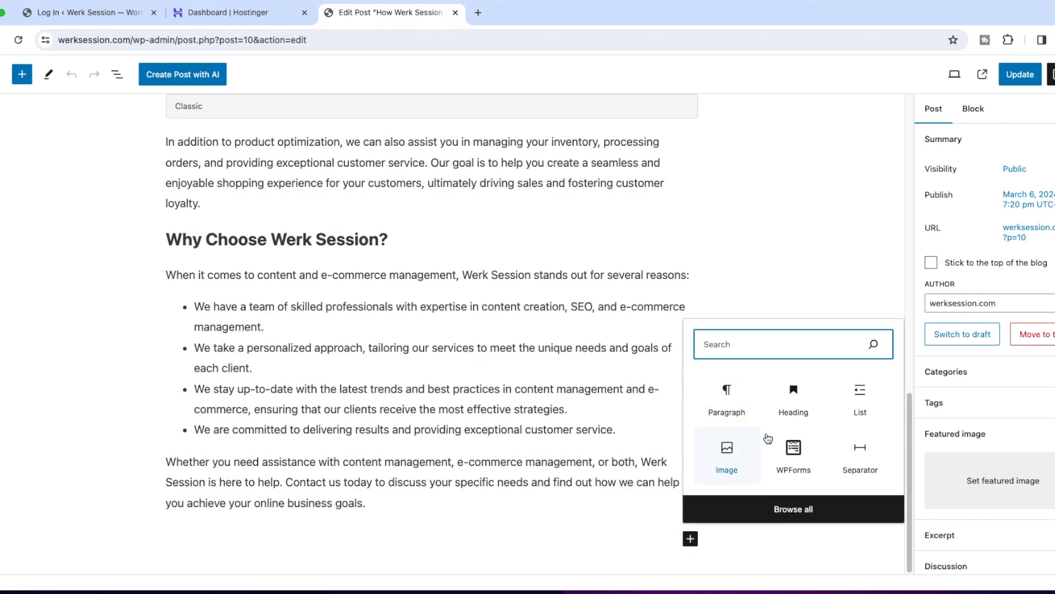
pyautogui.write('bu')
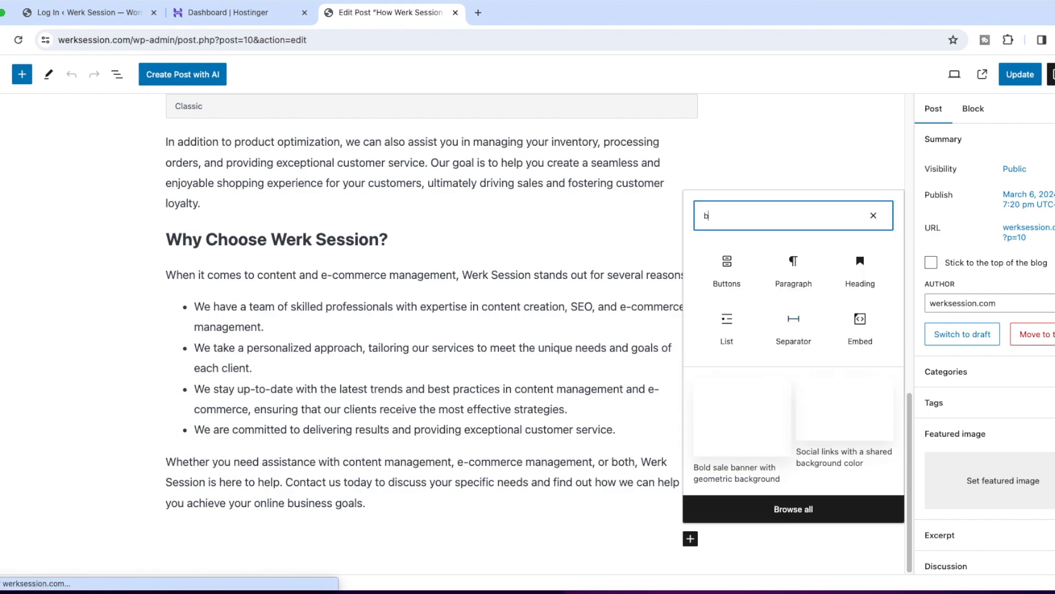
pyautogui.click(727, 254)
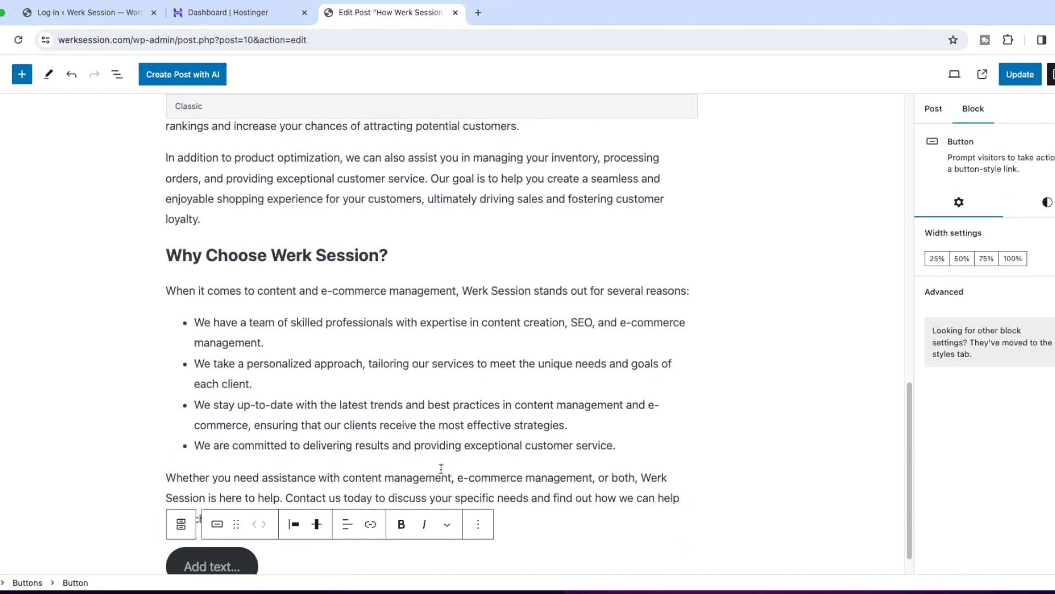
pyautogui.write('hfdhf')
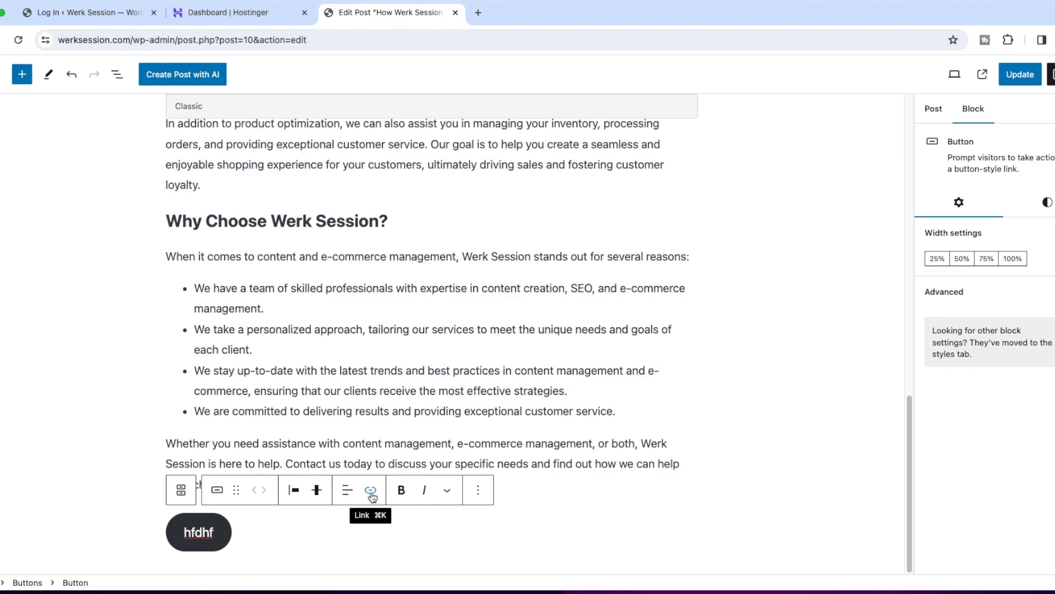
# Link the new button to the Calendly booking page and update the post.
pyautogui.click(371, 490)
pyautogui.write('https://calendly.com/shanicedkdesigns')
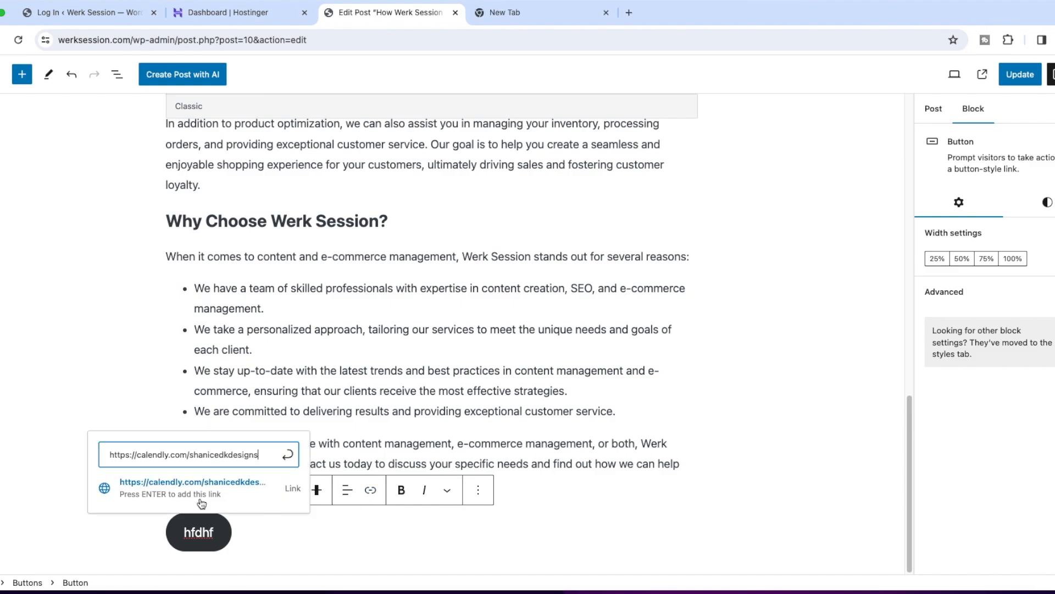
pyautogui.press('Return')
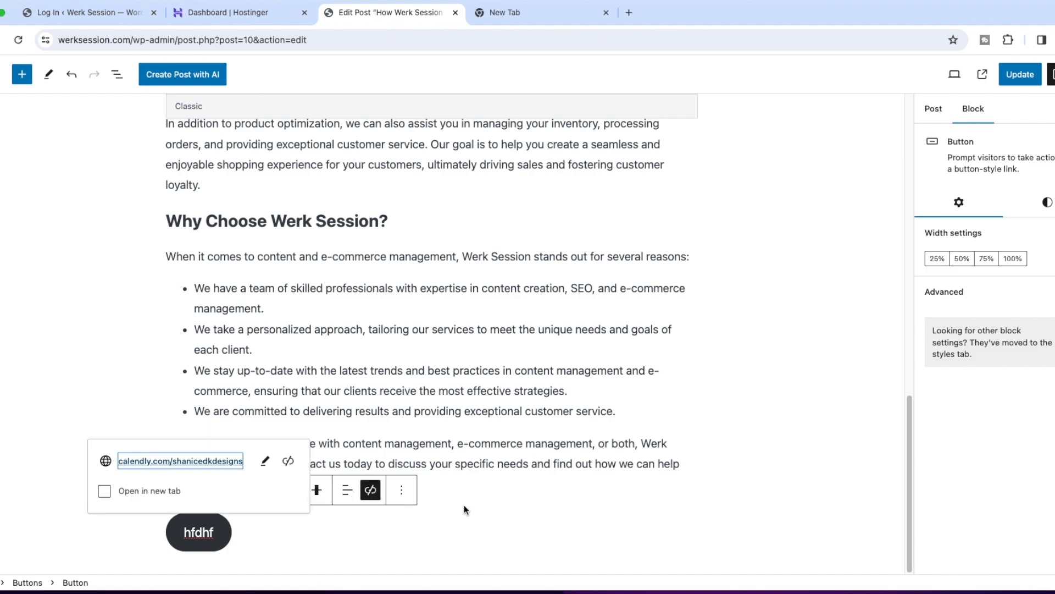
pyautogui.click(464, 508)
pyautogui.press('super+s')
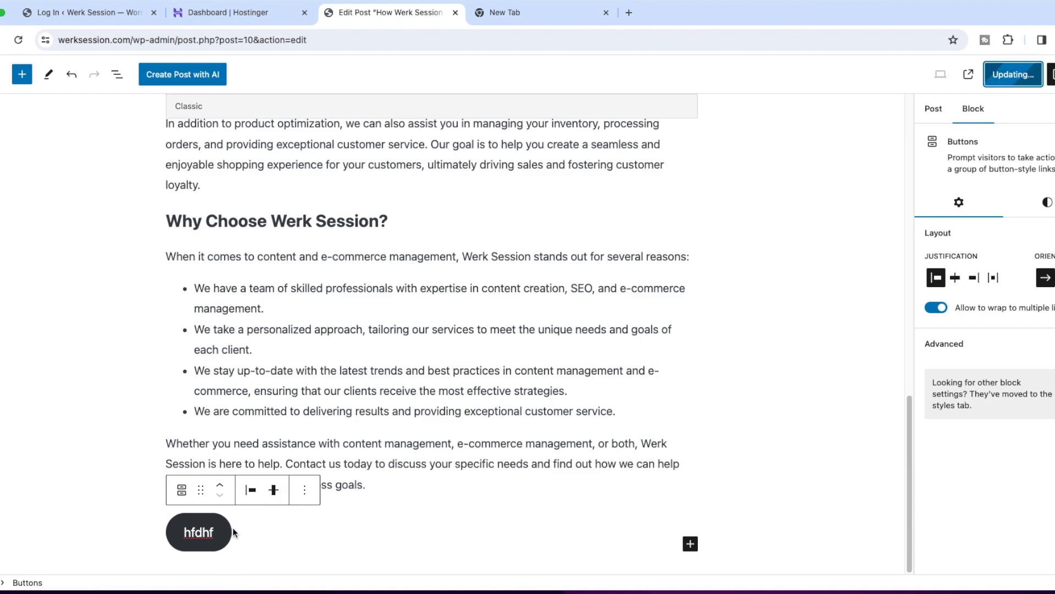
# View the published post, follow its new button to the Calendly page, and return to the post.
pyautogui.click(74, 552)
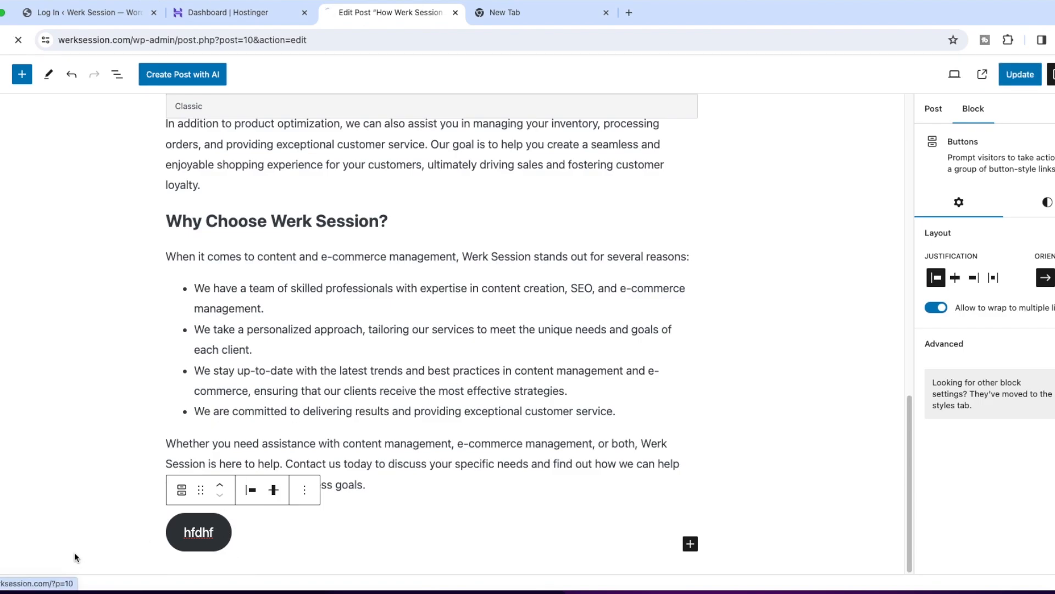
pyautogui.scroll(-20, 263, 413)
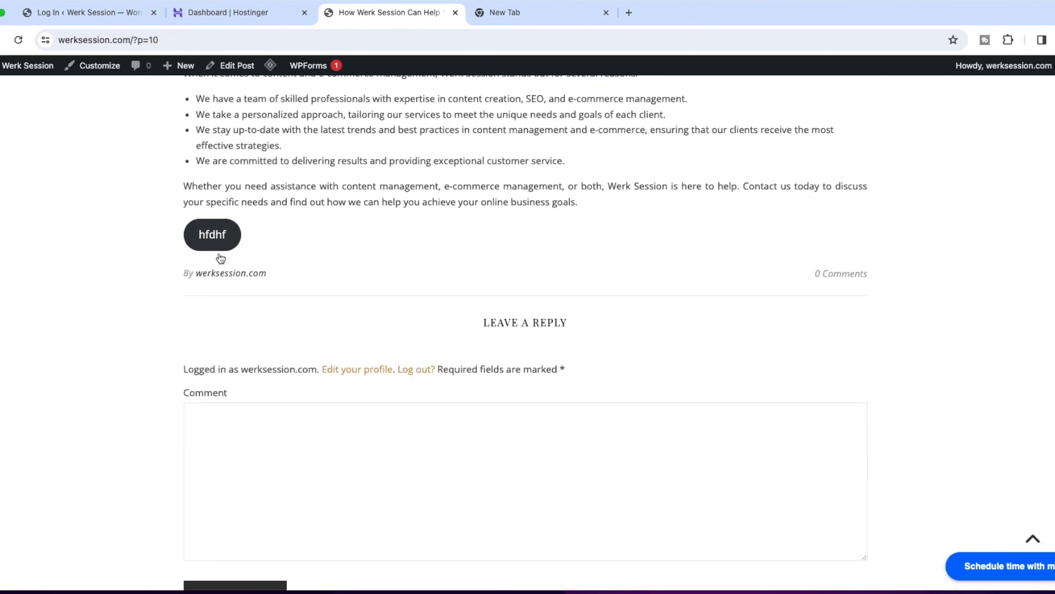
pyautogui.scroll(1, 220, 258)
pyautogui.click(220, 254)
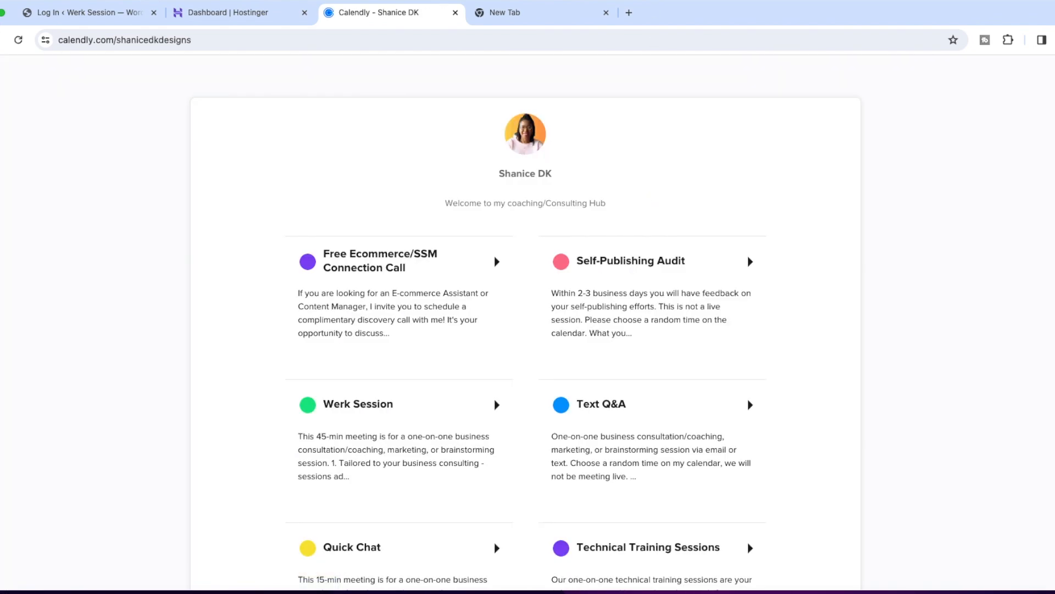
pyautogui.click(1, 39)
pyautogui.scroll(6, 308, 273)
pyautogui.scroll(10, 294, 276)
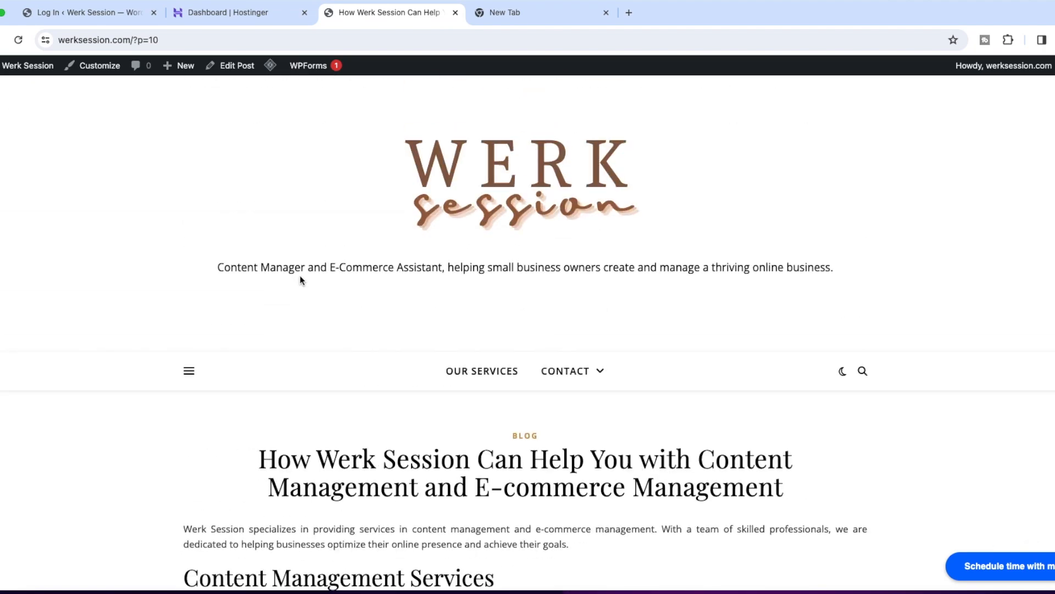
# View the published Contact page from the pages list and examine its email form and embedded booking calendar.
pyautogui.scroll(-12, 308, 356)
pyautogui.scroll(-5, 304, 356)
pyautogui.scroll(17, 210, 172)
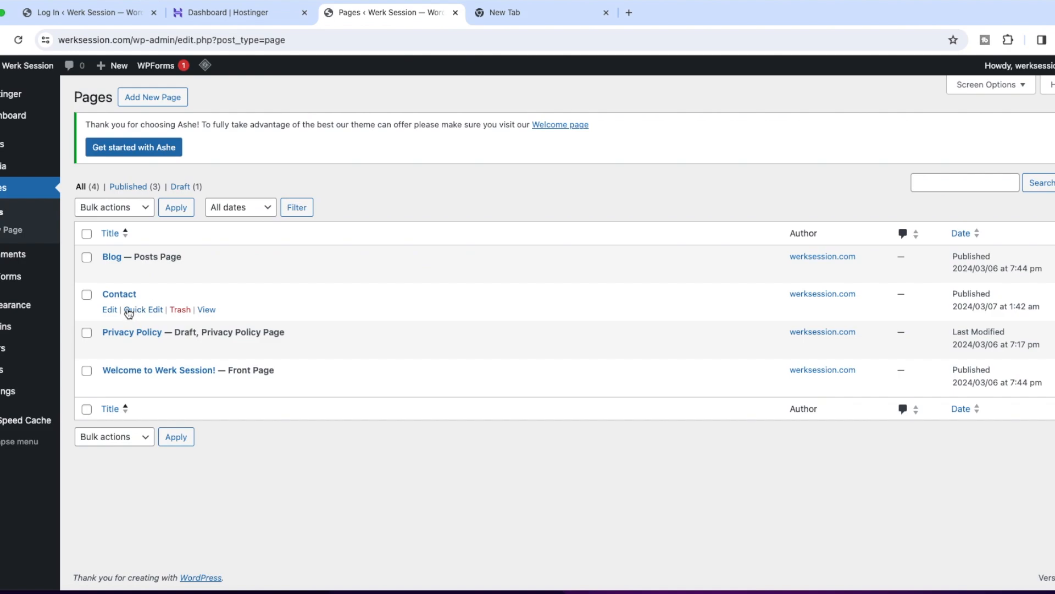
pyautogui.click(207, 309)
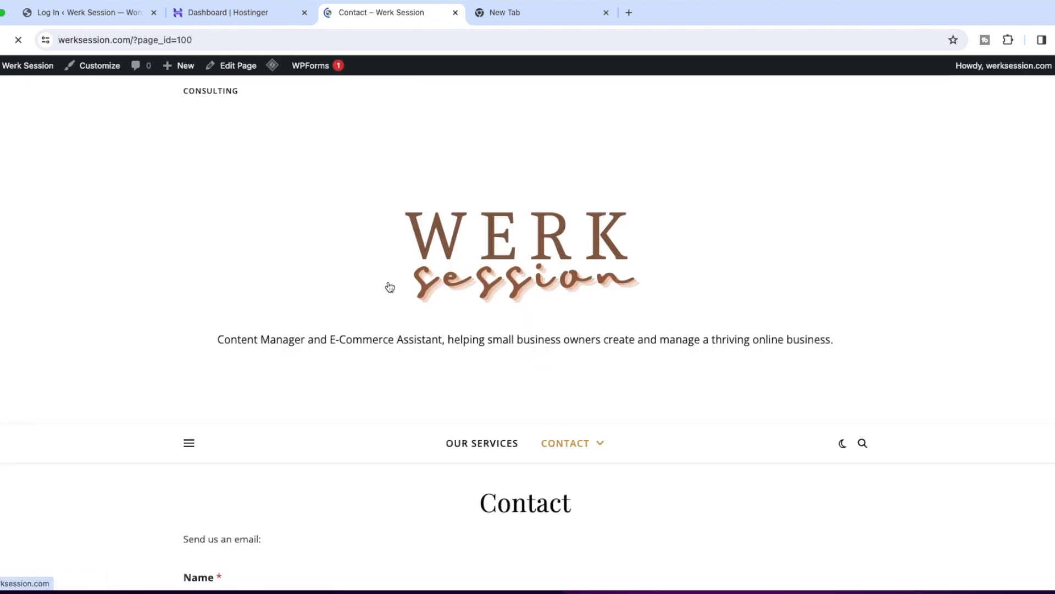
pyautogui.scroll(-6, 389, 288)
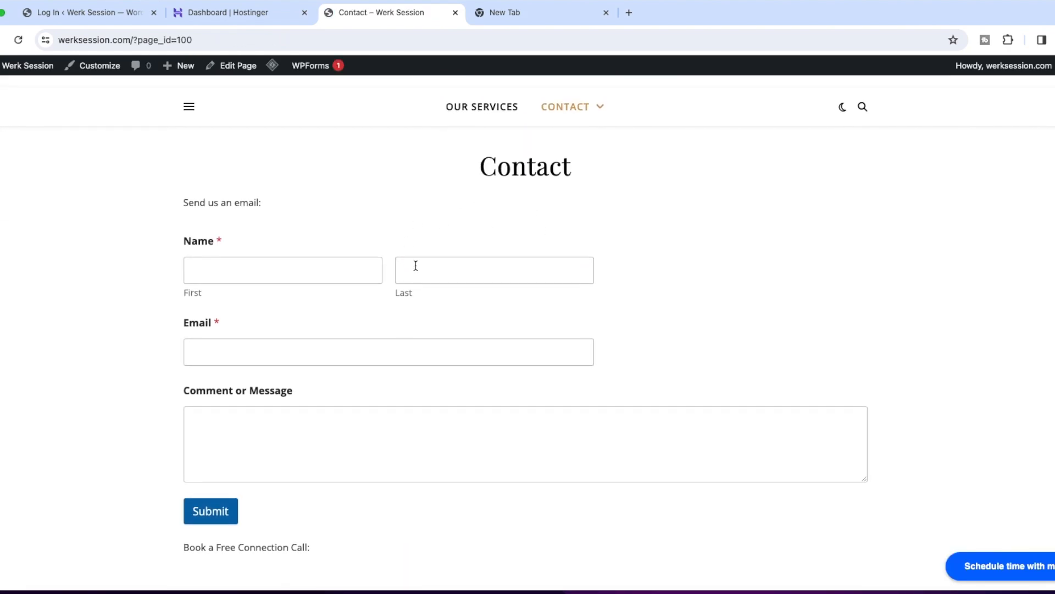
pyautogui.scroll(-1, 195, 189)
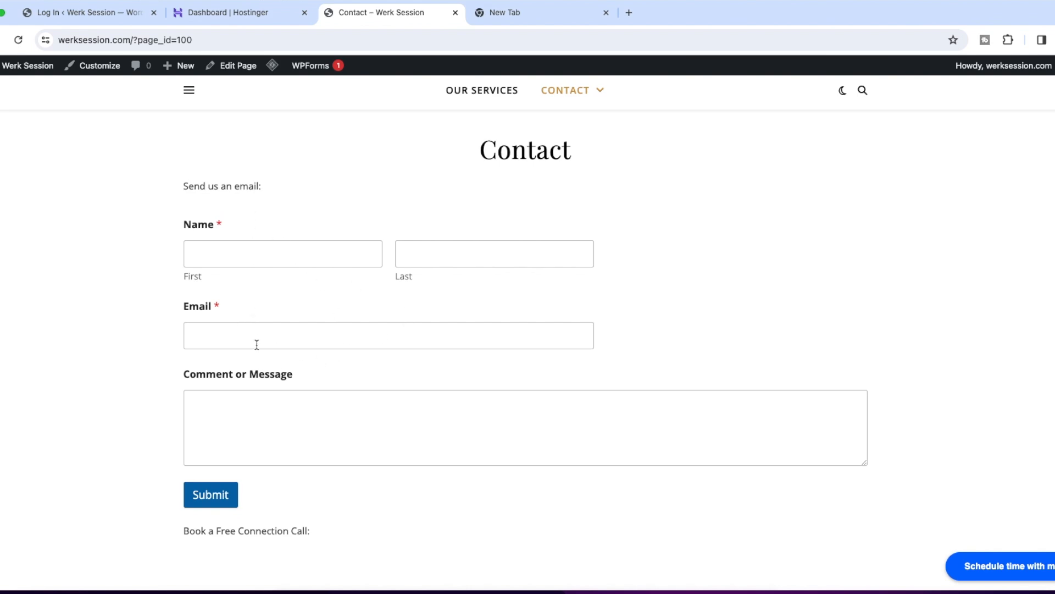
pyautogui.scroll(-9, 264, 355)
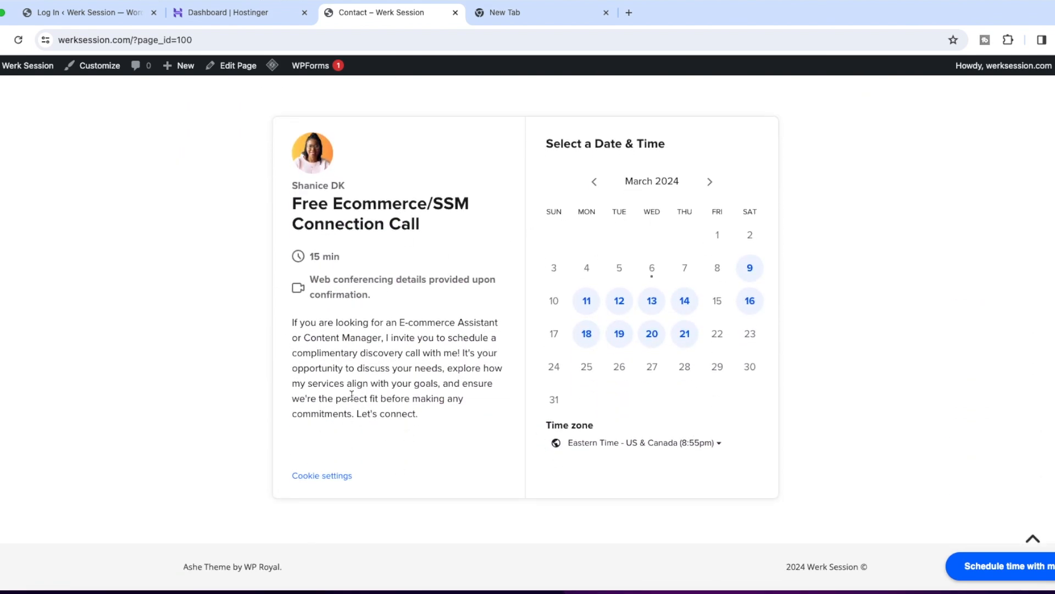
pyautogui.scroll(3, 324, 386)
pyautogui.scroll(-3, 346, 365)
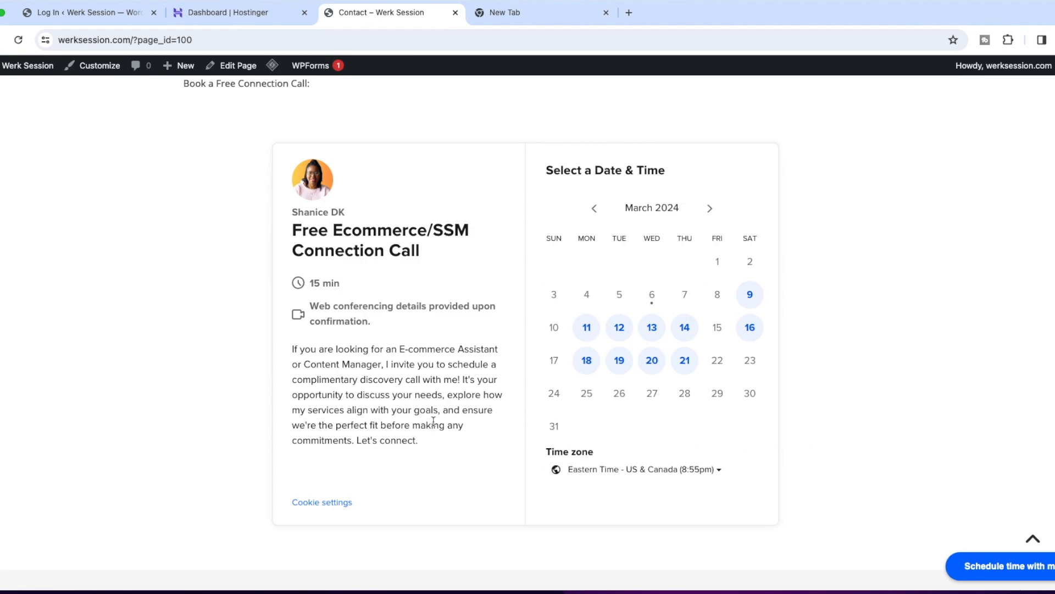
pyautogui.scroll(15, 433, 365)
# Open the Contact page for editing and examine the Calendly embed code below the contact form.
pyautogui.click(233, 65)
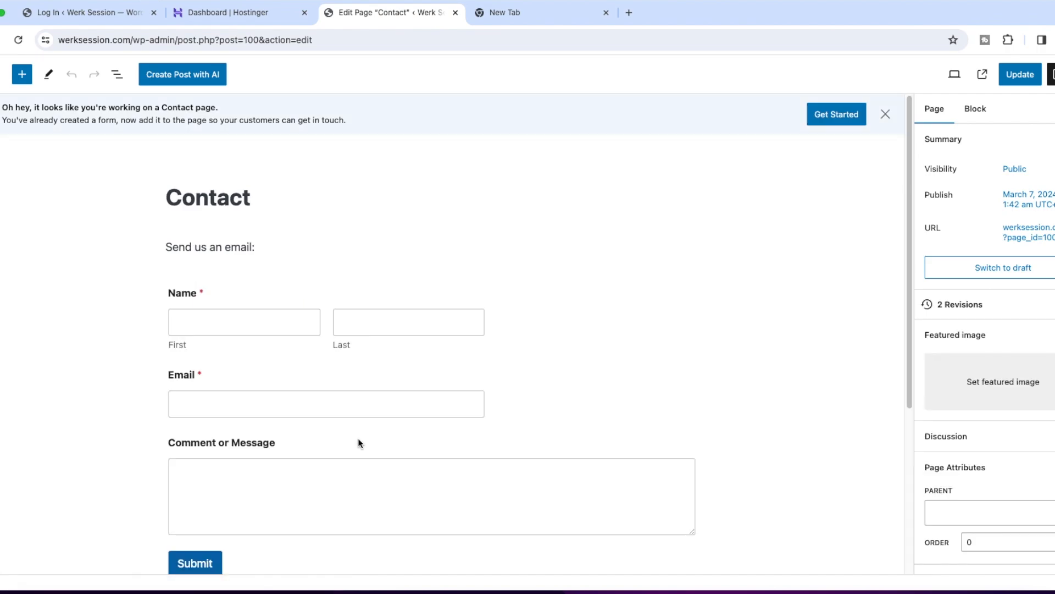
pyautogui.scroll(-3, 358, 438)
pyautogui.scroll(-2, 357, 440)
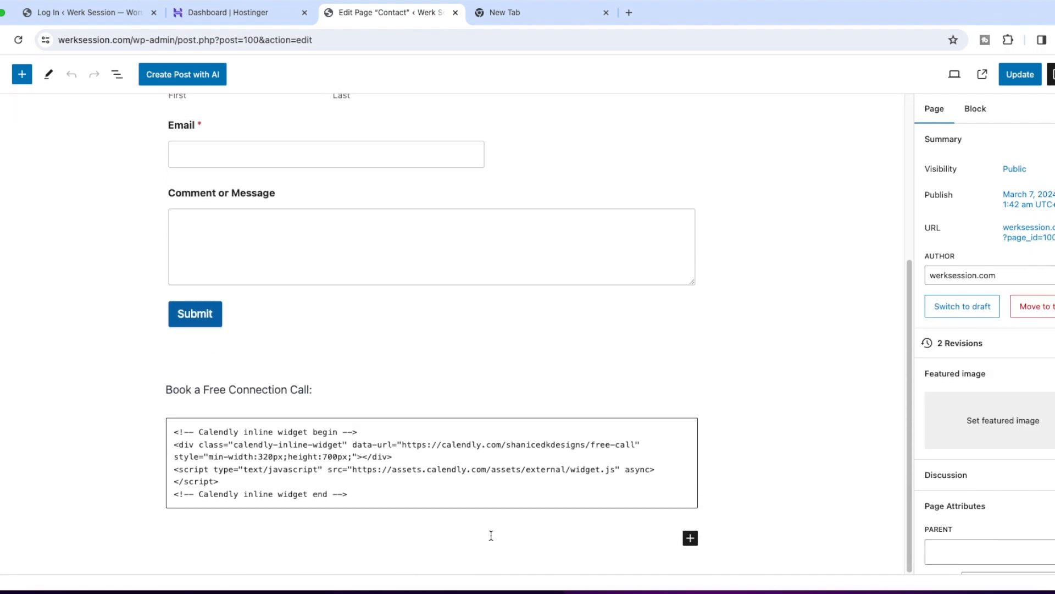
# Search the available blocks for "ht" below the embed code, dismiss the search, and return to the pages list.
pyautogui.click(690, 538)
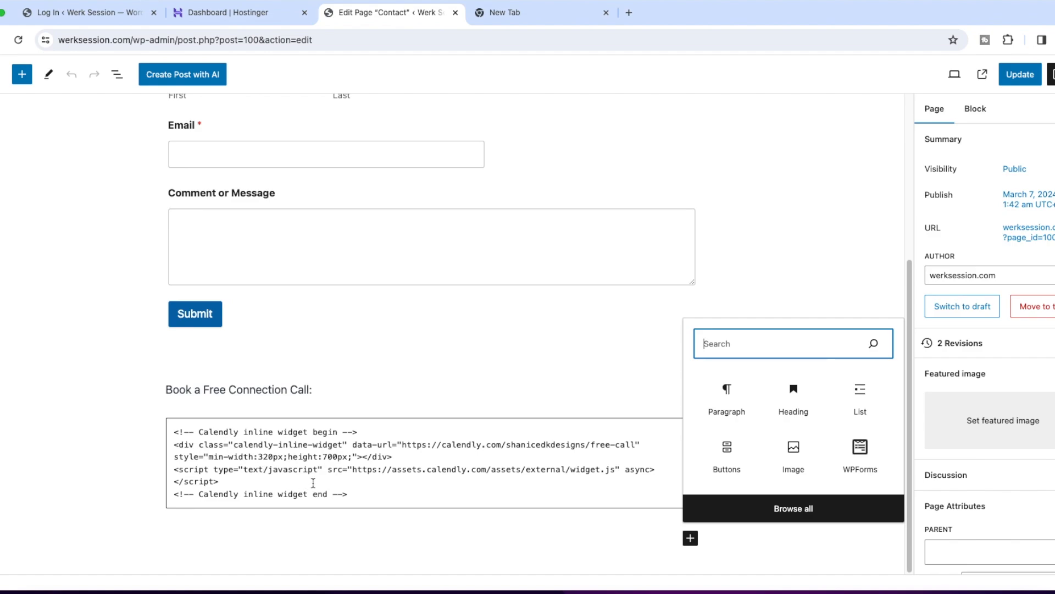
pyautogui.scroll(1, 632, 460)
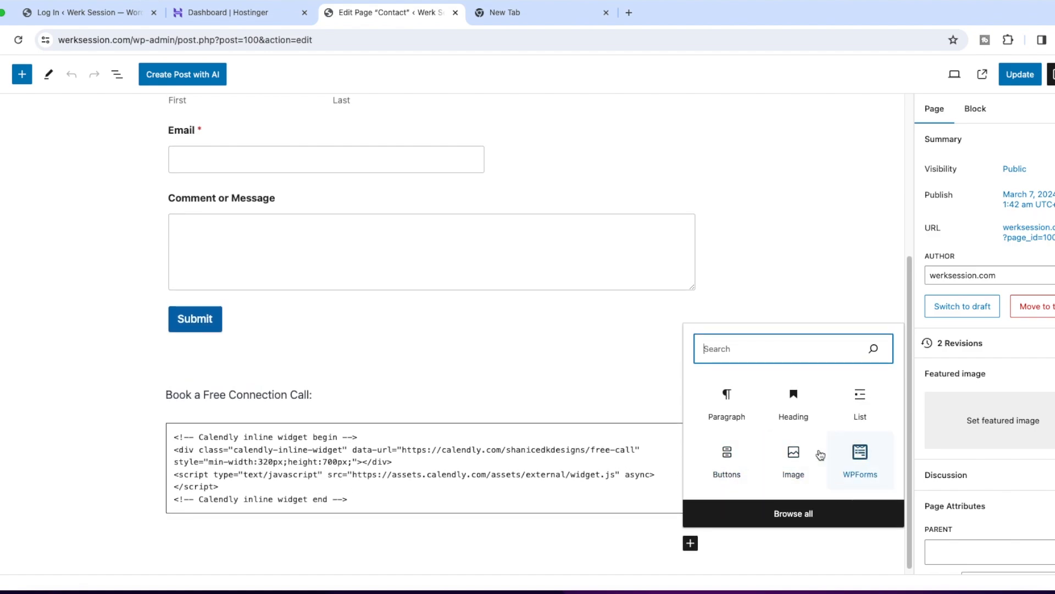
pyautogui.write('h')
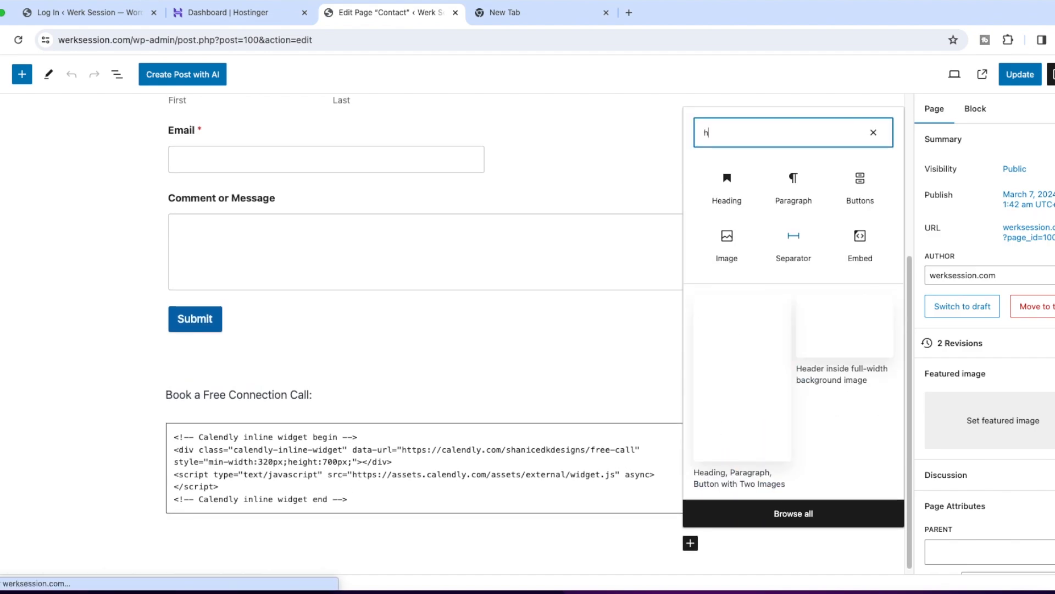
pyautogui.write('t')
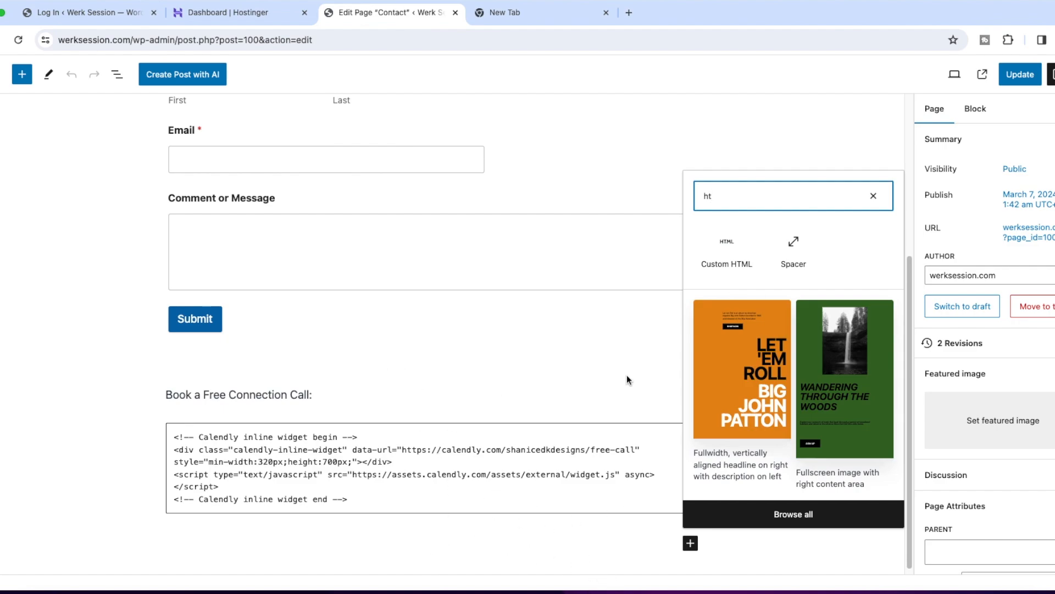
pyautogui.click(583, 342)
pyautogui.click(793, 324)
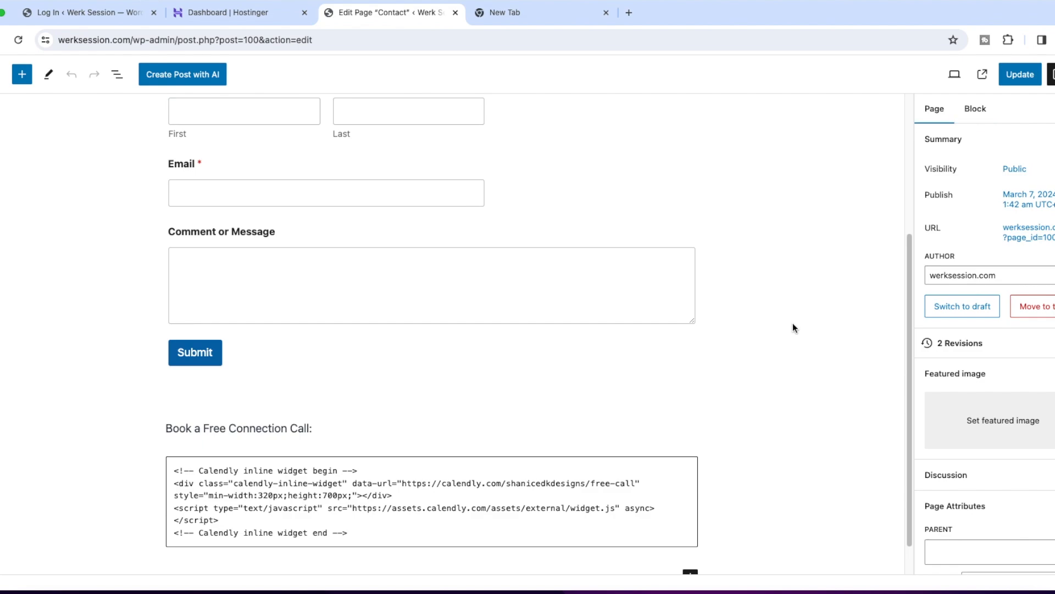
pyautogui.scroll(4, 792, 323)
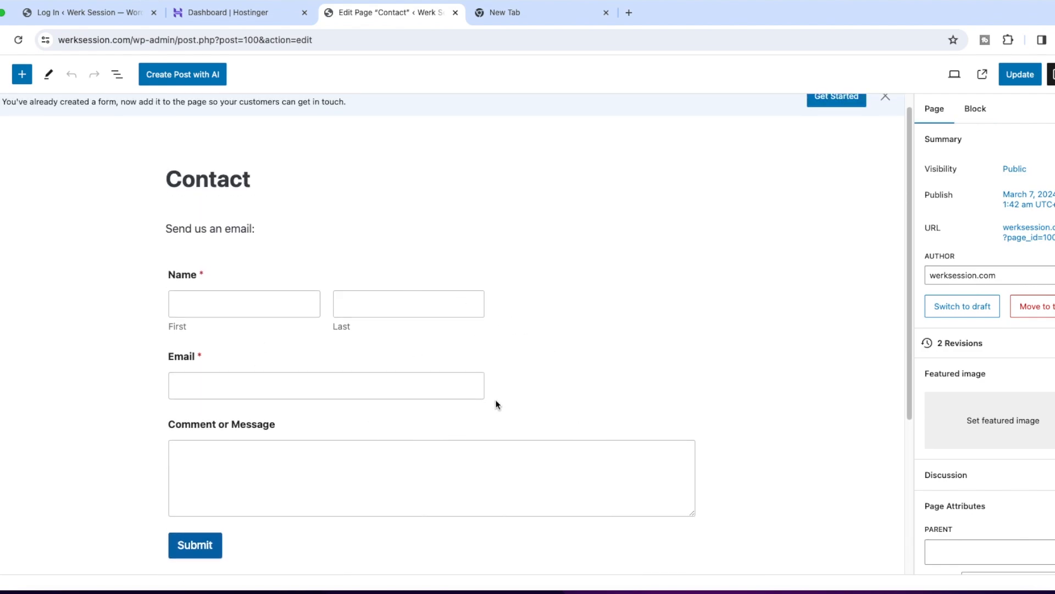
pyautogui.scroll(1, 522, 405)
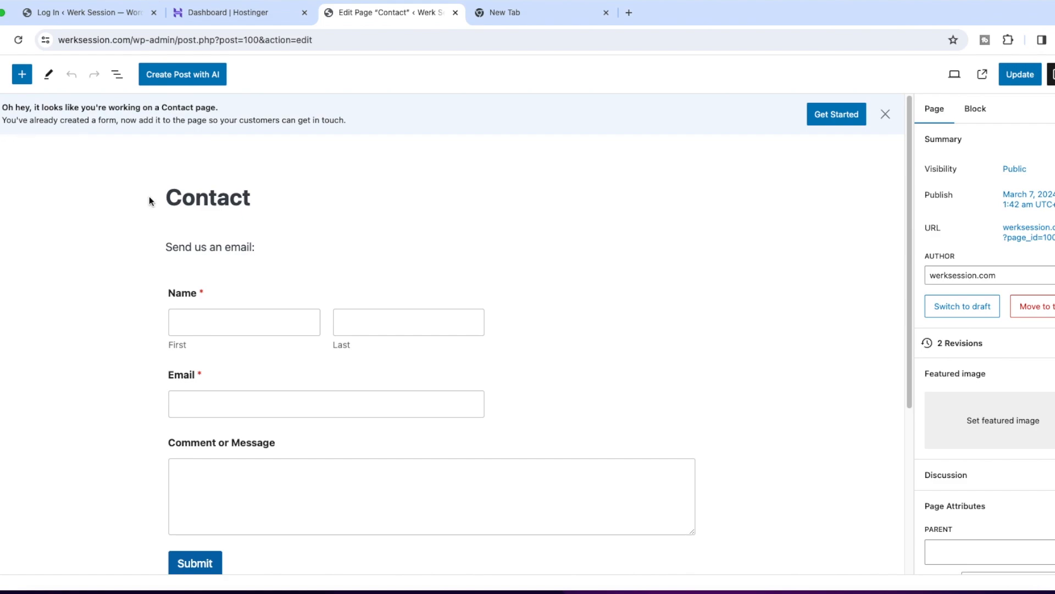
pyautogui.click(0, 74)
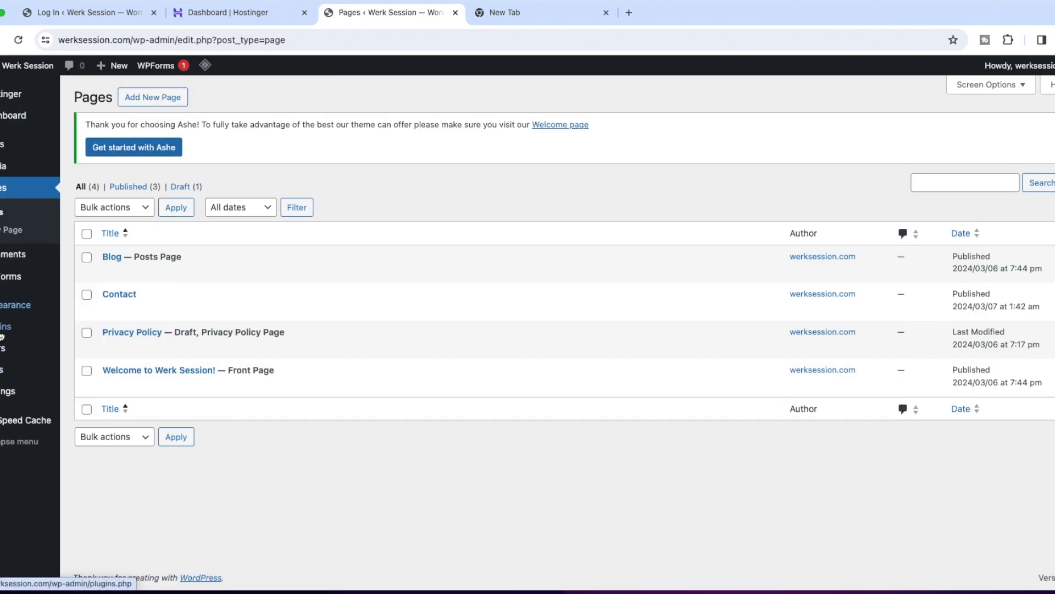
# Go from the installed plugins to adding a new plugin and search the plugin directory for "contact".
pyautogui.click(2, 330)
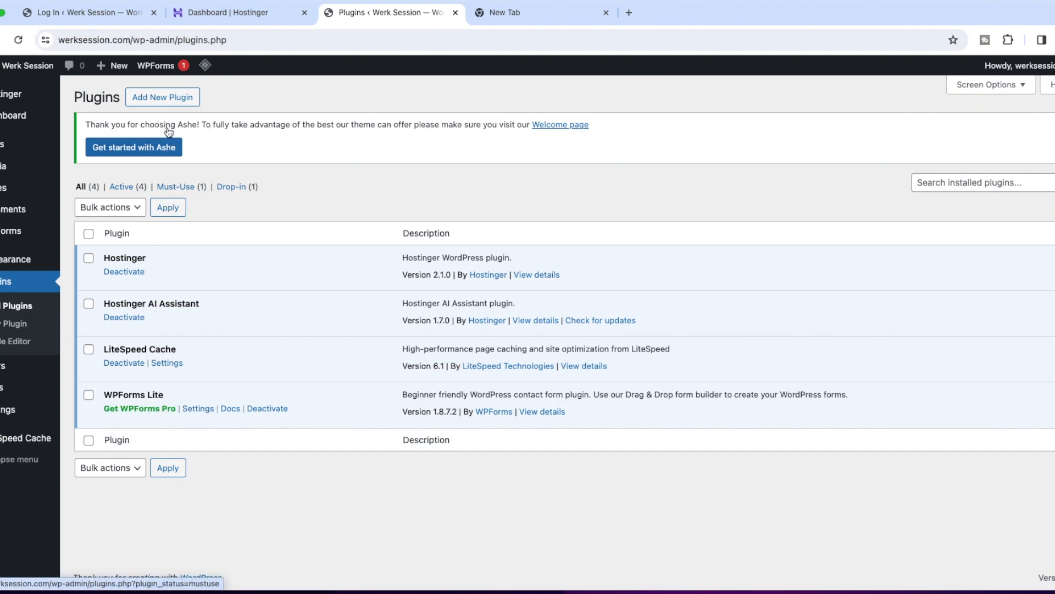
pyautogui.click(181, 95)
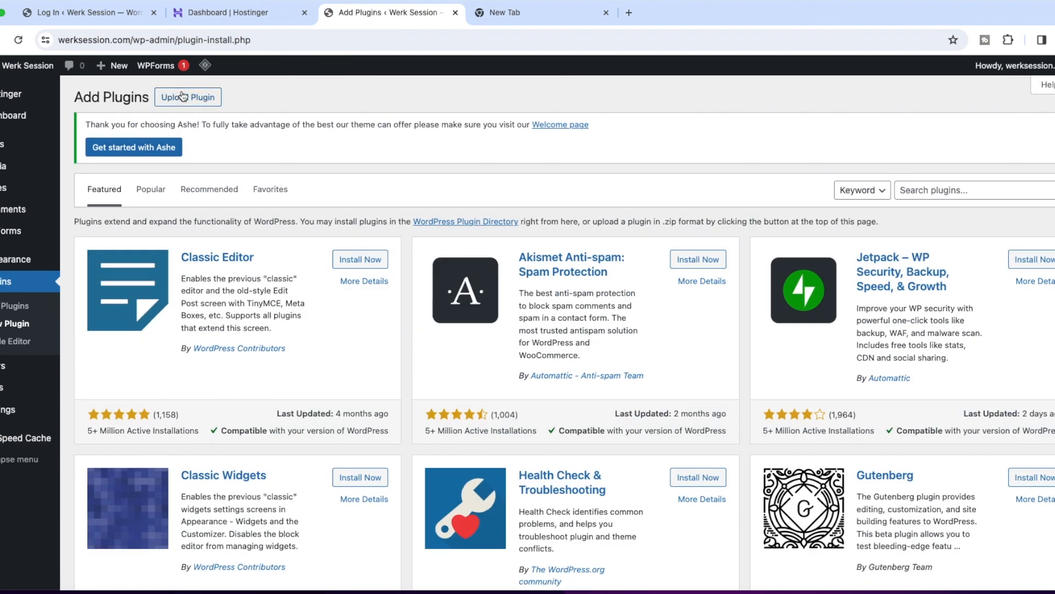
pyautogui.click(933, 190)
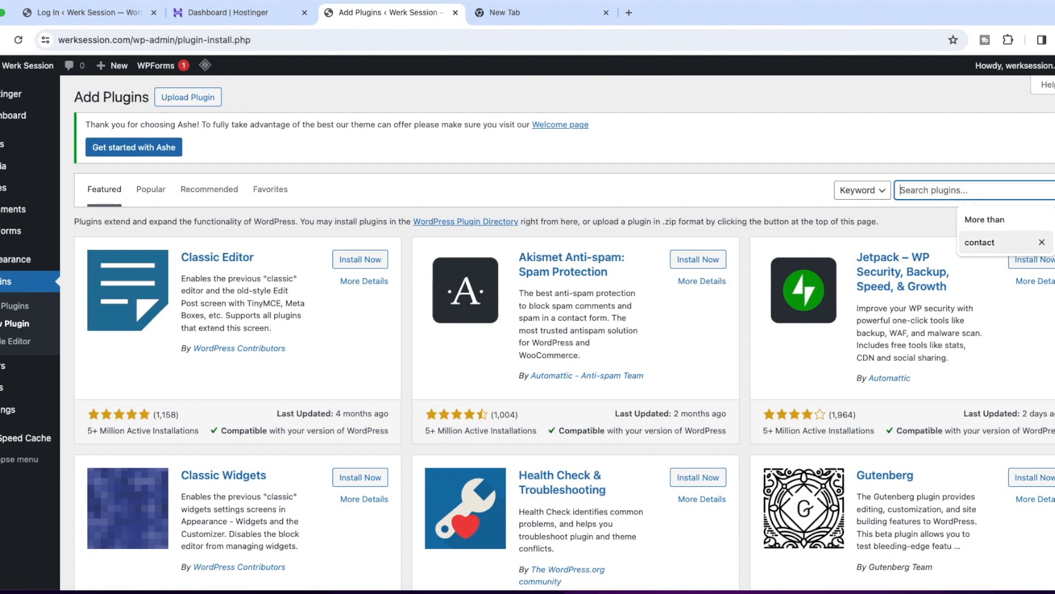
pyautogui.click(989, 243)
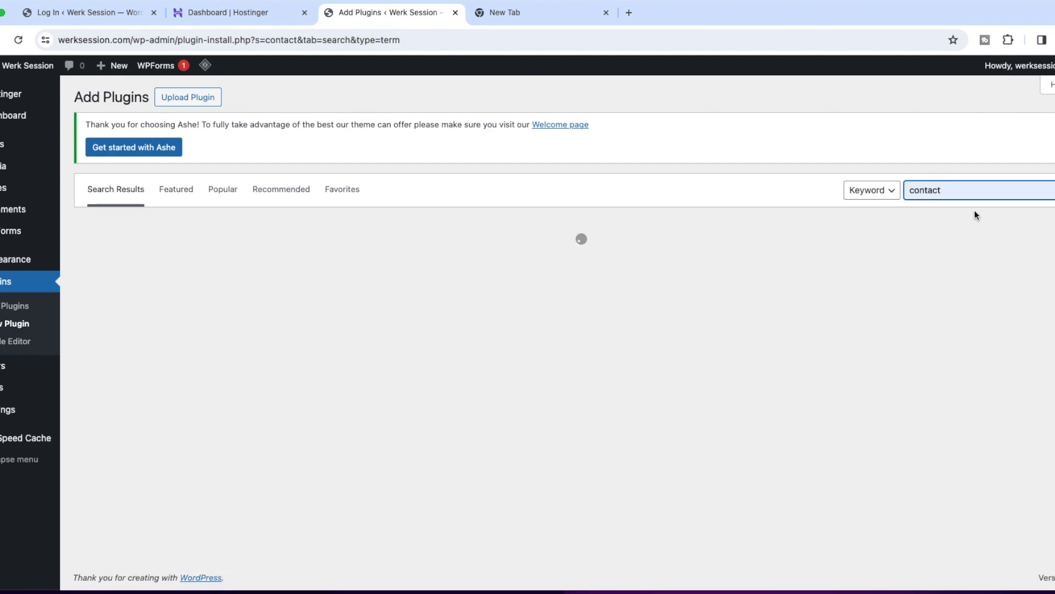
pyautogui.scroll(-2, 510, 342)
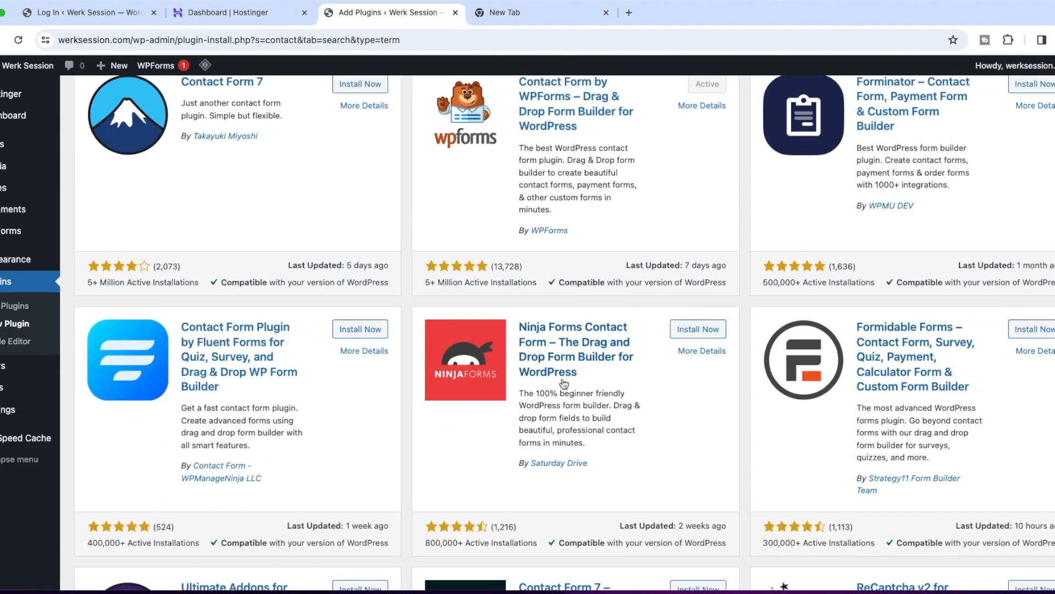
# Examine the star rating and review count of Contact Form by WPForms in the plugin search results.
pyautogui.scroll(3, 510, 342)
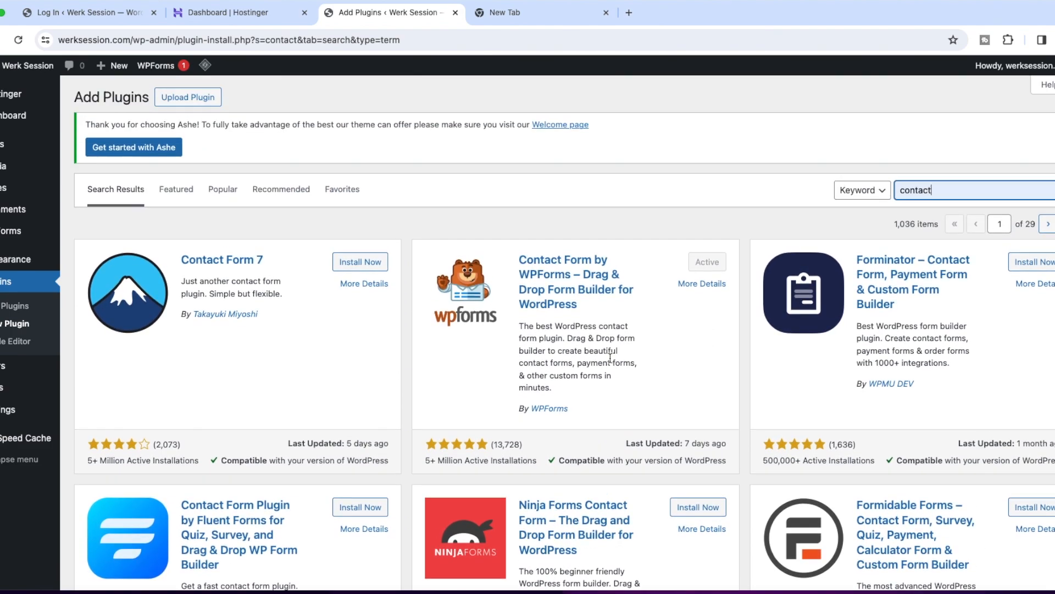
pyautogui.click(528, 442)
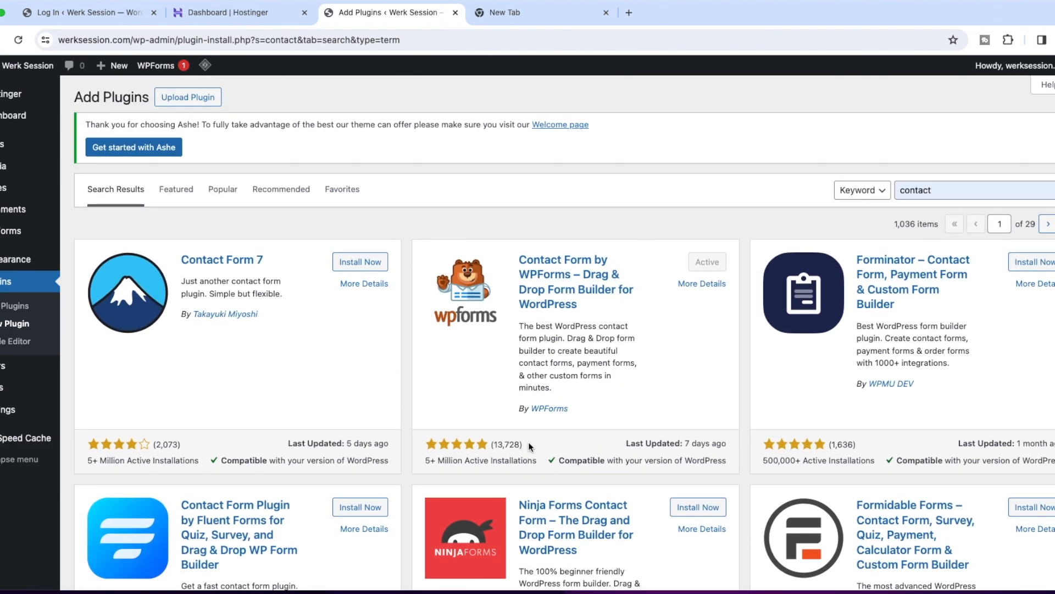
pyautogui.moveTo(451, 445); pyautogui.dragTo(544, 444)
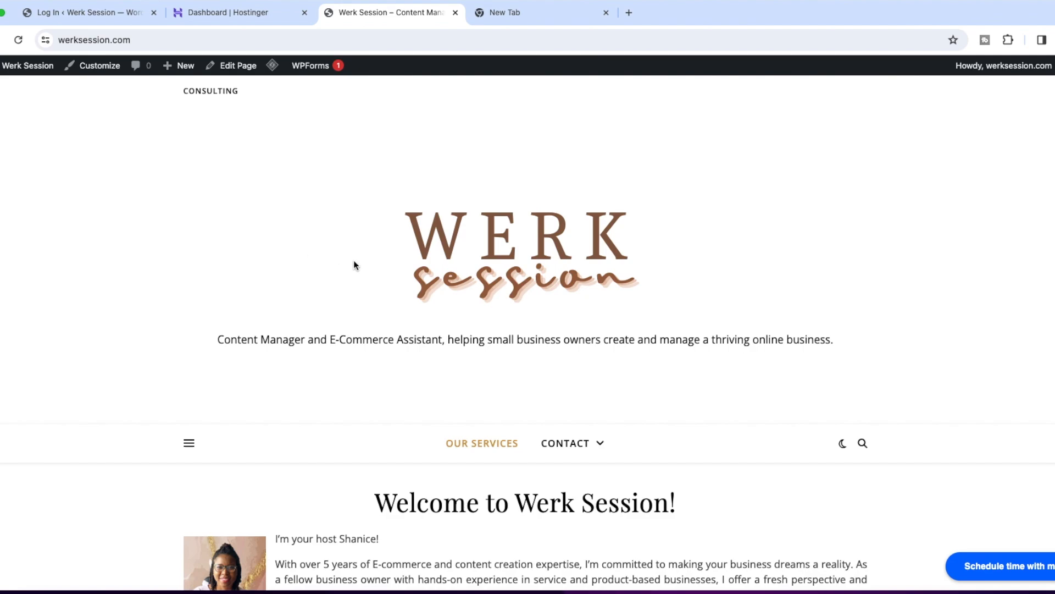
# Review the published Werk Session home page, from the logo and welcome section through the service descriptions.
pyautogui.scroll(-3, 354, 264)
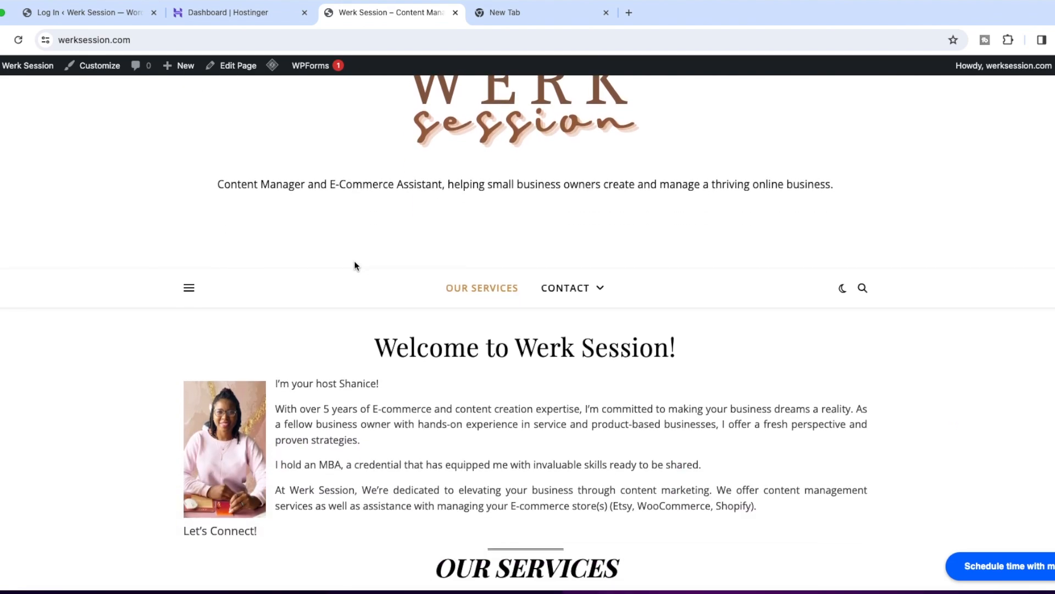
pyautogui.scroll(3, 354, 265)
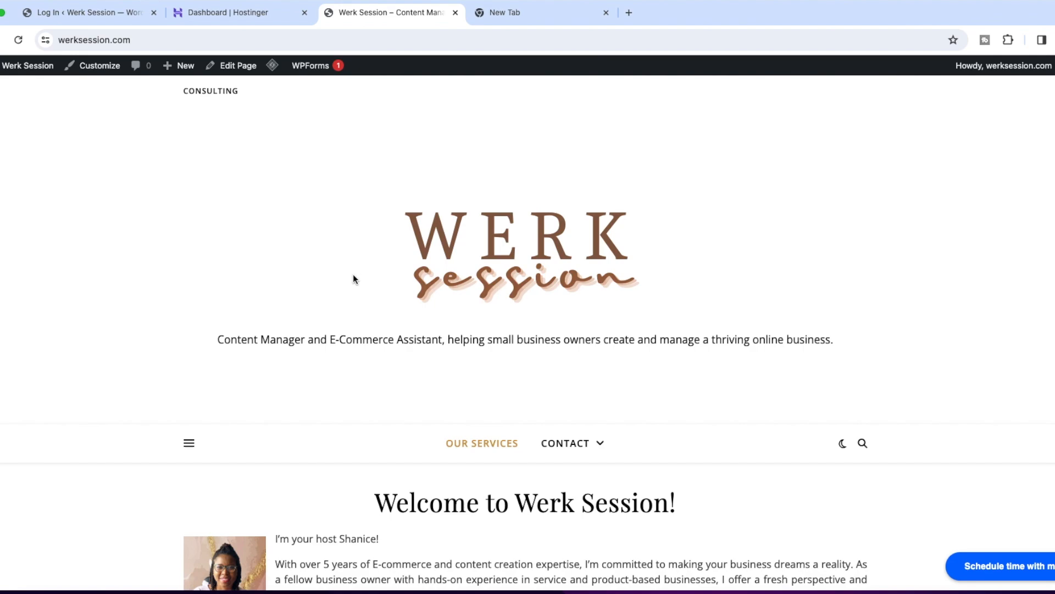
pyautogui.scroll(-1, 353, 273)
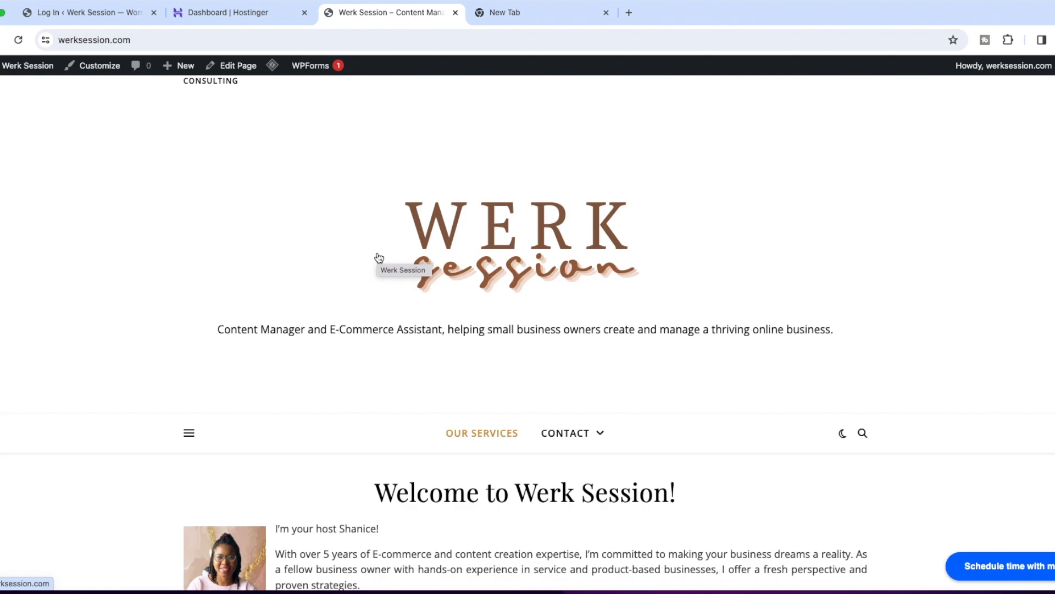
pyautogui.scroll(-1, 379, 258)
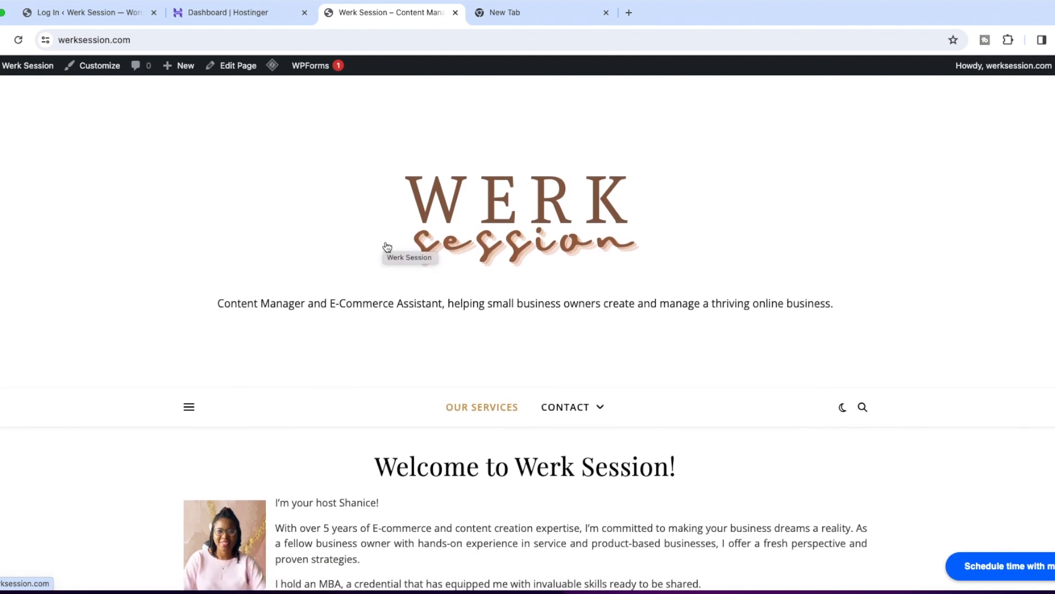
pyautogui.scroll(-5, 387, 247)
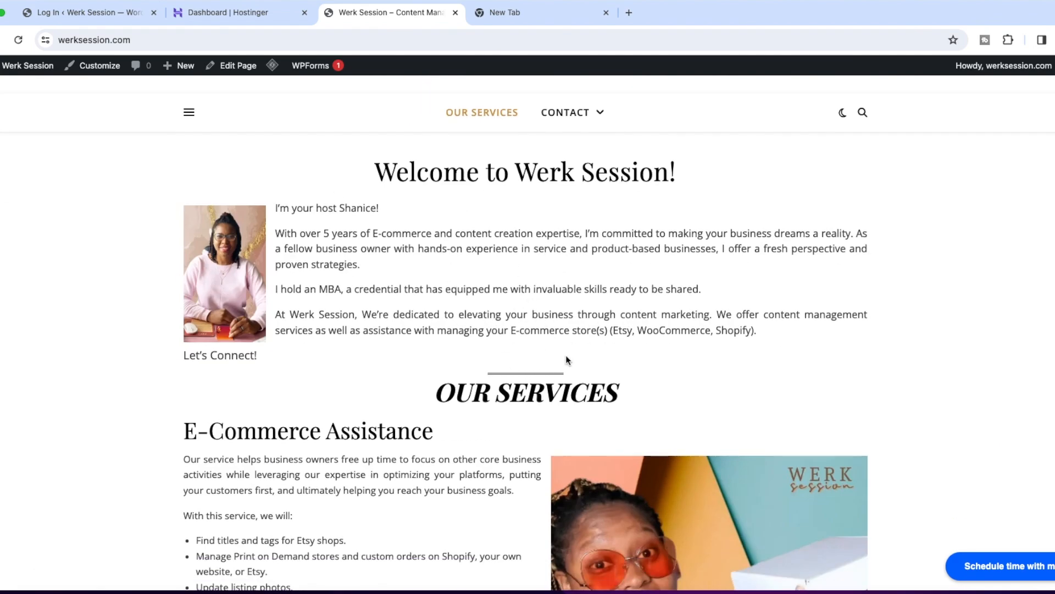
pyautogui.scroll(-5, 567, 361)
pyautogui.scroll(-4, 617, 330)
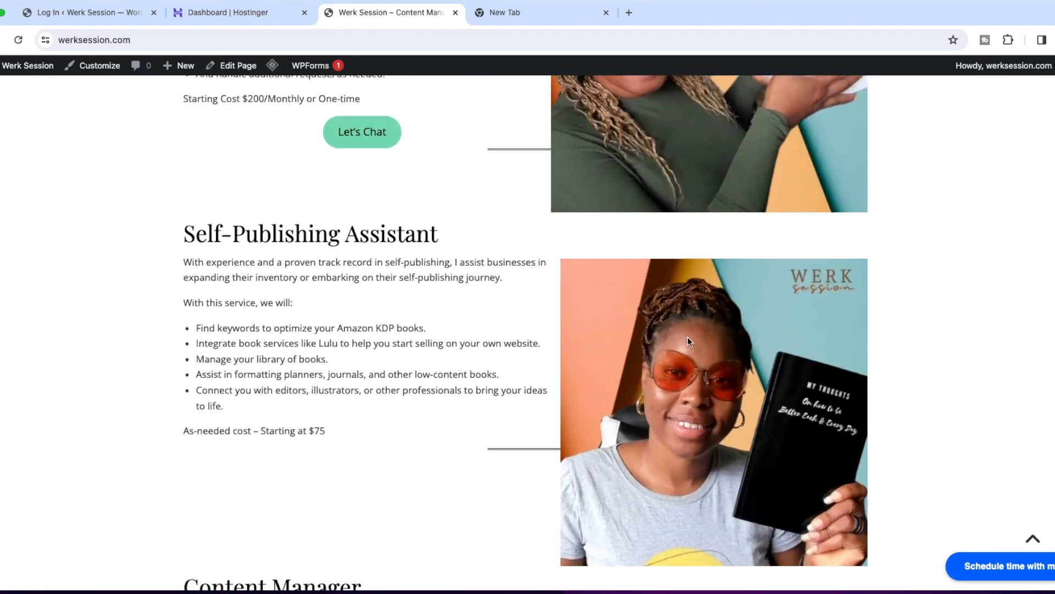
pyautogui.scroll(-7, 418, 390)
pyautogui.scroll(20, 486, 431)
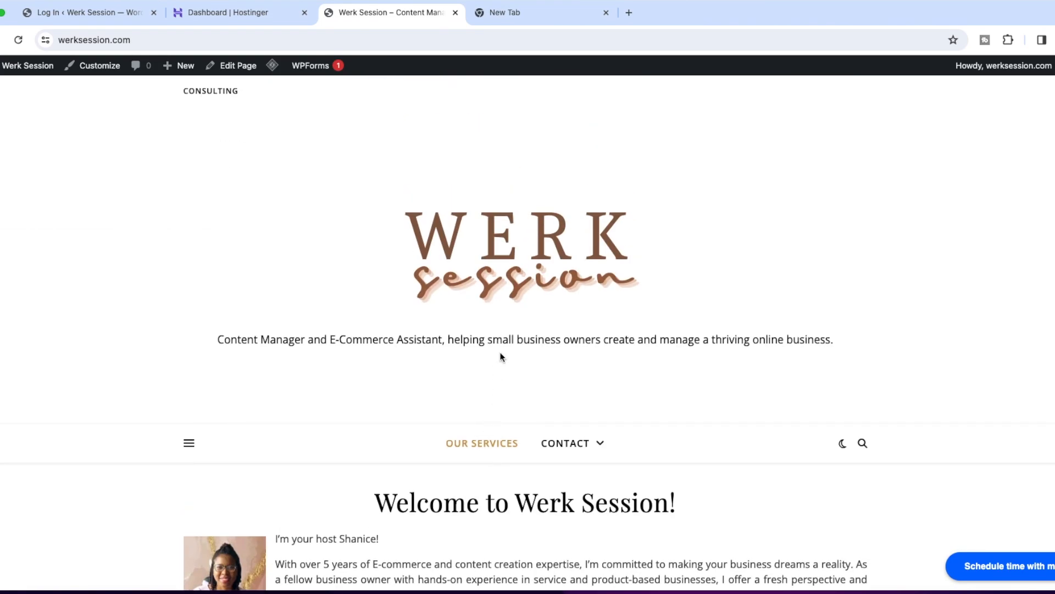
# Open the site's published Contact page and look over its email form.
pyautogui.click(576, 445)
pyautogui.scroll(-6, 546, 278)
pyautogui.scroll(3, 459, 388)
pyautogui.scroll(1, 495, 373)
# Open the Blog page nested under Contact and read the full post on content and e-commerce management through its comment section.
pyautogui.moveTo(572, 329)
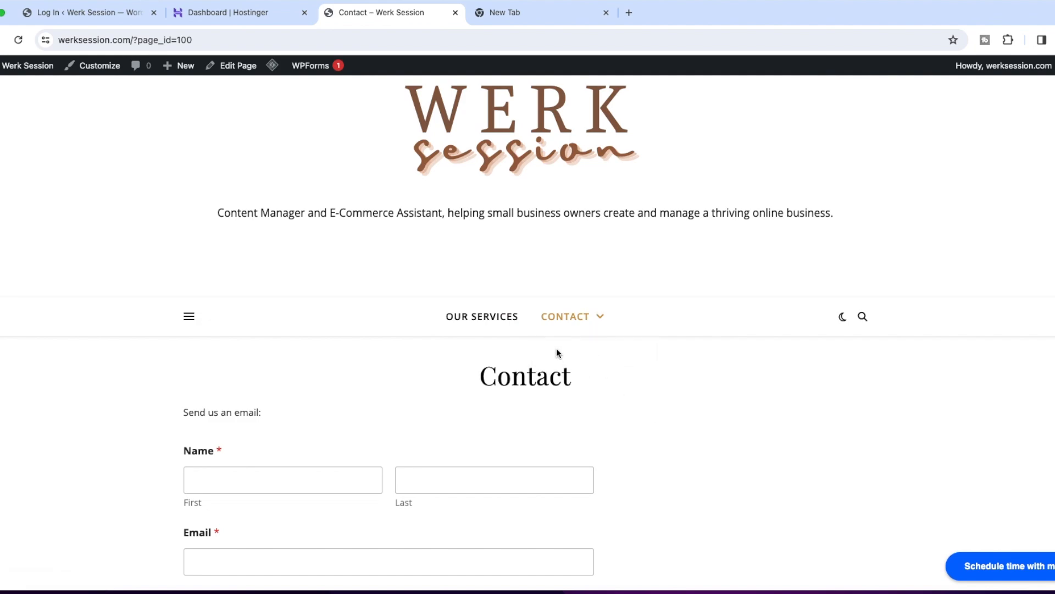
pyautogui.click(555, 354)
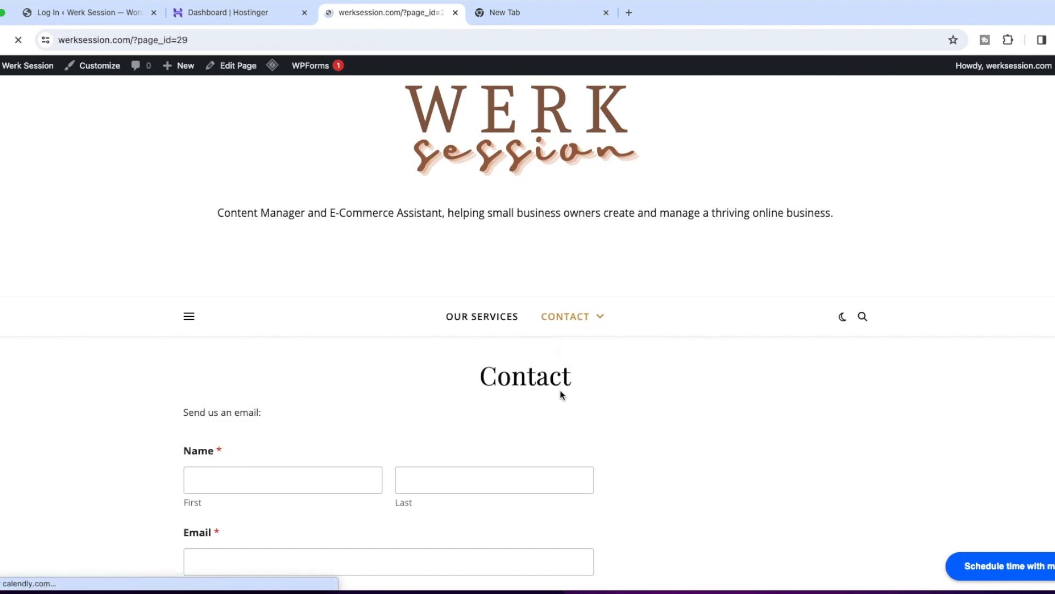
pyautogui.scroll(-5, 559, 393)
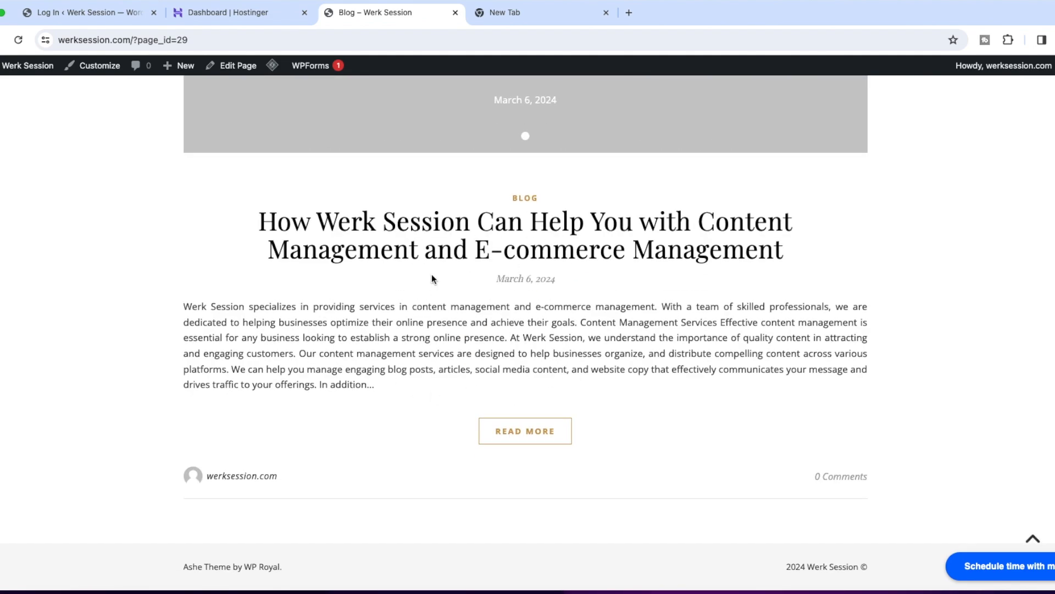
pyautogui.click(537, 430)
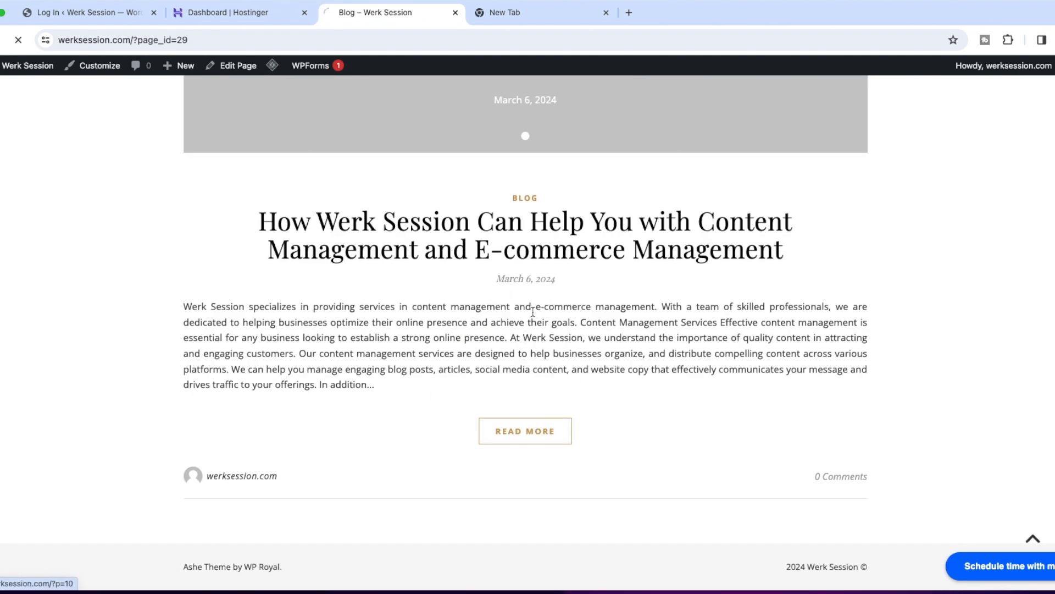
pyautogui.scroll(-15, 536, 378)
pyautogui.scroll(8, 534, 374)
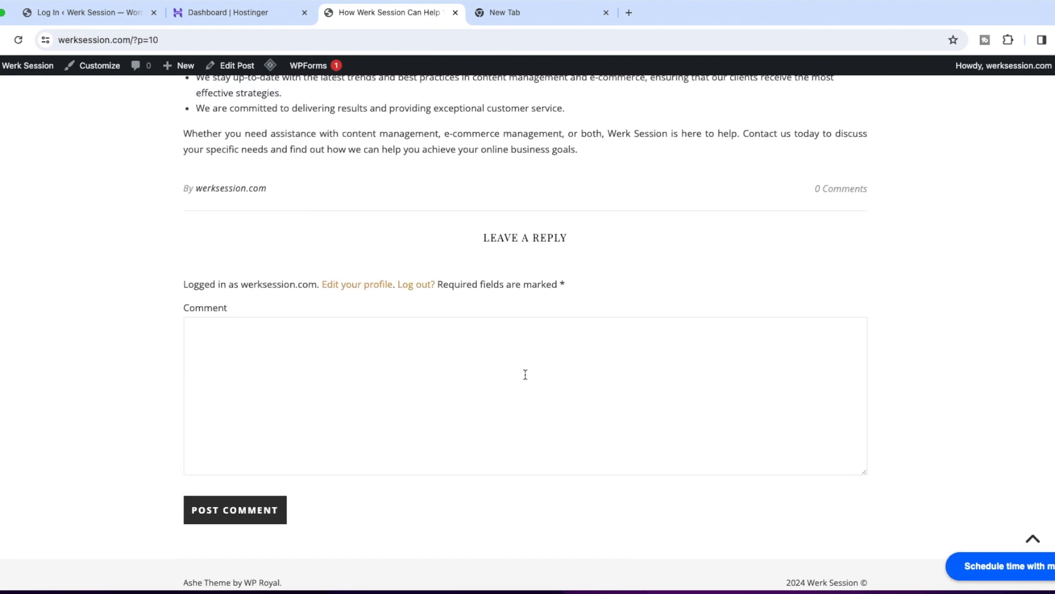
pyautogui.scroll(15, 434, 324)
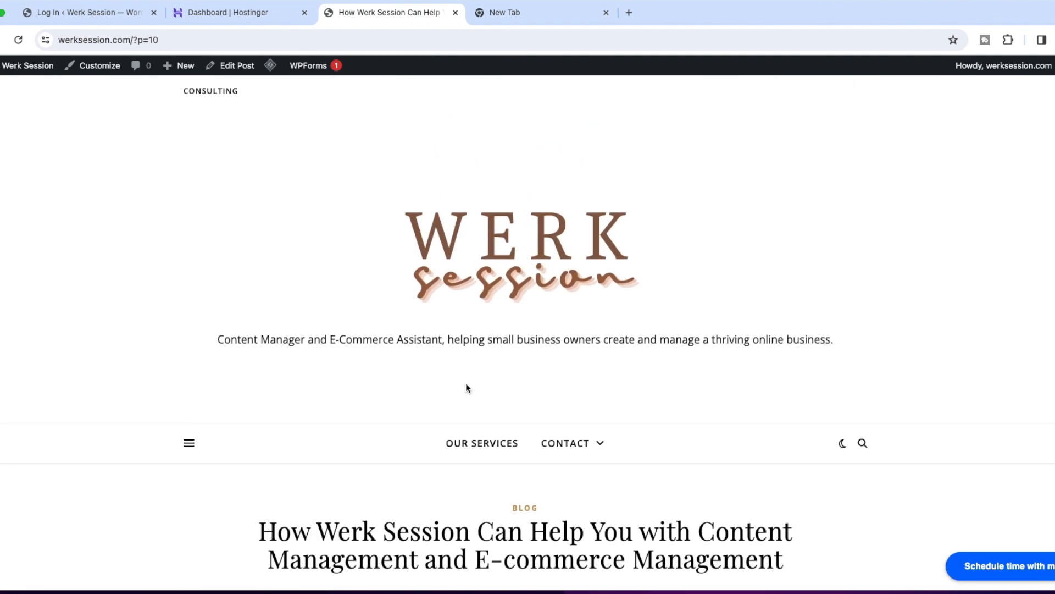
# Check the contents of the site's slide-out alternate sidebar from the blog post and close it.
pyautogui.scroll(-3, 466, 385)
pyautogui.click(185, 304)
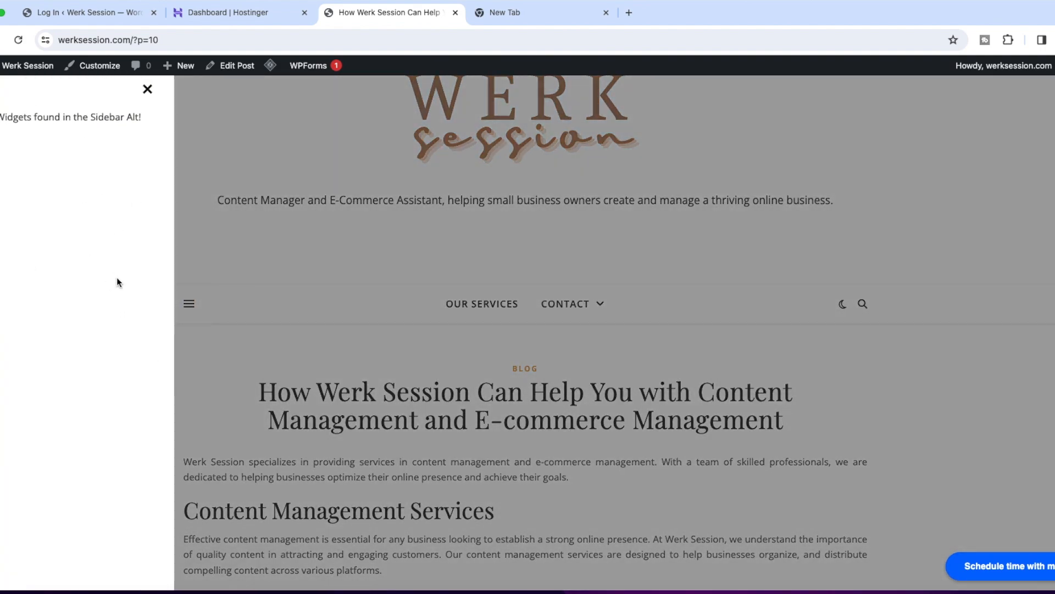
pyautogui.click(147, 89)
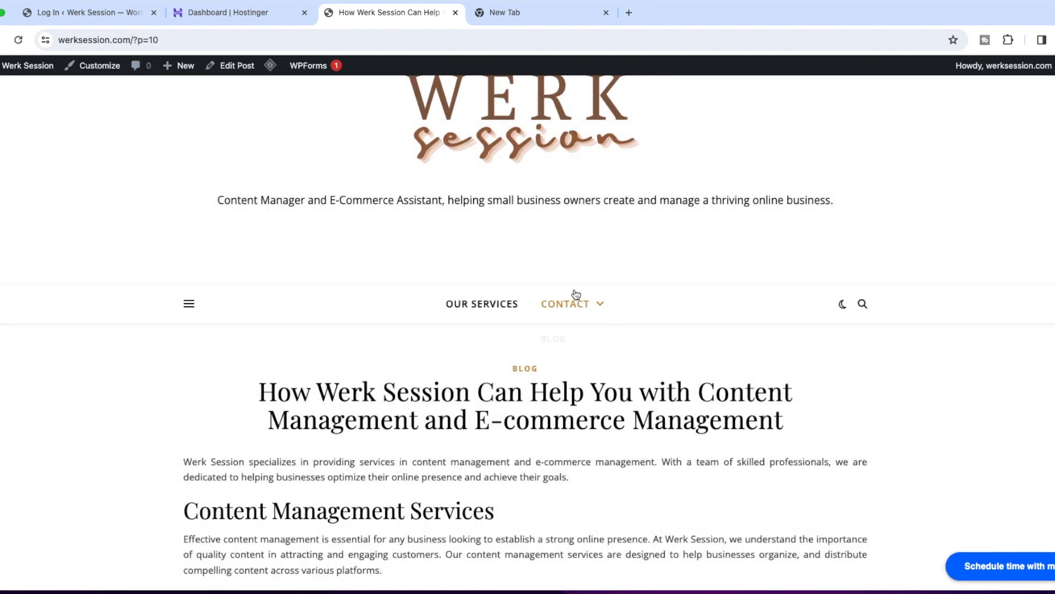
# Return to the Our Services page and review the service sections down to the Content Manager offer and footer.
pyautogui.click(495, 304)
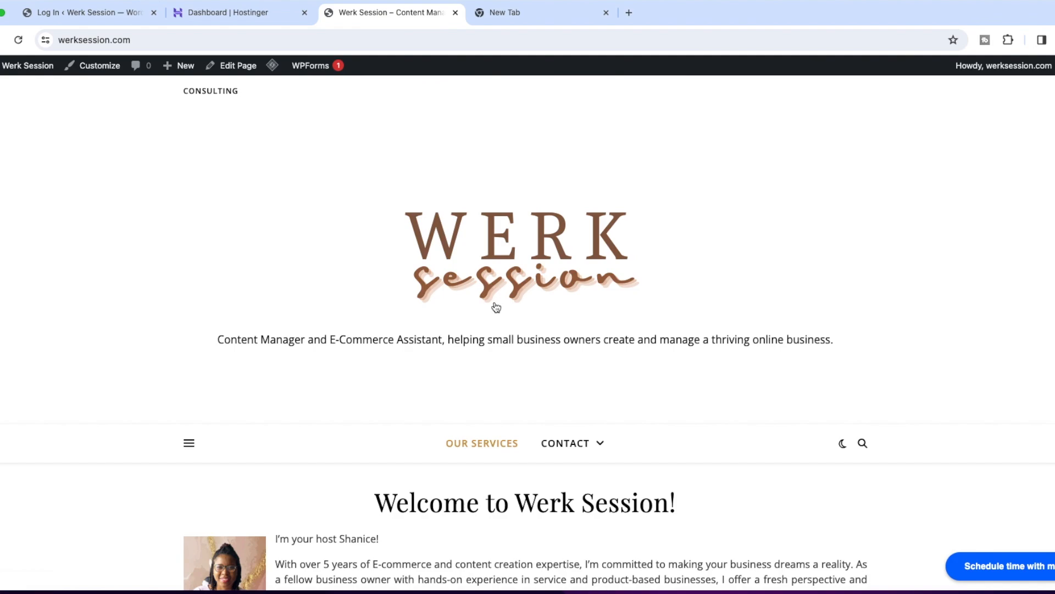
pyautogui.scroll(-3, 507, 344)
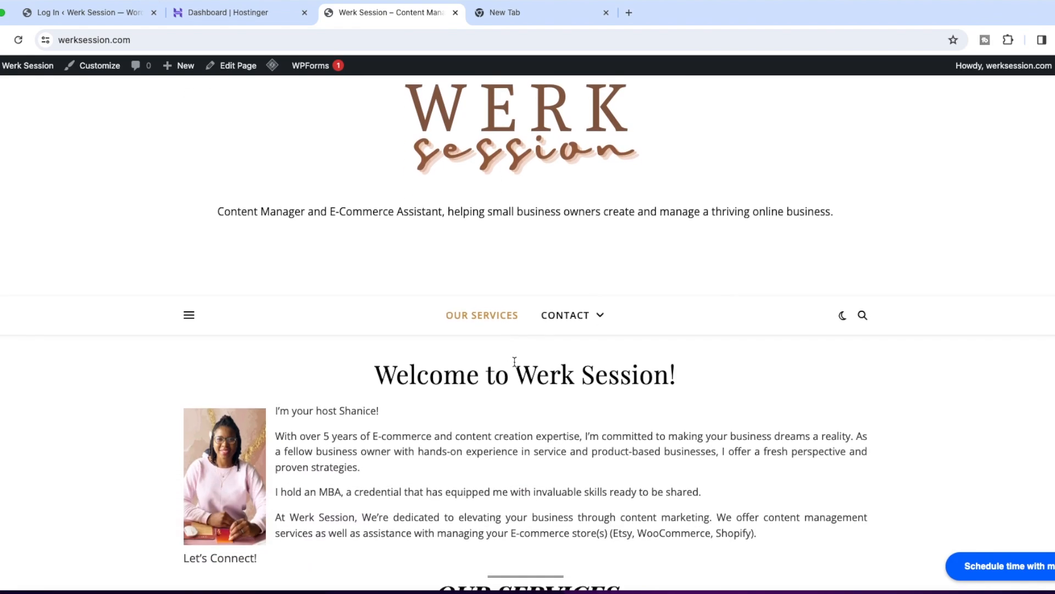
pyautogui.scroll(-2, 517, 361)
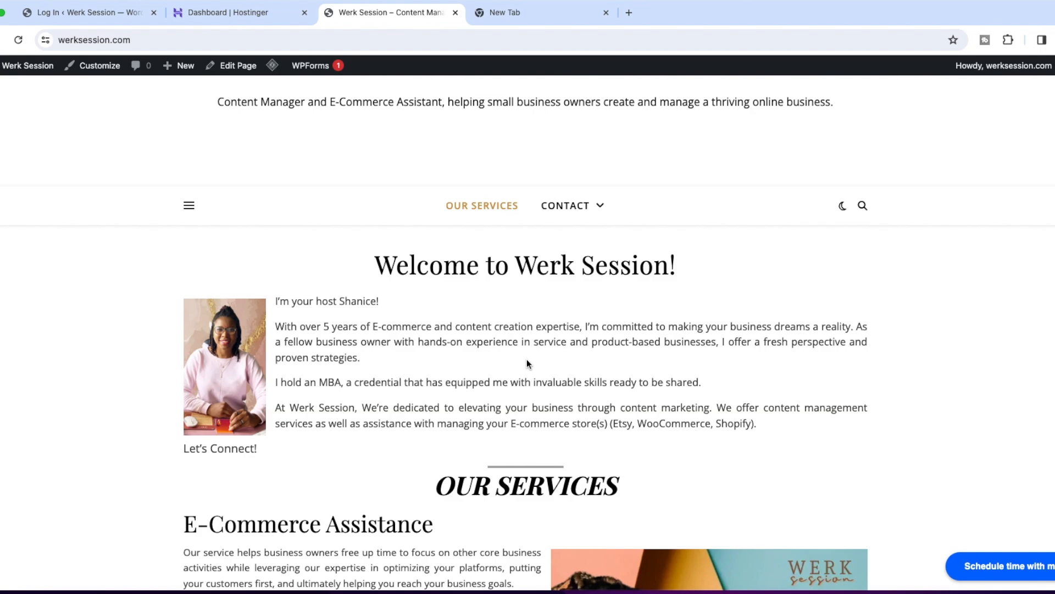
pyautogui.scroll(-20, 527, 363)
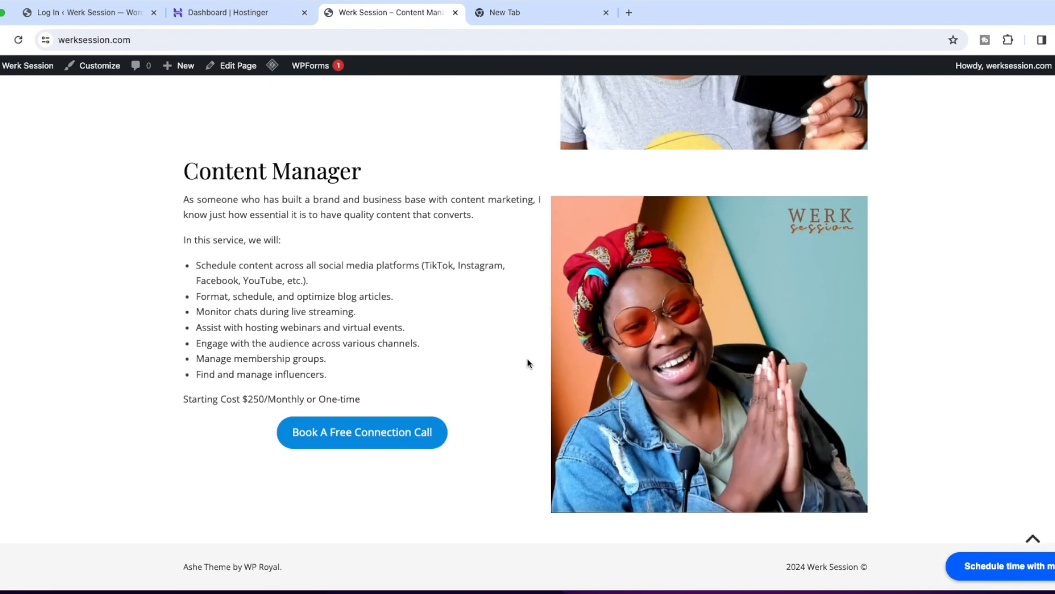
pyautogui.scroll(20, 527, 360)
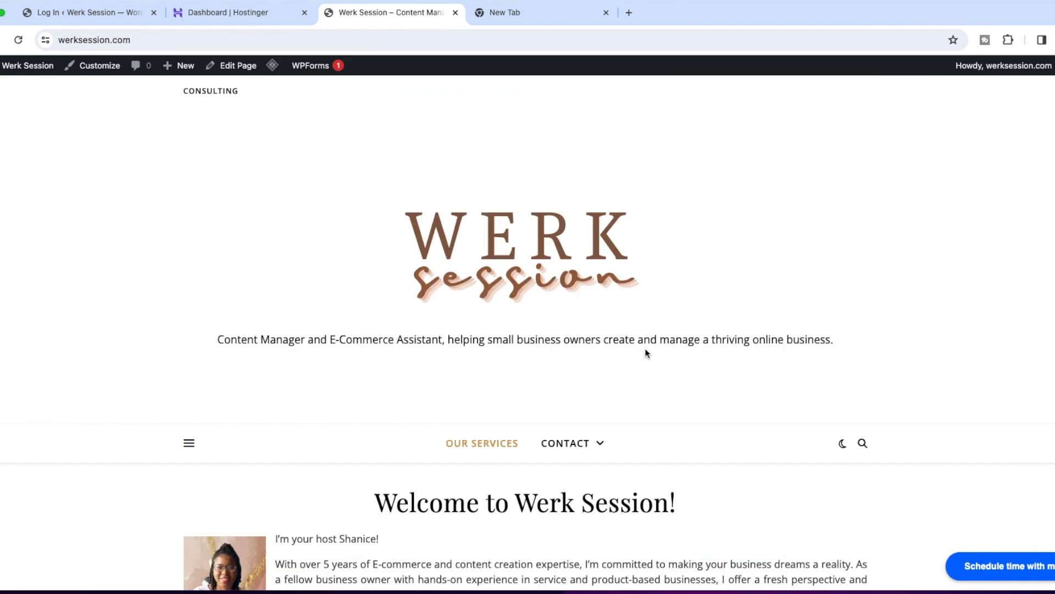